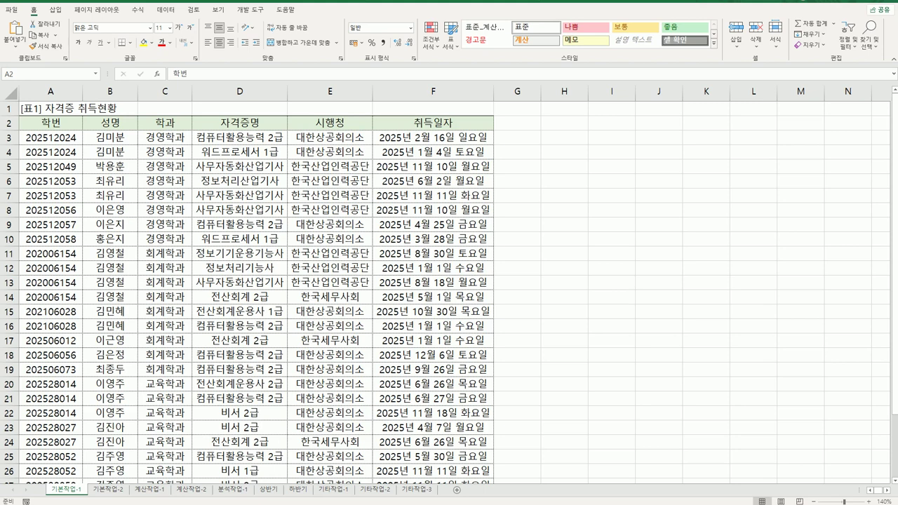
- Enter =FIND("한국",E3) in cell H3 to look for 한국 in the first 시행청 entry
{"action": "left_click", "coordinate": [346, 140]}
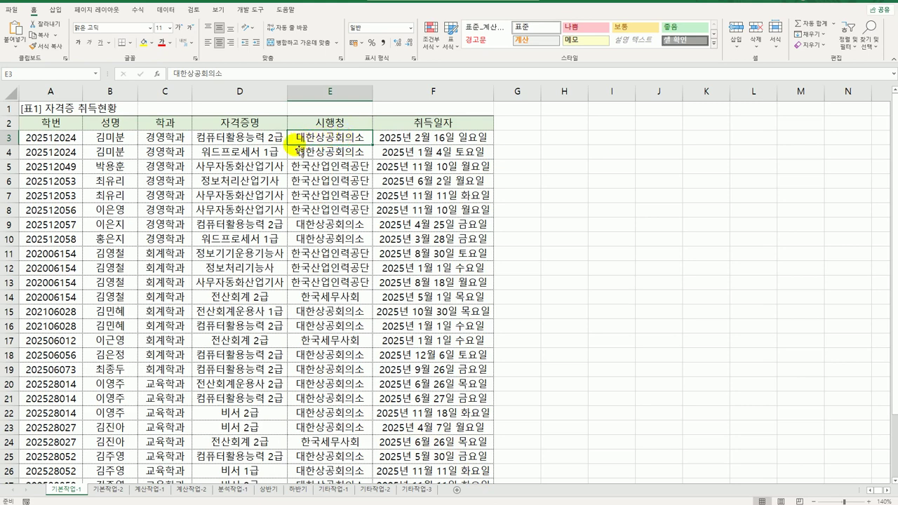
{"action": "left_click", "coordinate": [275, 140]}
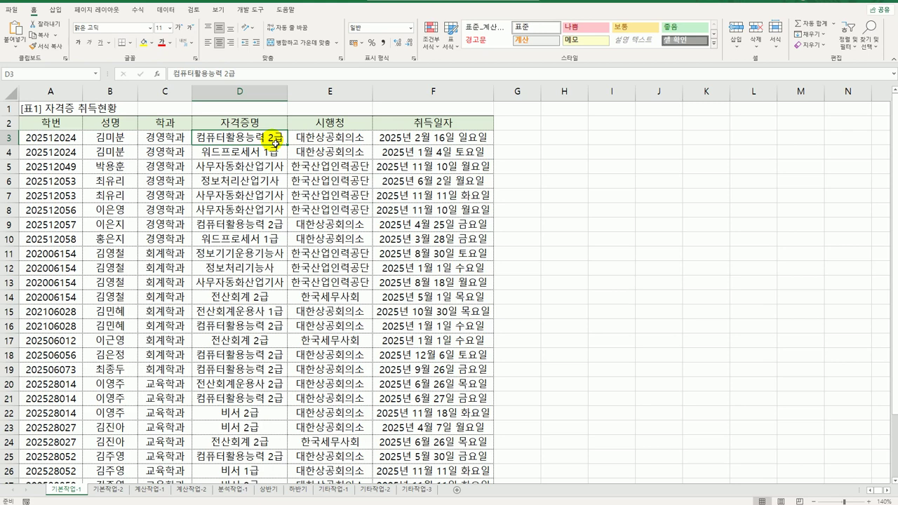
{"action": "left_click", "coordinate": [561, 137]}
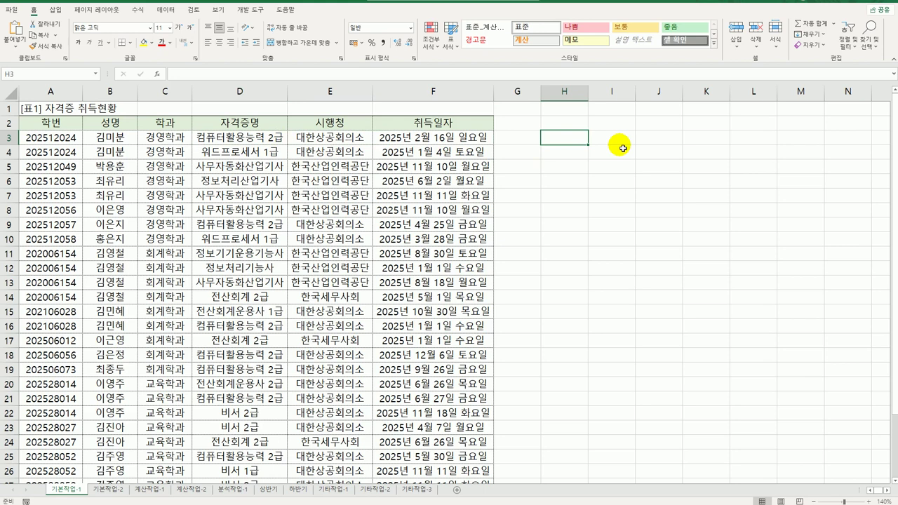
{"action": "type", "text": "="}
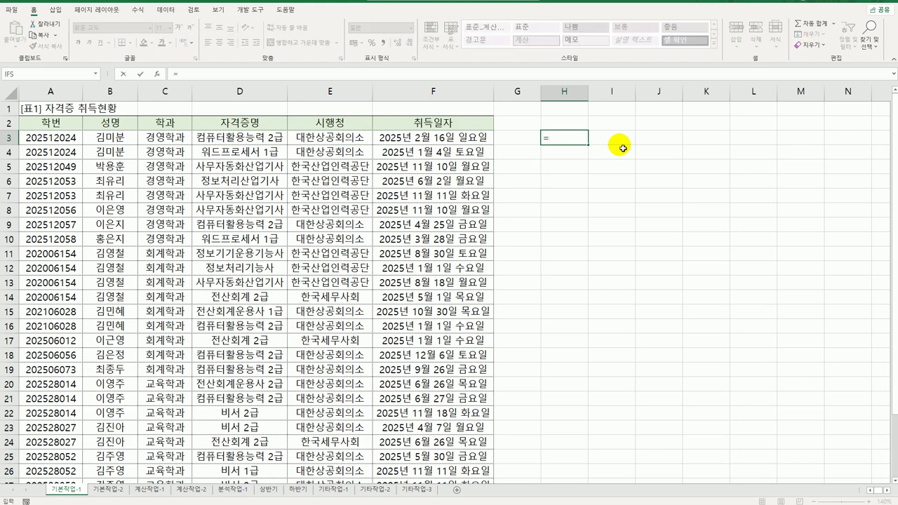
{"action": "type", "text": "fin"}
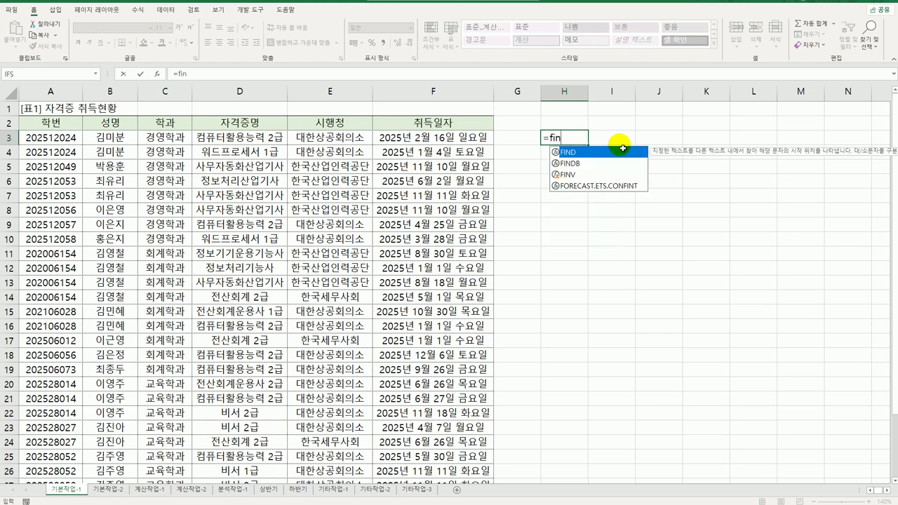
{"action": "double_click", "coordinate": [623, 148]}
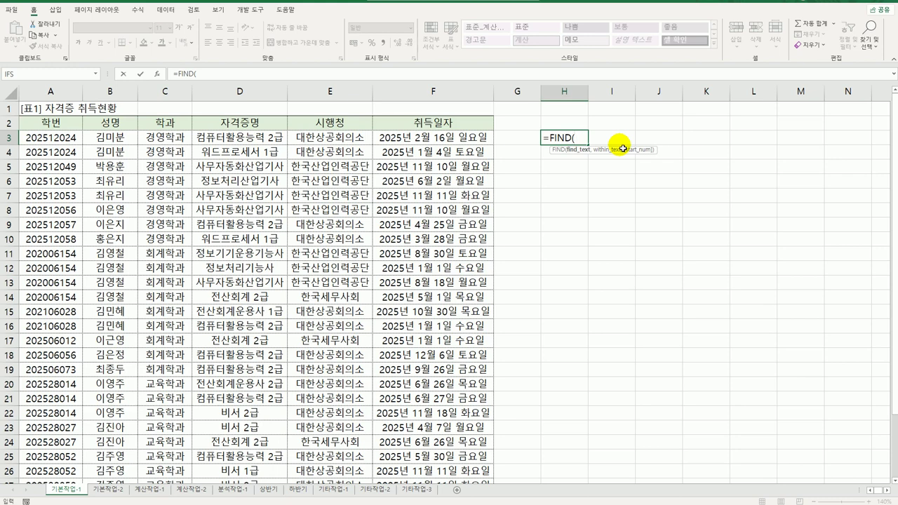
{"action": "type", "text": "\"한국\","}
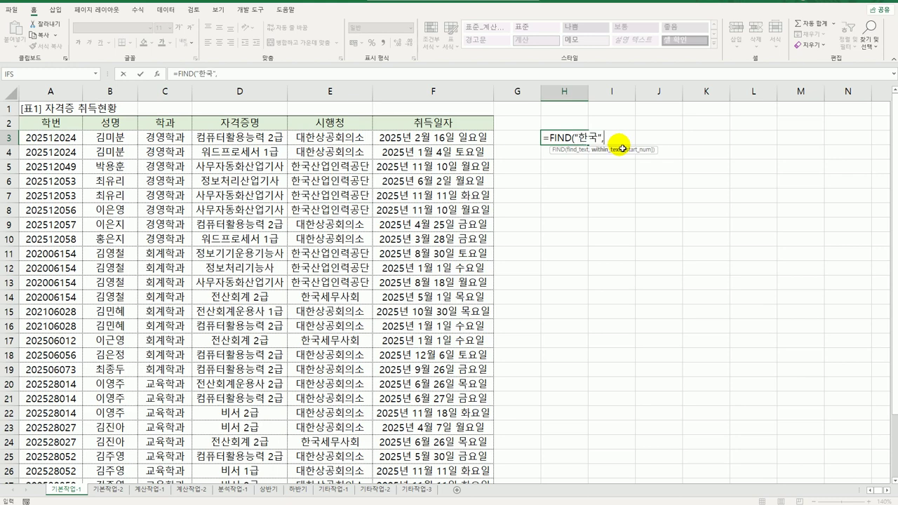
{"action": "left_click", "coordinate": [368, 143]}
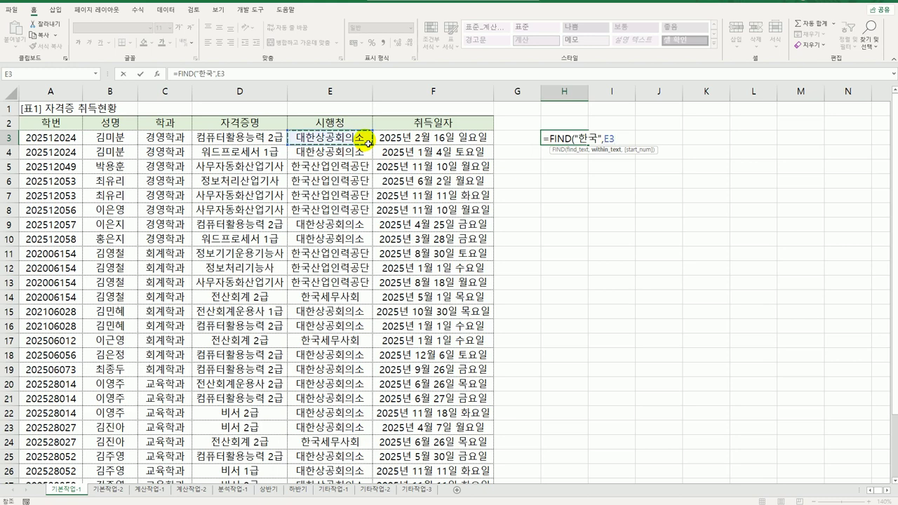
{"action": "type", "text": ")"}
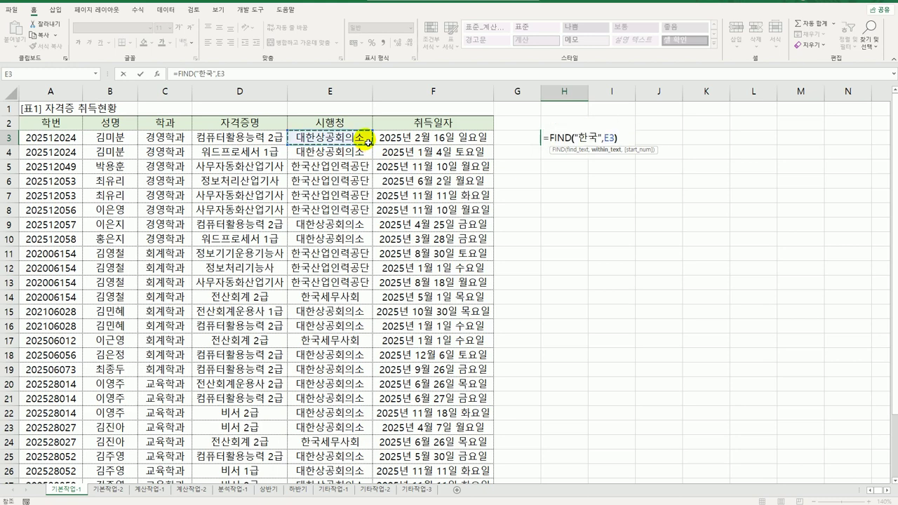
{"action": "key", "text": "Return"}
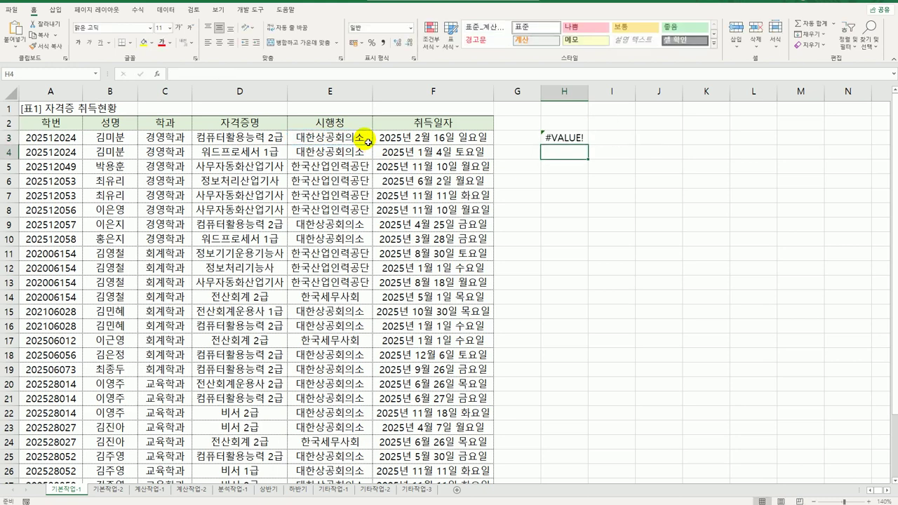
- Copy the H3 formula down to row 28 and compare its results with the 시행청 entries in column E
{"action": "left_click", "coordinate": [554, 138]}
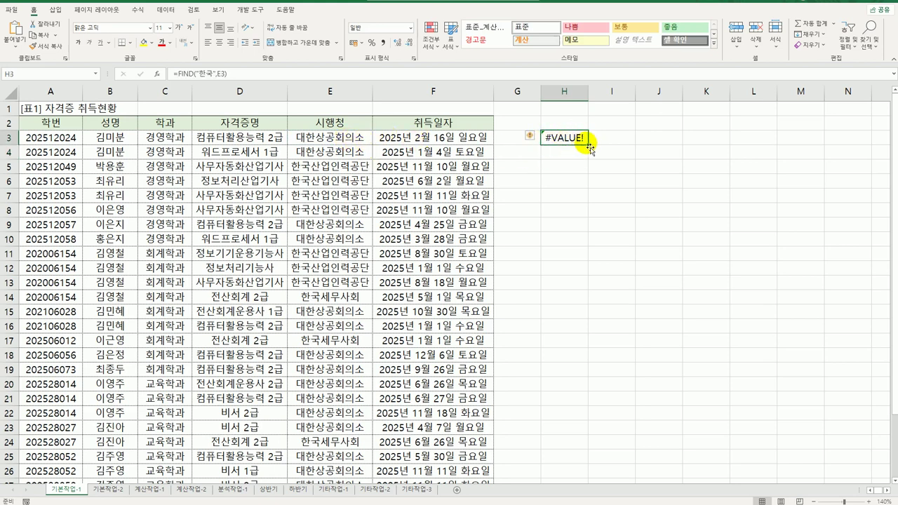
{"action": "left_click_drag", "start_coordinate": [591, 148], "coordinate": [577, 442]}
{"action": "scroll", "coordinate": [571, 364], "scroll_direction": "up", "scroll_amount": 2}
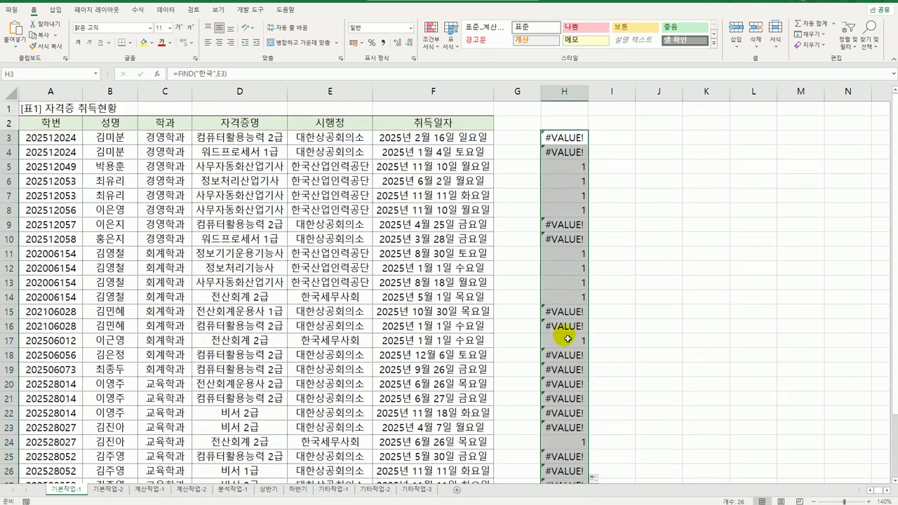
{"action": "left_click", "coordinate": [295, 171]}
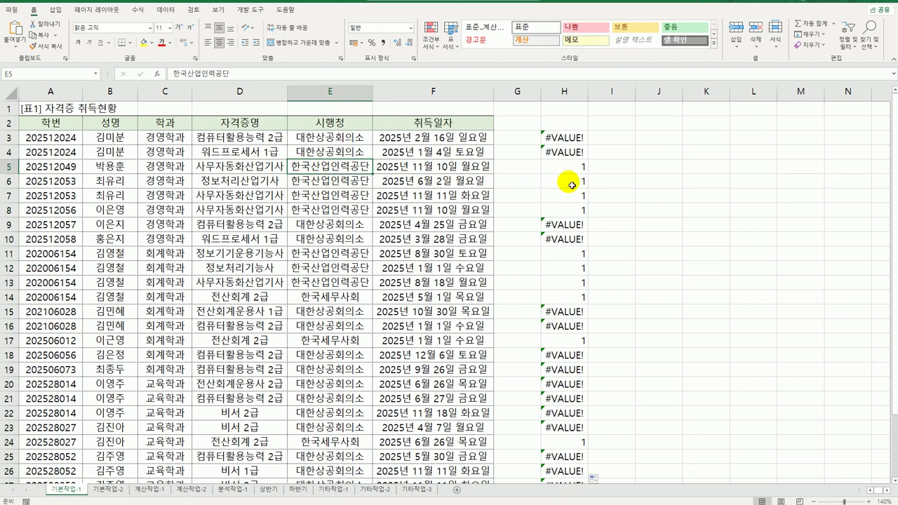
{"action": "left_click_drag", "start_coordinate": [354, 167], "coordinate": [354, 209]}
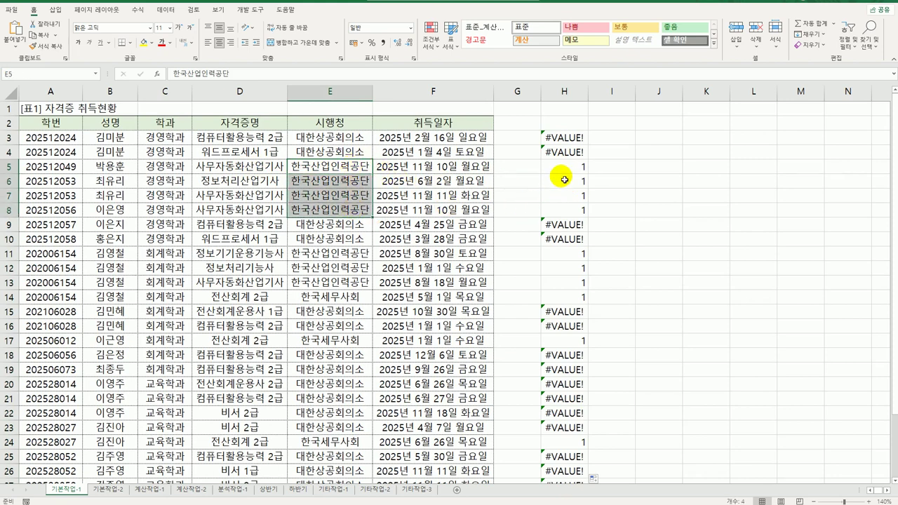
{"action": "left_click_drag", "start_coordinate": [564, 166], "coordinate": [566, 210]}
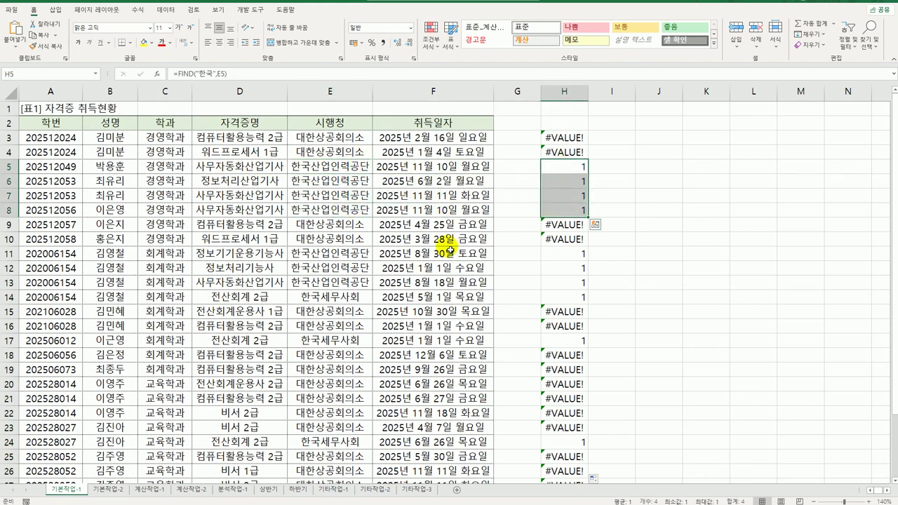
{"action": "mouse_move", "coordinate": [337, 226]}
{"action": "left_mouse_down"}
{"action": "mouse_move", "coordinate": [324, 237]}
{"action": "mouse_move", "coordinate": [337, 240]}
{"action": "left_mouse_up"}
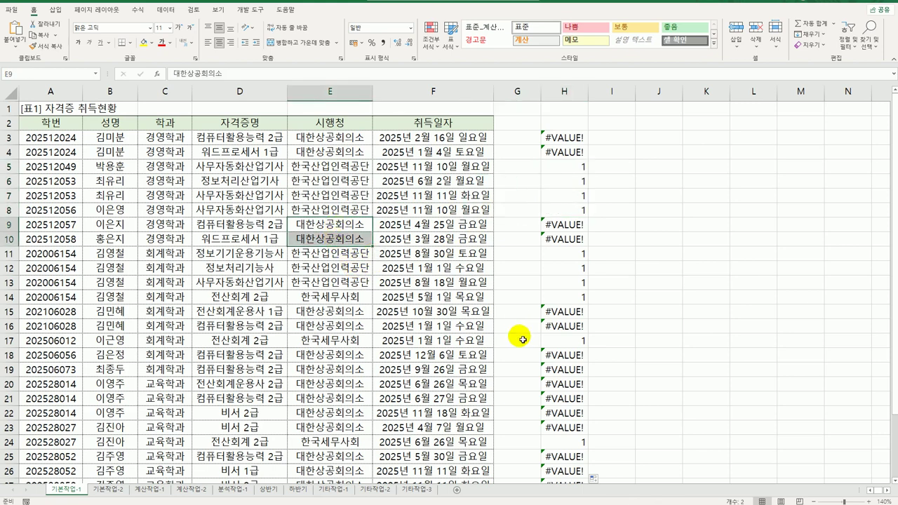
{"action": "left_click", "coordinate": [574, 136]}
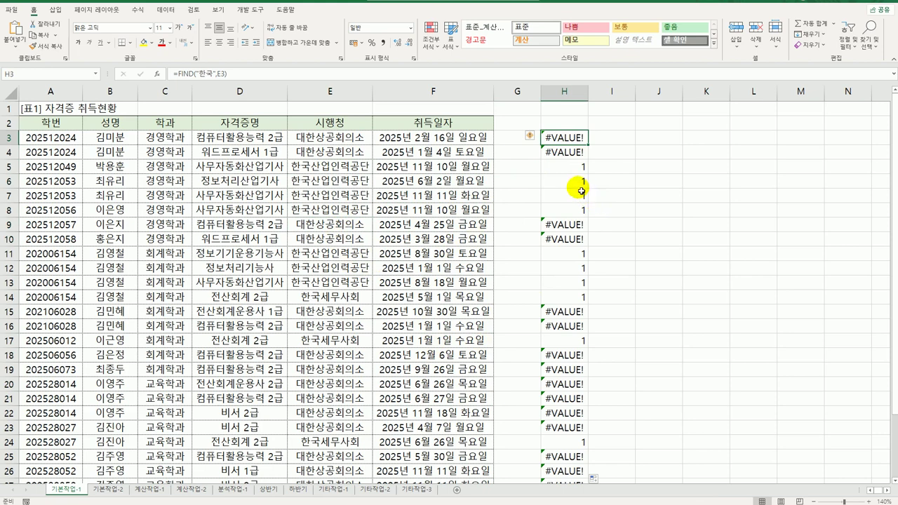
- Enter =RIGHT(D3,2)="2급" in cell I3 to test the ending of the first 자격증명 entry
{"action": "left_click", "coordinate": [612, 138]}
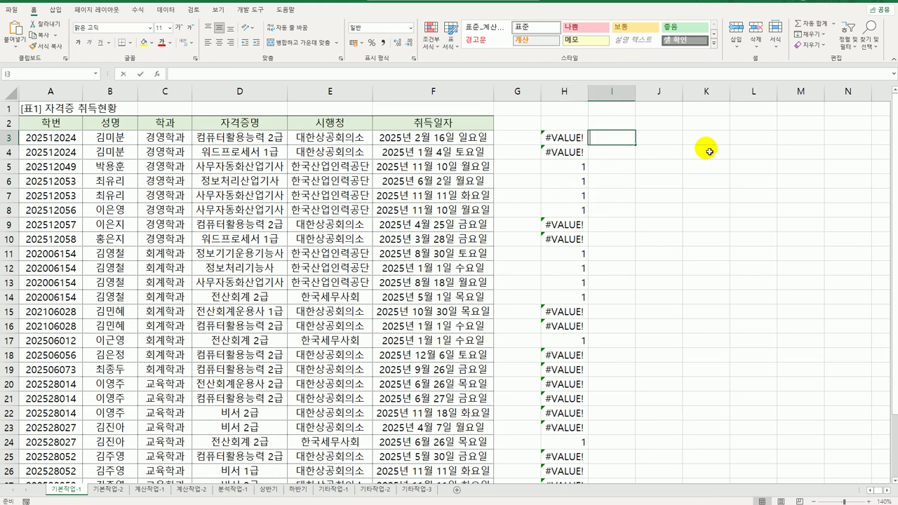
{"action": "type", "text": "="}
{"action": "type", "text": "ㄱ"}
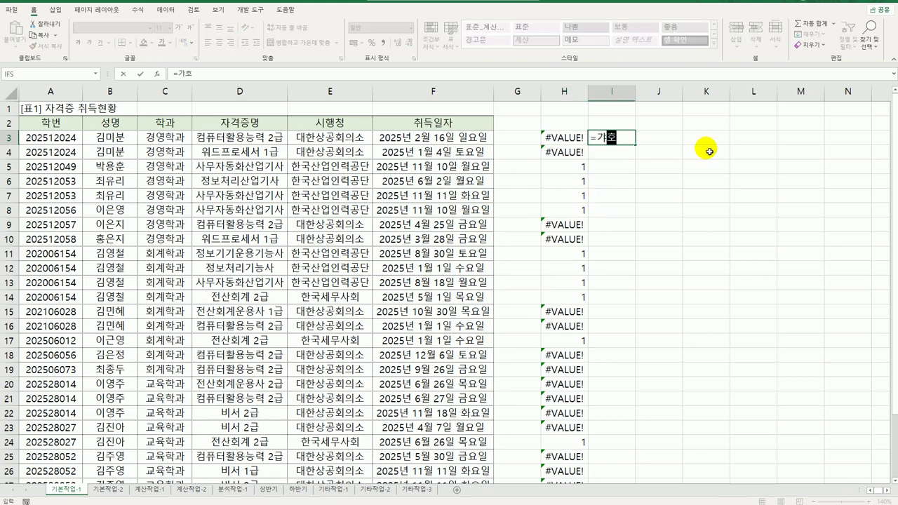
{"action": "key", "text": "BackSpace"}
{"action": "type", "text": "right("}
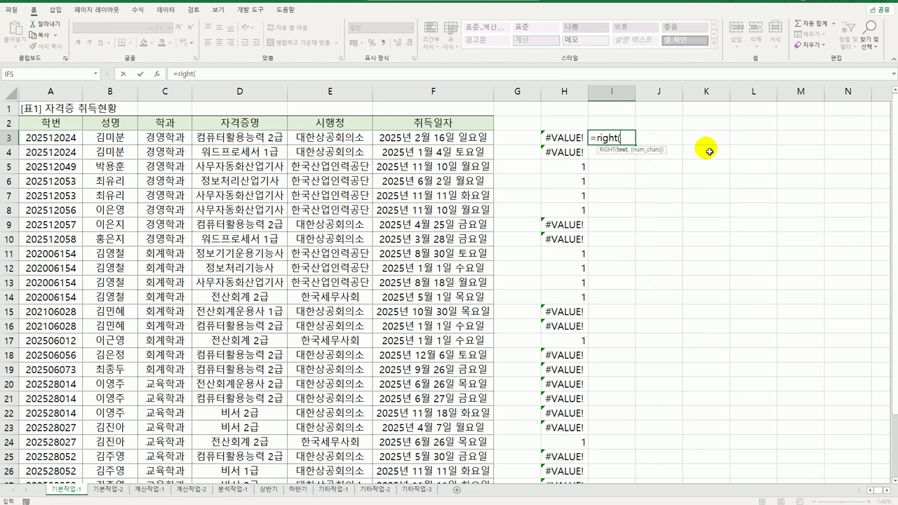
{"action": "left_click", "coordinate": [282, 149]}
{"action": "type", "text": ",2)"}
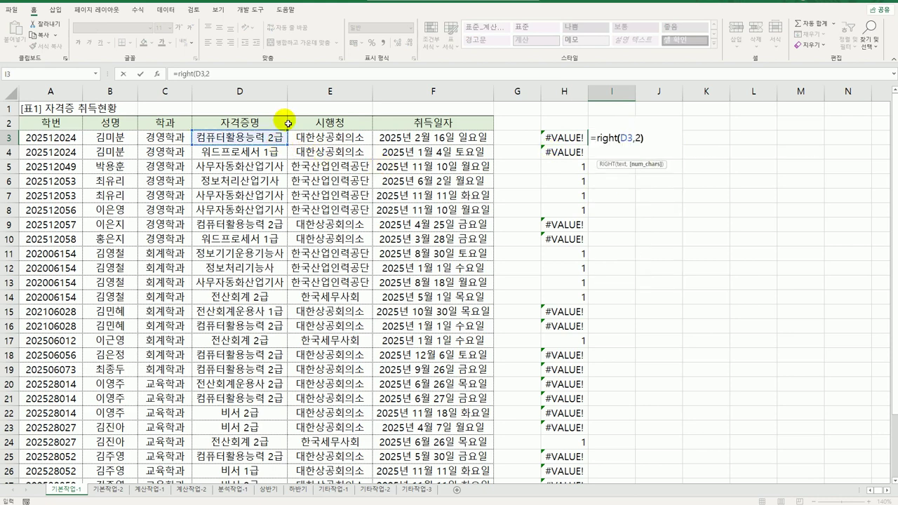
{"action": "type", "text": "="}
{"action": "key", "text": "Return"}
{"action": "key", "text": "Return"}
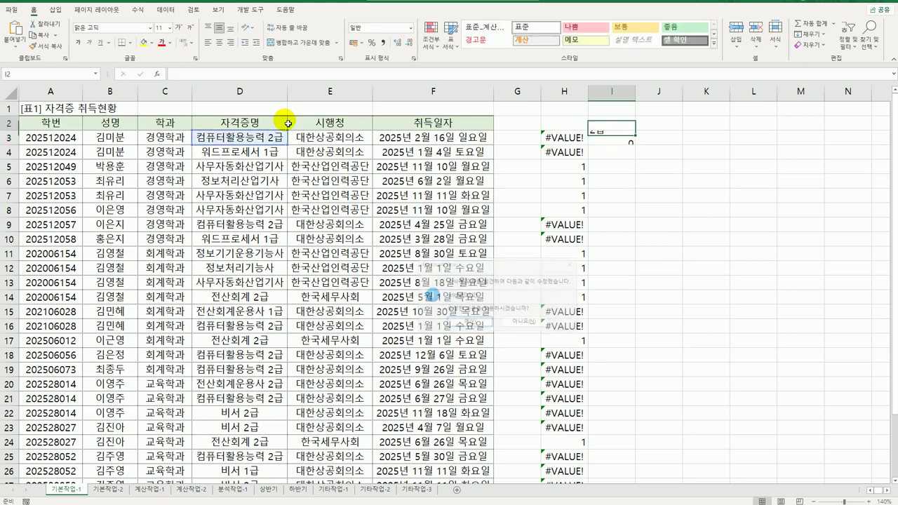
{"action": "double_click", "coordinate": [604, 136]}
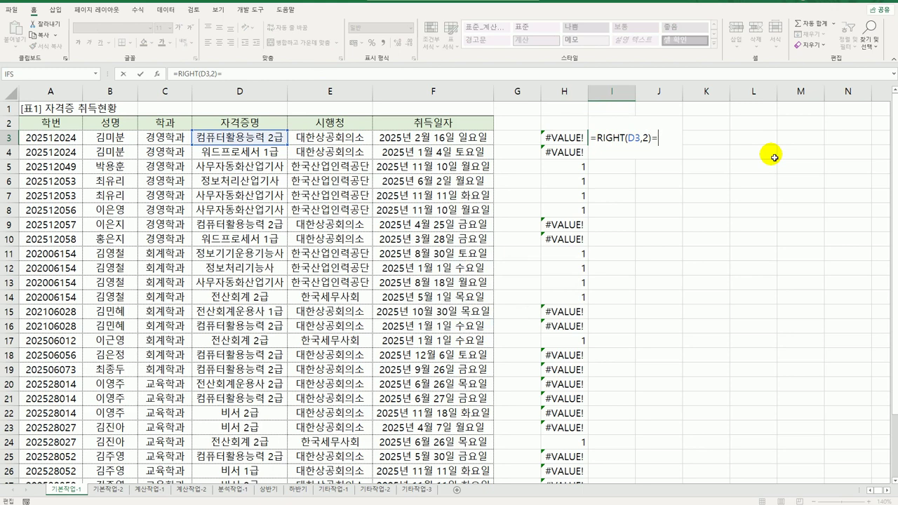
{"action": "type", "text": "=\"2급\""}
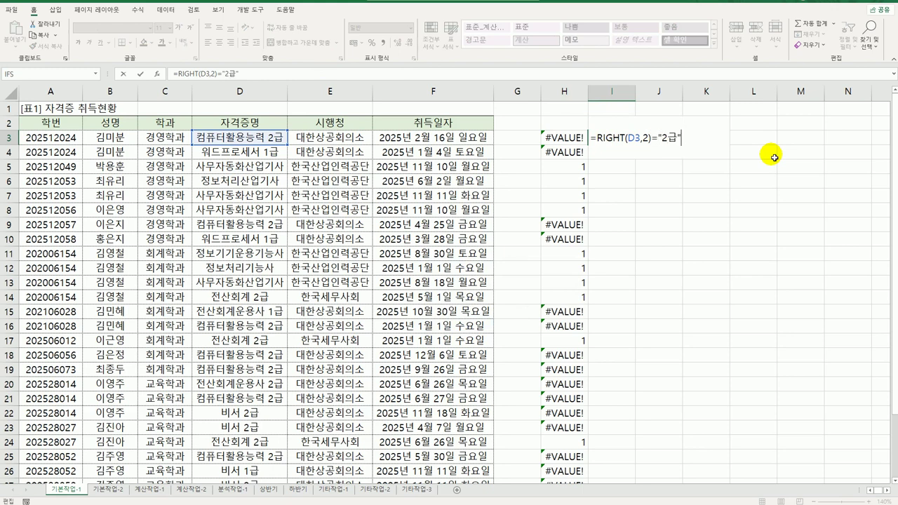
{"action": "key", "text": "Return"}
- Copy the I3 formula down to row 28 and compare the test results in columns H and I
{"action": "left_click", "coordinate": [631, 140]}
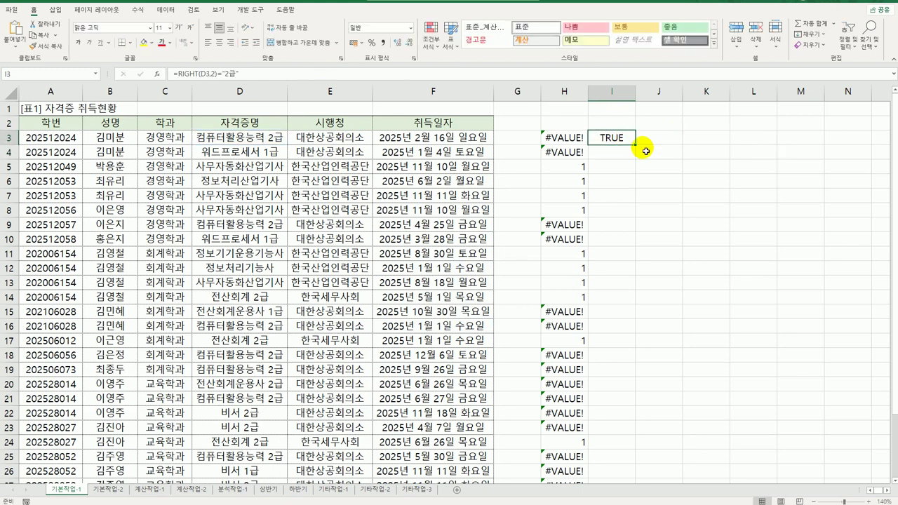
{"action": "left_click_drag", "start_coordinate": [635, 145], "coordinate": [611, 212]}
{"action": "double_click", "coordinate": [639, 148]}
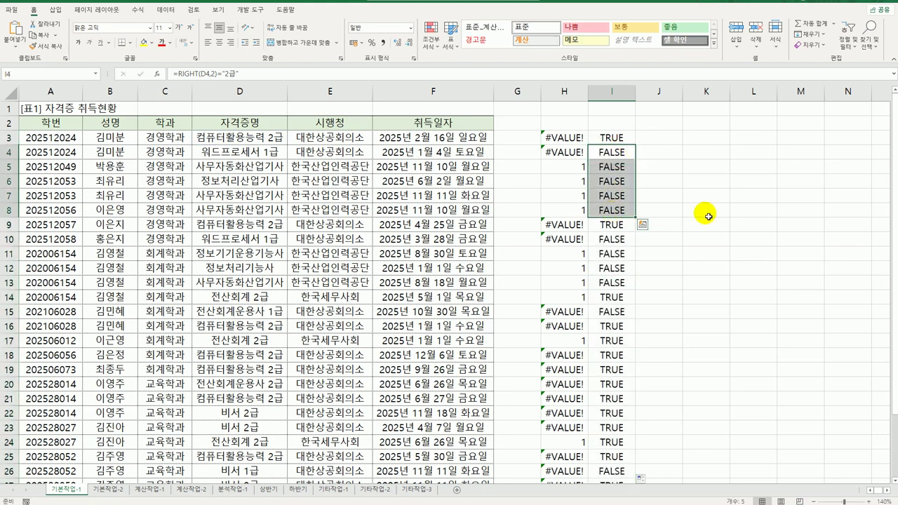
{"action": "left_click", "coordinate": [572, 140]}
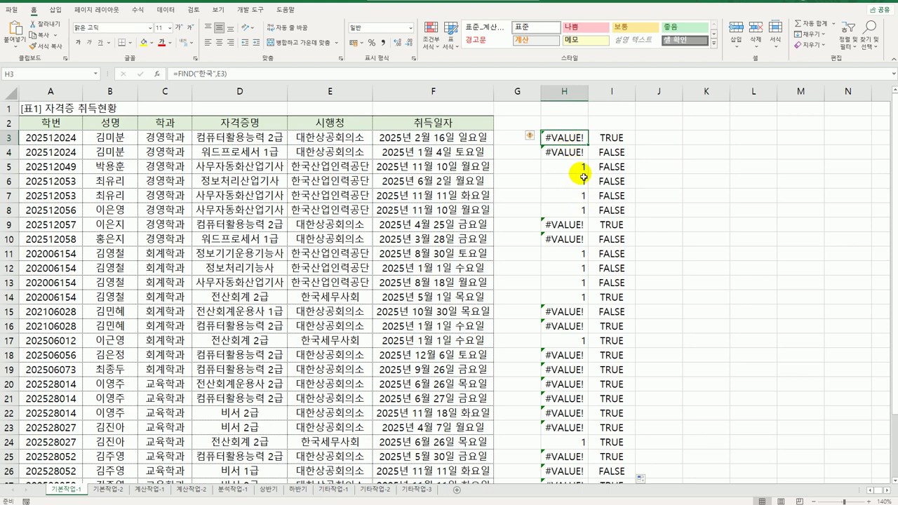
{"action": "left_click", "coordinate": [583, 170]}
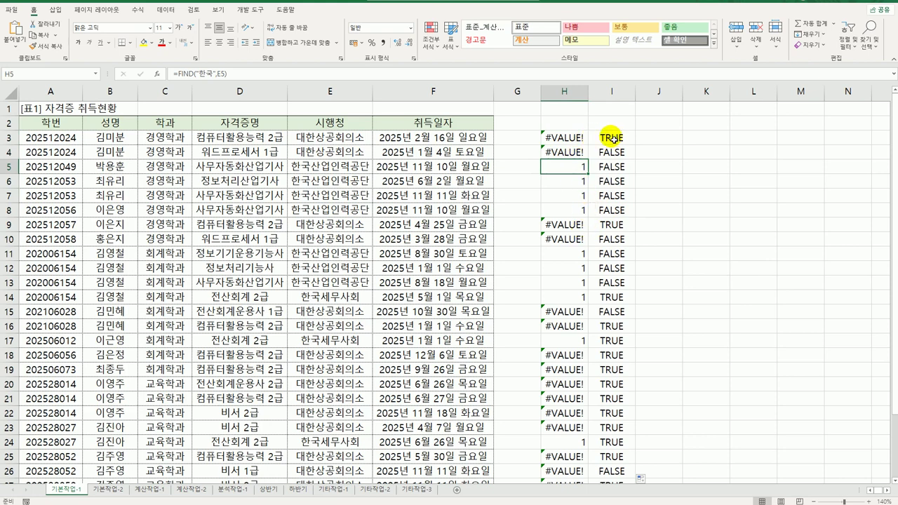
{"action": "left_click_drag", "start_coordinate": [576, 138], "coordinate": [610, 139]}
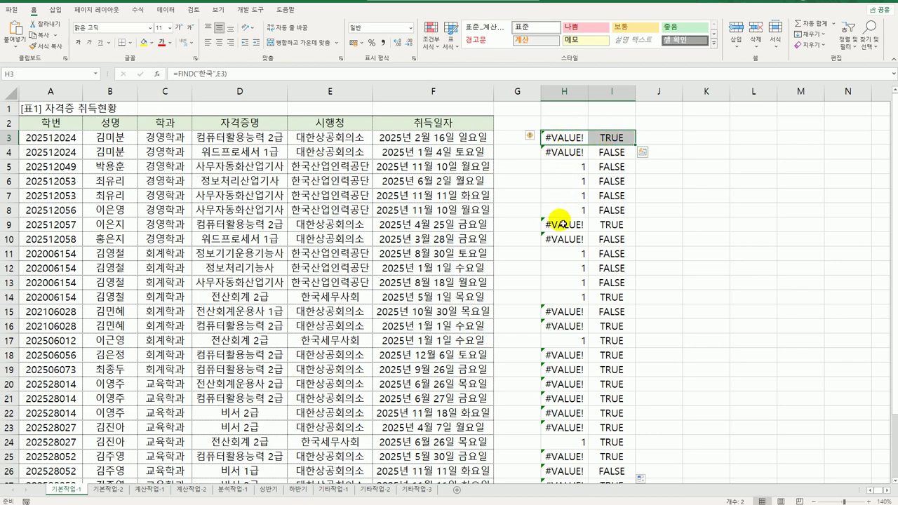
{"action": "scroll", "coordinate": [112, 429], "scroll_direction": "down", "scroll_amount": 6}
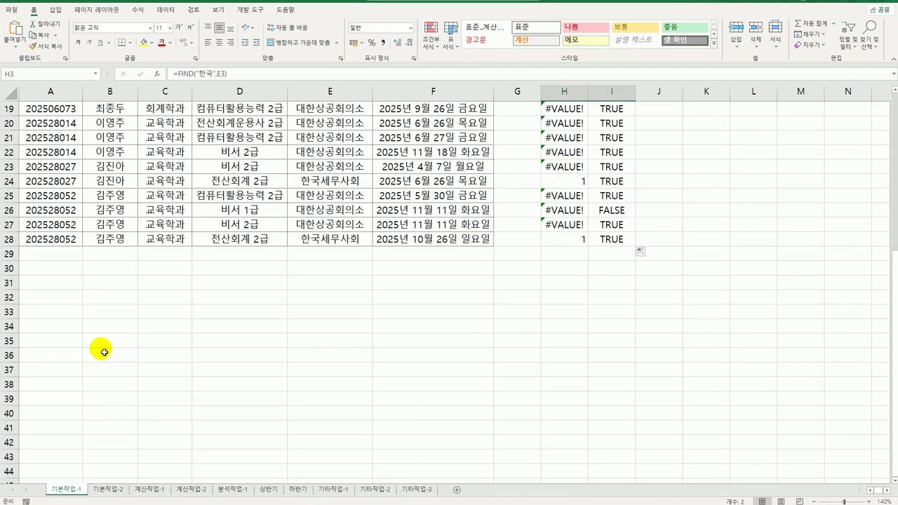
{"action": "scroll", "coordinate": [501, 303], "scroll_direction": "up", "scroll_amount": 6}
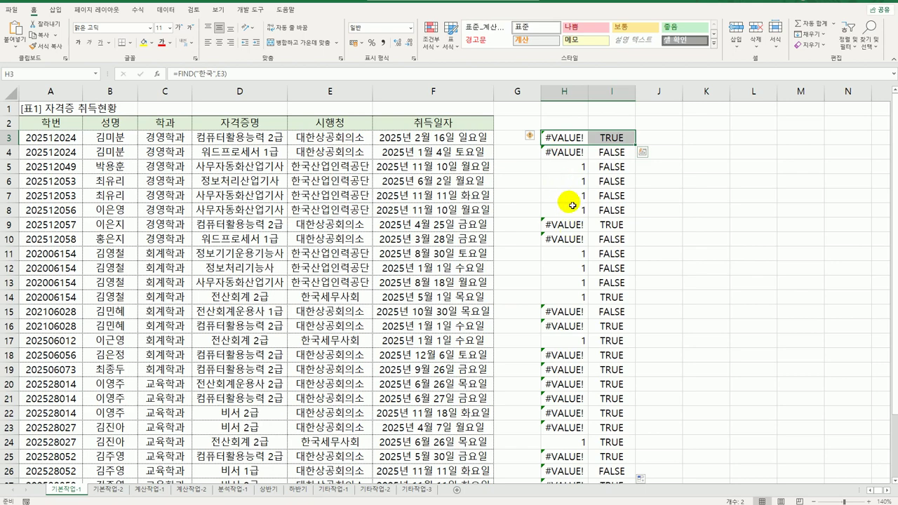
- Label the FIND results column with the heading find in cell H2
{"action": "left_click", "coordinate": [582, 125]}
{"action": "type", "text": "find"}
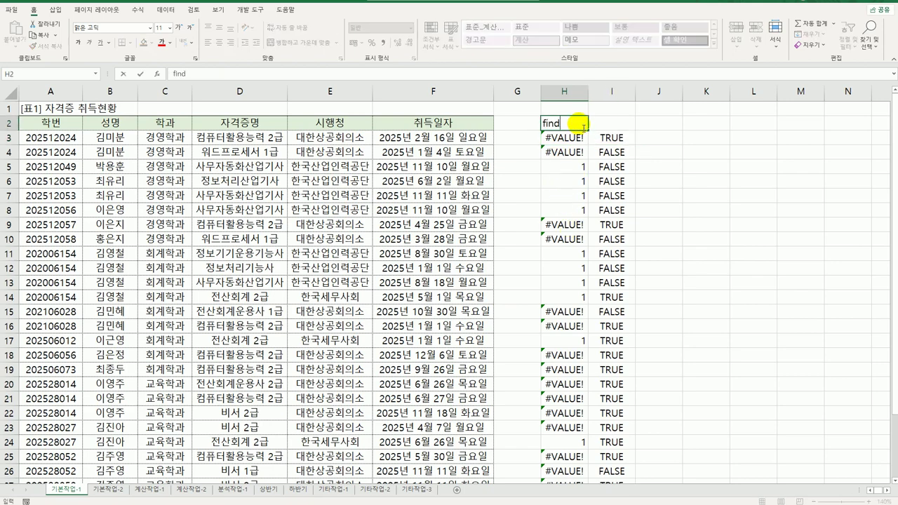
{"action": "key", "text": "Tab"}
- Enter the criteria heading 조건 in cell A30 below the certificate table
{"action": "scroll", "coordinate": [296, 234], "scroll_direction": "down", "scroll_amount": 6}
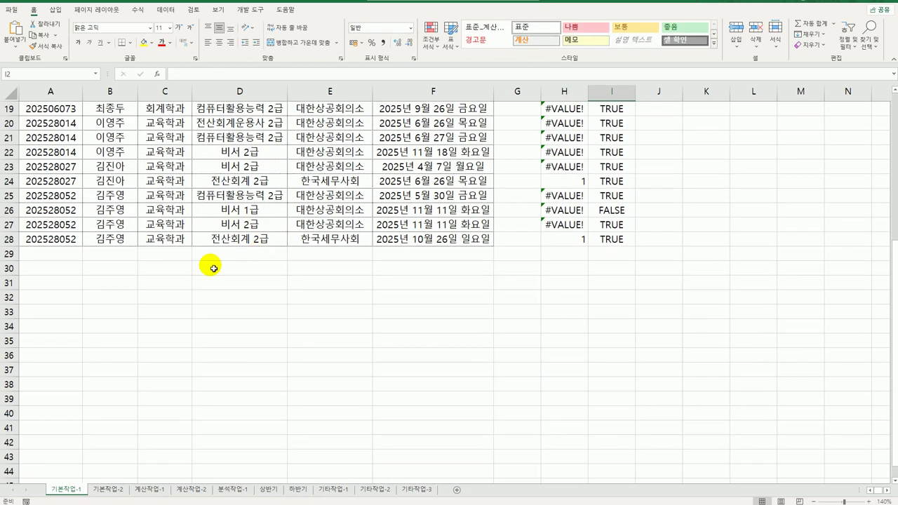
{"action": "left_click", "coordinate": [52, 275]}
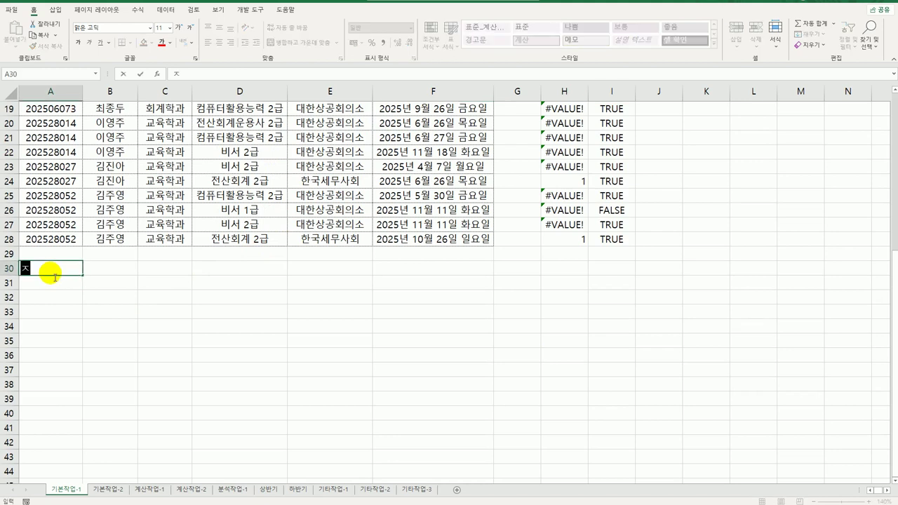
{"action": "type", "text": "조건"}
{"action": "key", "text": "Return"}
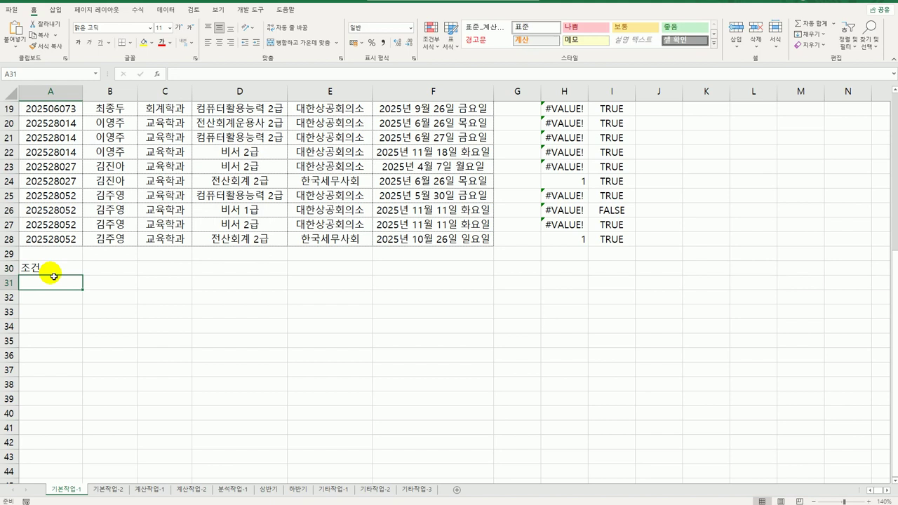
- Start an AND formula in cell A31 with FIND("한국",E3) as its first condition
{"action": "type", "text": "="}
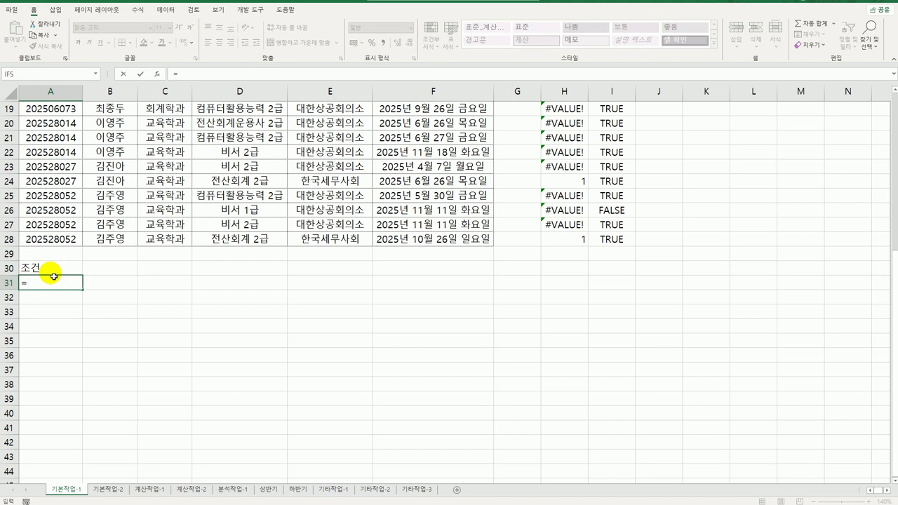
{"action": "type", "text": "ㅁ"}
{"action": "key", "text": "BackSpace"}
{"action": "key", "text": "BackSpace"}
{"action": "type", "text": "and"}
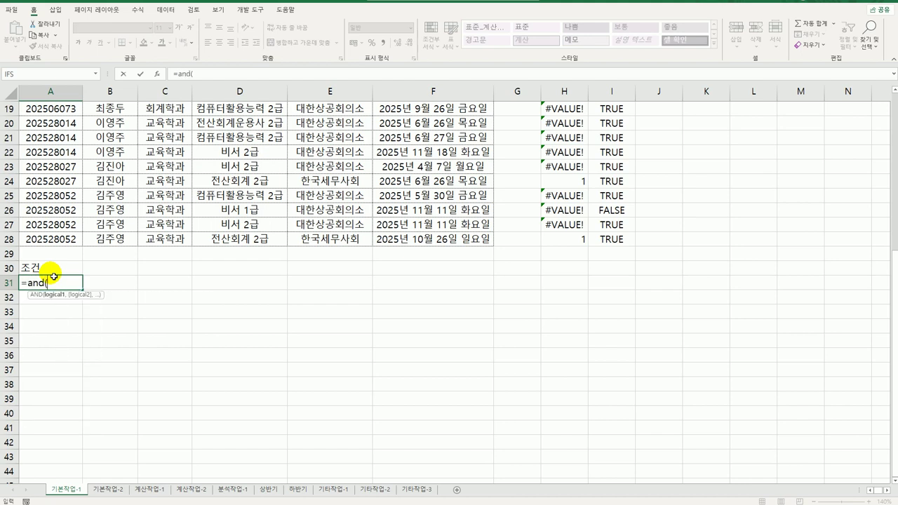
{"action": "type", "text": "(find"}
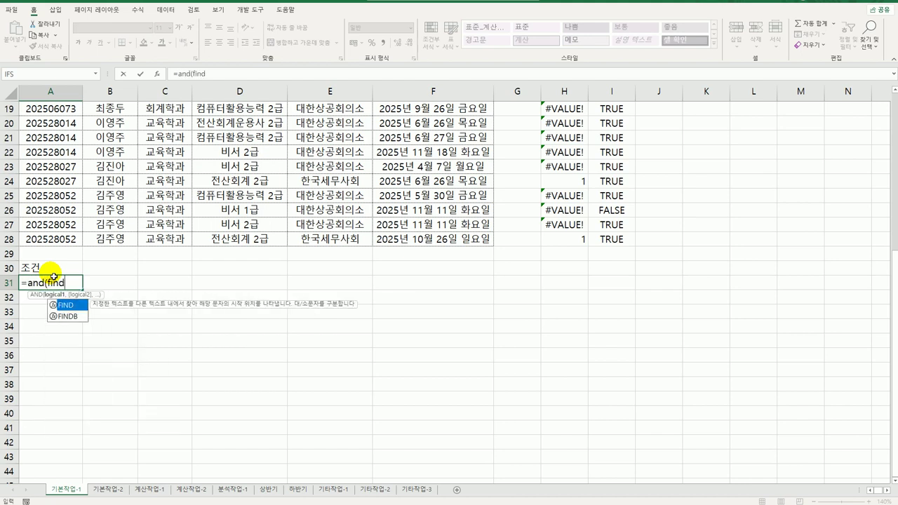
{"action": "key", "text": "Tab"}
{"action": "type", "text": "\"gks"}
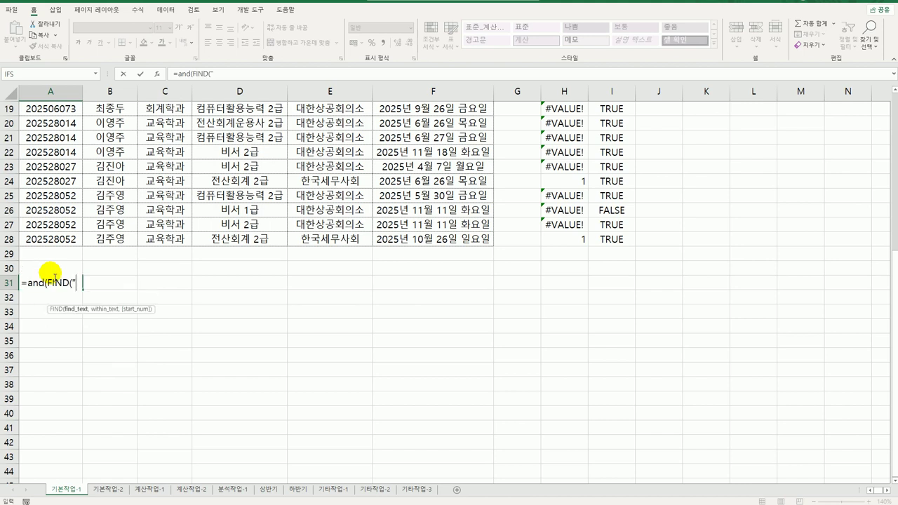
{"action": "key", "text": "BackSpace"}
{"action": "key", "text": "BackSpace"}
{"action": "type", "text": "한국\","}
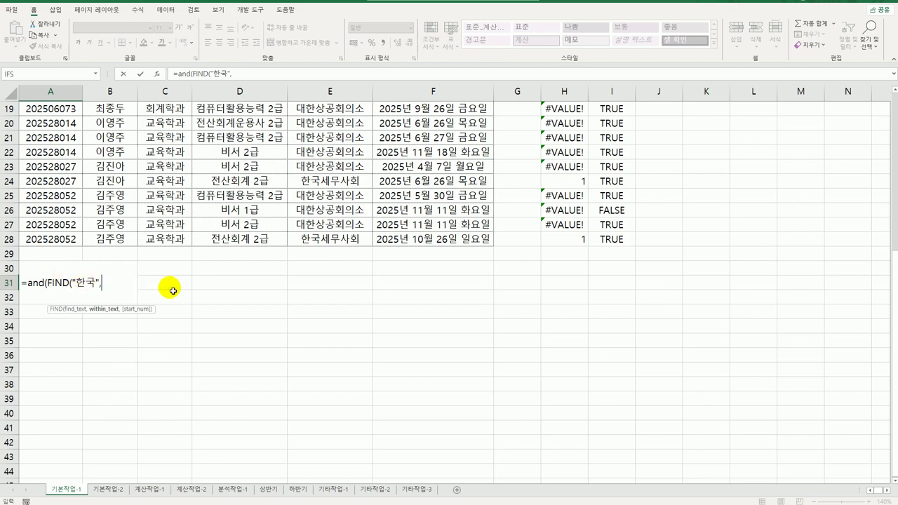
{"action": "scroll", "coordinate": [269, 274], "scroll_direction": "up", "scroll_amount": 6}
{"action": "left_click", "coordinate": [338, 136]}
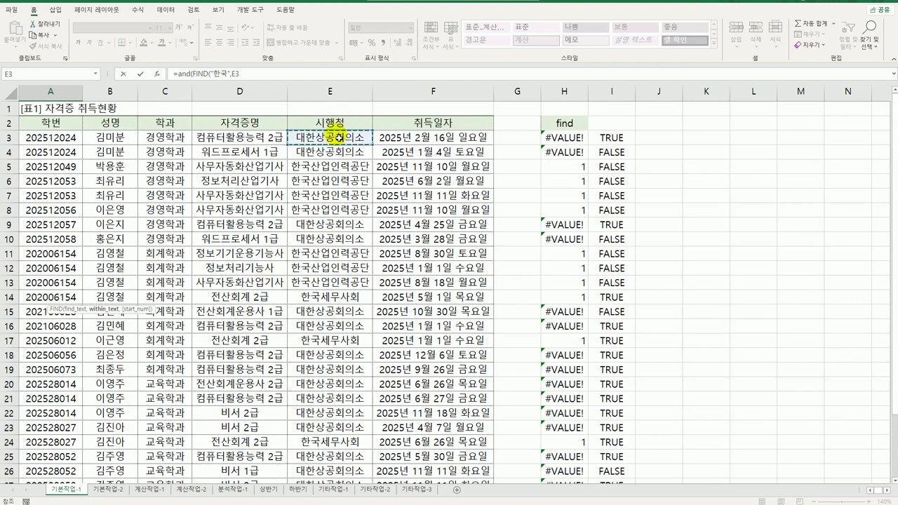
{"action": "scroll", "coordinate": [232, 231], "scroll_direction": "down", "scroll_amount": 3}
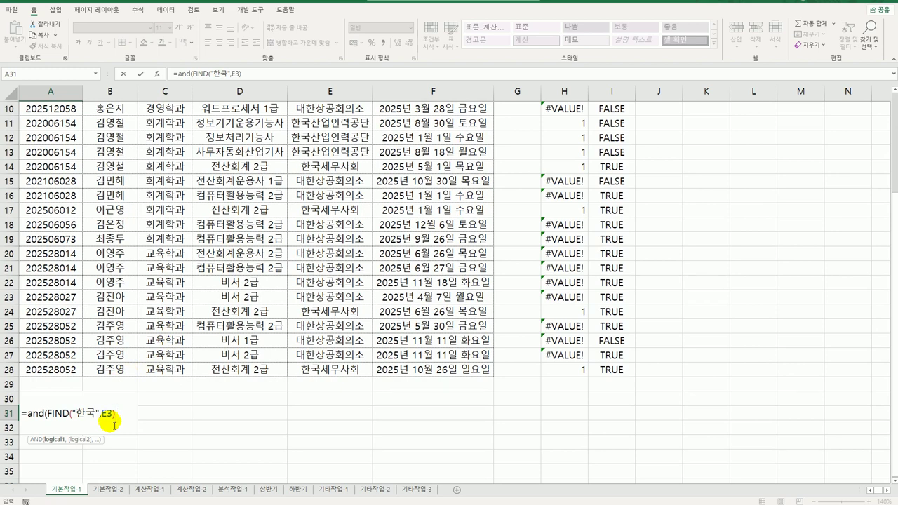
- Add RIGHT(D3,2)="2급" as the second condition of the A31 AND formula and complete it
{"action": "type", "text": ",ㄱ"}
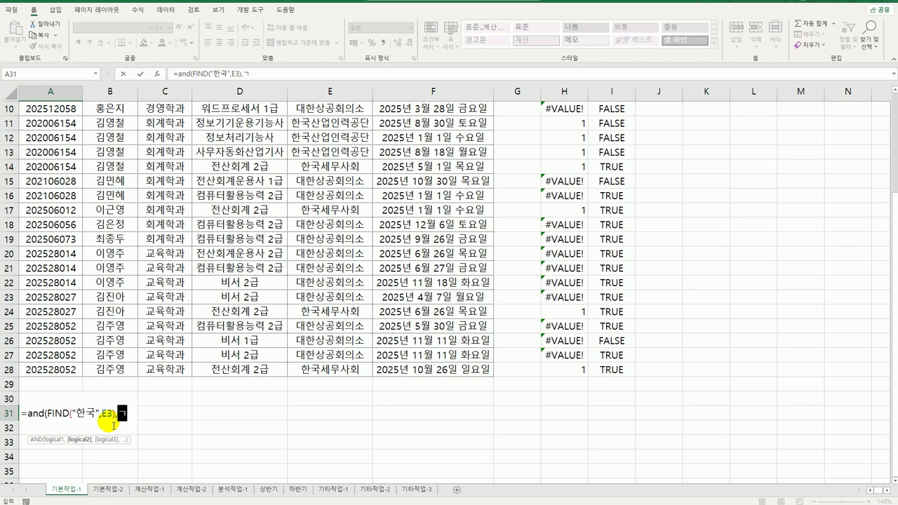
{"action": "key", "text": "BackSpace"}
{"action": "type", "text": "right("}
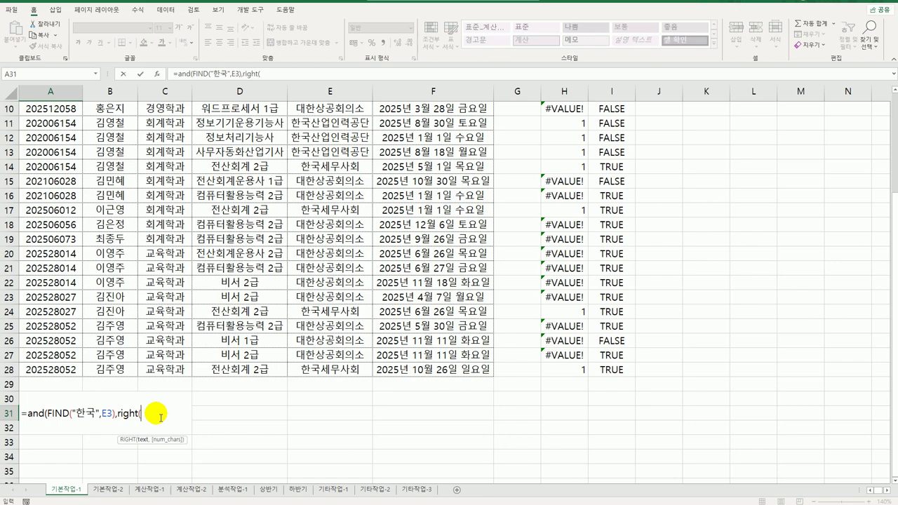
{"action": "scroll", "coordinate": [154, 412], "scroll_direction": "up", "scroll_amount": 3}
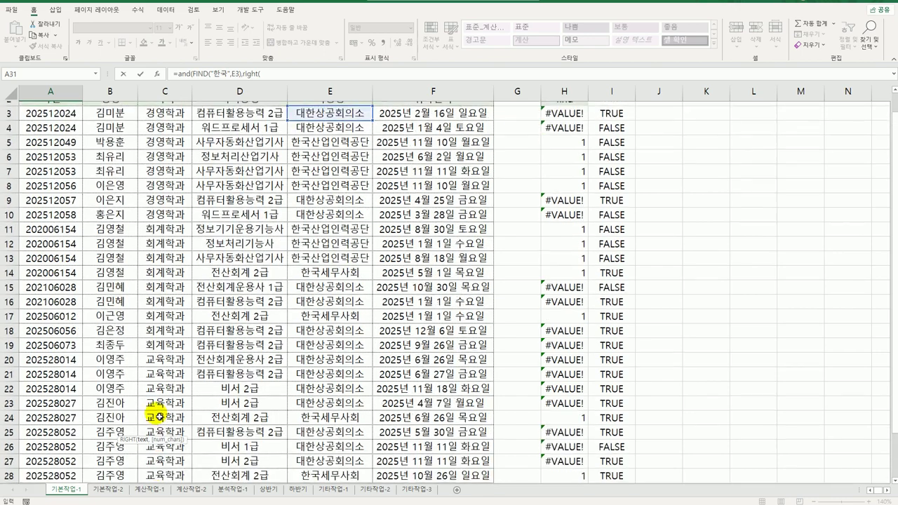
{"action": "left_click", "coordinate": [246, 137]}
{"action": "scroll", "coordinate": [277, 254], "scroll_direction": "down", "scroll_amount": 6}
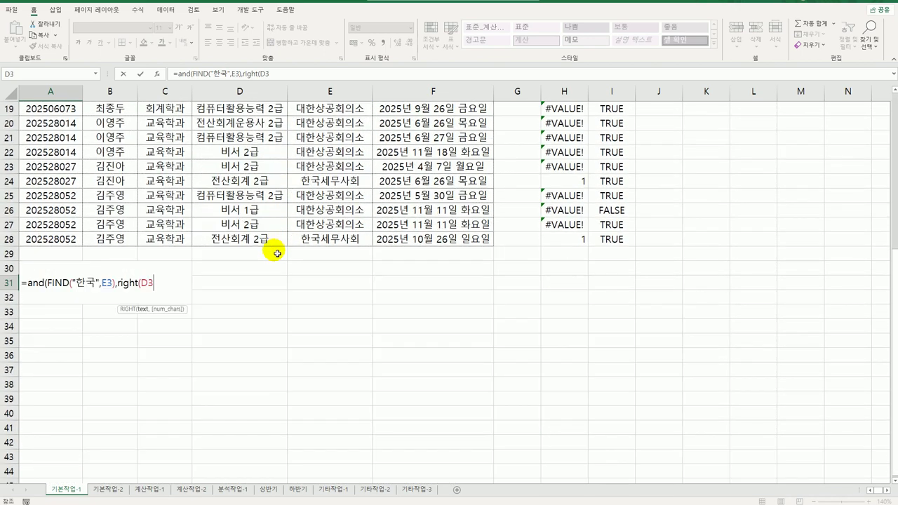
{"action": "type", "text": ",2)="}
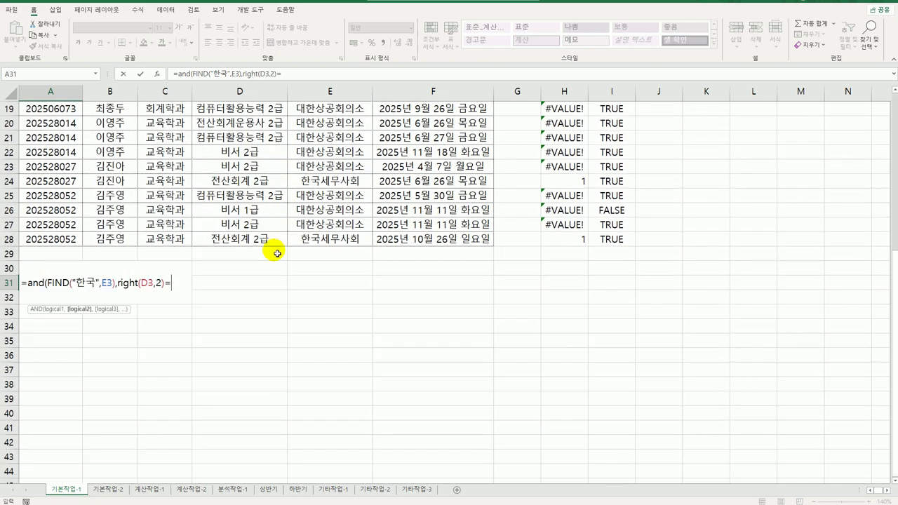
{"action": "type", "text": "\"2급\""}
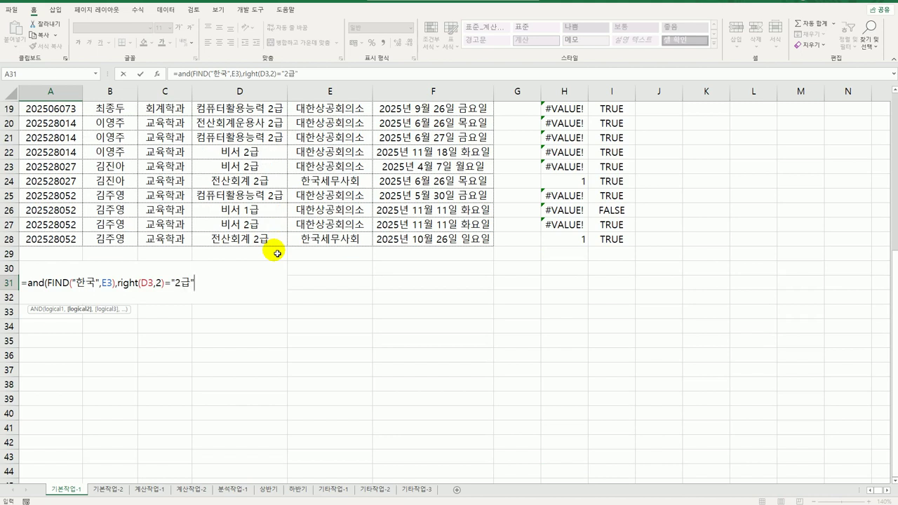
{"action": "type", "text": ")"}
{"action": "key", "text": "Return"}
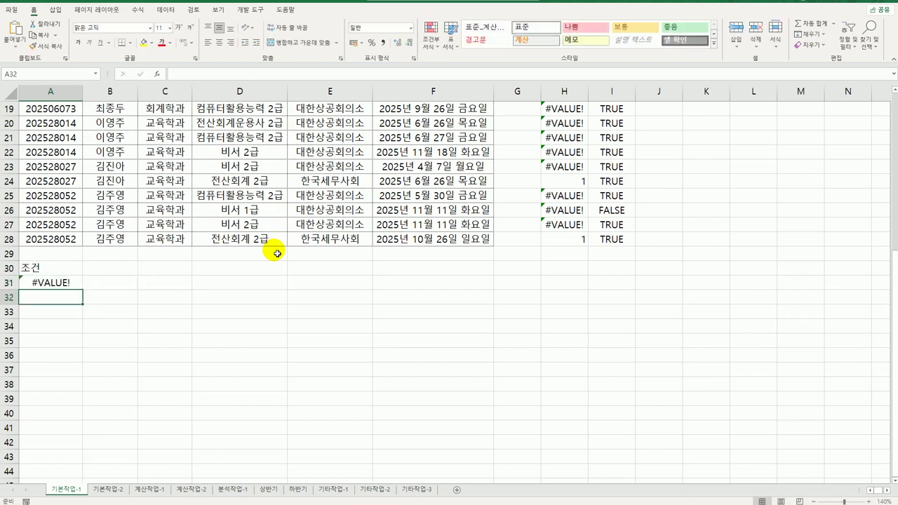
- Compare the A31 criteria formula and its result with the FIND and RIGHT test results in columns H and I
{"action": "left_click", "coordinate": [68, 288]}
{"action": "scroll", "coordinate": [680, 245], "scroll_direction": "up", "scroll_amount": 6}
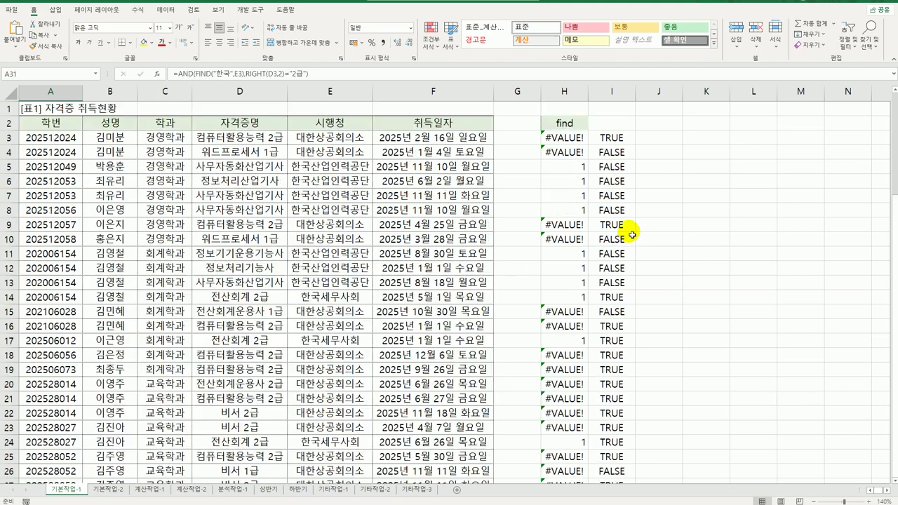
{"action": "left_click", "coordinate": [578, 138]}
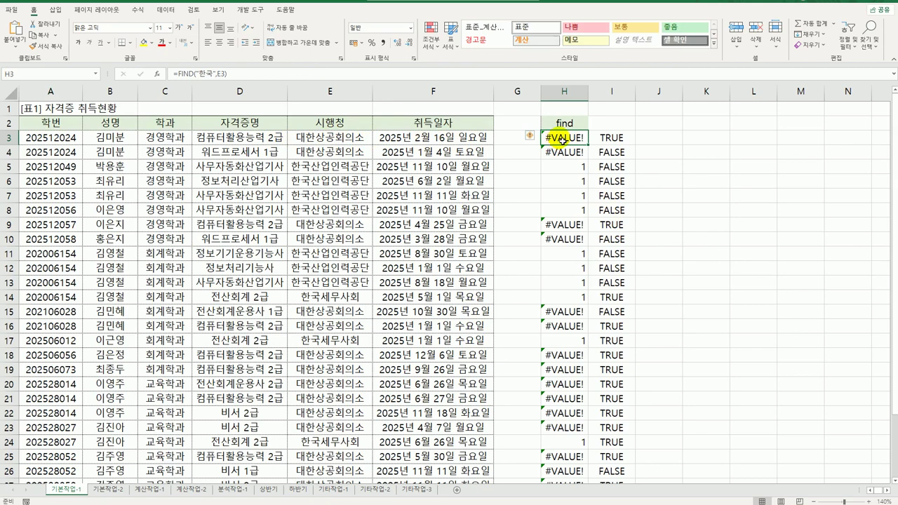
{"action": "scroll", "coordinate": [559, 140], "scroll_direction": "down", "scroll_amount": 3}
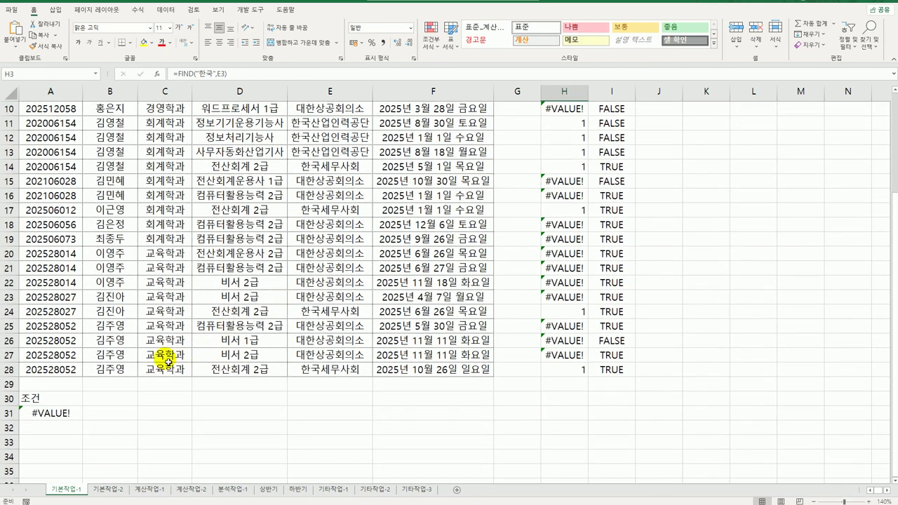
{"action": "left_click", "coordinate": [57, 414]}
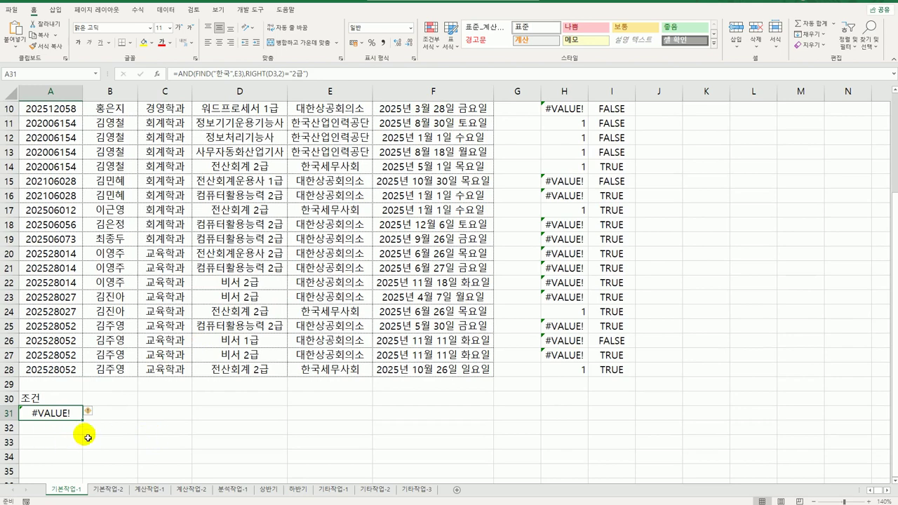
{"action": "scroll", "coordinate": [571, 268], "scroll_direction": "up", "scroll_amount": 3}
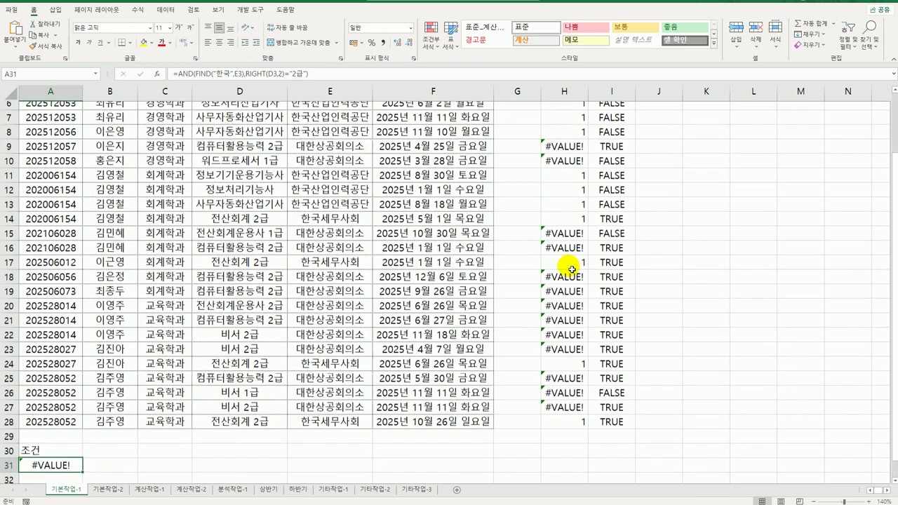
{"action": "scroll", "coordinate": [572, 268], "scroll_direction": "down", "scroll_amount": 3}
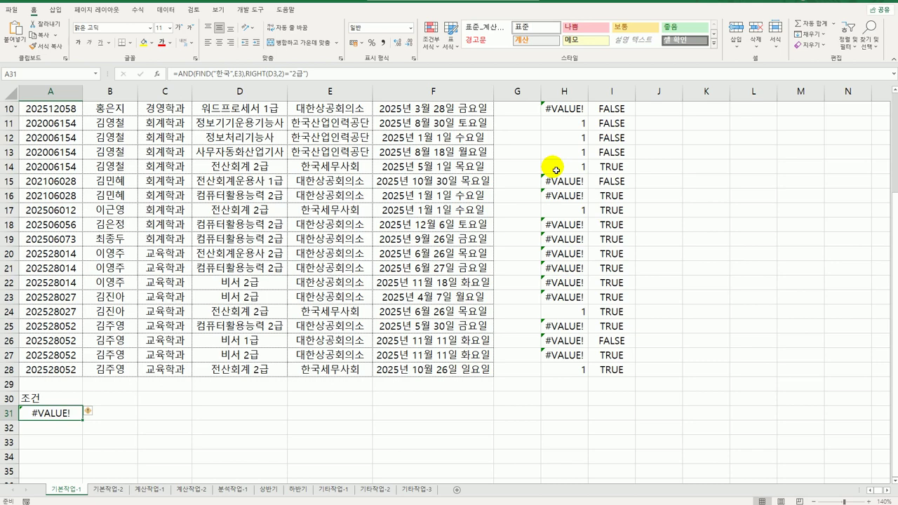
{"action": "scroll", "coordinate": [560, 181], "scroll_direction": "up", "scroll_amount": 3}
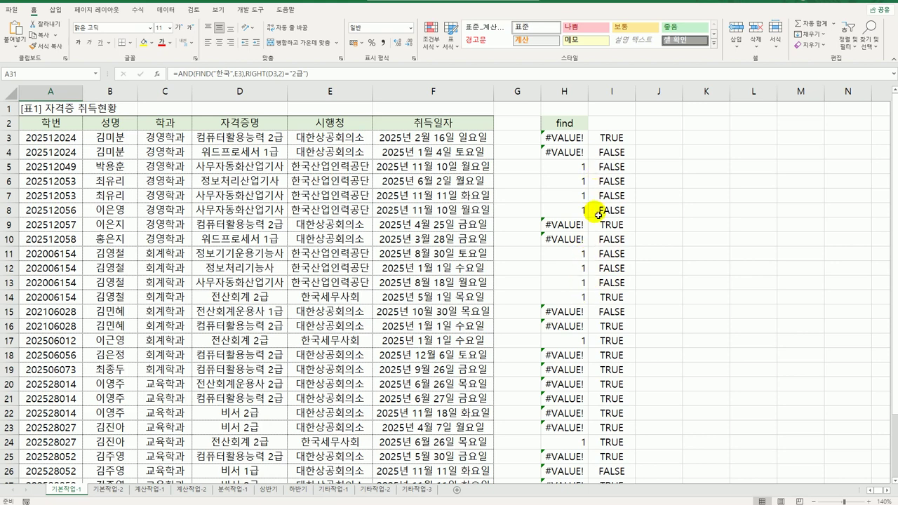
- Select the column H and I result pairs in rows 14, 17 and 24 together to examine records meeting both conditions
{"action": "left_click_drag", "start_coordinate": [580, 297], "coordinate": [611, 298]}
{"action": "left_click_drag", "start_coordinate": [611, 297], "coordinate": [609, 297]}
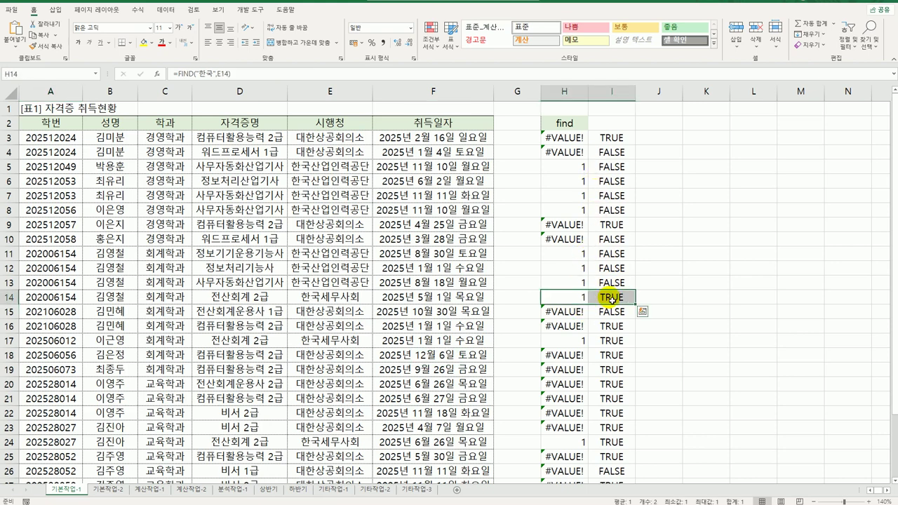
{"action": "left_click", "coordinate": [581, 341], "text": "ctrl"}
{"action": "left_click_drag", "start_coordinate": [581, 341], "coordinate": [601, 339]}
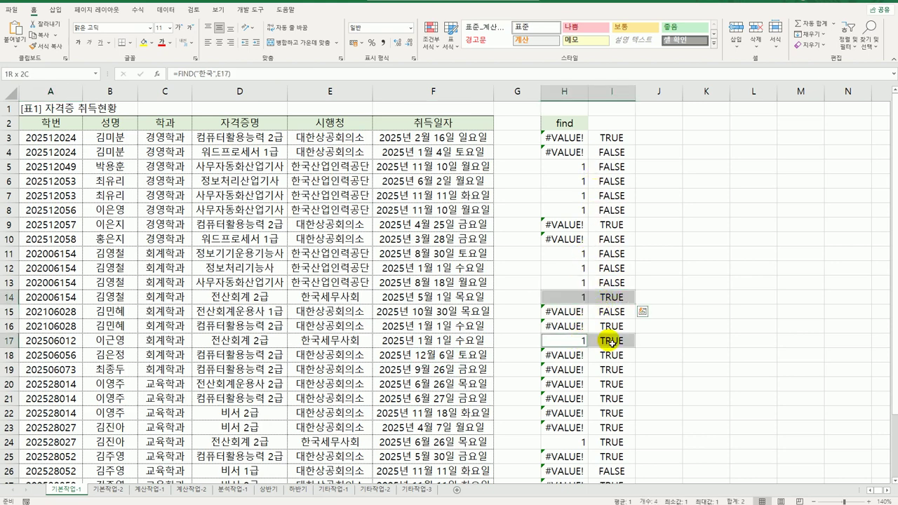
{"action": "left_click_drag", "start_coordinate": [582, 442], "coordinate": [607, 441]}
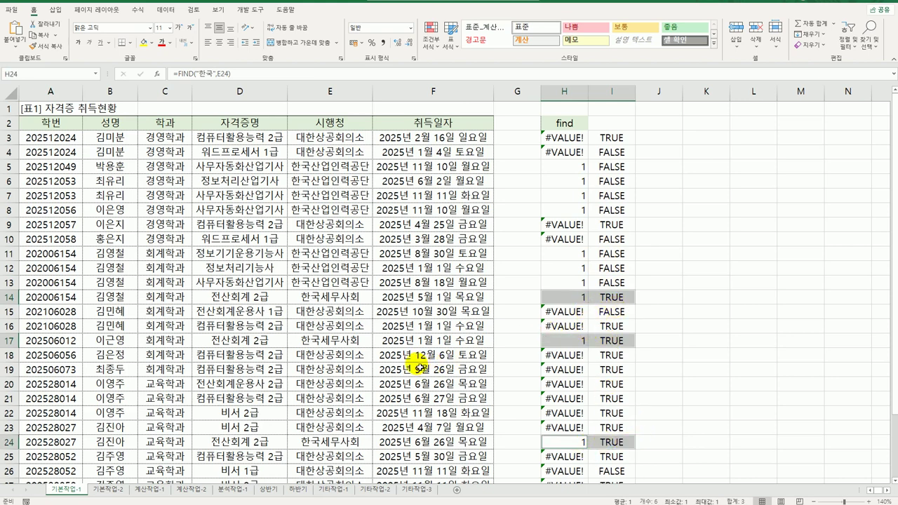
- Copy the headings 학번, 성명, 학과 and 자격증명 from A2:D2 to the output area starting at cell A35
{"action": "scroll", "coordinate": [404, 364], "scroll_direction": "down", "scroll_amount": 3}
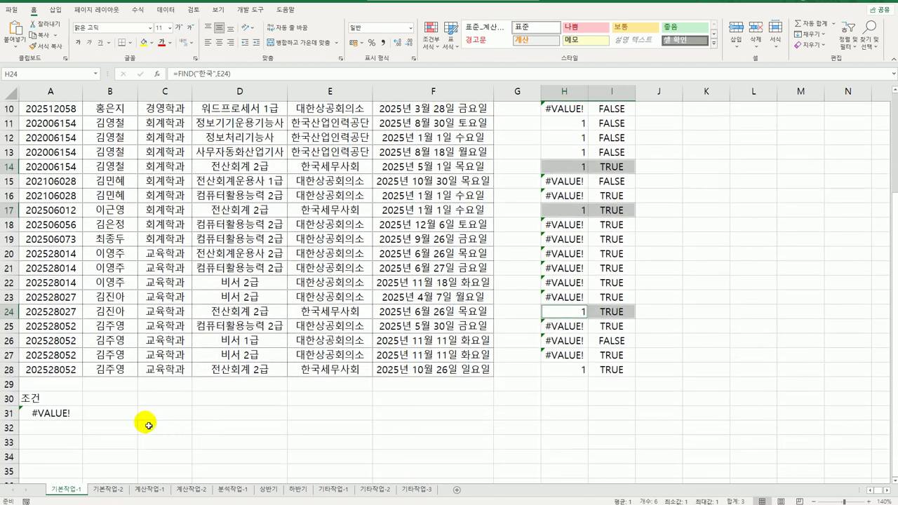
{"action": "left_click", "coordinate": [62, 441]}
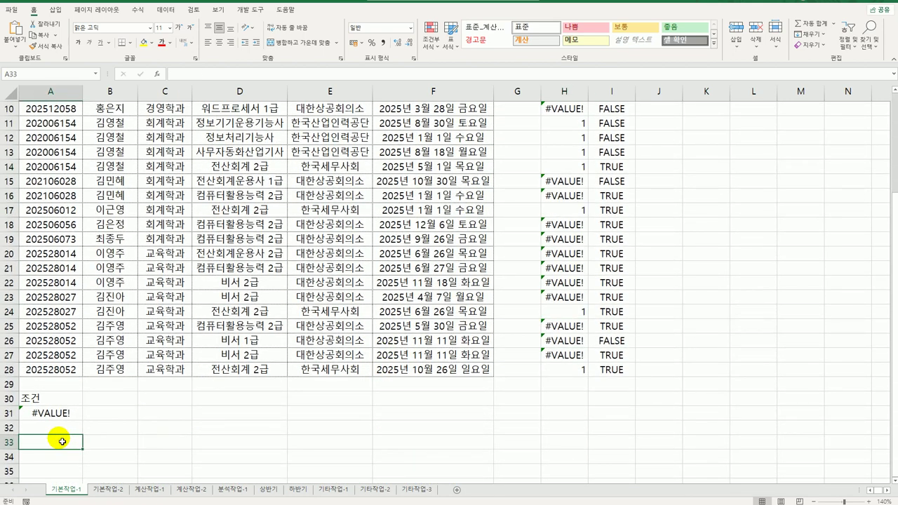
{"action": "scroll", "coordinate": [75, 414], "scroll_direction": "up", "scroll_amount": 3}
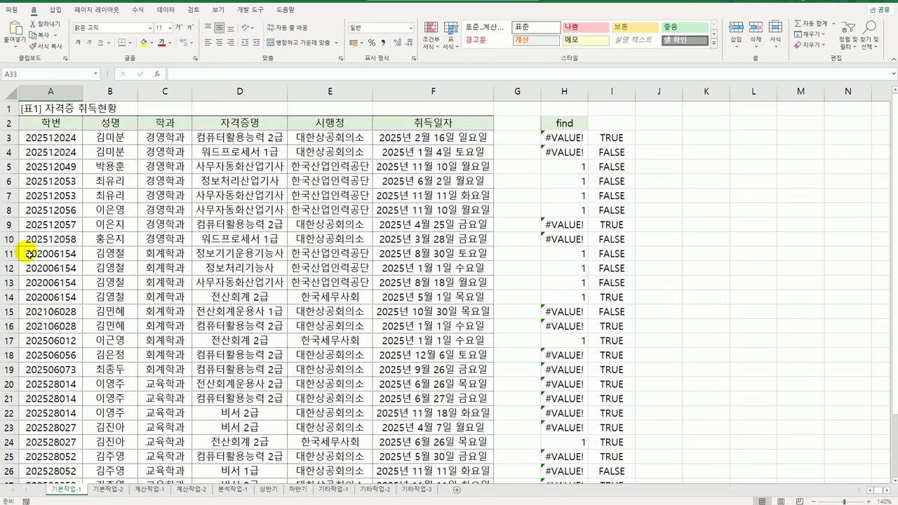
{"action": "left_click_drag", "start_coordinate": [42, 123], "coordinate": [235, 127]}
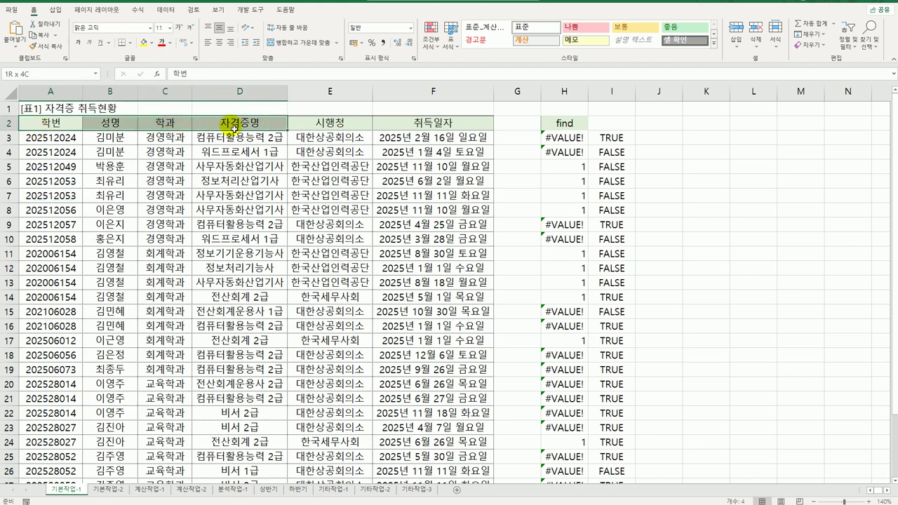
{"action": "key", "text": "ctrl+c"}
{"action": "scroll", "coordinate": [135, 308], "scroll_direction": "down", "scroll_amount": 6}
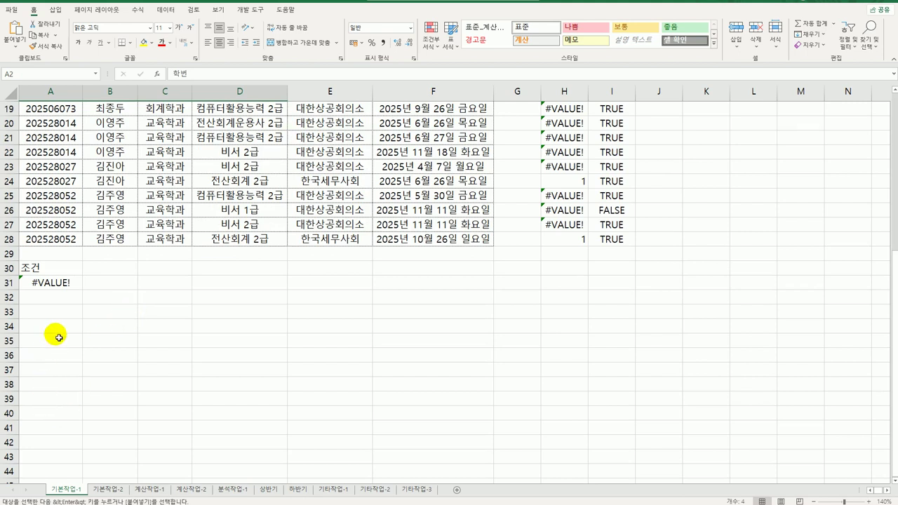
{"action": "left_click", "coordinate": [59, 339]}
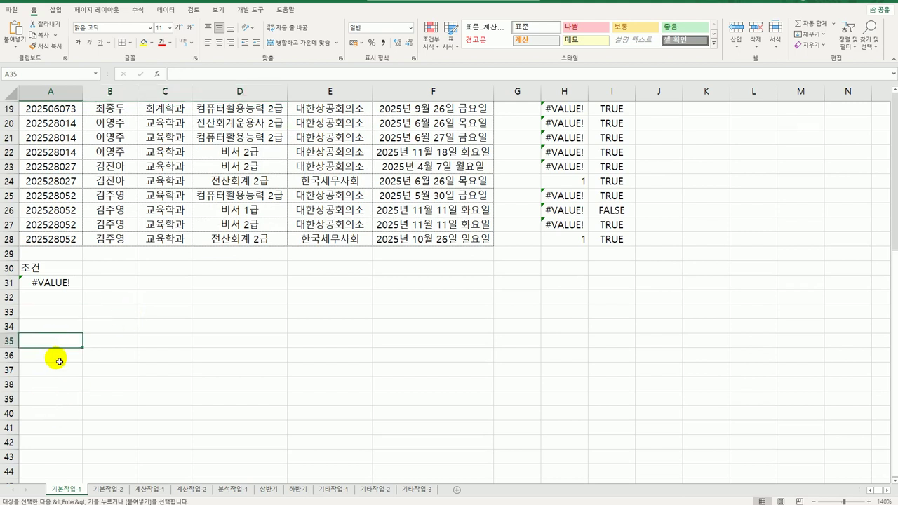
{"action": "key", "text": "ctrl+v"}
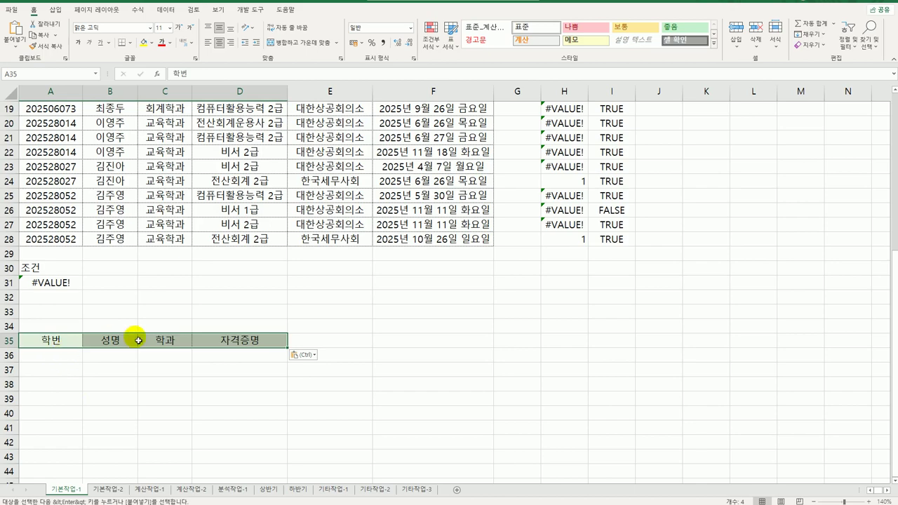
- Start an advanced filter on the certificate table A2:F28 with A30:A31 as the criteria range
{"action": "scroll", "coordinate": [141, 333], "scroll_direction": "up", "scroll_amount": 3}
{"action": "scroll", "coordinate": [140, 333], "scroll_direction": "up", "scroll_amount": 4}
{"action": "left_click", "coordinate": [241, 179]}
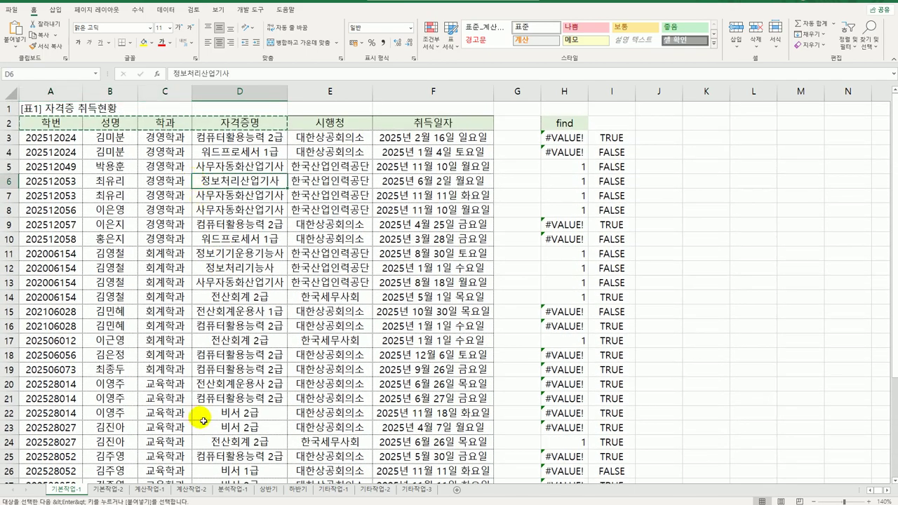
{"action": "left_click", "coordinate": [166, 9]}
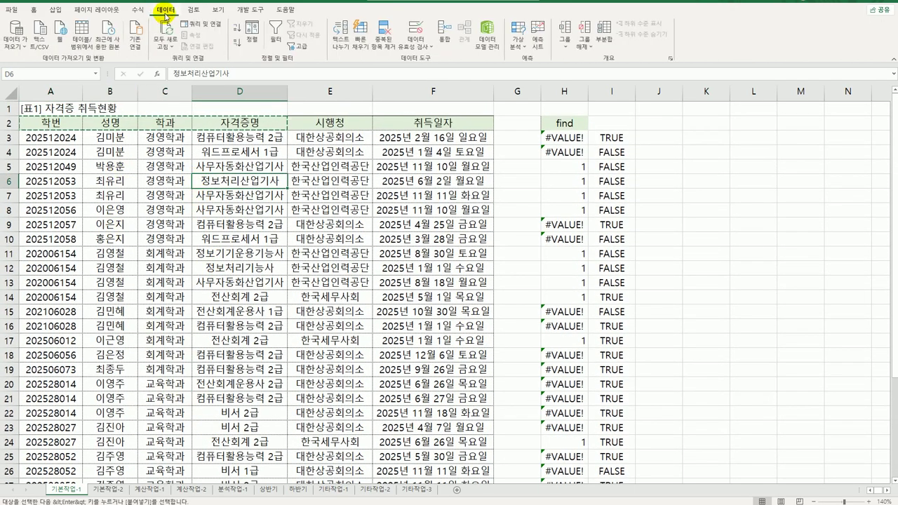
{"action": "left_click", "coordinate": [298, 46]}
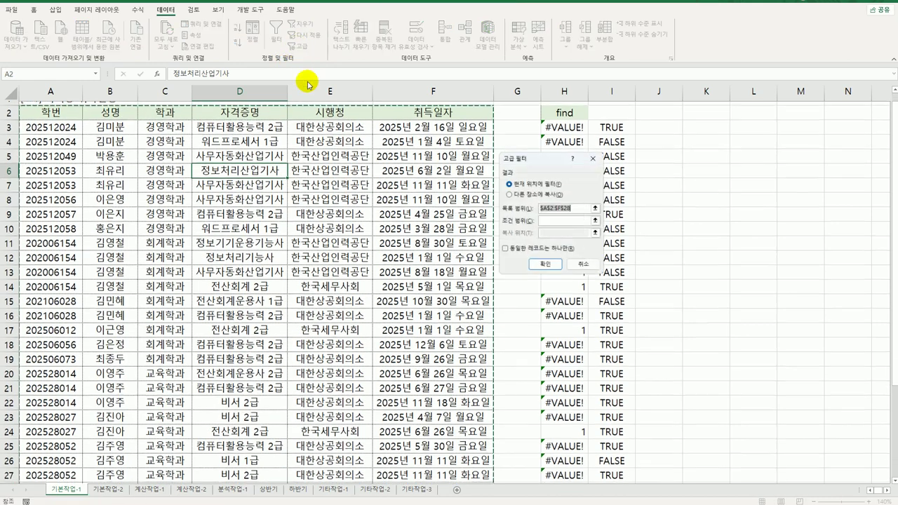
{"action": "scroll", "coordinate": [370, 223], "scroll_direction": "down", "scroll_amount": 3}
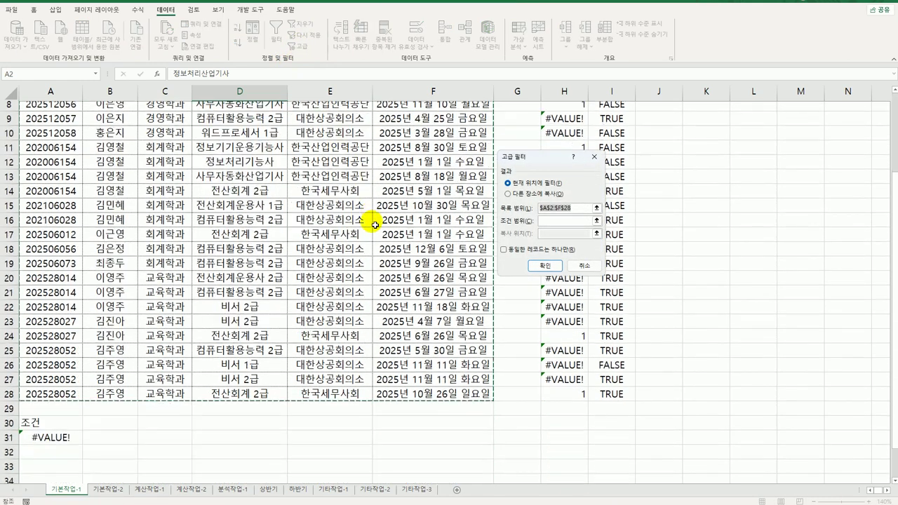
{"action": "left_click", "coordinate": [546, 221]}
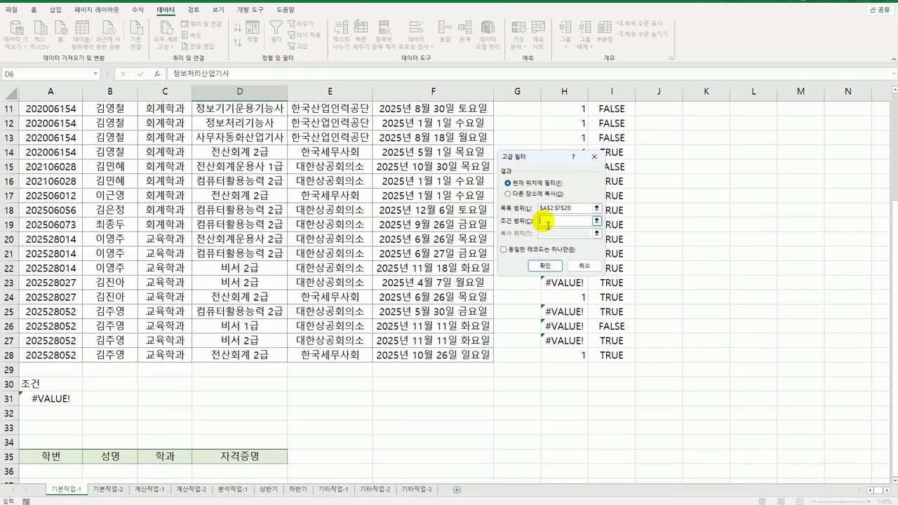
{"action": "left_click_drag", "start_coordinate": [56, 385], "coordinate": [59, 397]}
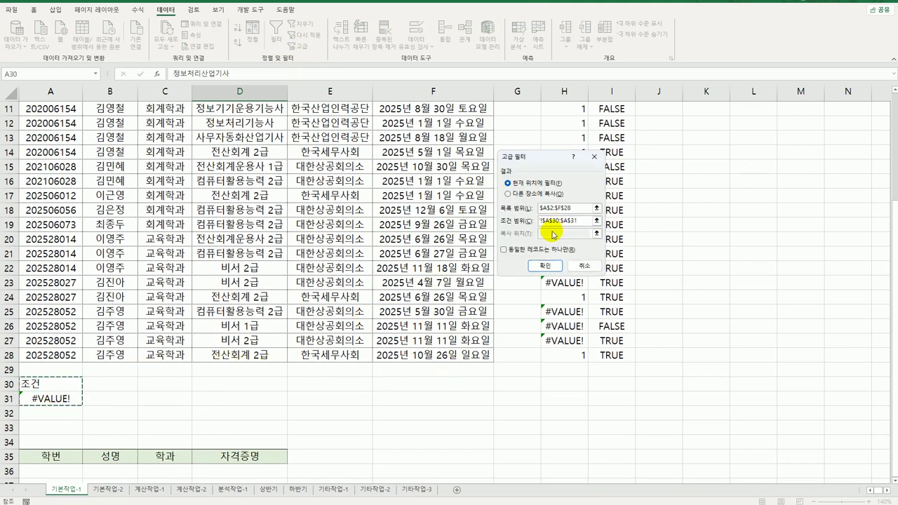
- Set the advanced filter to copy its results to another location, A35:D35, and run it
{"action": "left_click", "coordinate": [537, 201]}
{"action": "left_click", "coordinate": [556, 233]}
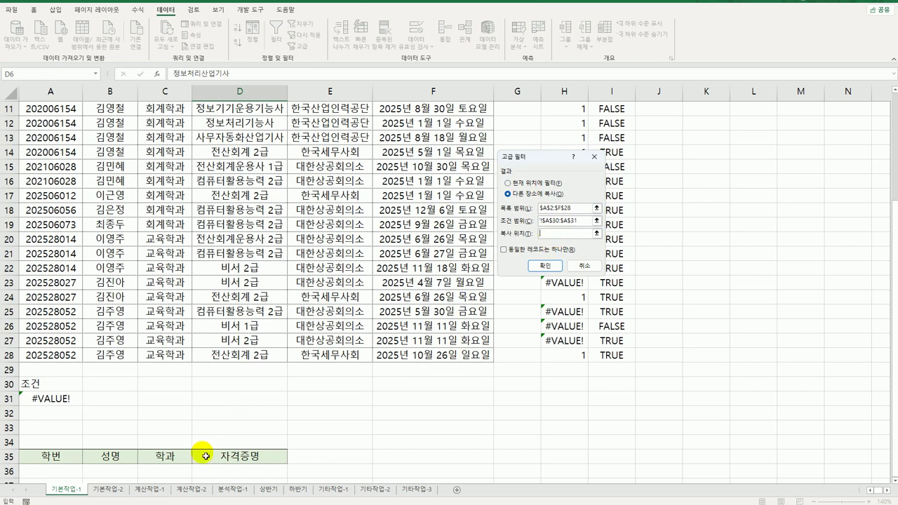
{"action": "left_click", "coordinate": [63, 462]}
{"action": "left_click_drag", "start_coordinate": [64, 462], "coordinate": [214, 462]}
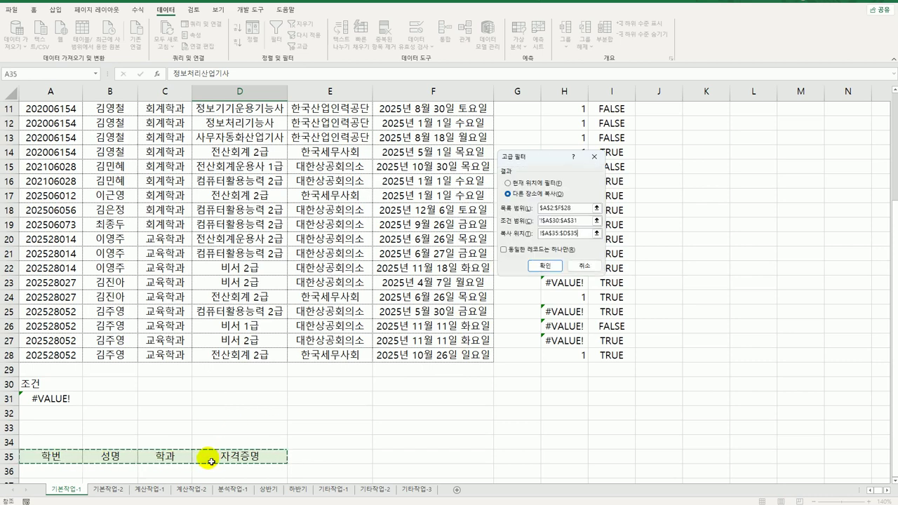
{"action": "left_click", "coordinate": [545, 265]}
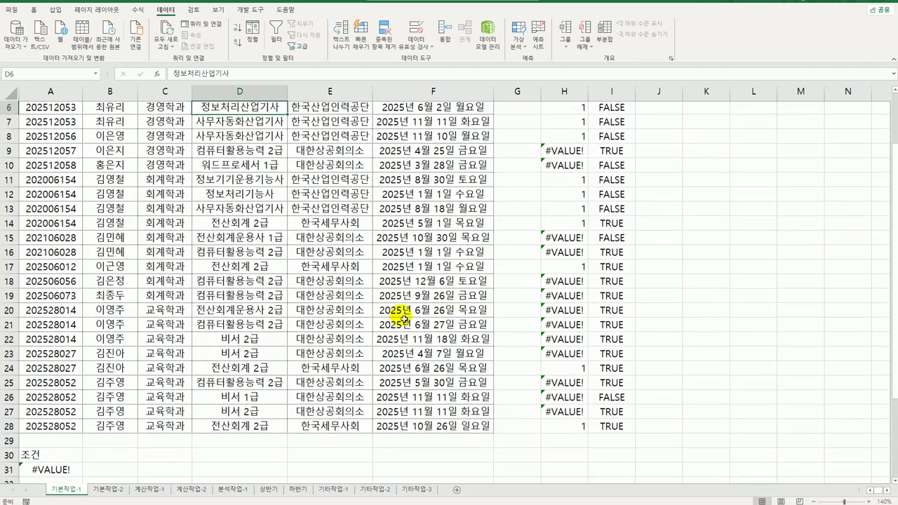
- Compare the extracted records below row 35 with the FIND and RIGHT test results in columns H and I
{"action": "scroll", "coordinate": [396, 319], "scroll_direction": "down", "scroll_amount": 6}
{"action": "scroll", "coordinate": [467, 302], "scroll_direction": "up", "scroll_amount": 3}
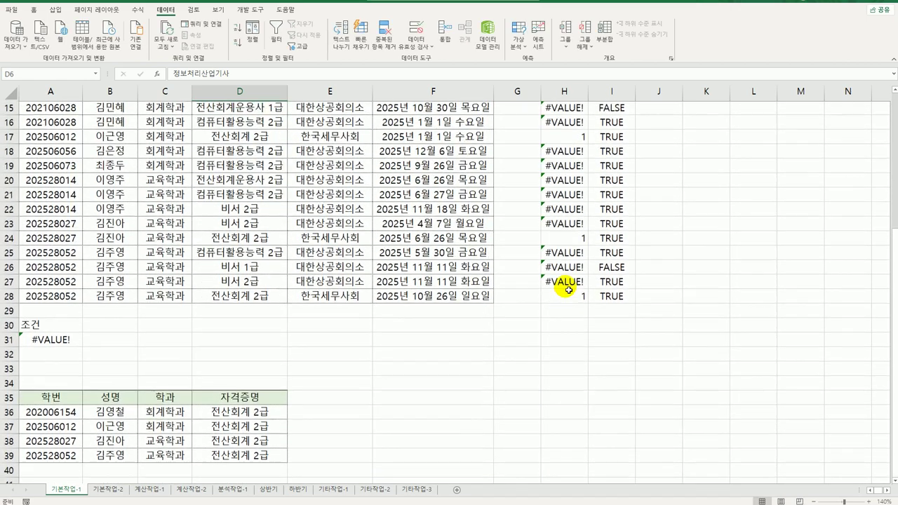
{"action": "left_click_drag", "start_coordinate": [579, 296], "coordinate": [607, 298]}
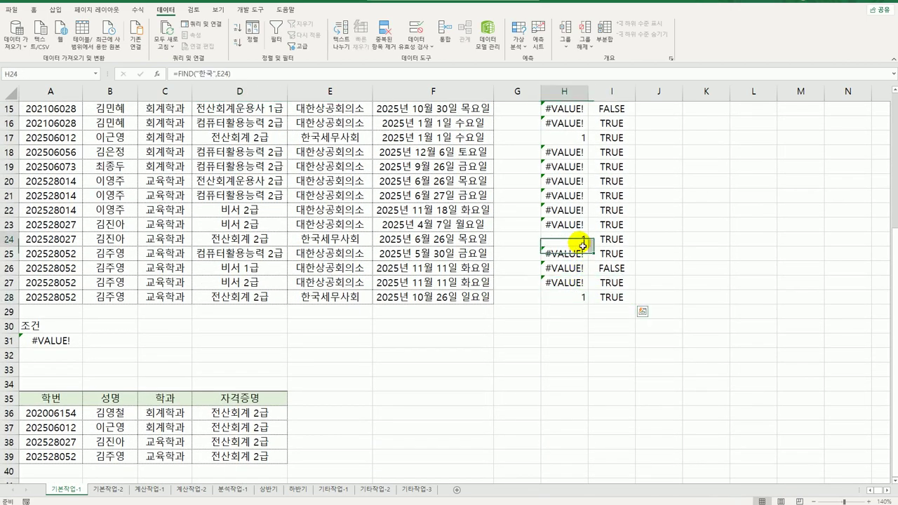
{"action": "left_click", "coordinate": [582, 140]}
{"action": "left_click_drag", "start_coordinate": [581, 143], "coordinate": [607, 137]}
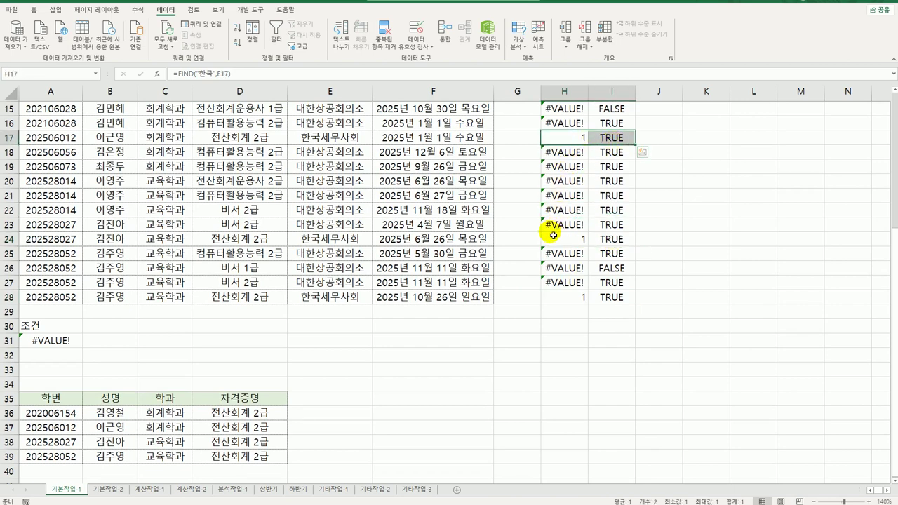
{"action": "scroll", "coordinate": [200, 433], "scroll_direction": "up", "scroll_amount": 5}
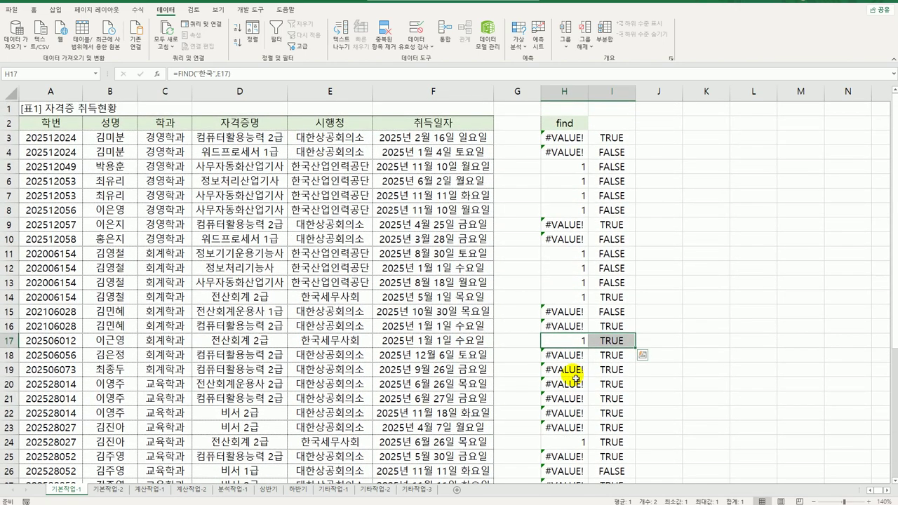
- Remove the FIND and RIGHT test data from columns H and I
{"action": "left_click_drag", "start_coordinate": [563, 91], "coordinate": [616, 91]}
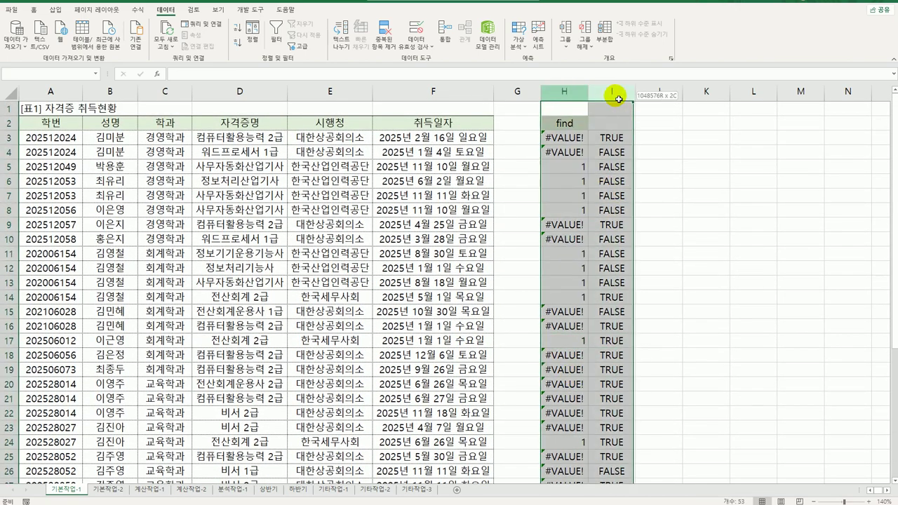
{"action": "right_click", "coordinate": [576, 131]}
{"action": "left_click", "coordinate": [614, 238]}
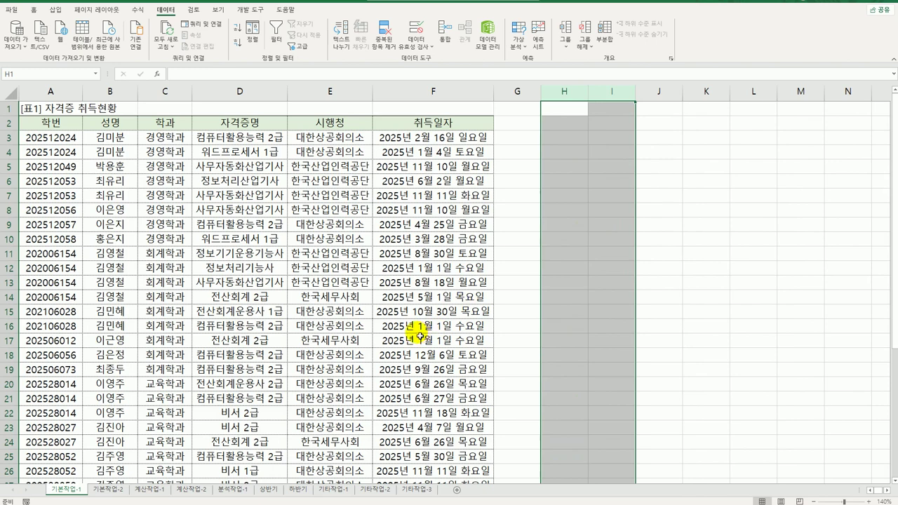
- Create a new conditional formatting rule for A3:F28 that uses a formula to determine which cells to format
{"action": "left_click", "coordinate": [449, 141]}
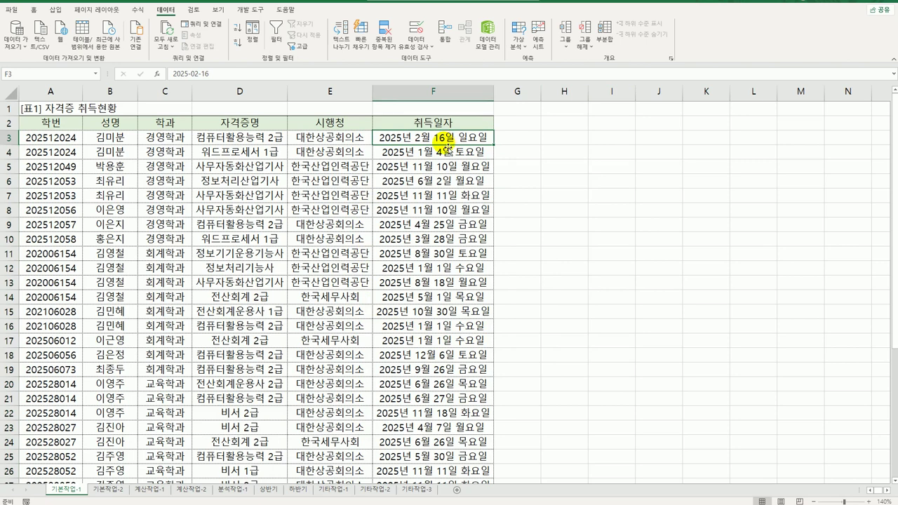
{"action": "left_click", "coordinate": [60, 139]}
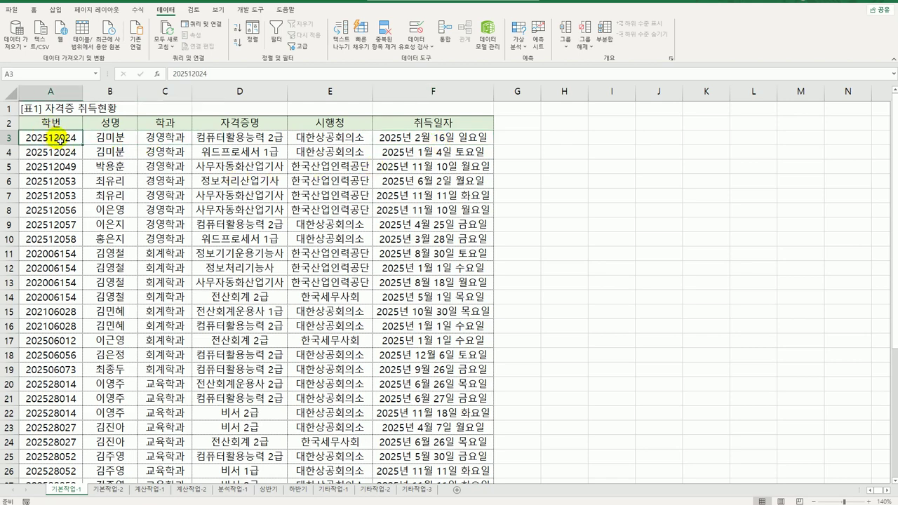
{"action": "left_click_drag", "start_coordinate": [60, 139], "coordinate": [435, 456]}
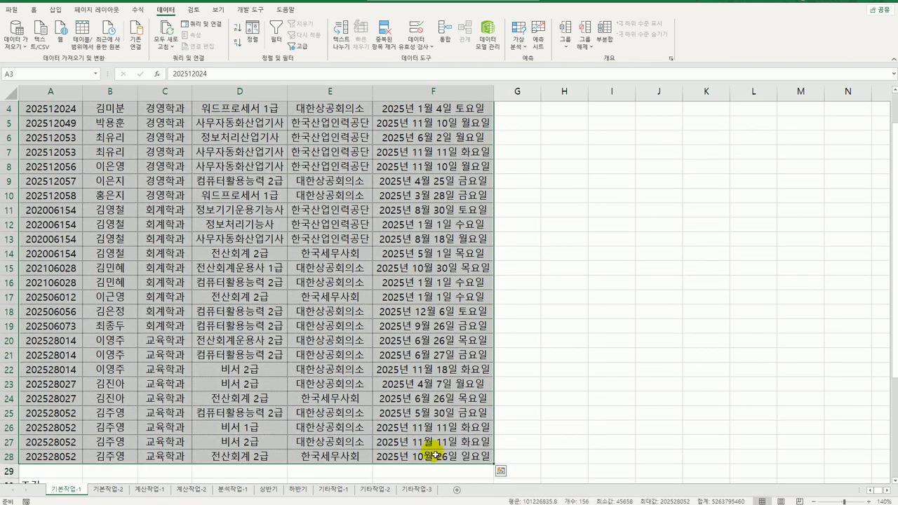
{"action": "scroll", "coordinate": [421, 420], "scroll_direction": "up", "scroll_amount": 1}
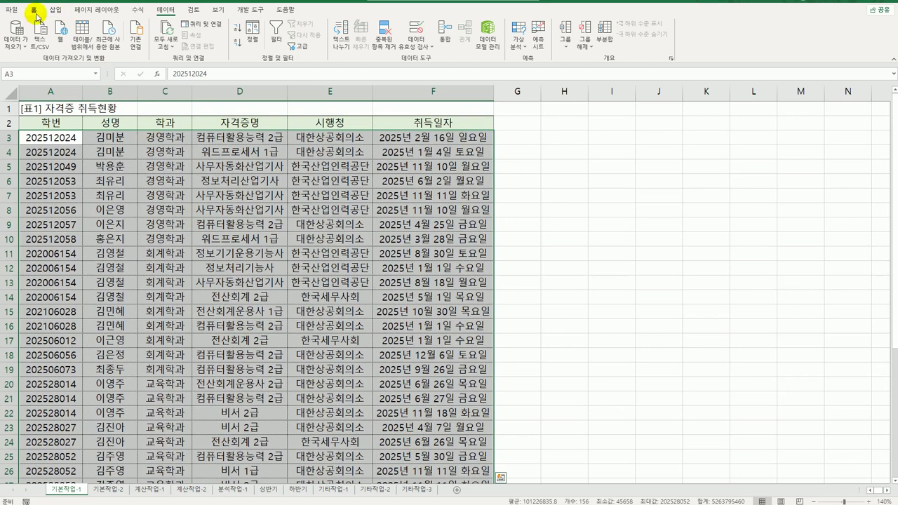
{"action": "left_click", "coordinate": [34, 11]}
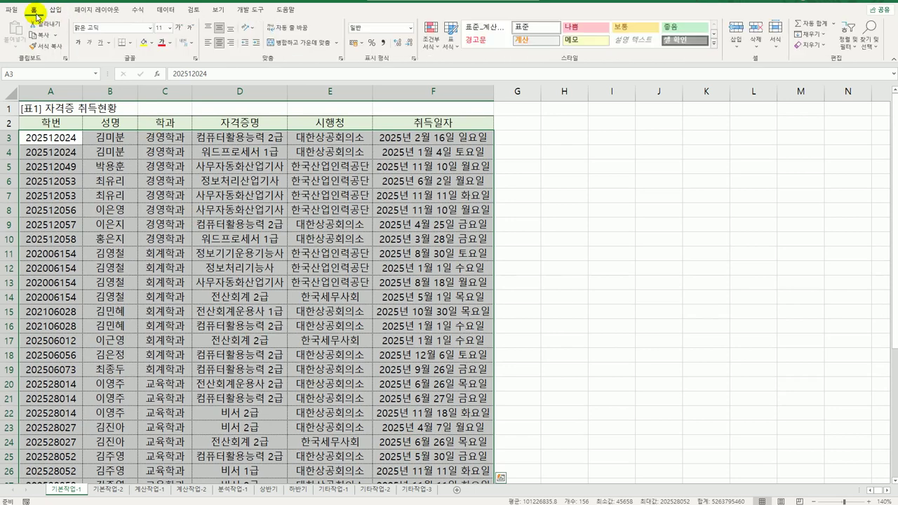
{"action": "left_click", "coordinate": [431, 42]}
{"action": "left_click", "coordinate": [447, 180]}
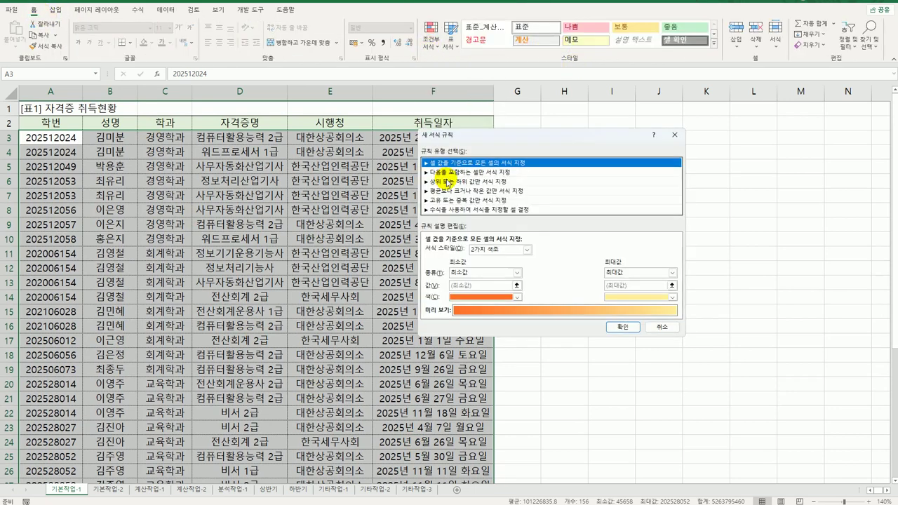
{"action": "left_click", "coordinate": [493, 209]}
{"action": "left_click", "coordinate": [495, 255]}
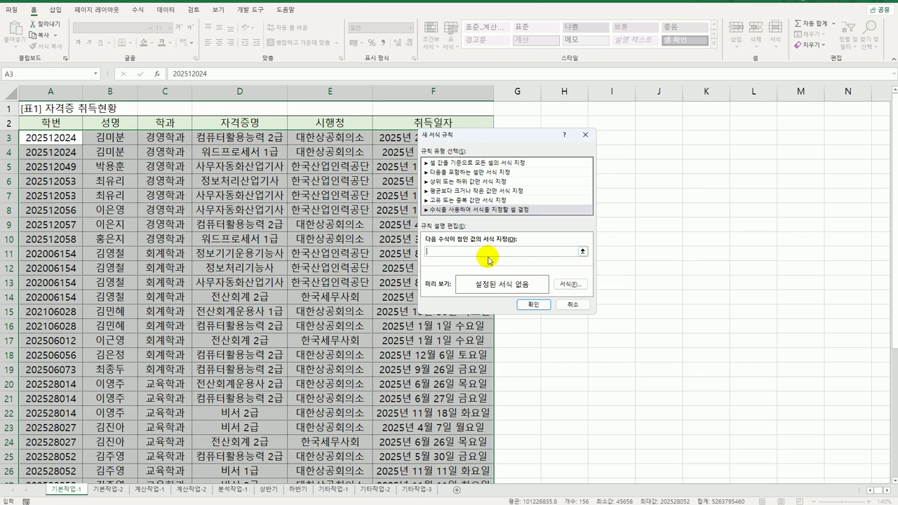
- Begin the rule formula with OR and WEEKDAY($F3)=1 as its first condition, and open a second WEEKDAY function
{"action": "type", "text": "=or(weekday("}
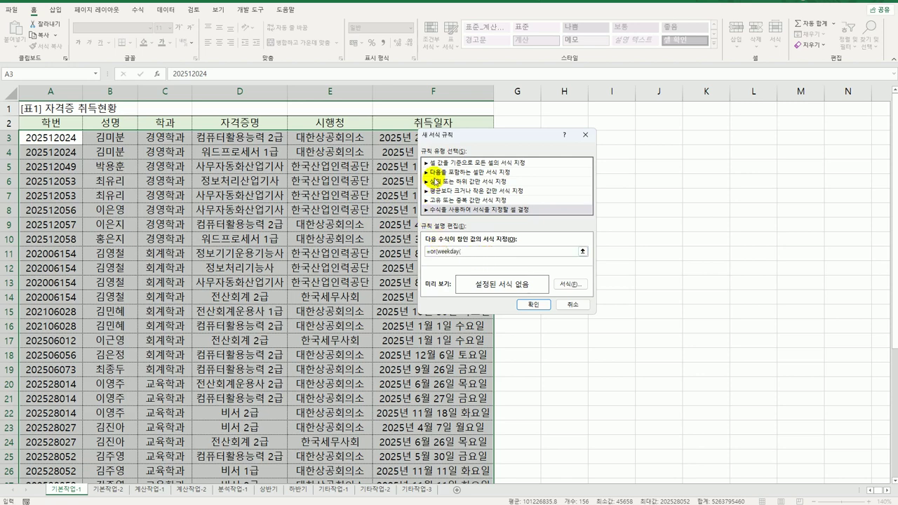
{"action": "left_click_drag", "start_coordinate": [486, 134], "coordinate": [612, 136]}
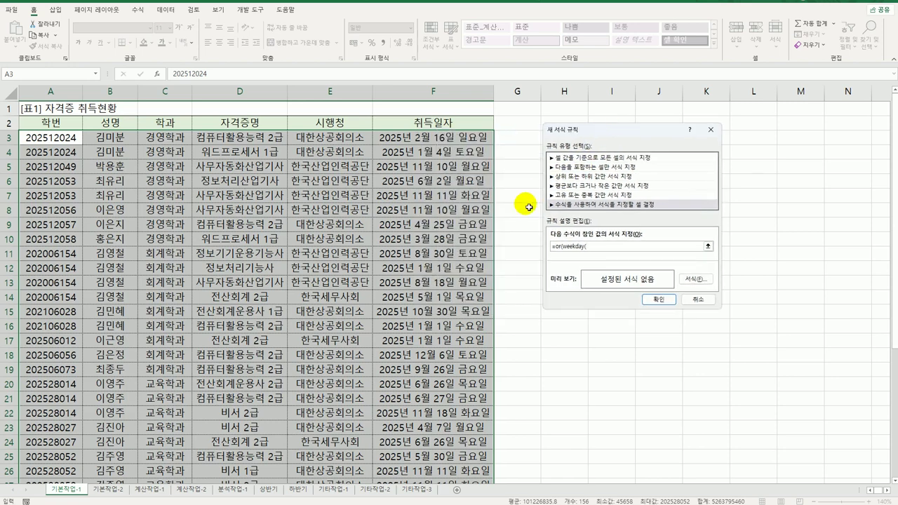
{"action": "left_click", "coordinate": [475, 142]}
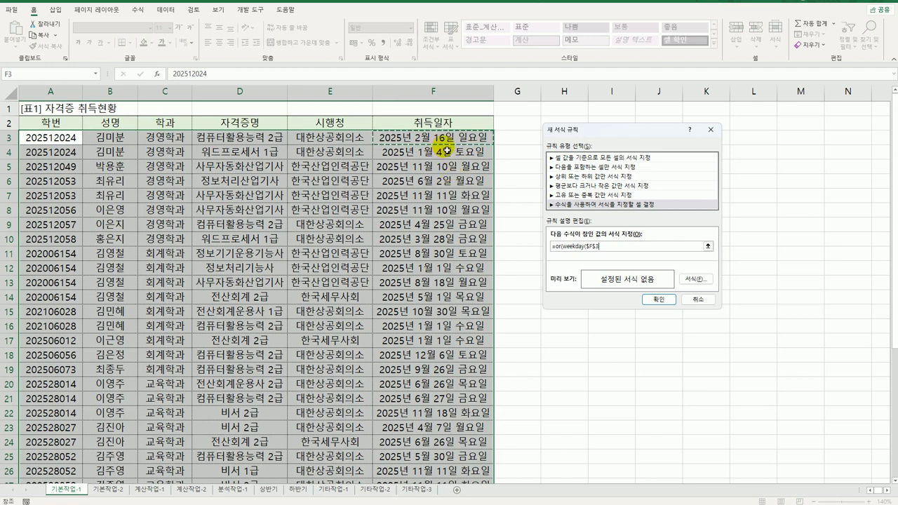
{"action": "key", "text": "F4"}
{"action": "type", "text": ",2"}
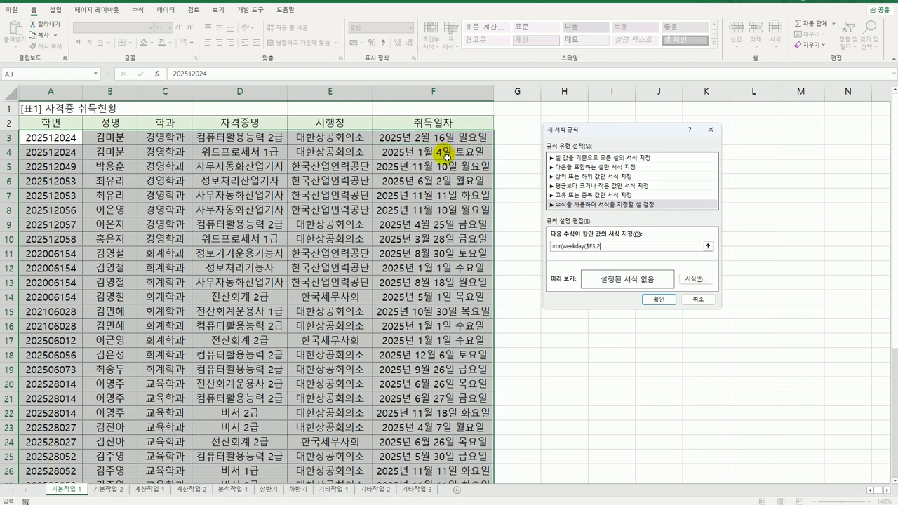
{"action": "key", "text": "BackSpace"}
{"action": "key", "text": "BackSpace"}
{"action": "type", "text": "=1,weekday("}
- Complete the OR formula with WEEKDAY($F3)=7 as its second condition
{"action": "left_click", "coordinate": [449, 144]}
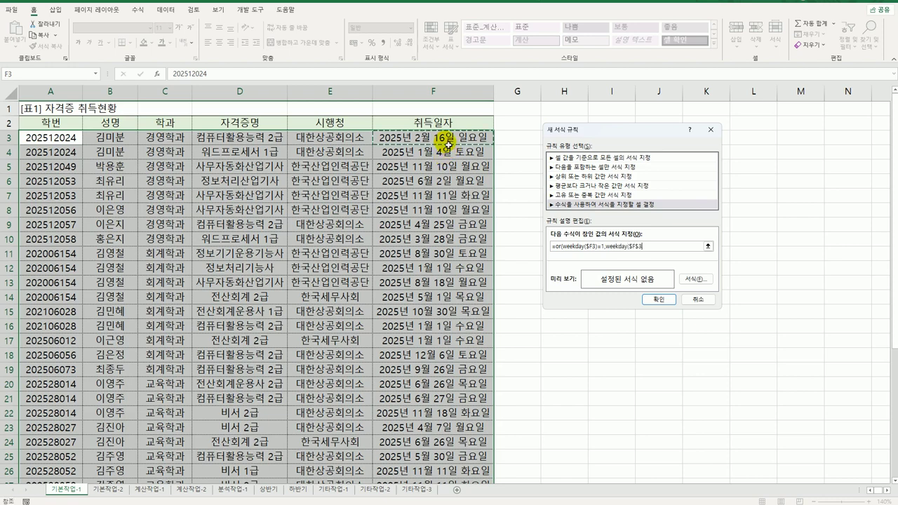
{"action": "key", "text": "F4"}
{"action": "key", "text": "F4"}
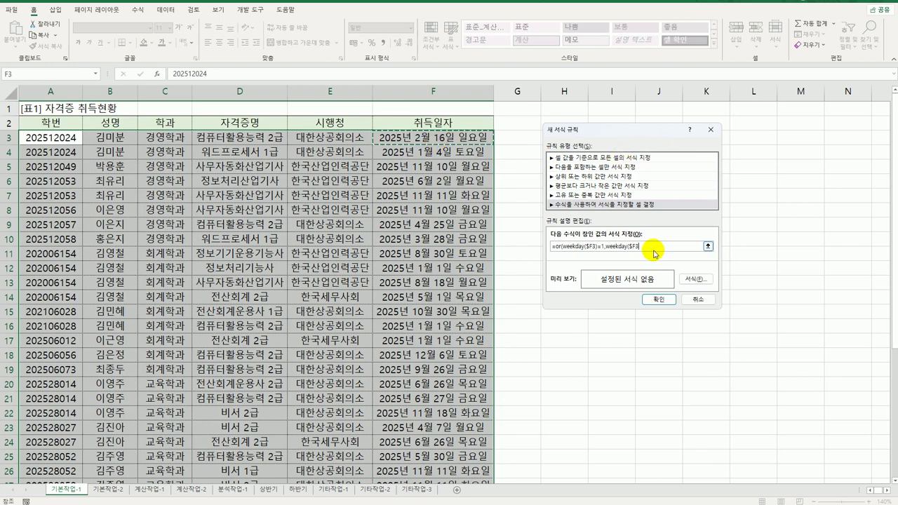
{"action": "type", "text": ")=7)"}
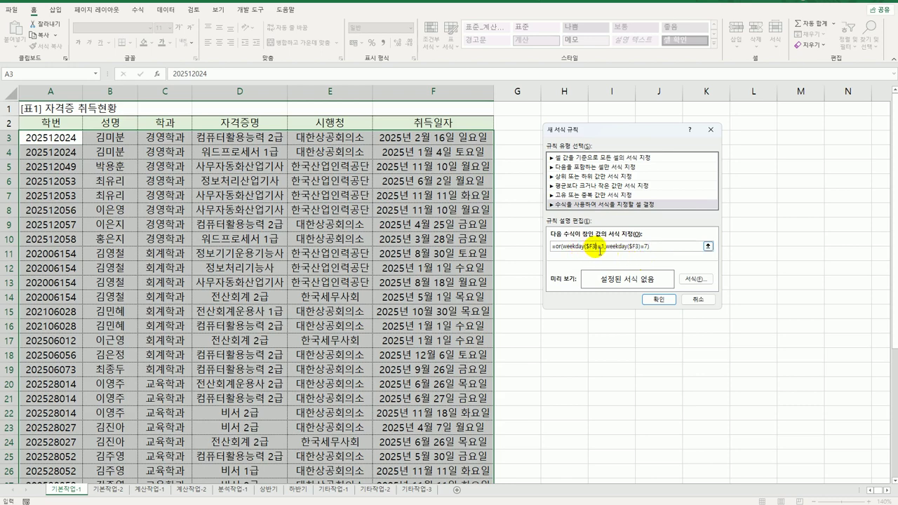
- Add return type 2 to the first WEEKDAY function in the rule formula
{"action": "type", "text": ",2+"}
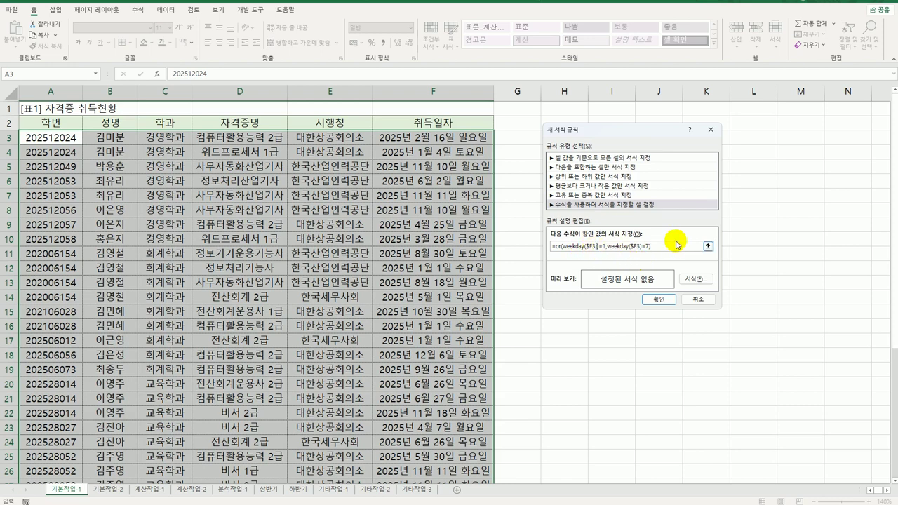
{"action": "key", "text": "Right"}
{"action": "key", "text": "BackSpace"}
{"action": "key", "text": "BackSpace"}
{"action": "key", "text": "BackSpace"}
{"action": "key", "text": "BackSpace"}
{"action": "key", "text": "BackSpace"}
{"action": "key", "text": "BackSpace"}
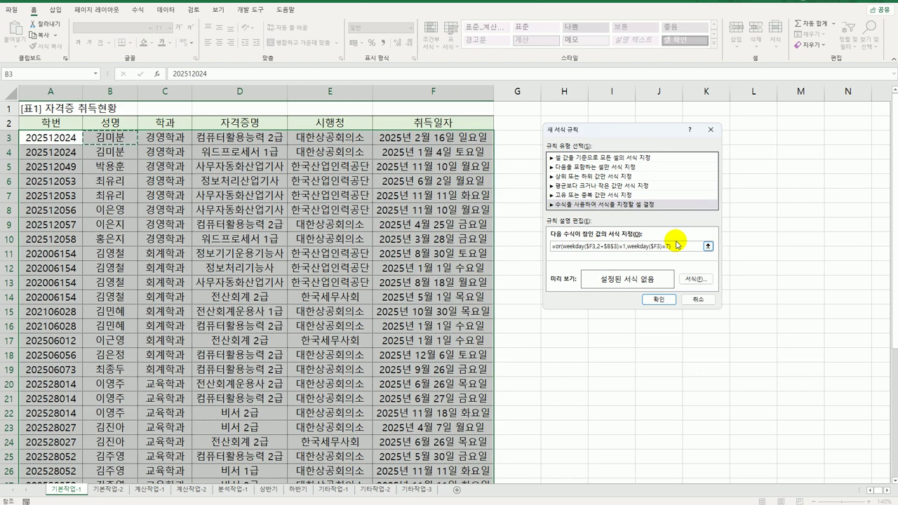
{"action": "type", "text": "2"}
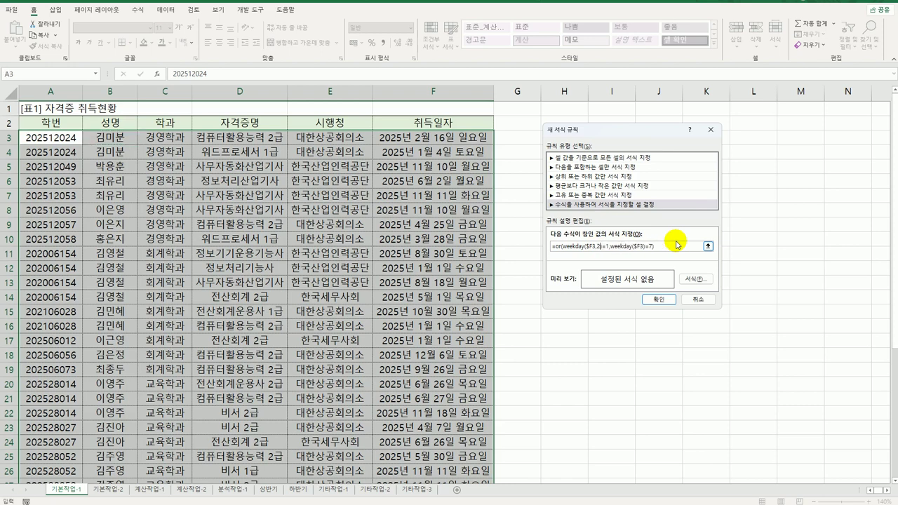
- Change the first condition's comparison value to 6 and add return type 2 to the second WEEKDAY function
{"action": "left_click", "coordinate": [611, 251]}
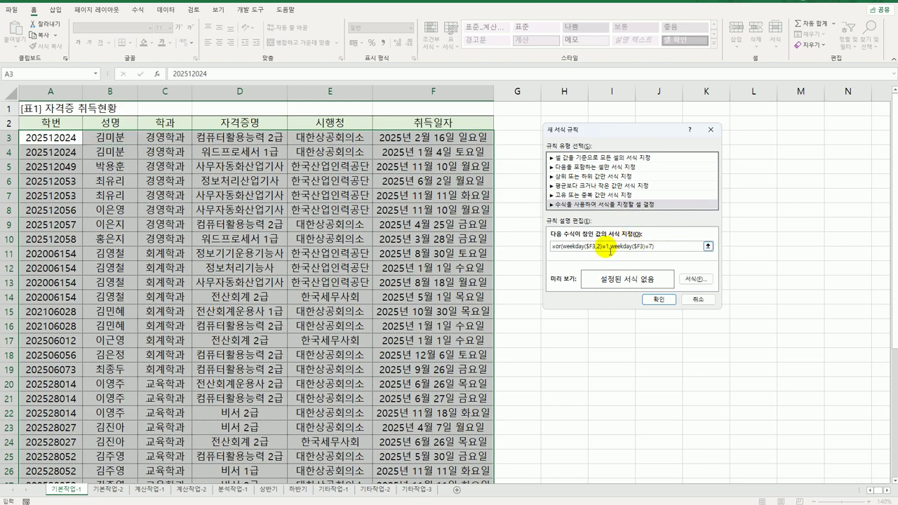
{"action": "type", "text": "6"}
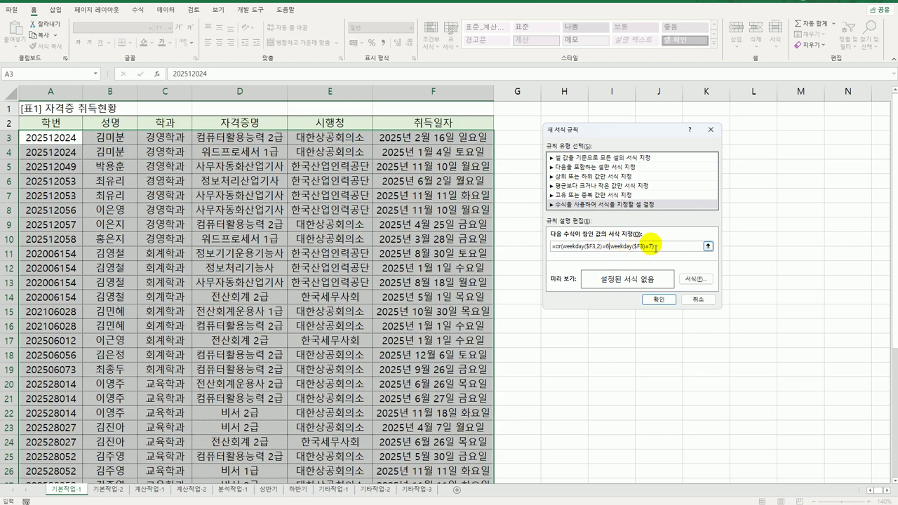
{"action": "left_click", "coordinate": [646, 249]}
{"action": "type", "text": ",2"}
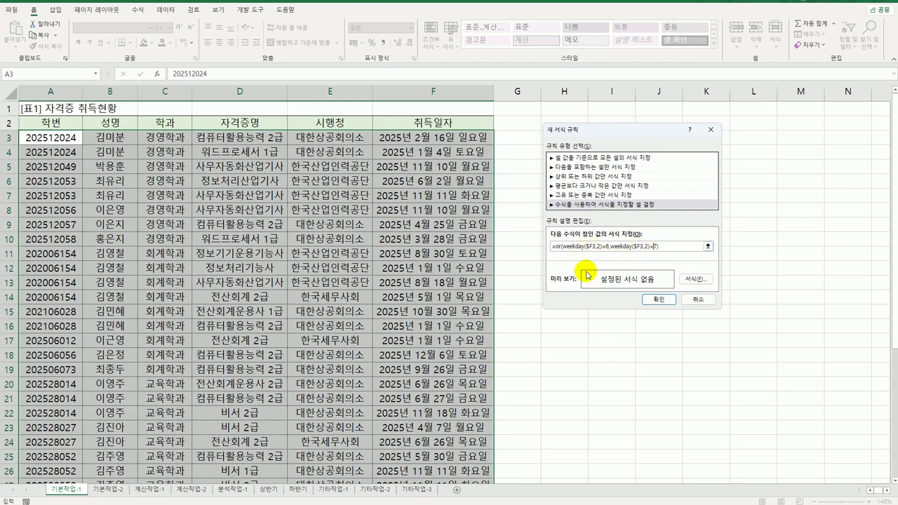
- Set the rule's format to bold italic with the standard red font colour and apply the conditional formatting rule
{"action": "left_click", "coordinate": [701, 279]}
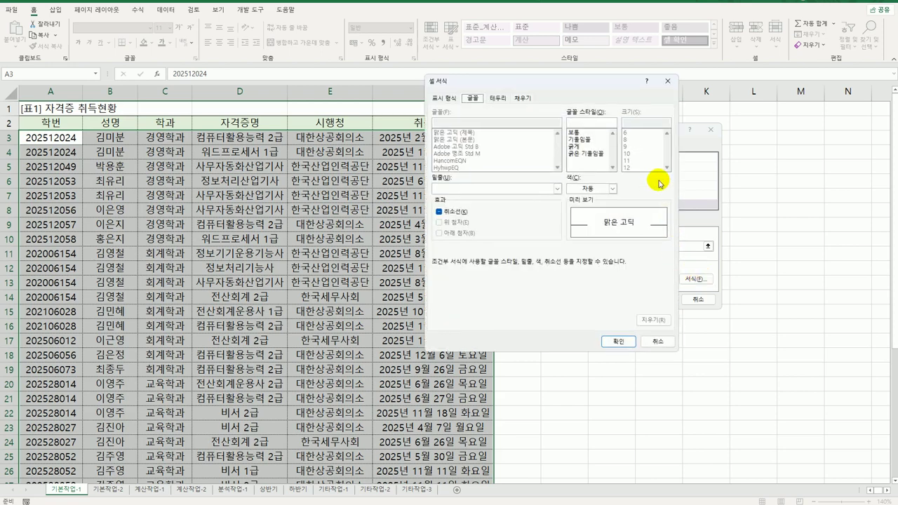
{"action": "left_click", "coordinate": [599, 154]}
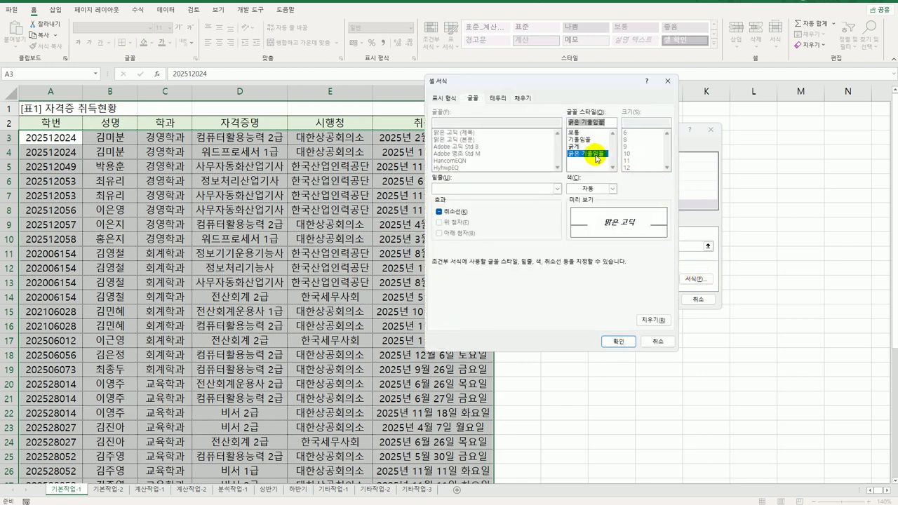
{"action": "left_click", "coordinate": [593, 189]}
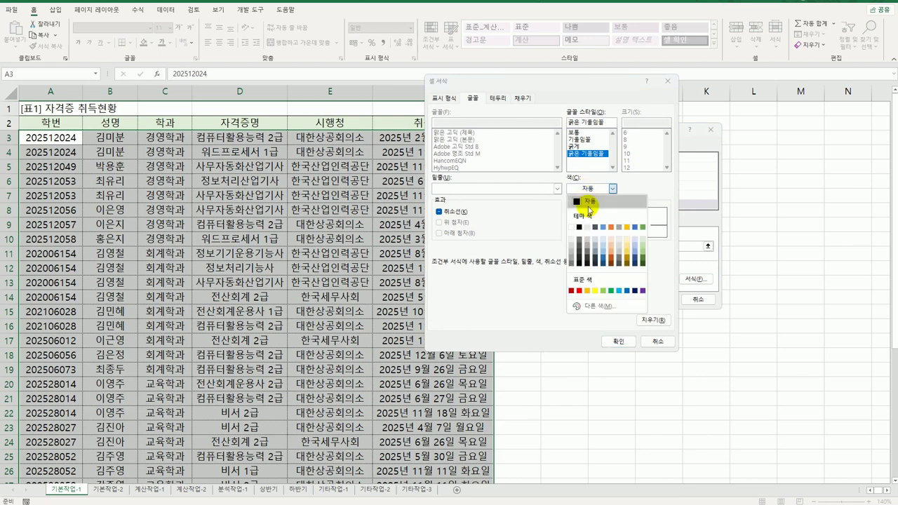
{"action": "left_click", "coordinate": [579, 291]}
{"action": "left_click", "coordinate": [617, 342]}
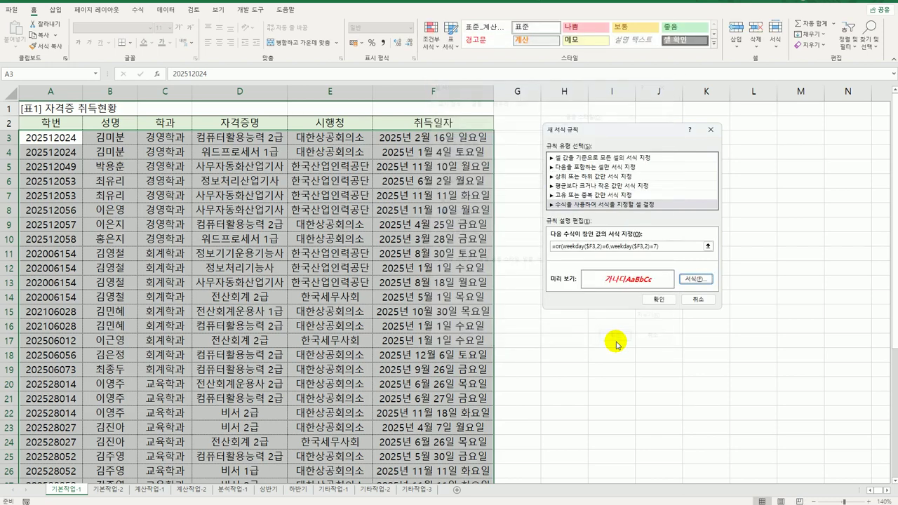
{"action": "left_click", "coordinate": [657, 299]}
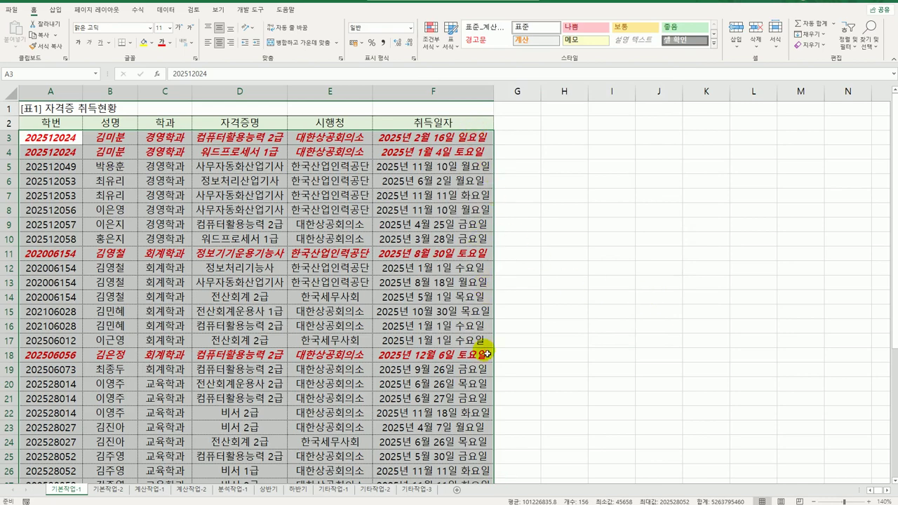
{"action": "scroll", "coordinate": [491, 354], "scroll_direction": "down", "scroll_amount": 3}
{"action": "scroll", "coordinate": [485, 353], "scroll_direction": "up", "scroll_amount": 3}
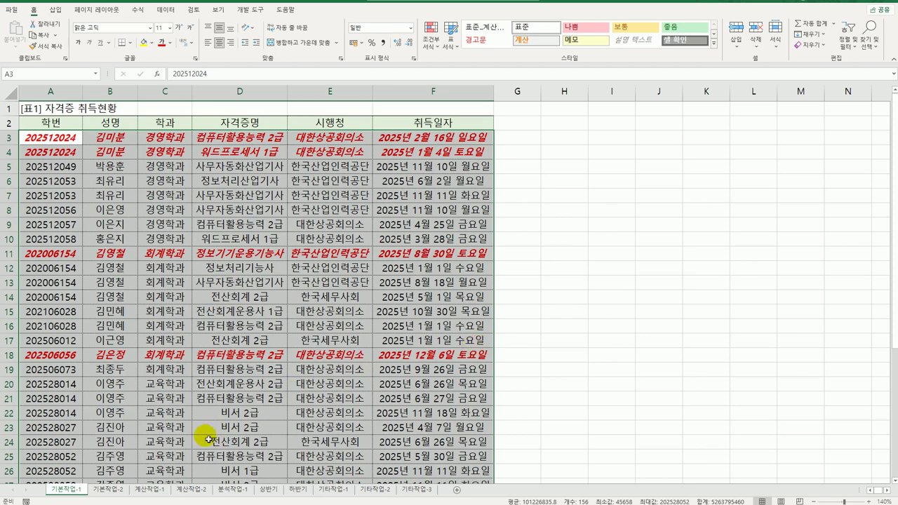
- In the page setup of the 기본작업-2 sheet, centre the printed page both horizontally and vertically
{"action": "left_click", "coordinate": [108, 491]}
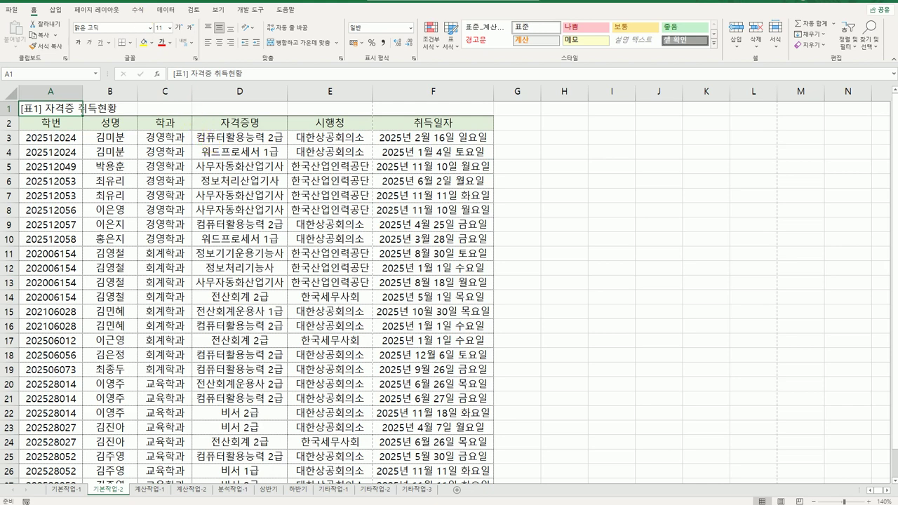
{"action": "left_click", "coordinate": [98, 12]}
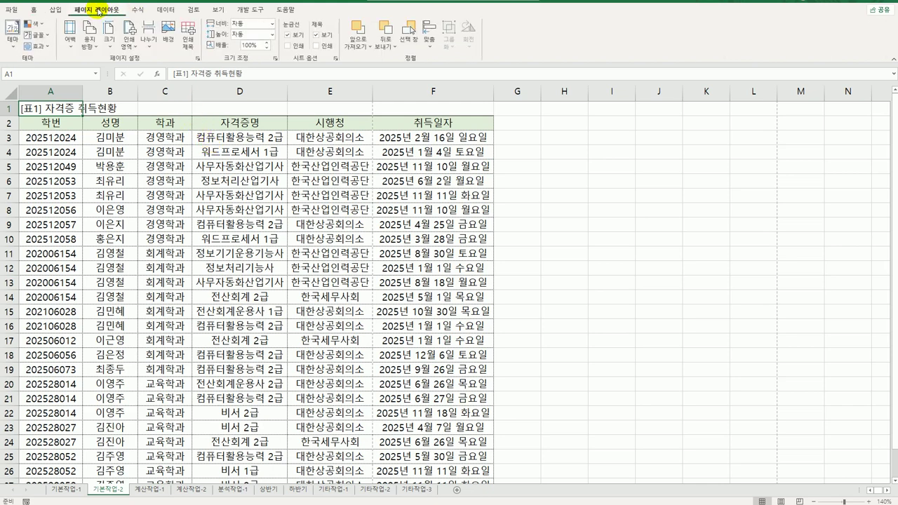
{"action": "left_click", "coordinate": [196, 59]}
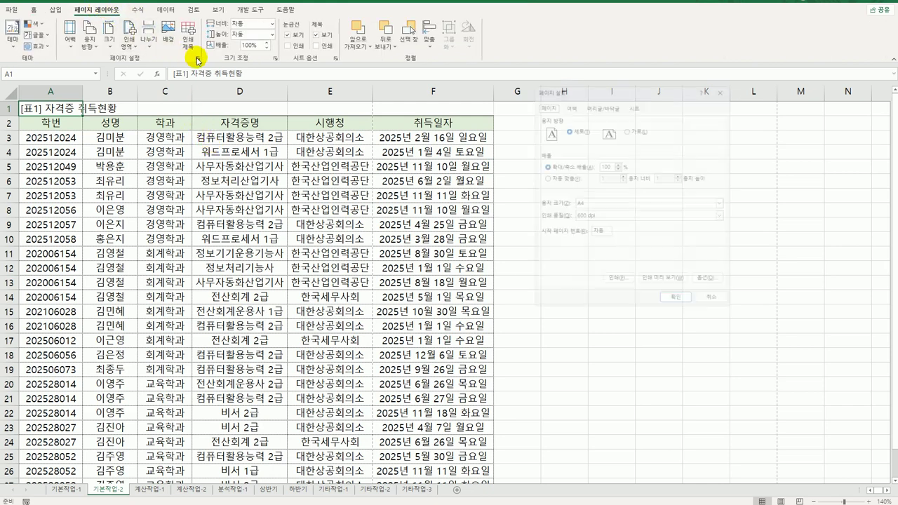
{"action": "left_click", "coordinate": [566, 103]}
{"action": "left_click_drag", "start_coordinate": [593, 86], "coordinate": [588, 134]}
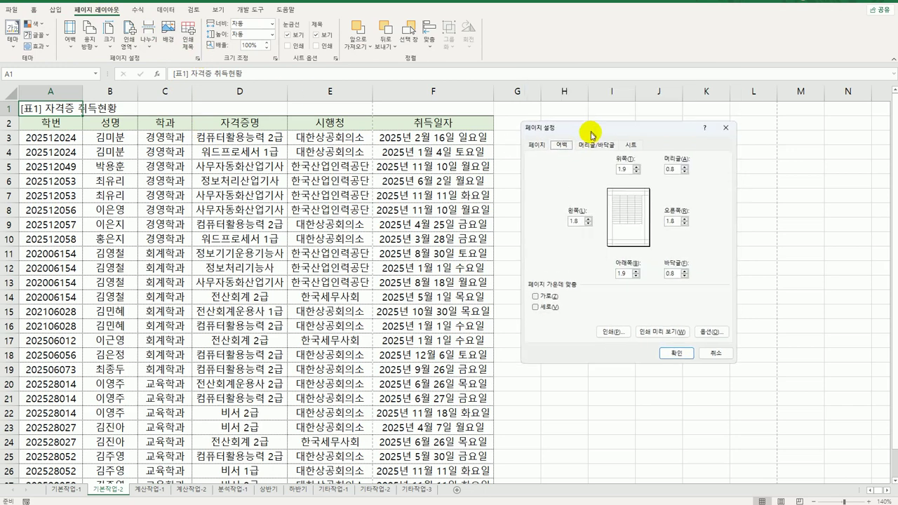
{"action": "left_click", "coordinate": [535, 300]}
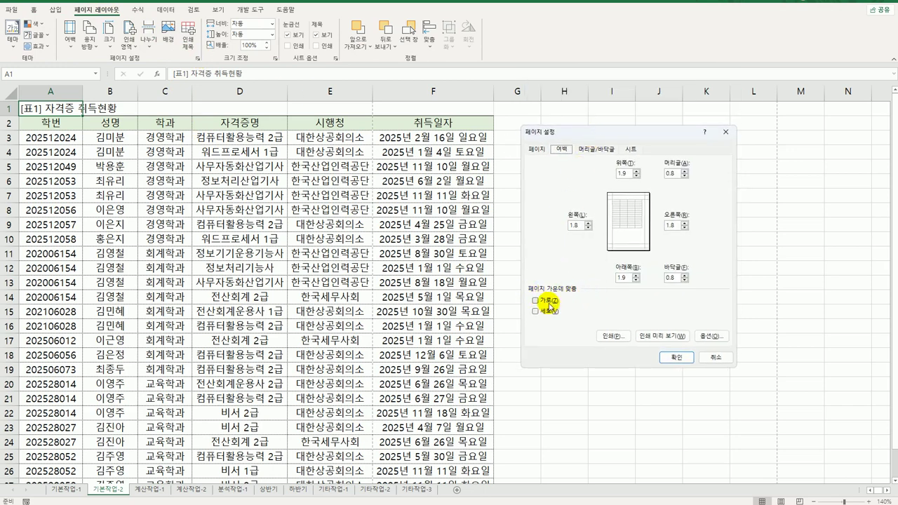
{"action": "left_click", "coordinate": [550, 313]}
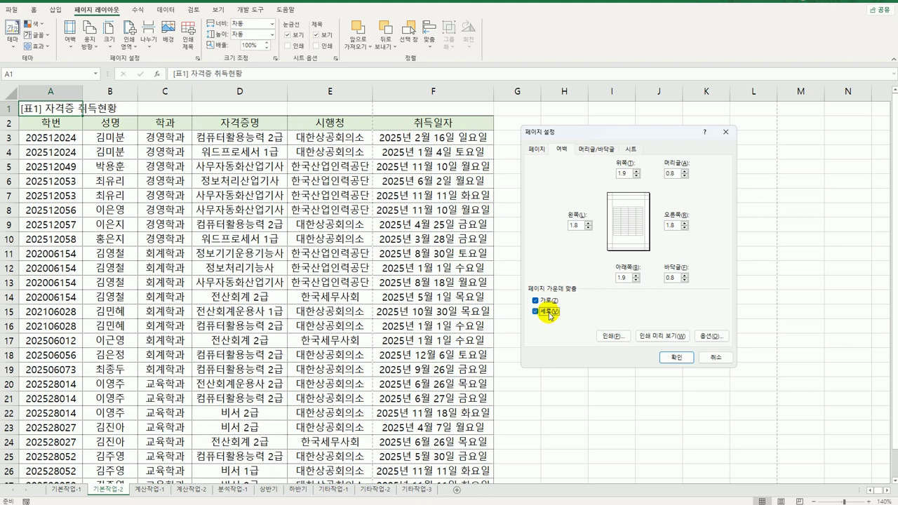
- Add a custom footer in the right section reading "총 &[전체 페이지 수] 페이지 중 &[페이지 번호] 페이지"
{"action": "left_click", "coordinate": [603, 150]}
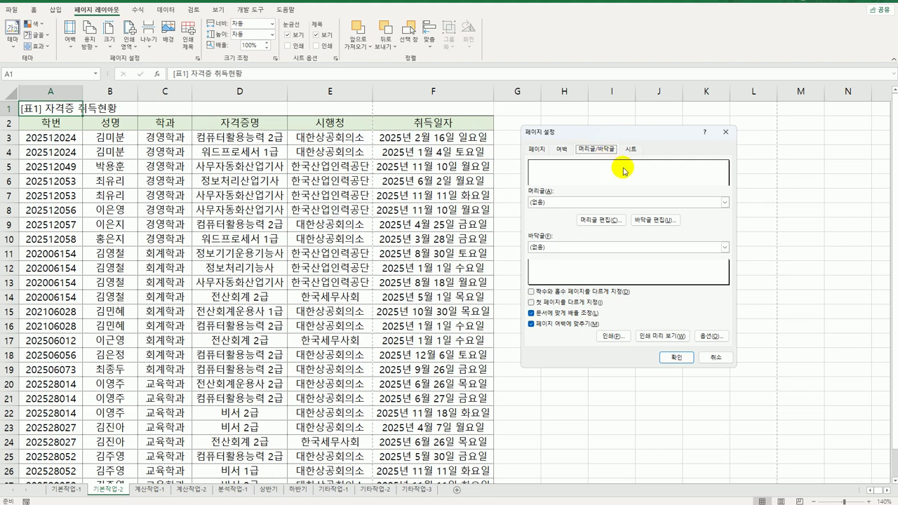
{"action": "left_click", "coordinate": [646, 223]}
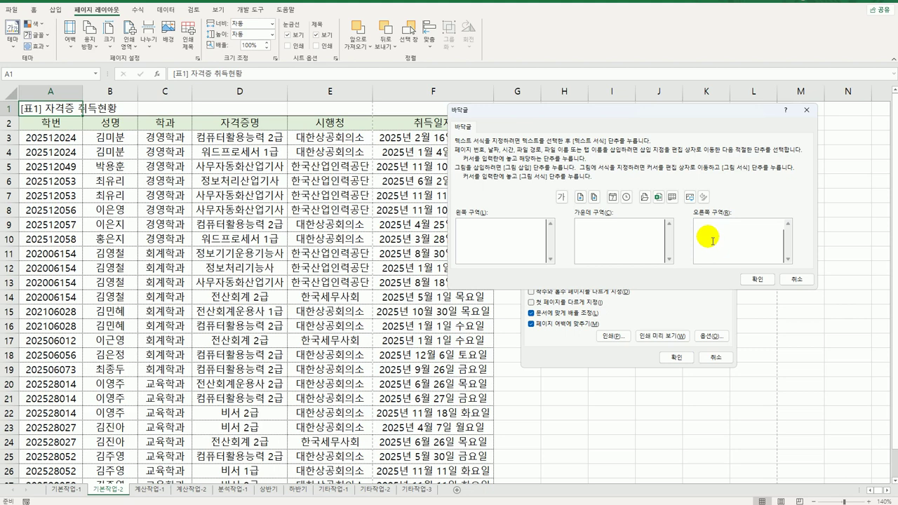
{"action": "left_click", "coordinate": [712, 240]}
{"action": "type", "text": "충"}
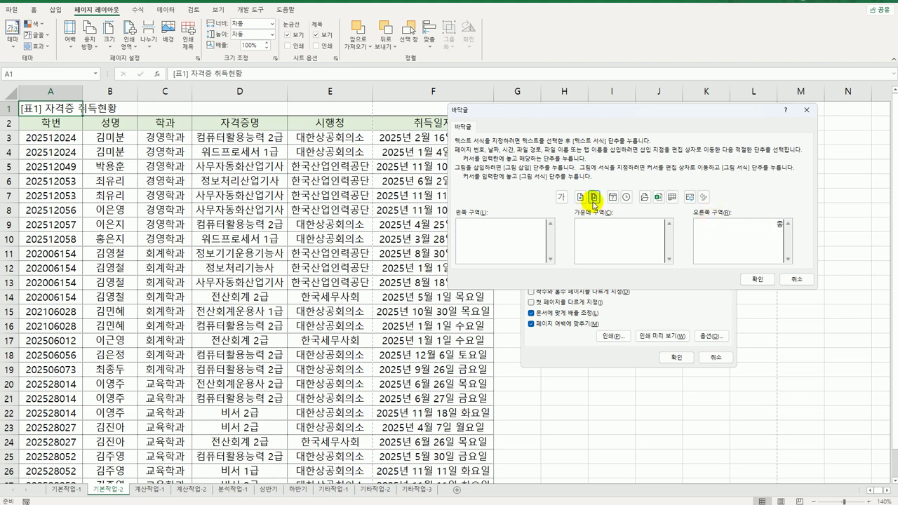
{"action": "left_click", "coordinate": [594, 198]}
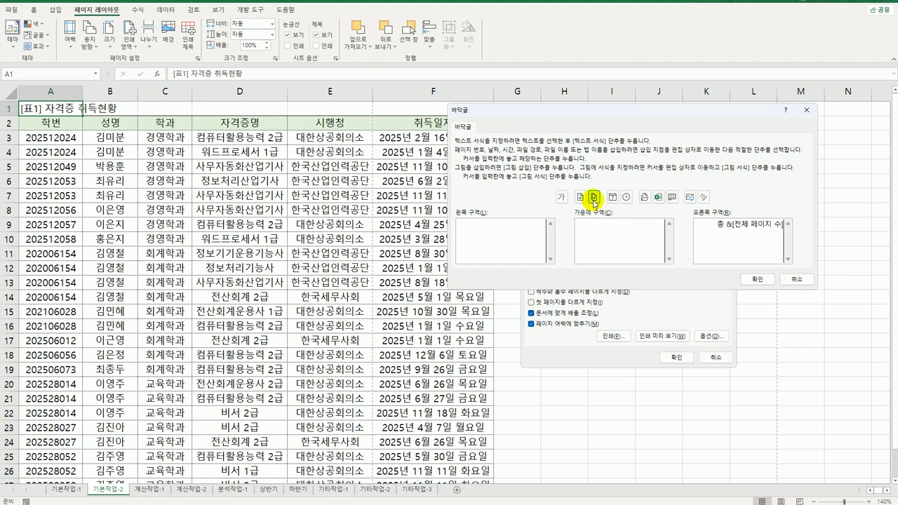
{"action": "type", "text": "페이지 중"}
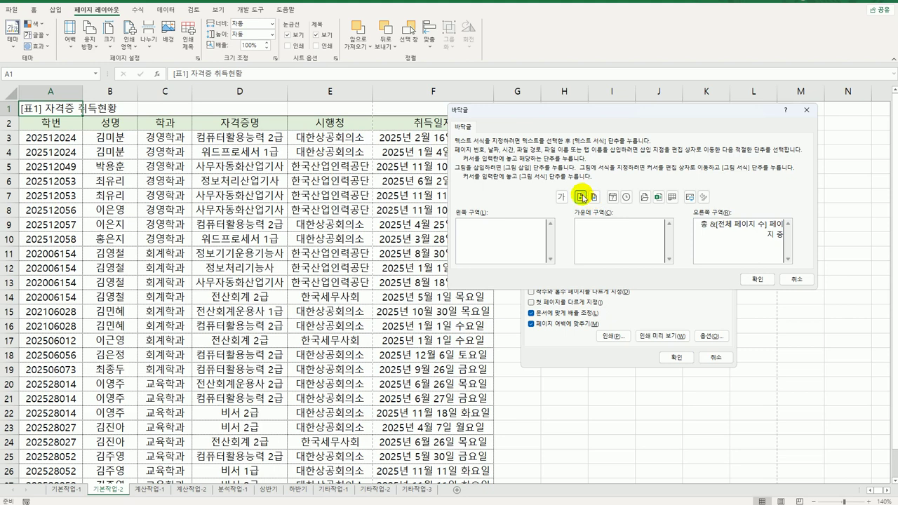
{"action": "left_click", "coordinate": [582, 196]}
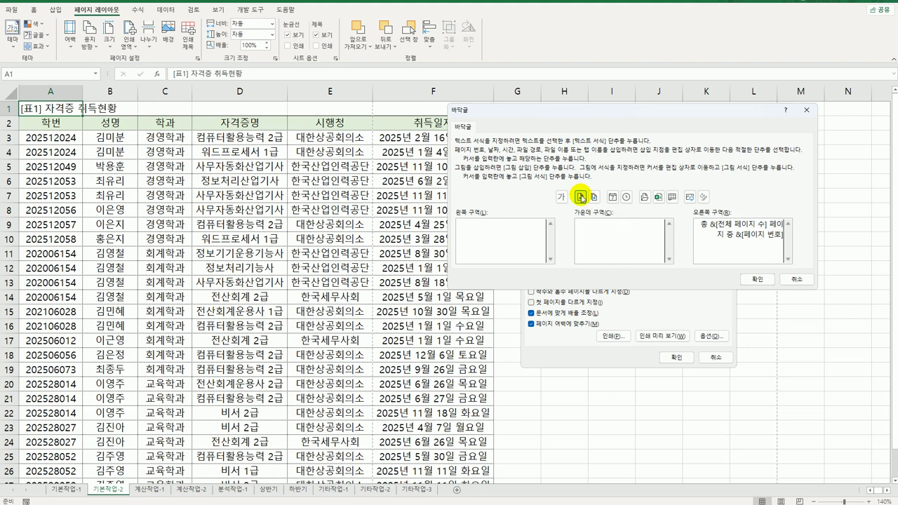
{"action": "type", "text": "페이지"}
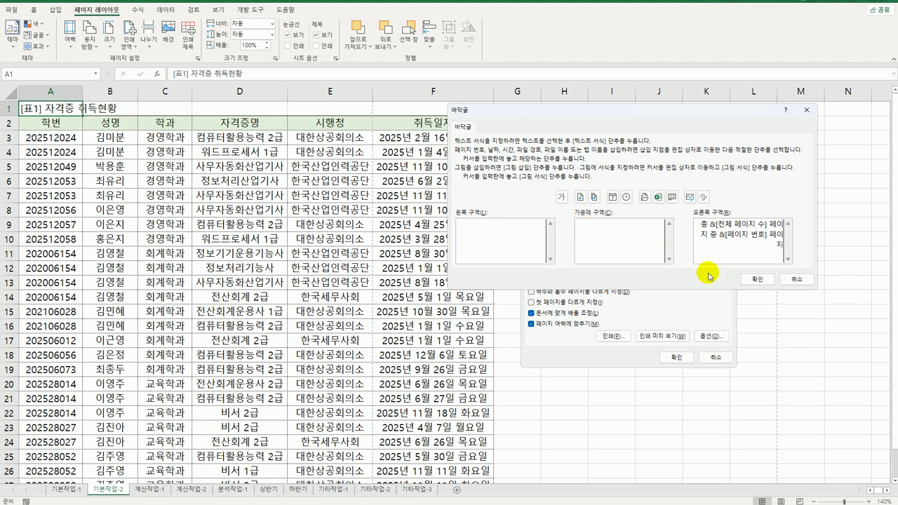
{"action": "left_click", "coordinate": [753, 280]}
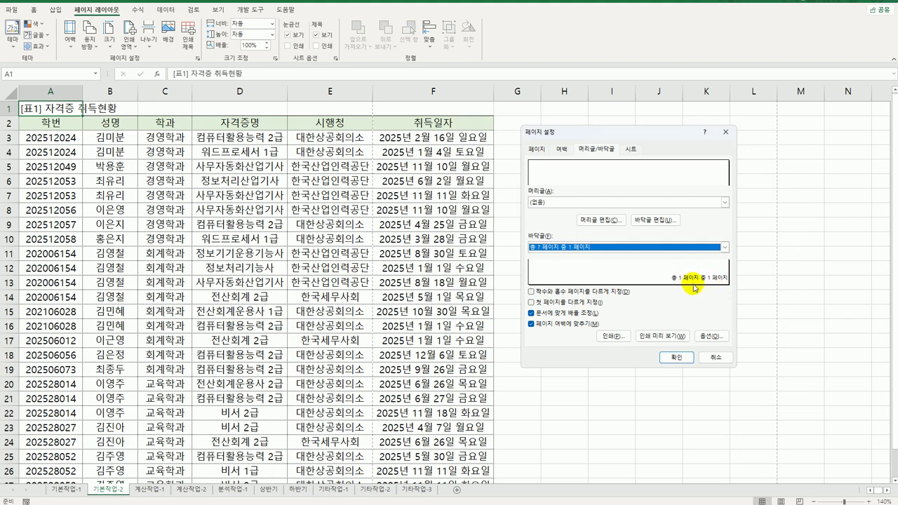
- Set the print area of the 기본작업-2 sheet to A1:F28
{"action": "left_click", "coordinate": [629, 149]}
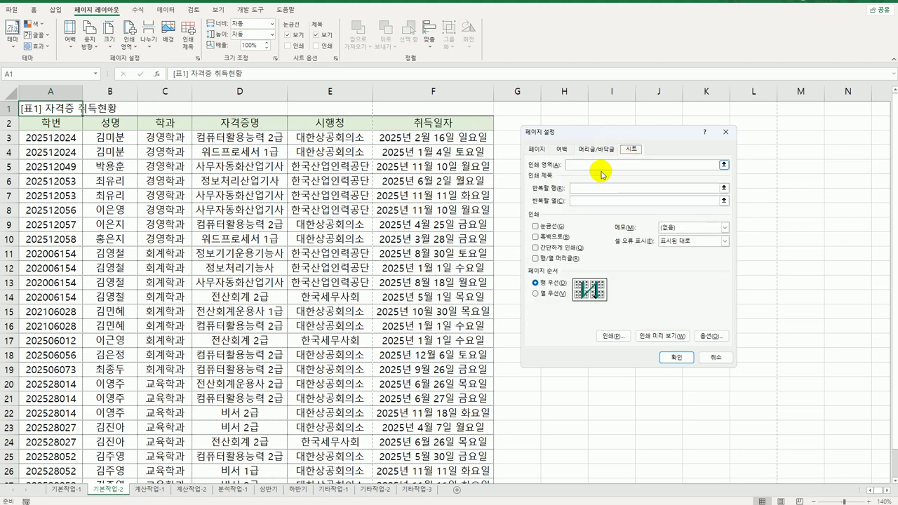
{"action": "left_click", "coordinate": [601, 169]}
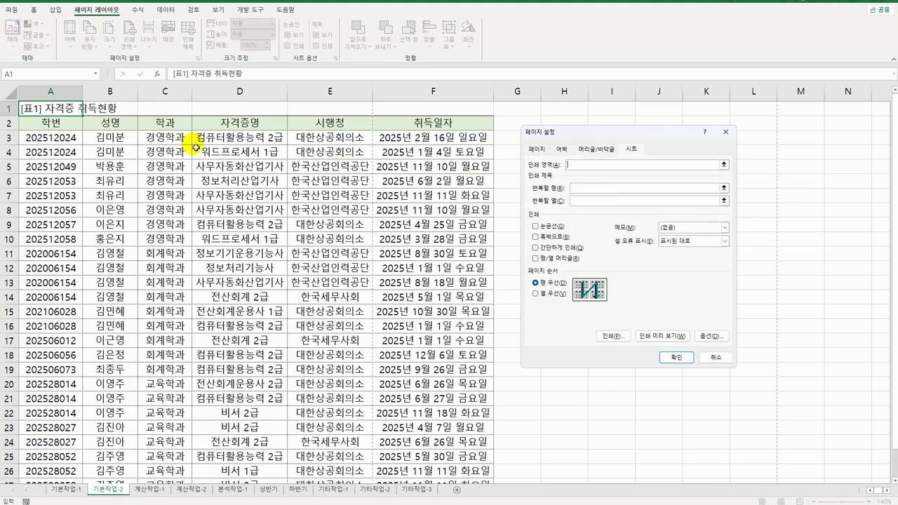
{"action": "left_click_drag", "start_coordinate": [60, 109], "coordinate": [469, 459]}
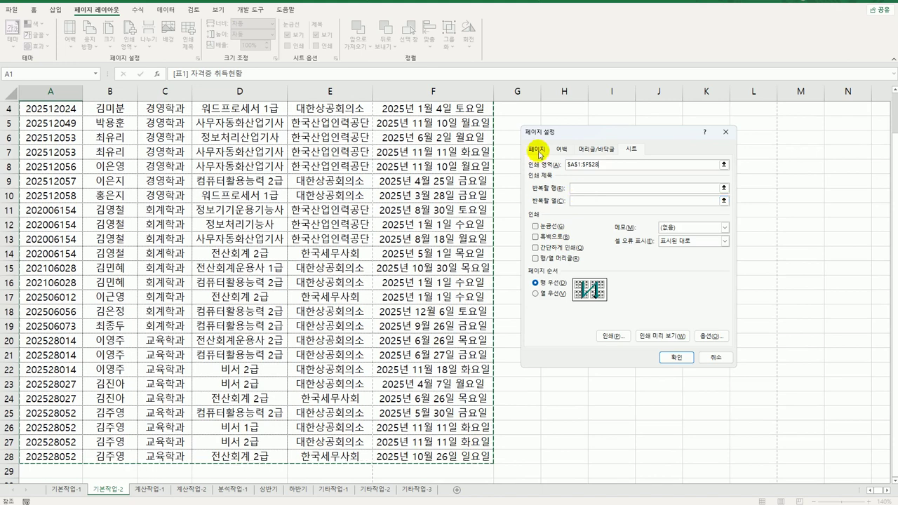
- Change the paper orientation to landscape and apply the page setup
{"action": "left_click", "coordinate": [535, 149]}
{"action": "left_click", "coordinate": [622, 175]}
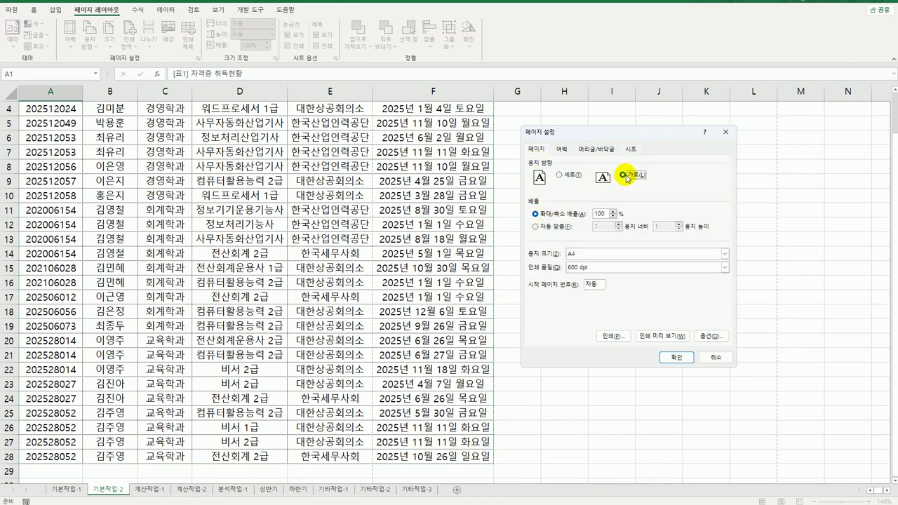
{"action": "left_click", "coordinate": [675, 357]}
{"action": "scroll", "coordinate": [672, 353], "scroll_direction": "up", "scroll_amount": 1}
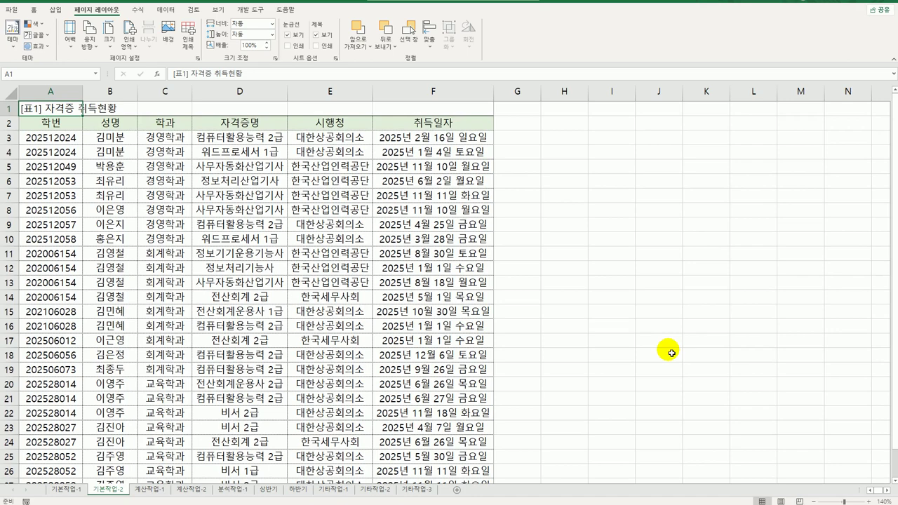
- On the 계산작업-1 sheet, start a SUM formula with empty parentheses in cell B3 of 표1
{"action": "left_click", "coordinate": [149, 490]}
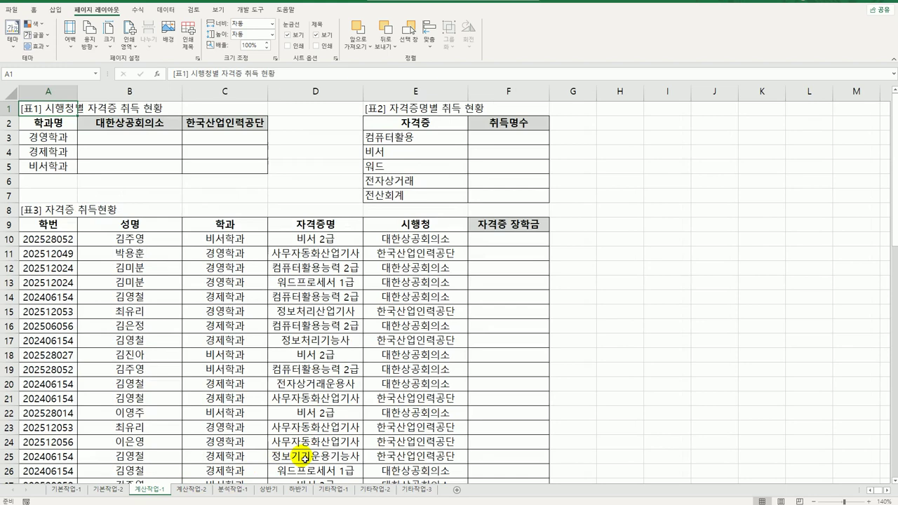
{"action": "left_click", "coordinate": [66, 226]}
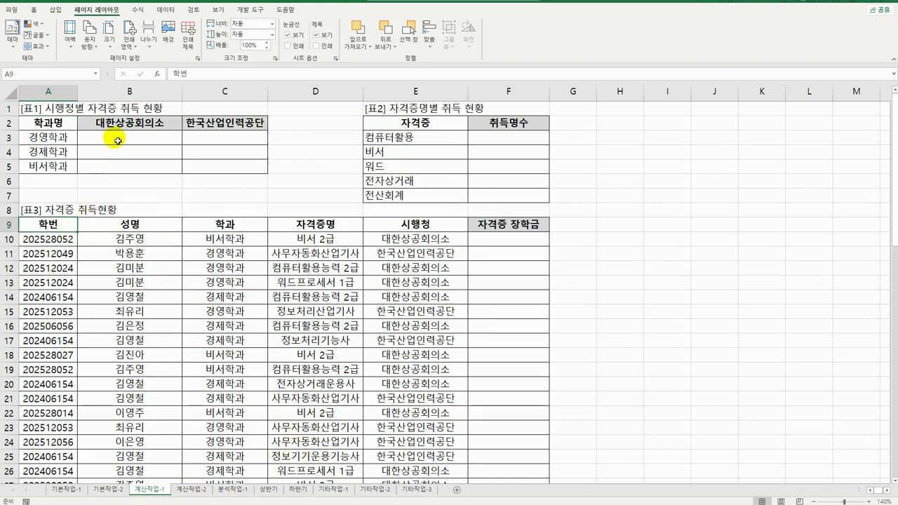
{"action": "left_click_drag", "start_coordinate": [117, 140], "coordinate": [203, 164]}
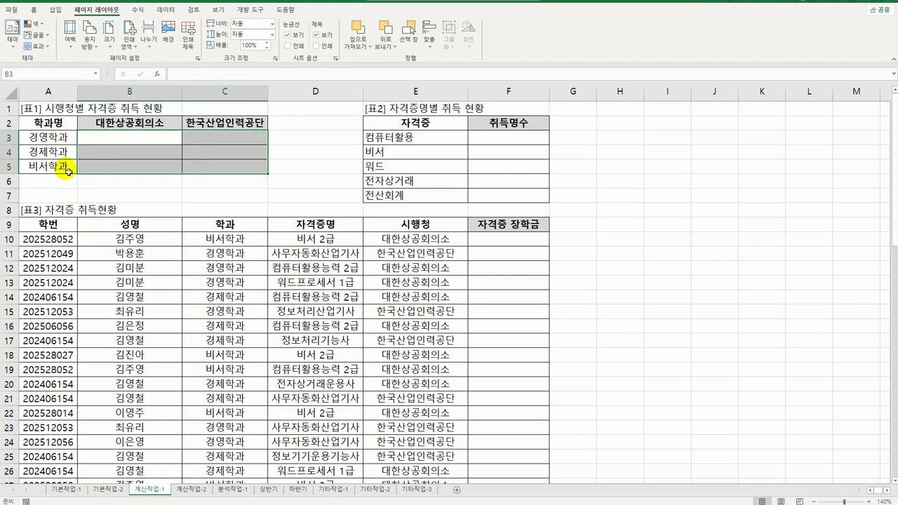
{"action": "left_click", "coordinate": [136, 144]}
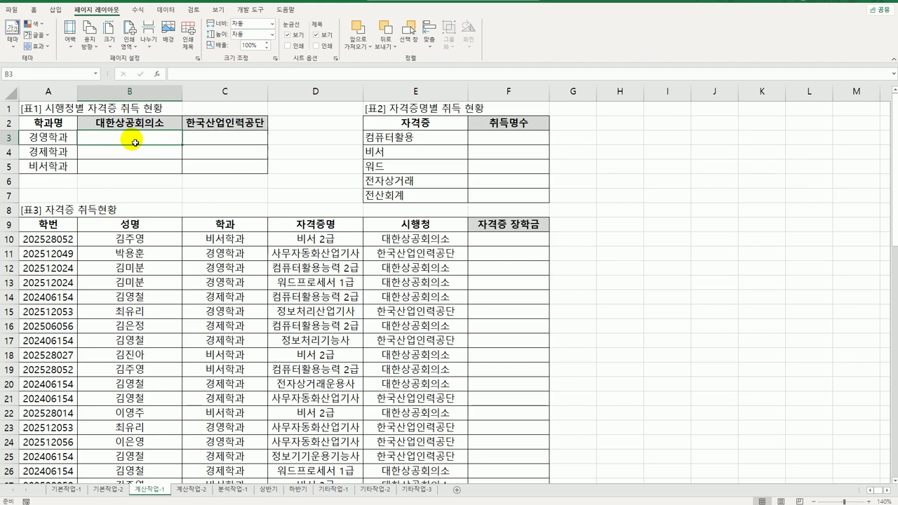
{"action": "type", "text": "="}
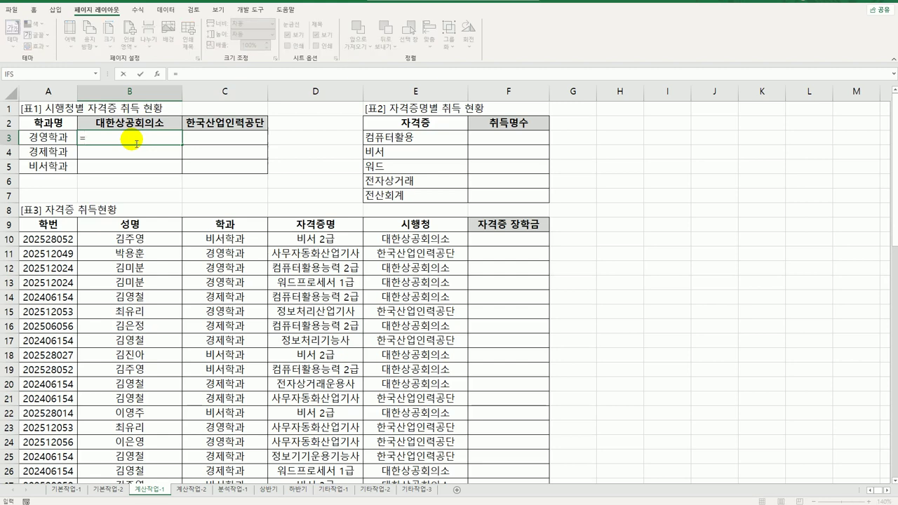
{"action": "type", "text": "su"}
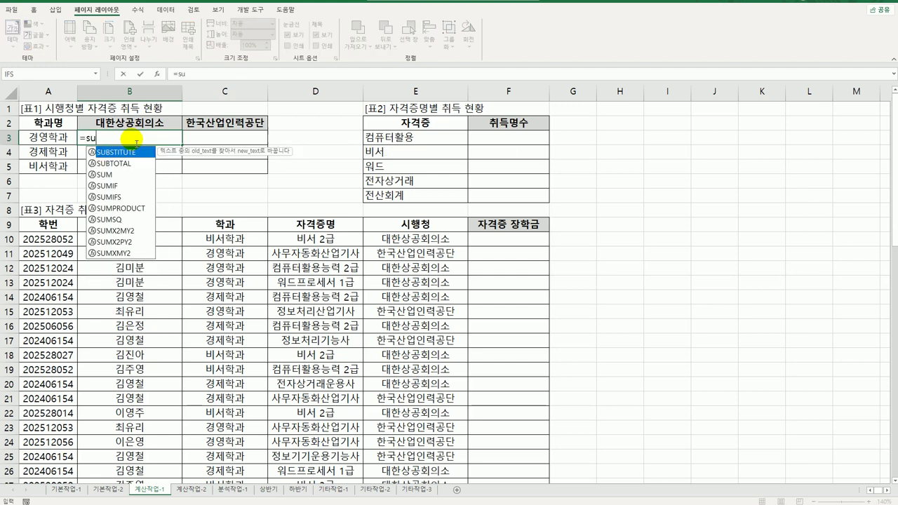
{"action": "type", "text": "m("}
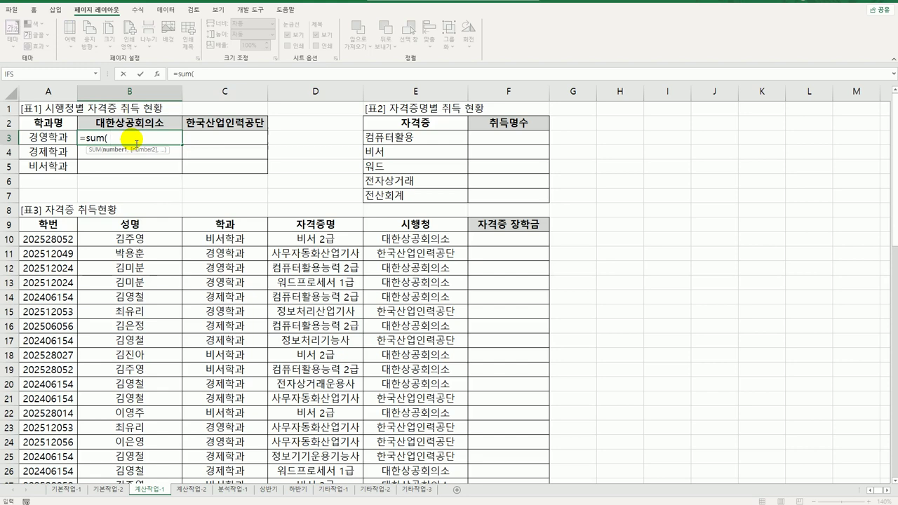
{"action": "type", "text": " )"}
{"action": "key", "text": "Return"}
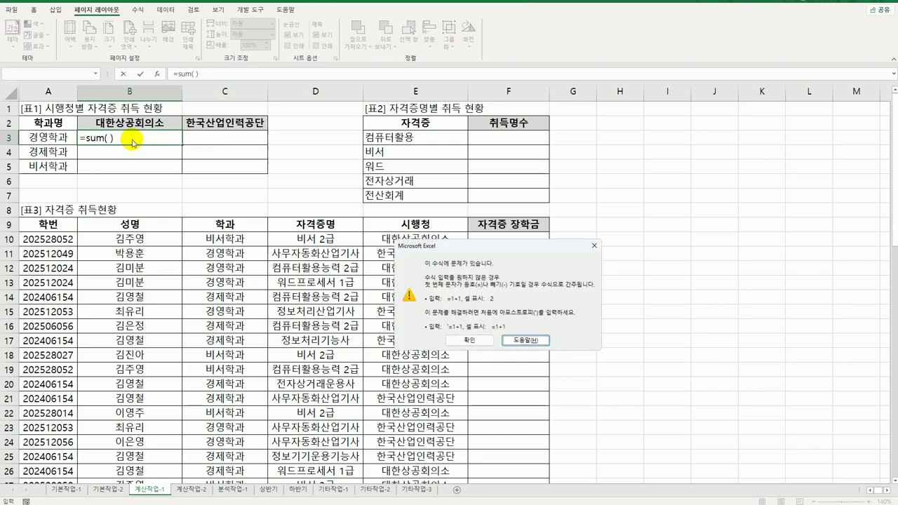
{"action": "left_click", "coordinate": [470, 340]}
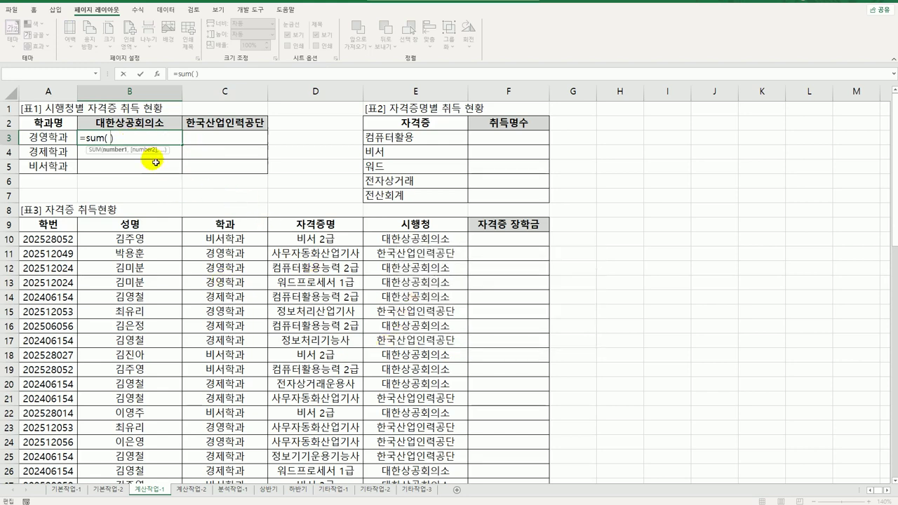
- Inside the SUM of B3, add two empty parenthesised conditions multiplied together, giving =sum(( ) * ( ))
{"action": "left_click", "coordinate": [110, 137]}
{"action": "left_click", "coordinate": [112, 138]}
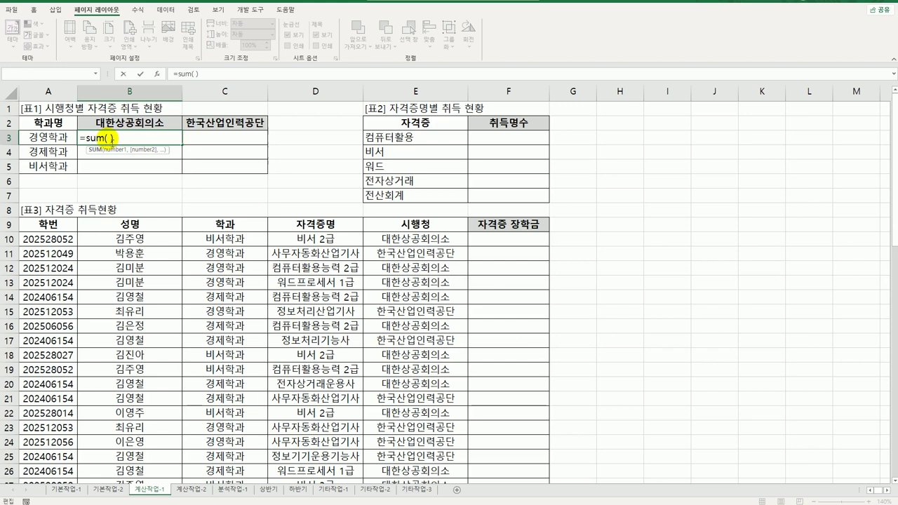
{"action": "type", "text": "( ) "}
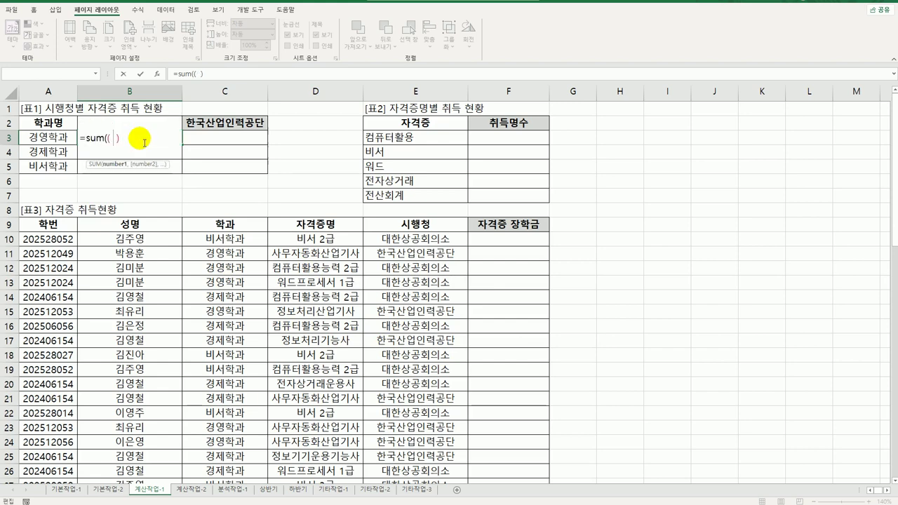
{"action": "type", "text": "* ( )"}
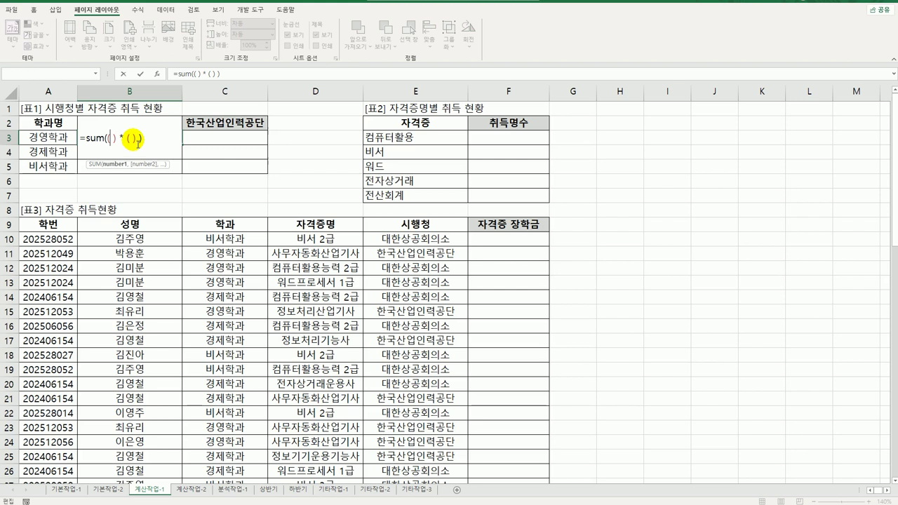
- Fill the first condition of the B3 formula with $C$10:$C$37=$A3 to match the department
{"action": "key", "text": "Left"}
{"action": "key", "text": "Left"}
{"action": "key", "text": "Left"}
{"action": "key", "text": "Left"}
{"action": "key", "text": "Left"}
{"action": "key", "text": "Left"}
{"action": "key", "text": "Left"}
{"action": "key", "text": "Left"}
{"action": "key", "text": "Left"}
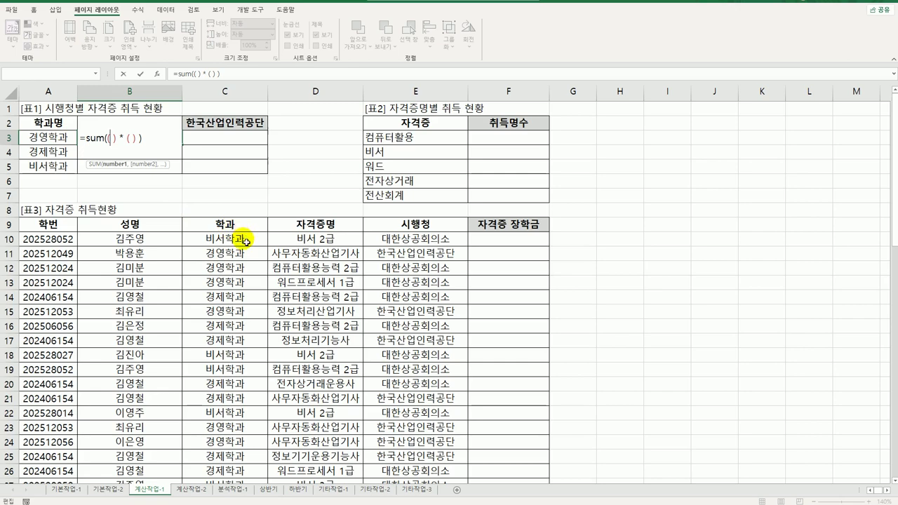
{"action": "left_click_drag", "start_coordinate": [245, 242], "coordinate": [239, 457]}
{"action": "scroll", "coordinate": [236, 421], "scroll_direction": "up", "scroll_amount": 4}
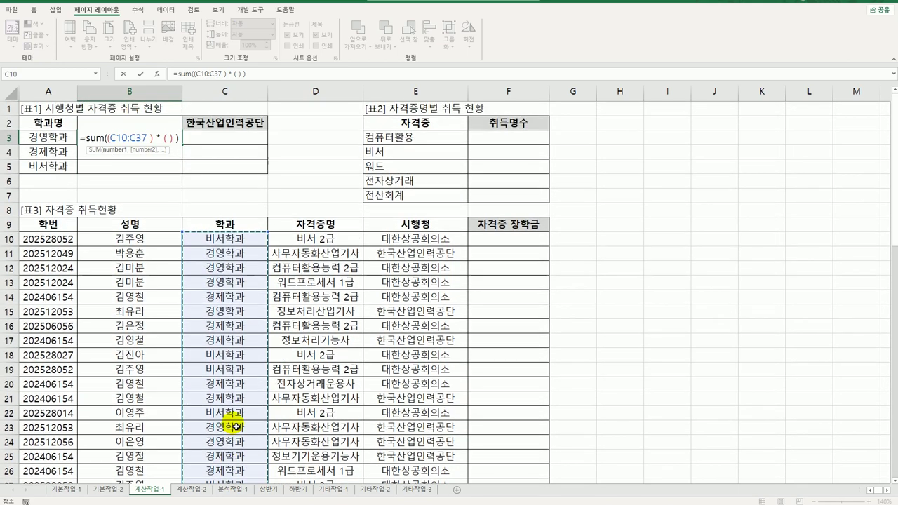
{"action": "key", "text": "F4"}
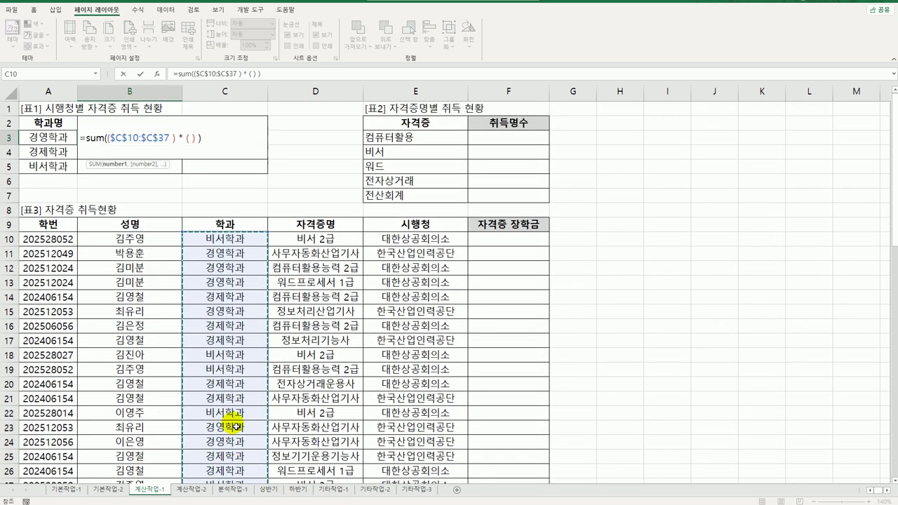
{"action": "type", "text": "="}
{"action": "left_click", "coordinate": [51, 139]}
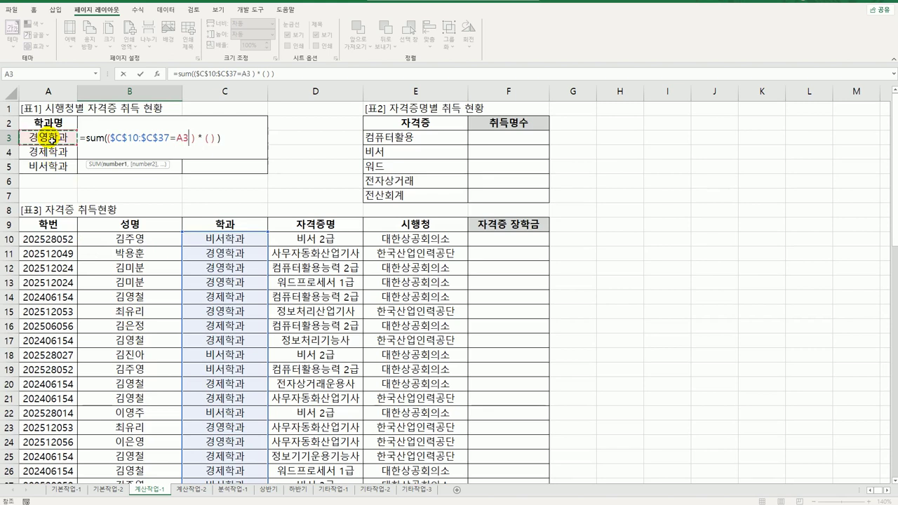
{"action": "key", "text": "F4"}
{"action": "key", "text": "F4"}
{"action": "key", "text": "F4"}
{"action": "key", "text": "Delete"}
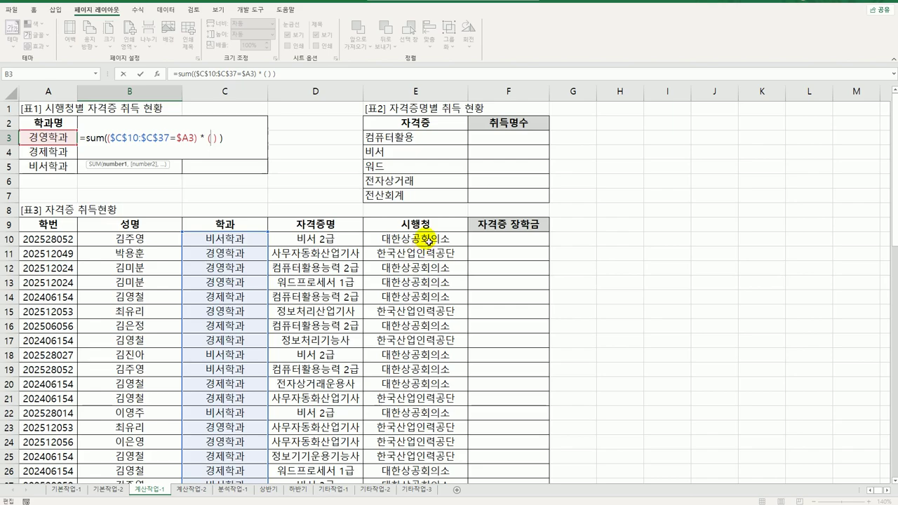
- Fill the second condition of the B3 formula with $E$10:$E$37=B$2 to match the issuing organisation
{"action": "left_click_drag", "start_coordinate": [427, 241], "coordinate": [421, 455]}
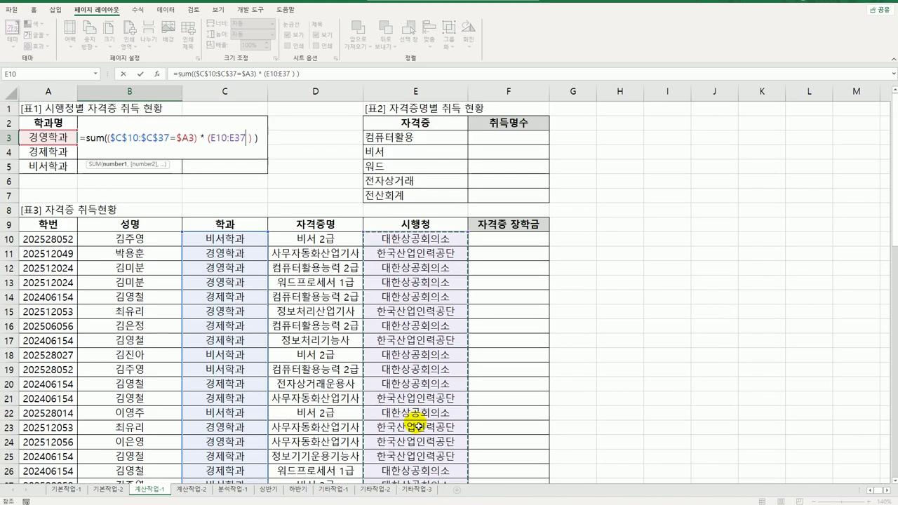
{"action": "key", "text": "F4"}
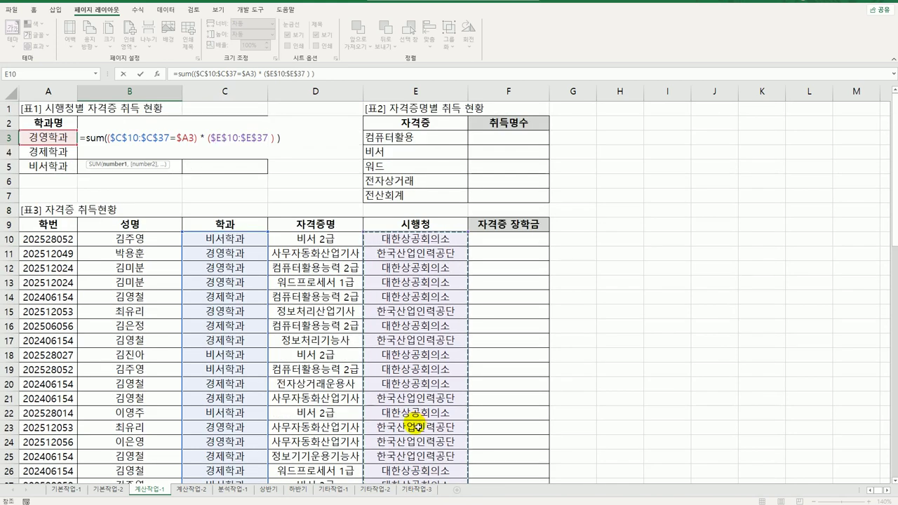
{"action": "type", "text": "="}
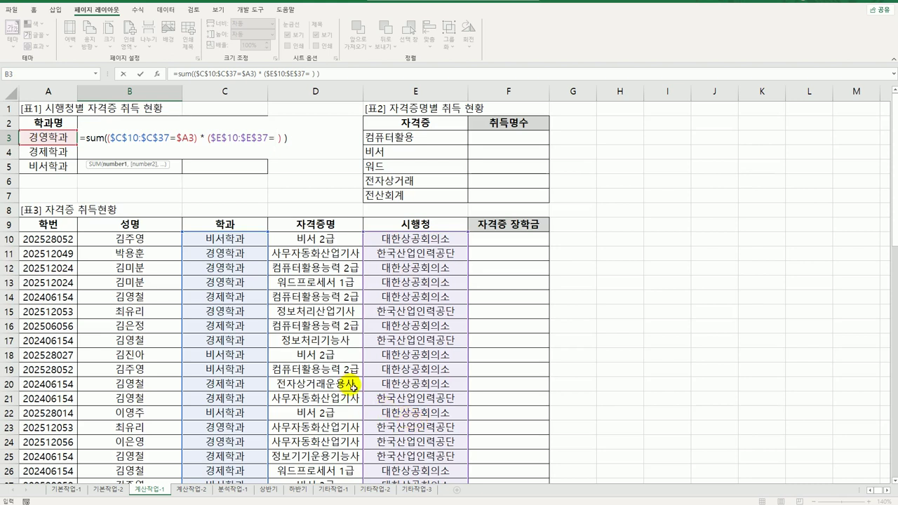
{"action": "left_click", "coordinate": [108, 110]}
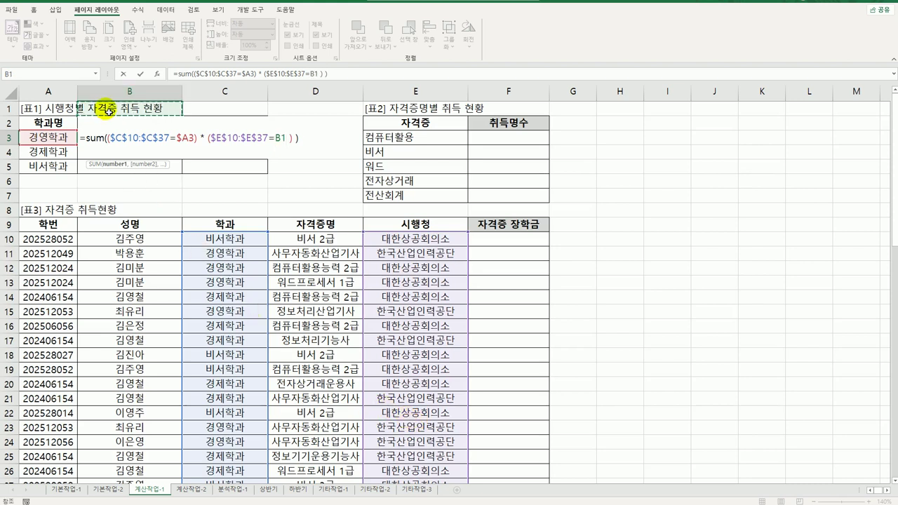
{"action": "key", "text": "Down"}
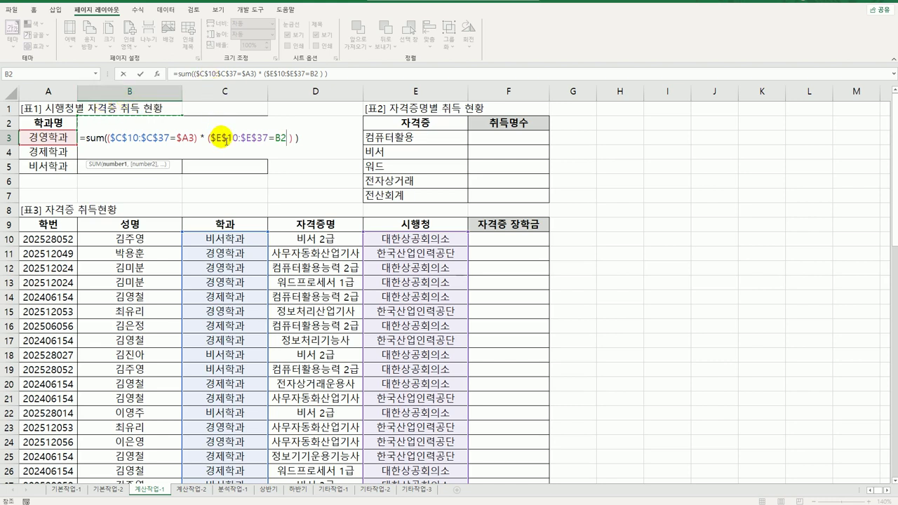
{"action": "key", "text": "F4"}
{"action": "key", "text": "F4"}
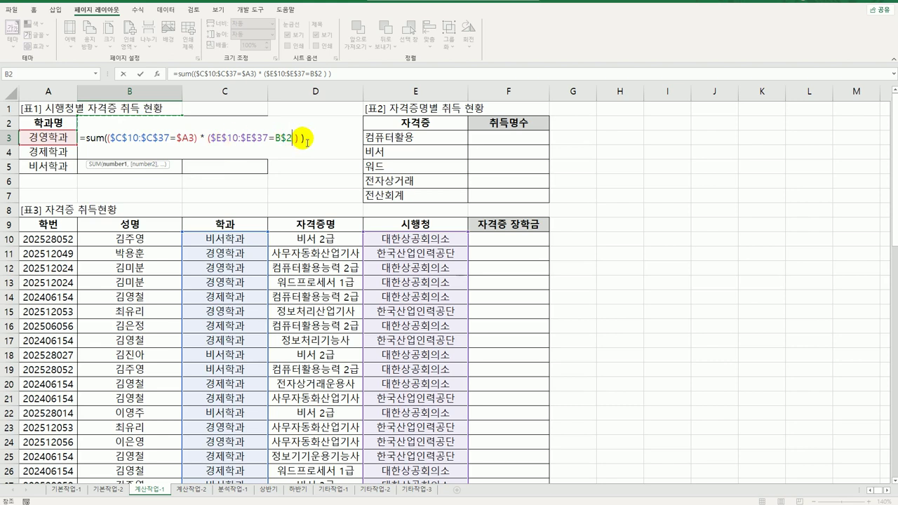
- Commit the B3 formula as an array formula and copy it through the range B3:C5
{"action": "key", "text": "ctrl+shift+Return"}
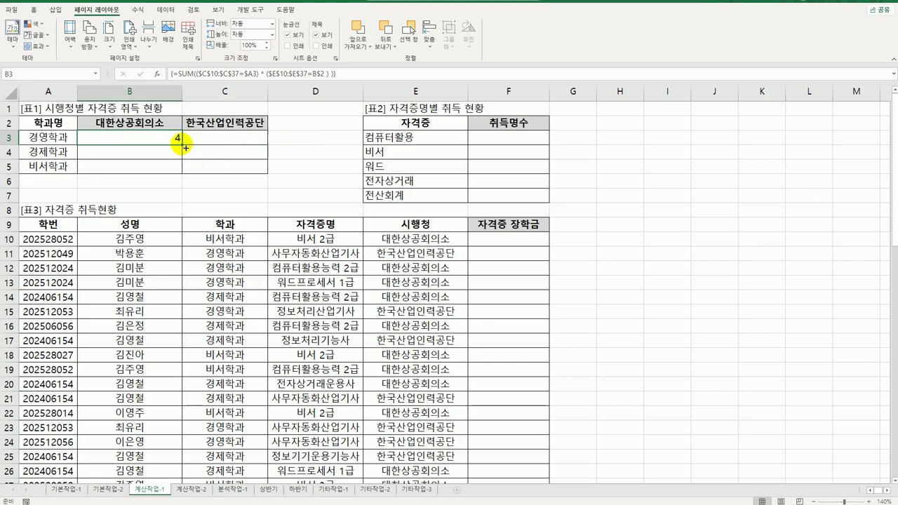
{"action": "left_click_drag", "start_coordinate": [181, 144], "coordinate": [263, 177]}
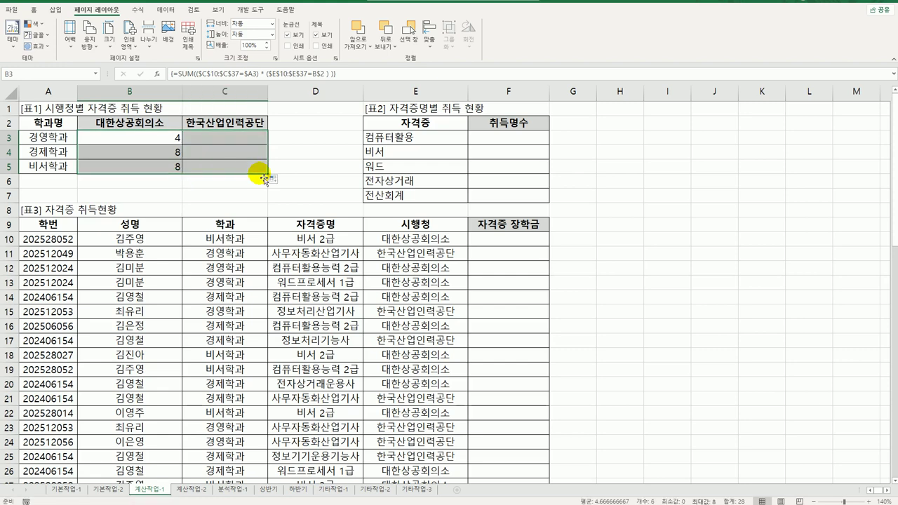
{"action": "left_click", "coordinate": [225, 143]}
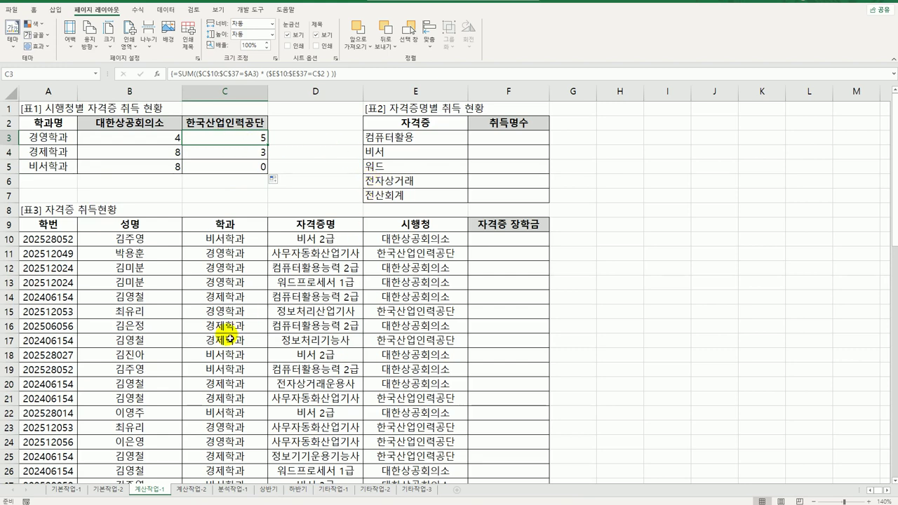
- In F3, the first 취득명수 cell of 표2, begin the formula =COUNT(IF(
{"action": "left_click_drag", "start_coordinate": [496, 138], "coordinate": [501, 194]}
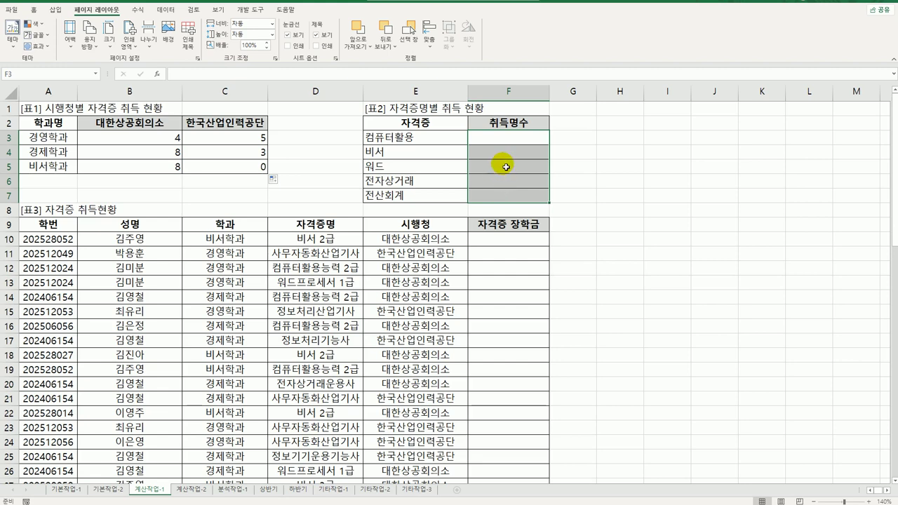
{"action": "left_click", "coordinate": [508, 143]}
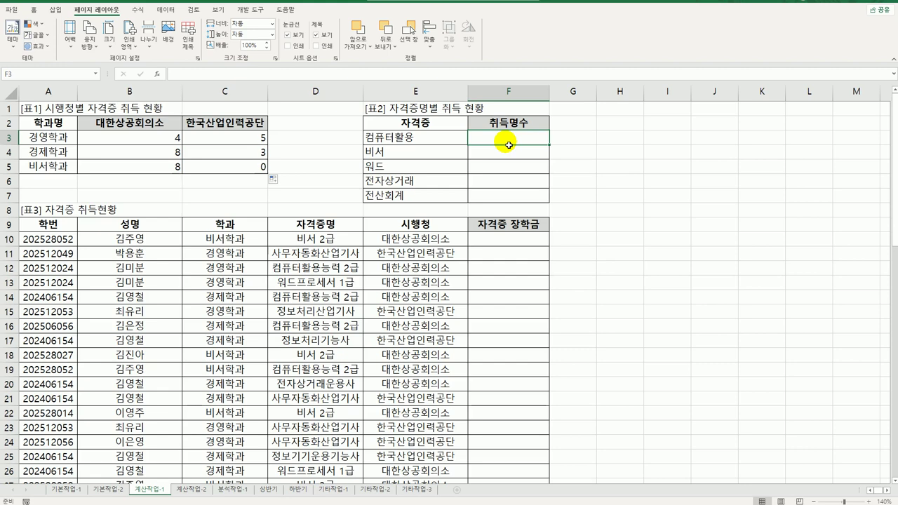
{"action": "left_click", "coordinate": [353, 233]}
{"action": "left_click", "coordinate": [430, 142]}
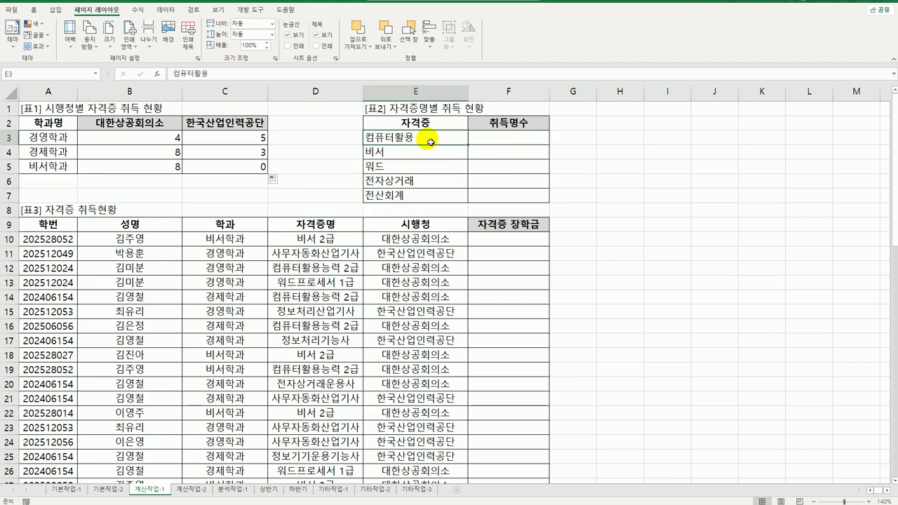
{"action": "left_click_drag", "start_coordinate": [430, 141], "coordinate": [424, 196]}
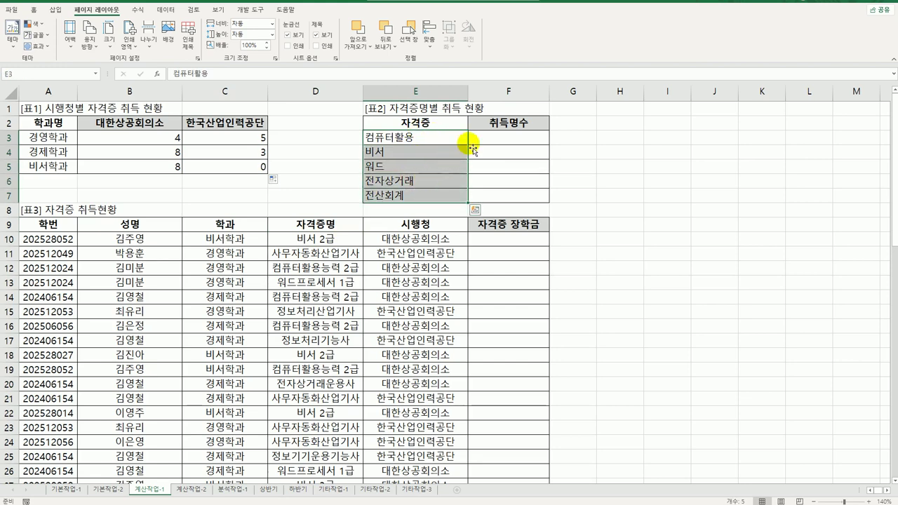
{"action": "left_click", "coordinate": [506, 144]}
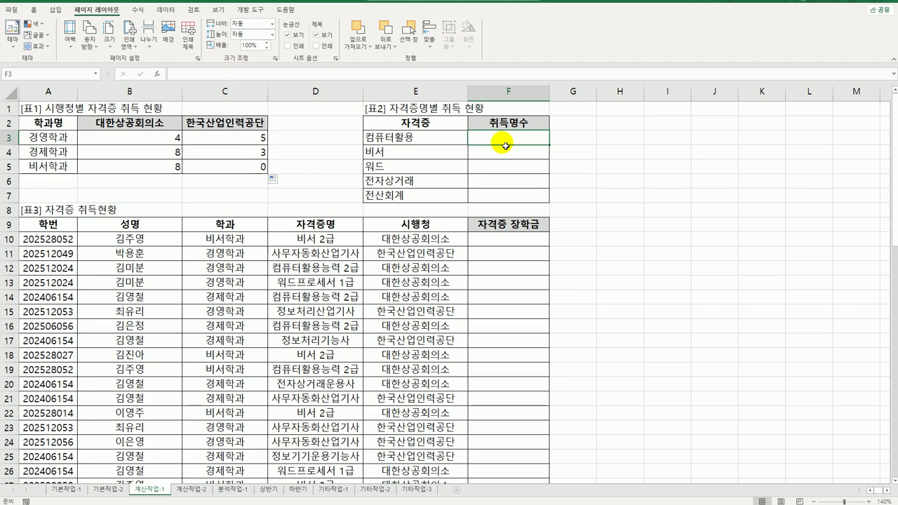
{"action": "type", "text": "=count"}
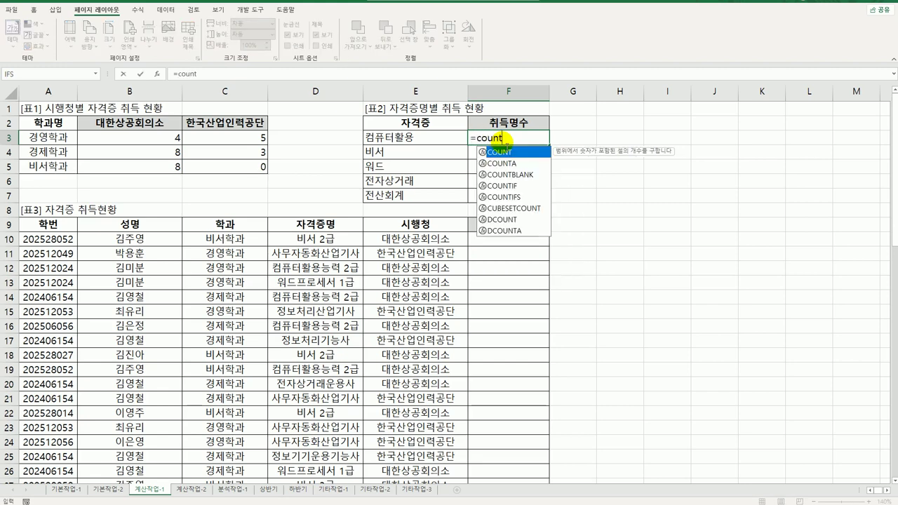
{"action": "key", "text": "Tab"}
{"action": "type", "text": "if("}
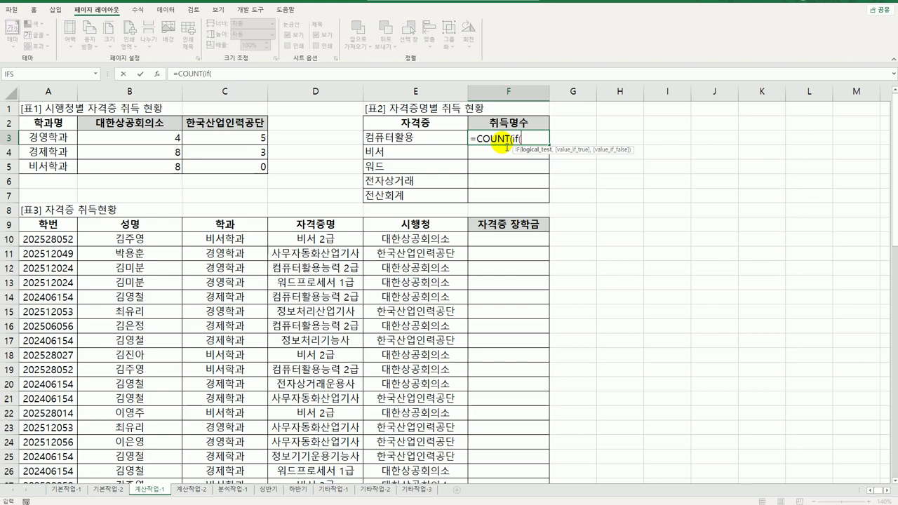
- Open a LEFT function as the IF test in F3, with the absolute certificate-name range $D$10:$D$37 as its text
{"action": "type", "text": "left("}
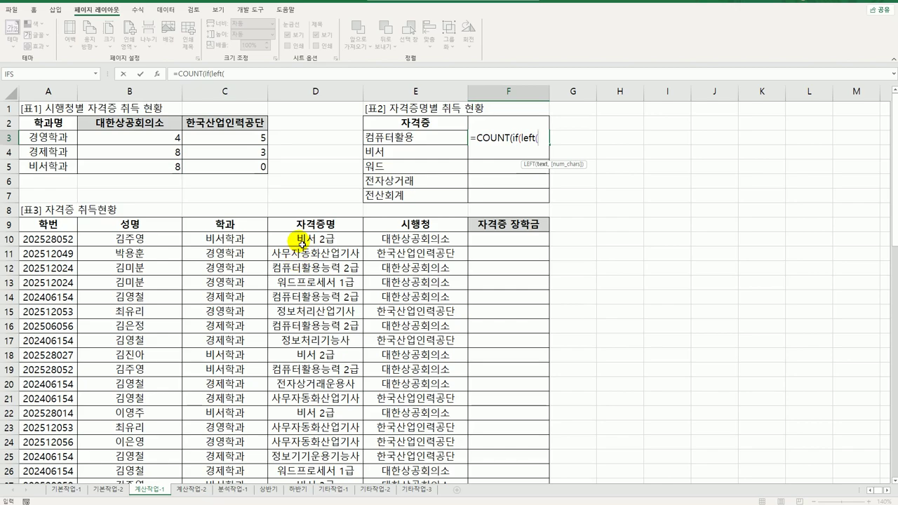
{"action": "left_click_drag", "start_coordinate": [302, 241], "coordinate": [321, 498]}
{"action": "key", "text": "F4"}
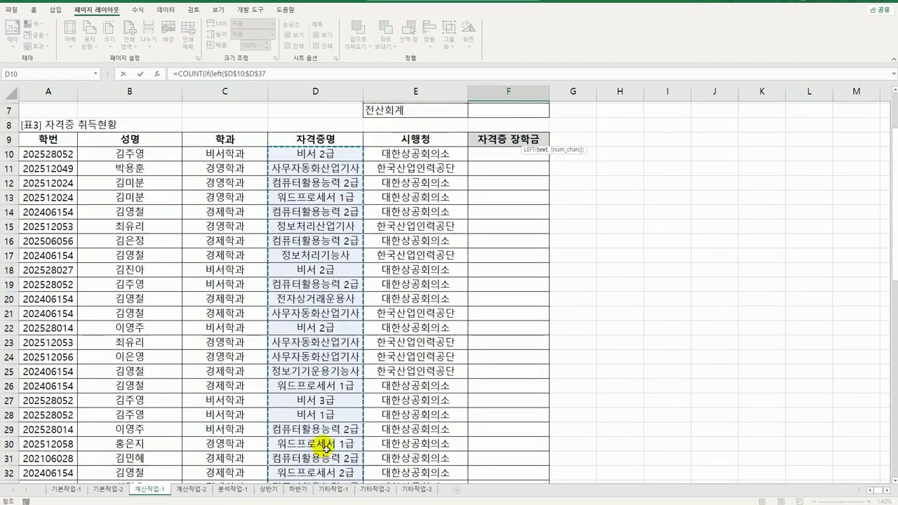
{"action": "type", "text": ","}
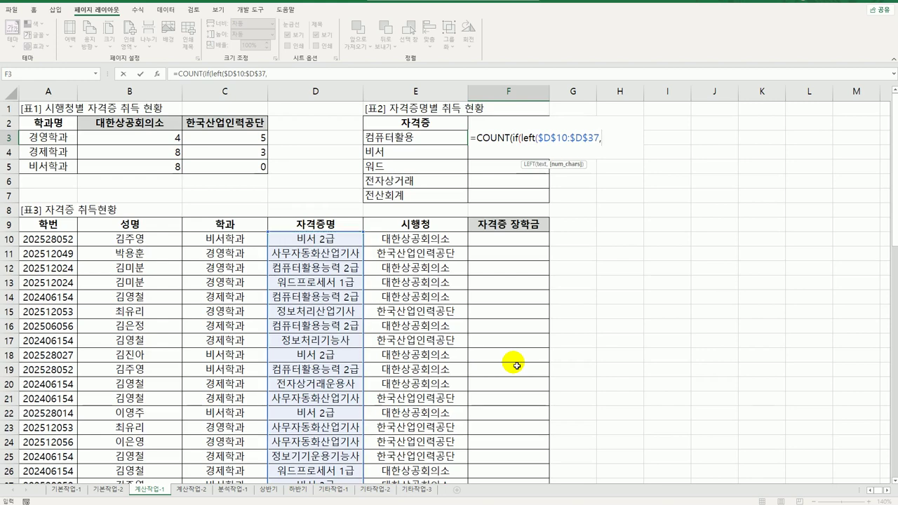
- Give the LEFT function the character count LEN(E3) and compare its result with E3 to finish the IF test
{"action": "type", "text": "left"}
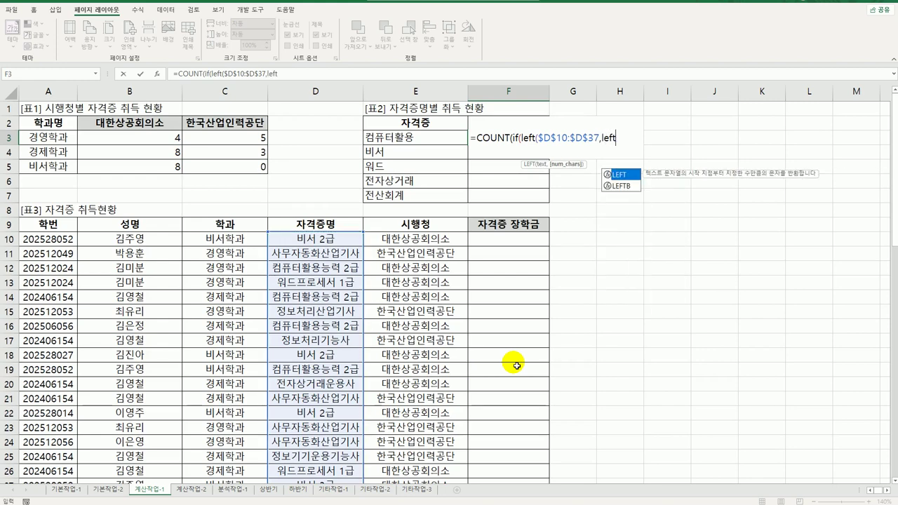
{"action": "key", "text": "BackSpace"}
{"action": "key", "text": "BackSpace"}
{"action": "type", "text": "n("}
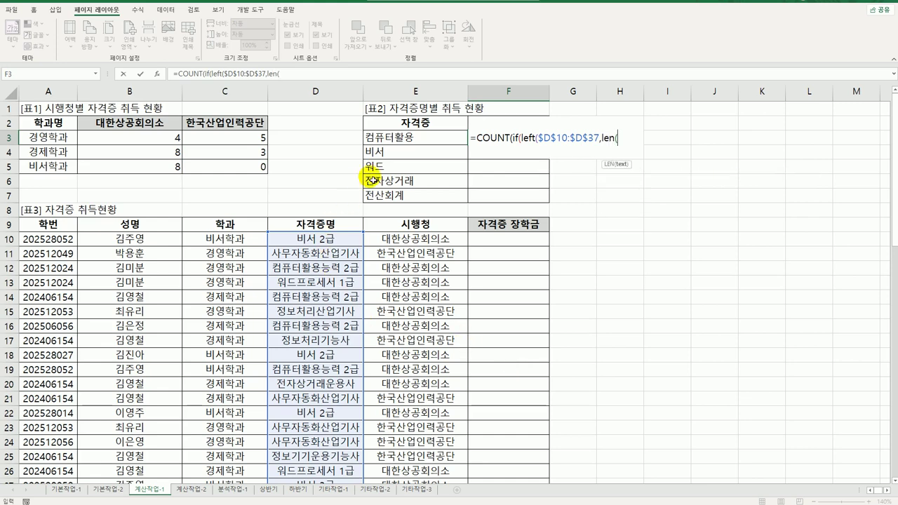
{"action": "left_click", "coordinate": [416, 139]}
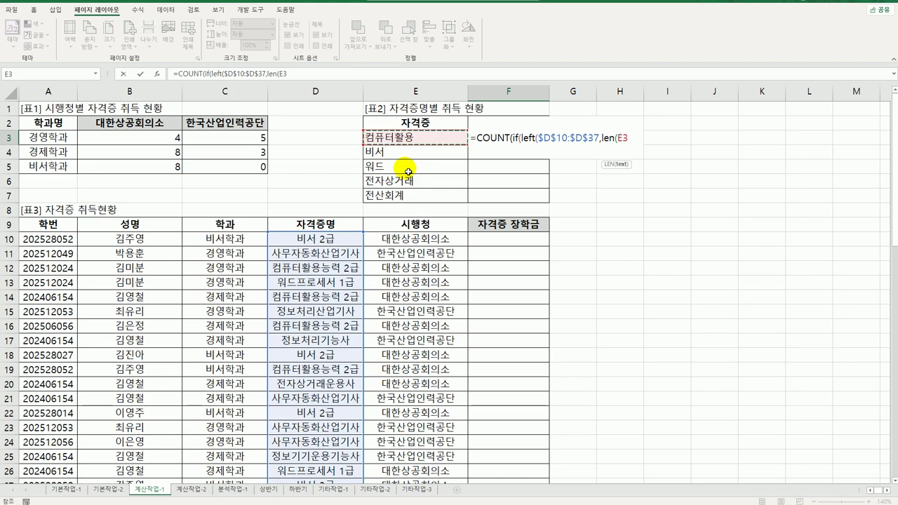
{"action": "type", "text": ")"}
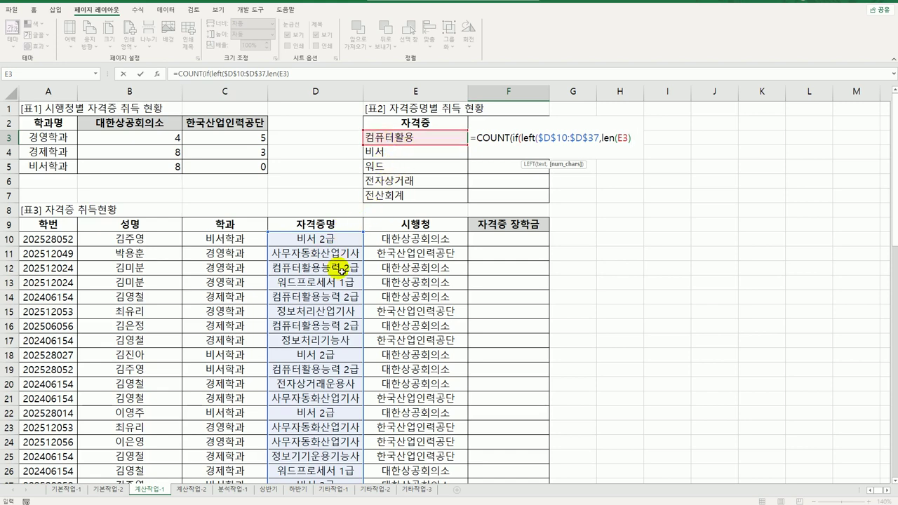
{"action": "type", "text": ")"}
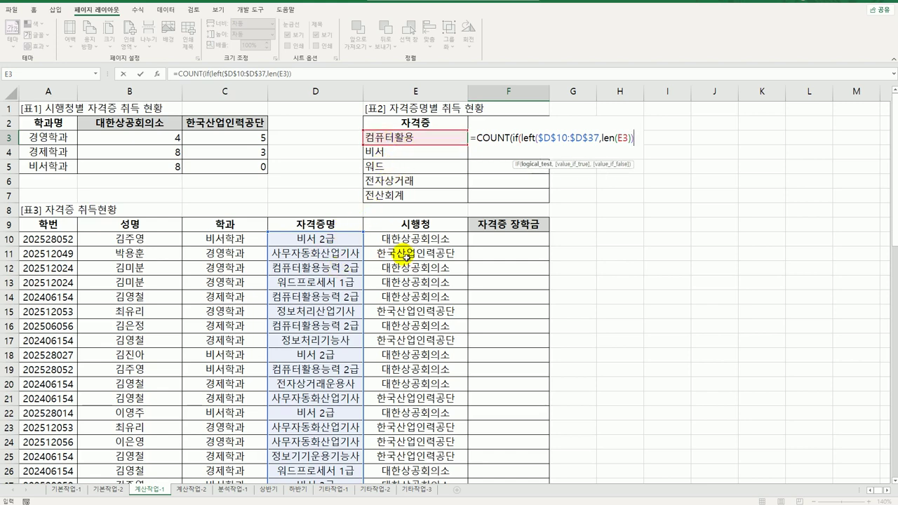
{"action": "type", "text": "="}
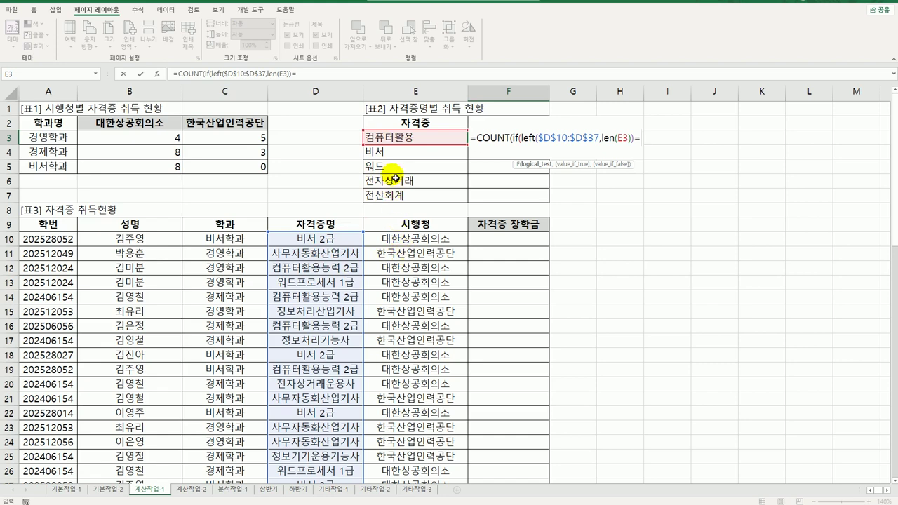
{"action": "left_click", "coordinate": [400, 138]}
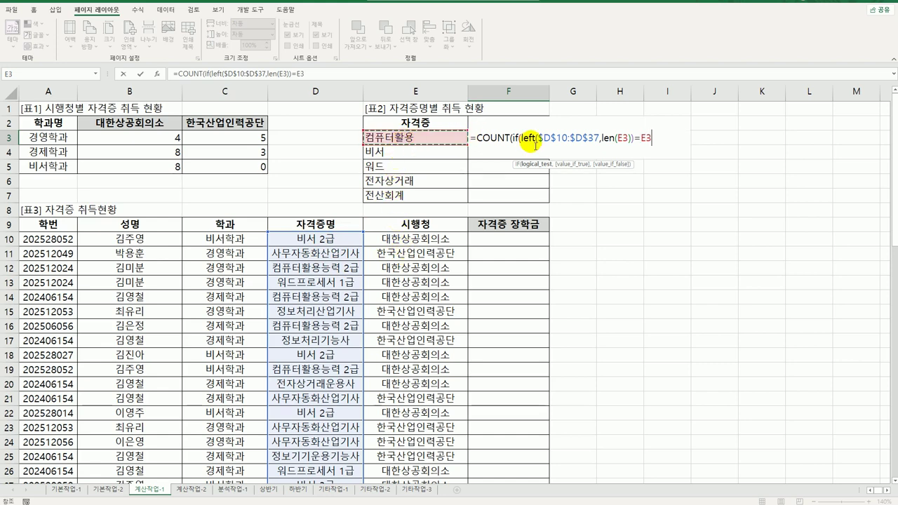
- Use the student-number range $A$10:$A$37 as the value the IF returns when the test is true
{"action": "left_click_drag", "start_coordinate": [520, 138], "coordinate": [601, 143]}
{"action": "left_click_drag", "start_coordinate": [538, 144], "coordinate": [616, 144]}
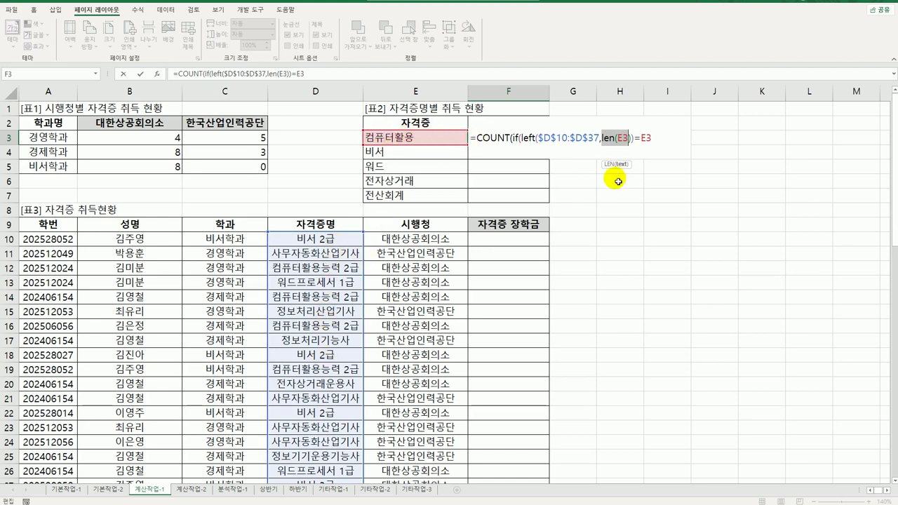
{"action": "left_click", "coordinate": [628, 138]}
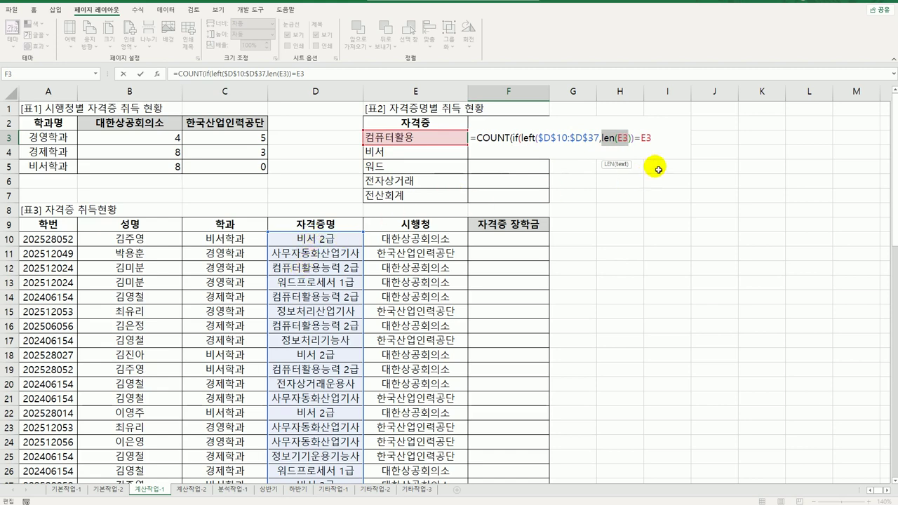
{"action": "left_click", "coordinate": [660, 143]}
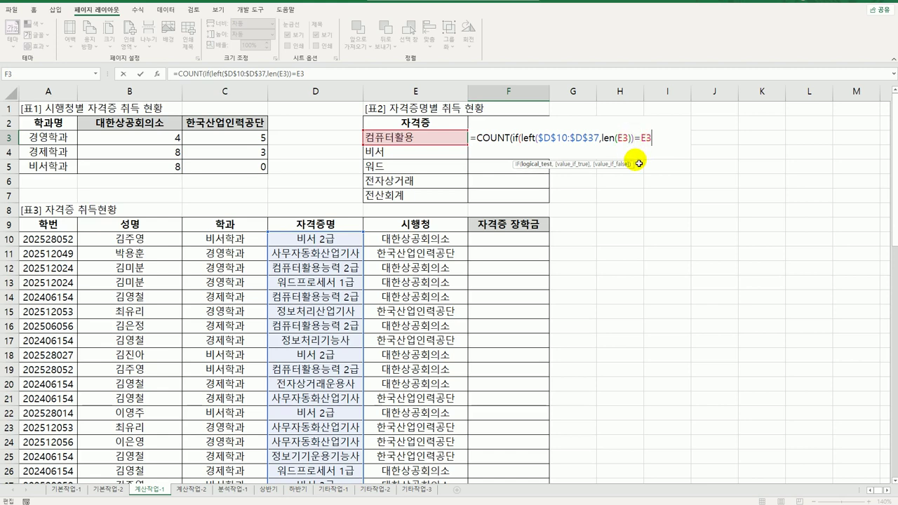
{"action": "type", "text": ","}
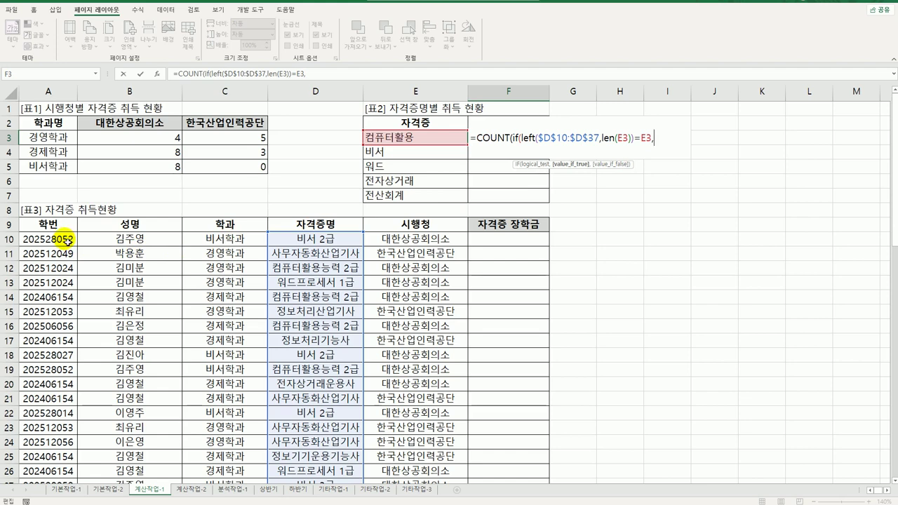
{"action": "left_click_drag", "start_coordinate": [67, 239], "coordinate": [55, 459]}
{"action": "key", "text": "F4"}
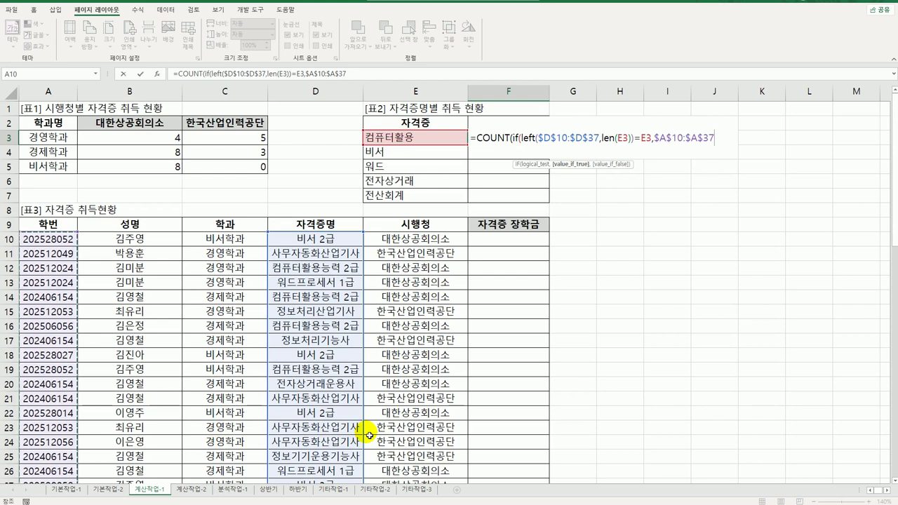
- Close the F3 formula's parentheses, commit it as an array formula and fill it down through F7
{"action": "type", "text": ")"}
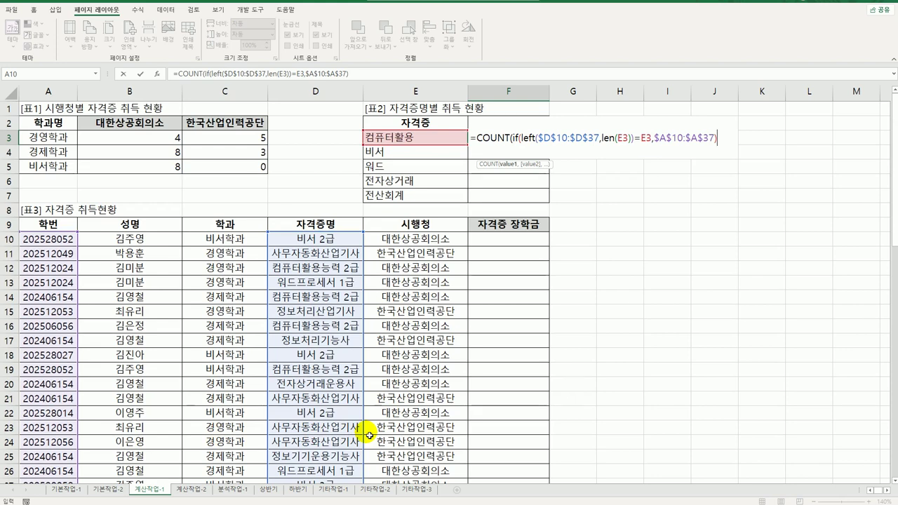
{"action": "type", "text": ")"}
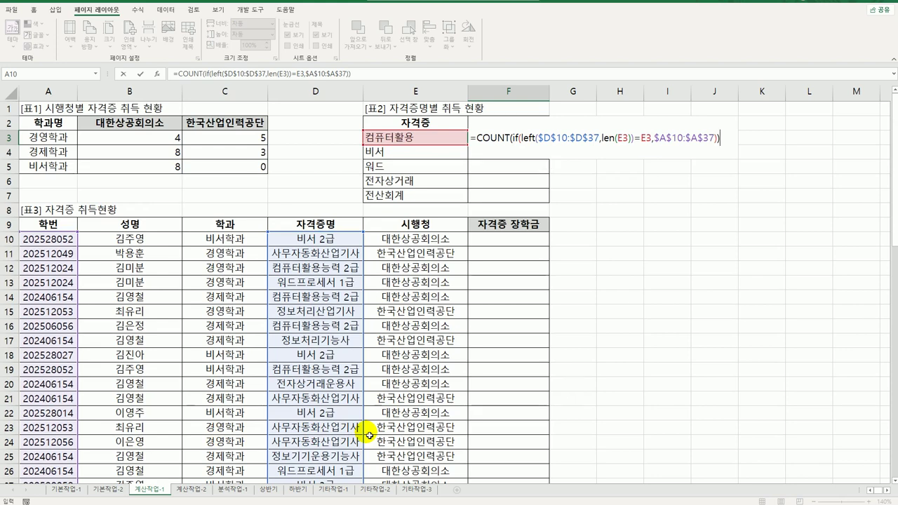
{"action": "key", "text": "ctrl+shift+Return"}
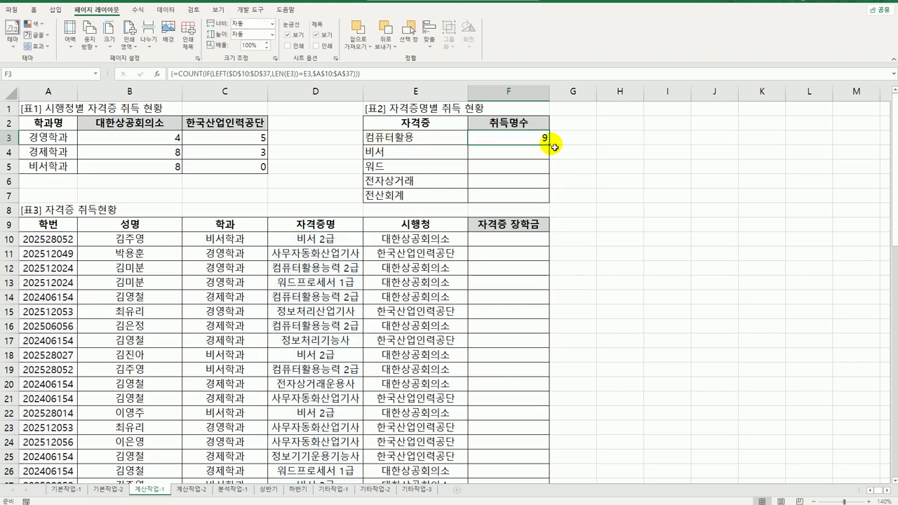
{"action": "left_click_drag", "start_coordinate": [552, 147], "coordinate": [550, 204]}
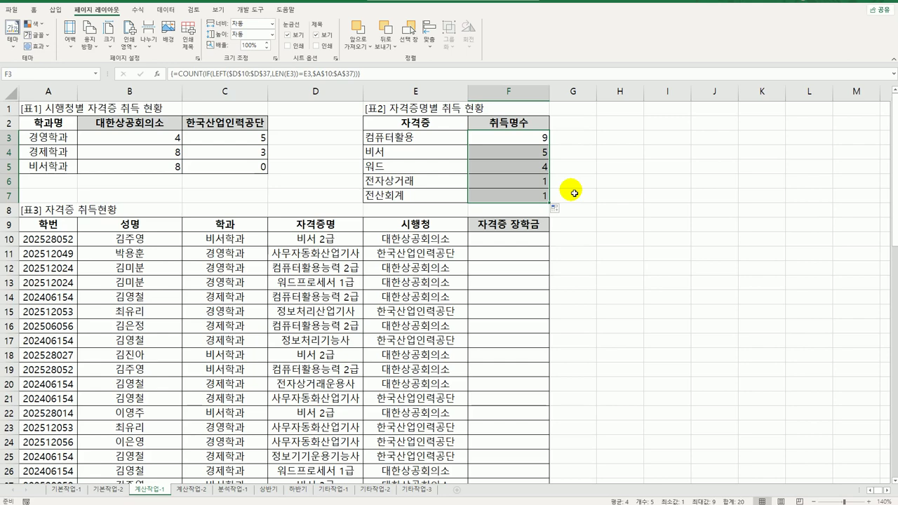
- Review the certificate names and amounts in 표4 against the empty scholarship column of 표3, with F10 as the active cell
{"action": "scroll", "coordinate": [347, 255], "scroll_direction": "down", "scroll_amount": 9}
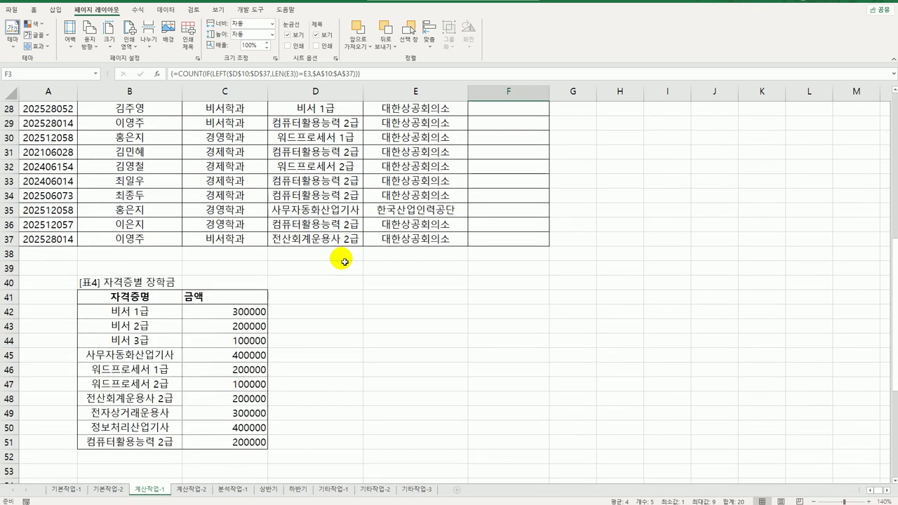
{"action": "left_click", "coordinate": [130, 313]}
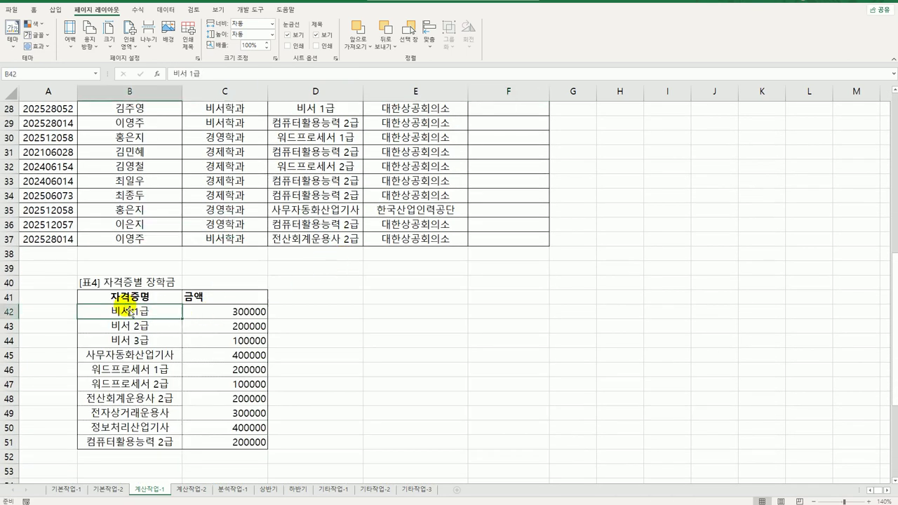
{"action": "scroll", "coordinate": [496, 305], "scroll_direction": "up", "scroll_amount": 9}
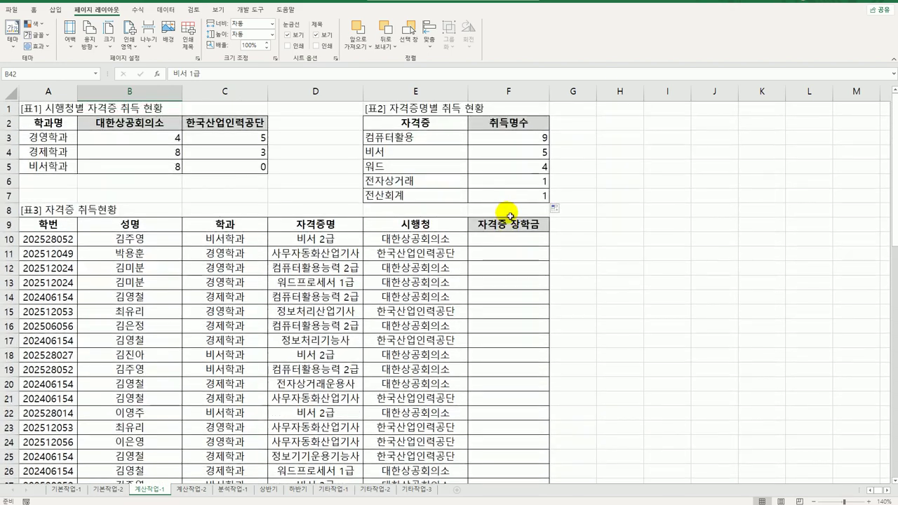
{"action": "left_click", "coordinate": [508, 239]}
{"action": "scroll", "coordinate": [508, 240], "scroll_direction": "down", "scroll_amount": 9}
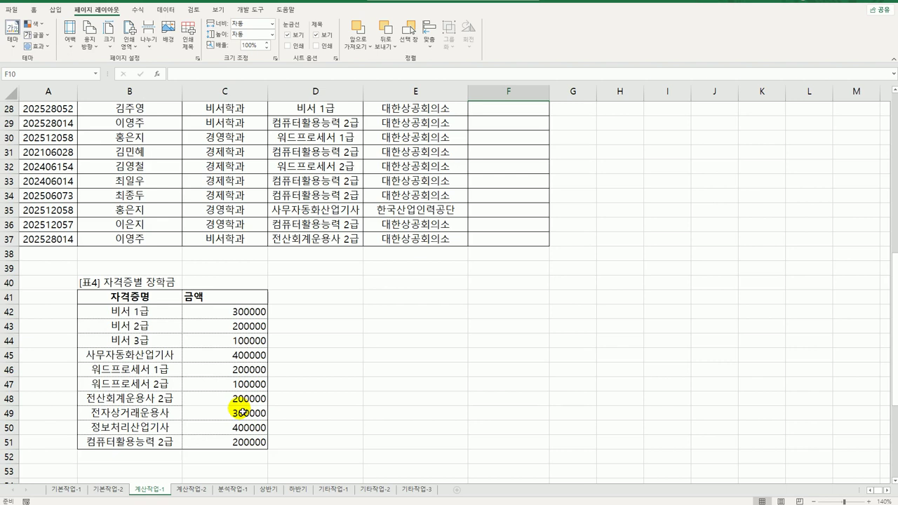
{"action": "scroll", "coordinate": [414, 374], "scroll_direction": "up", "scroll_amount": 6}
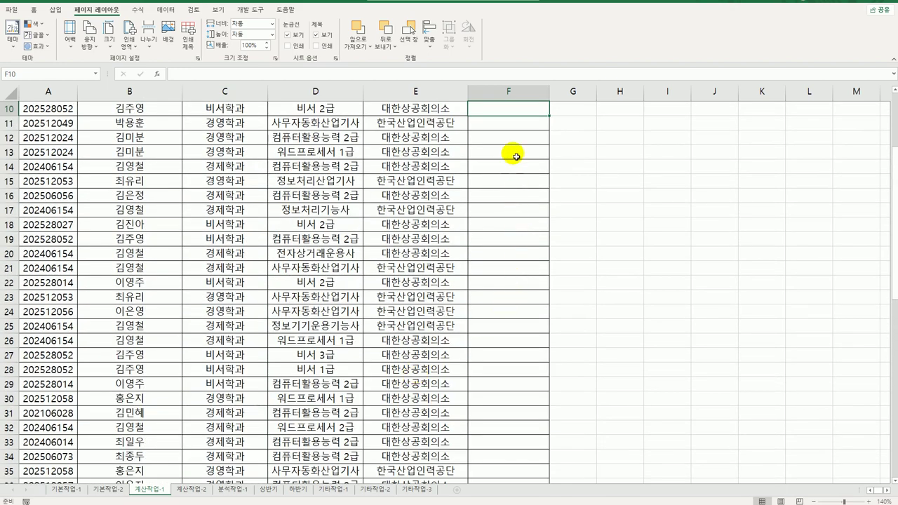
{"action": "scroll", "coordinate": [522, 149], "scroll_direction": "up", "scroll_amount": 3}
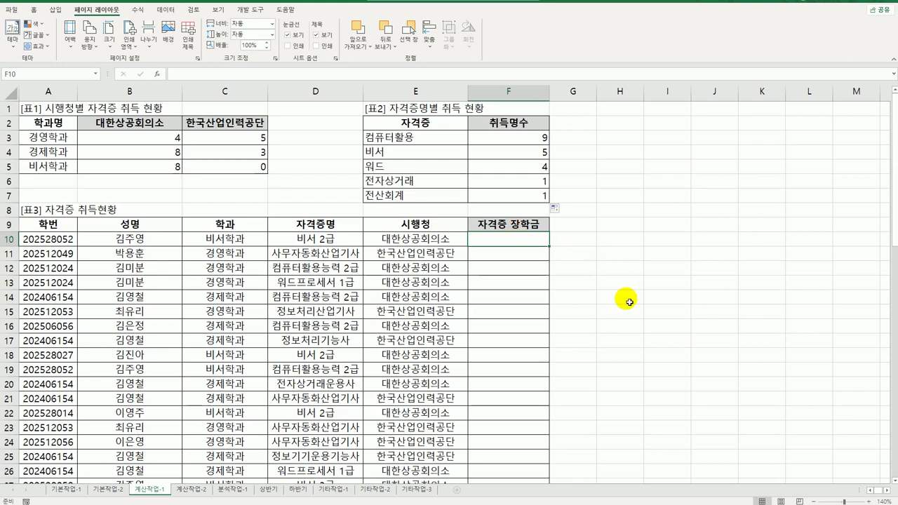
- Start an XLOOKUP formula in F10 with the certificate name in D10 as the lookup value
{"action": "type", "text": "="}
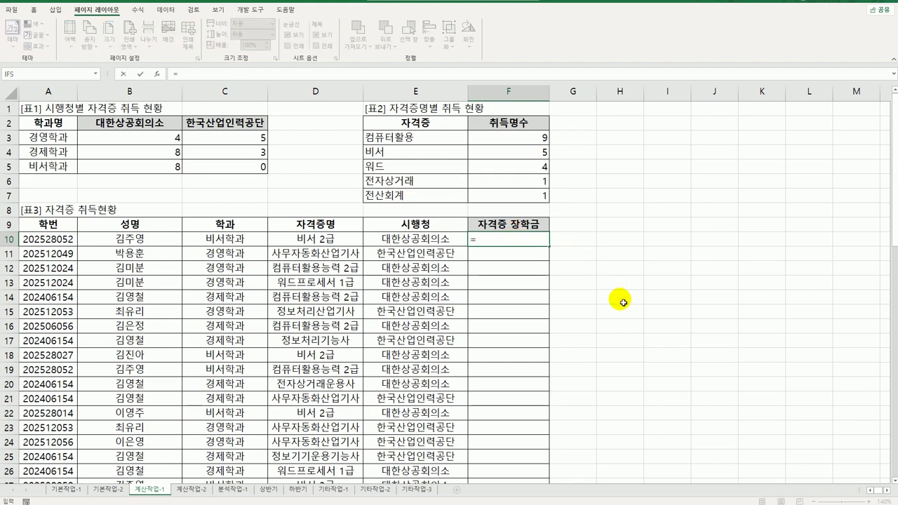
{"action": "type", "text": "c"}
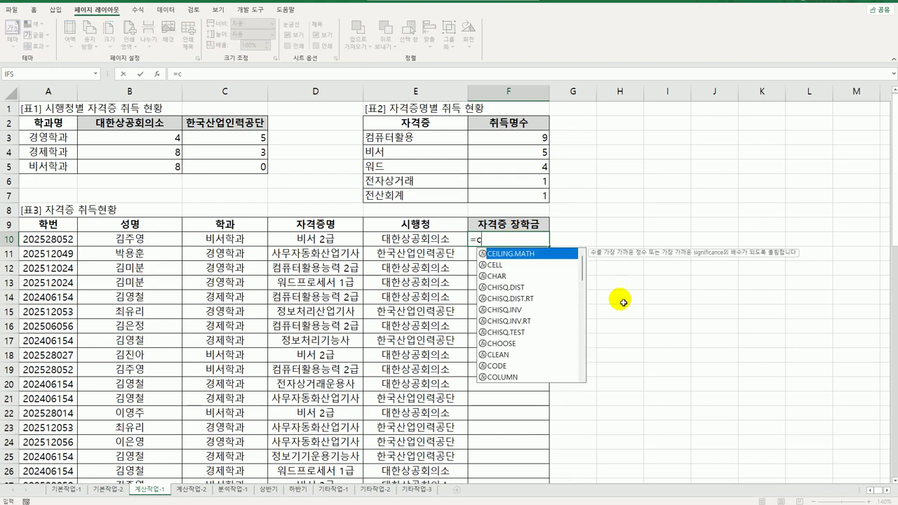
{"action": "key", "text": "BackSpace"}
{"action": "type", "text": "xl"}
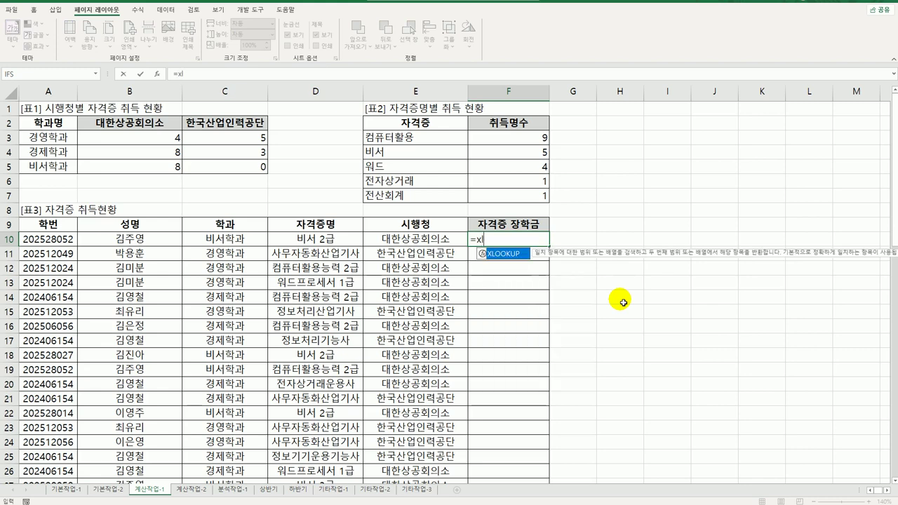
{"action": "key", "text": "Tab"}
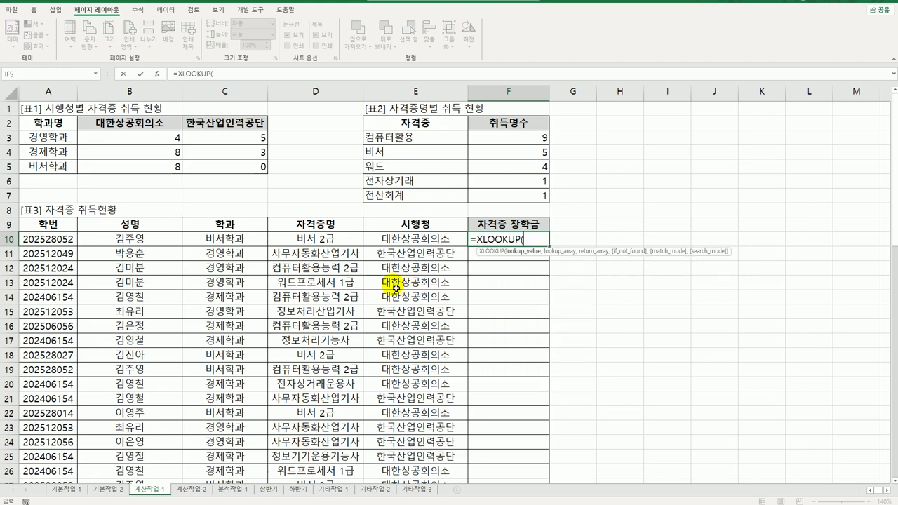
{"action": "left_click", "coordinate": [302, 239]}
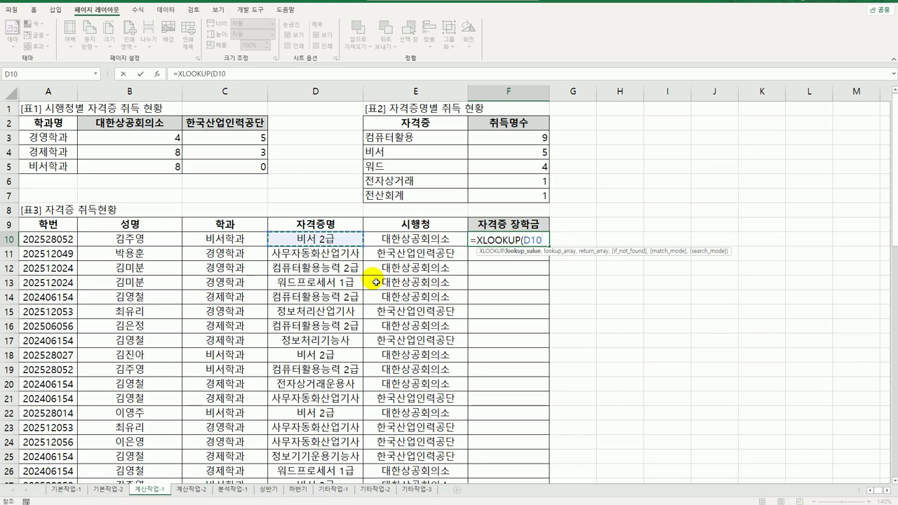
{"action": "type", "text": ","}
- Use the 표4 certificate names as the XLOOKUP lookup array, with the absolute range $B$42:$B$51
{"action": "scroll", "coordinate": [315, 316], "scroll_direction": "down", "scroll_amount": 6}
{"action": "scroll", "coordinate": [287, 340], "scroll_direction": "down", "scroll_amount": 6}
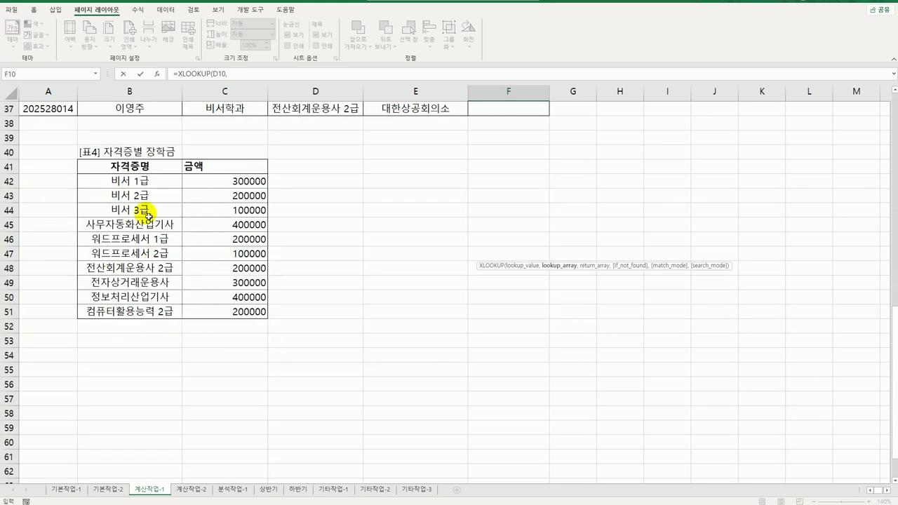
{"action": "left_click_drag", "start_coordinate": [152, 181], "coordinate": [220, 316]}
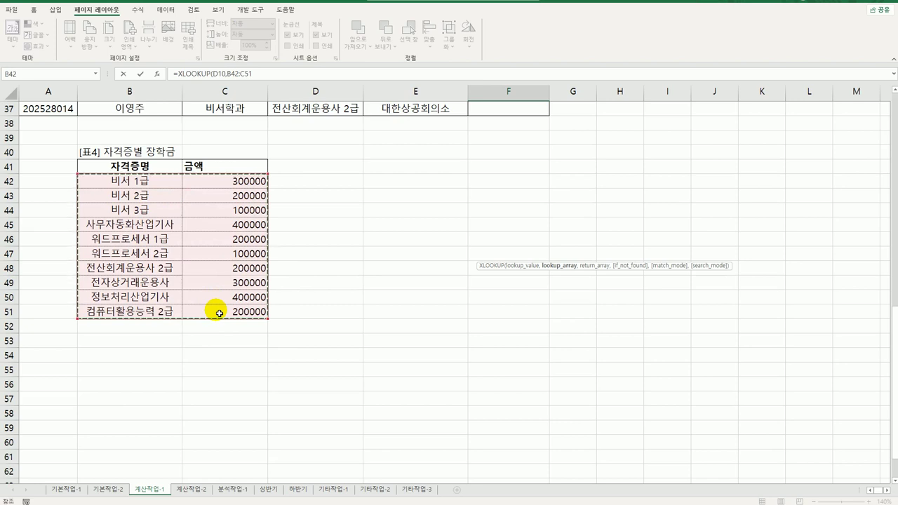
{"action": "left_click", "coordinate": [154, 187]}
{"action": "left_click_drag", "start_coordinate": [153, 187], "coordinate": [139, 312]}
{"action": "scroll", "coordinate": [489, 196], "scroll_direction": "up", "scroll_amount": 9}
{"action": "scroll", "coordinate": [489, 199], "scroll_direction": "up", "scroll_amount": 3}
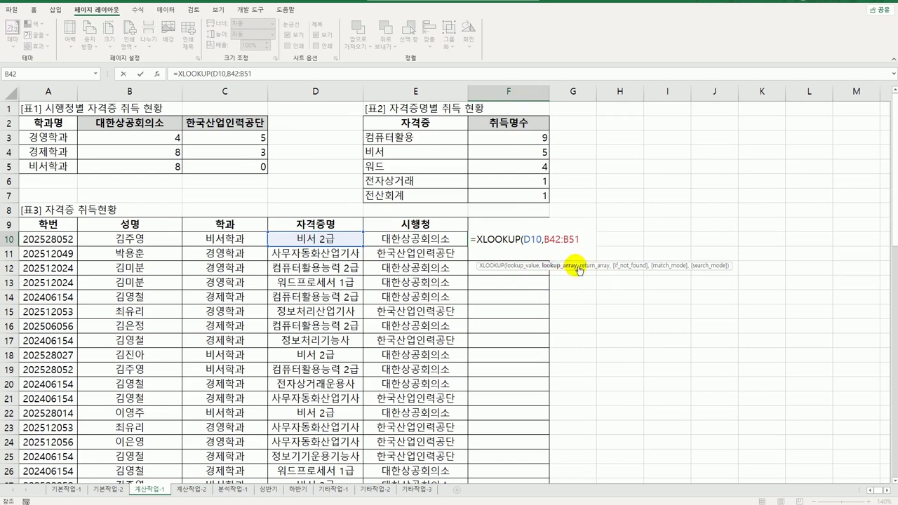
{"action": "scroll", "coordinate": [313, 362], "scroll_direction": "down", "scroll_amount": 12}
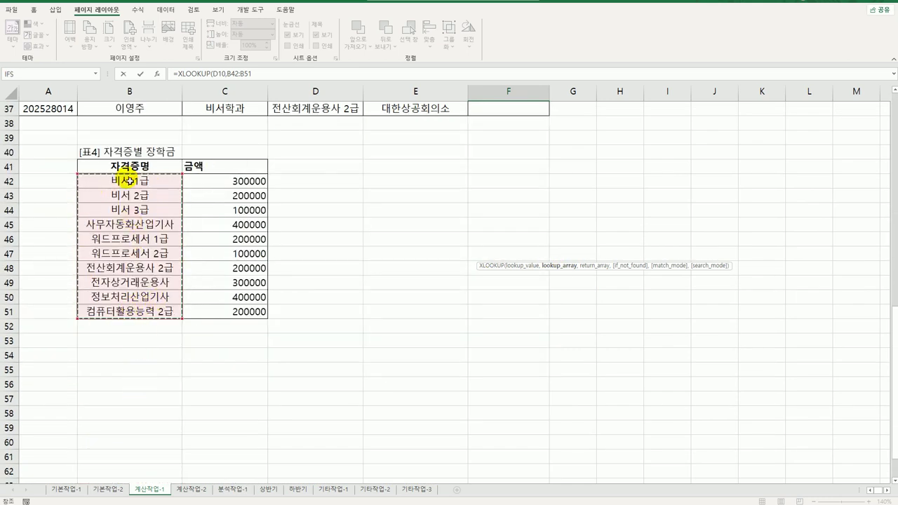
{"action": "scroll", "coordinate": [584, 358], "scroll_direction": "up", "scroll_amount": 12}
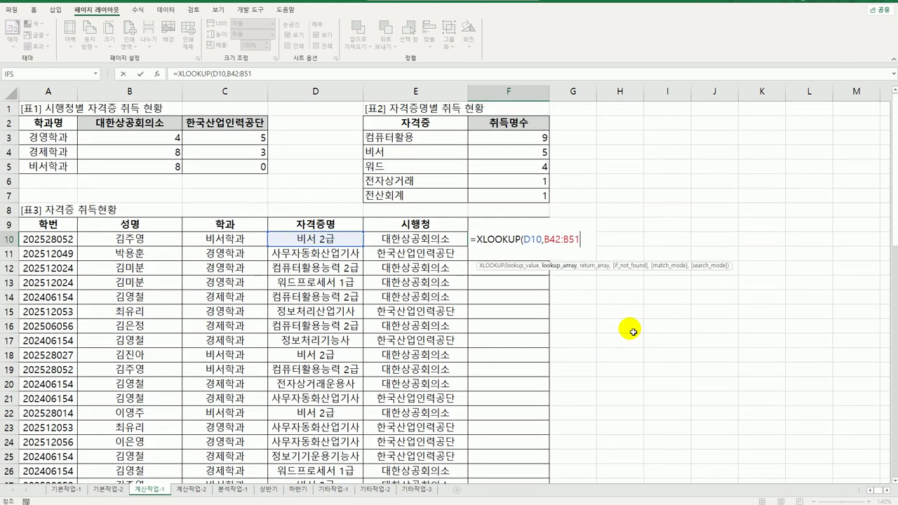
{"action": "key", "text": "F4"}
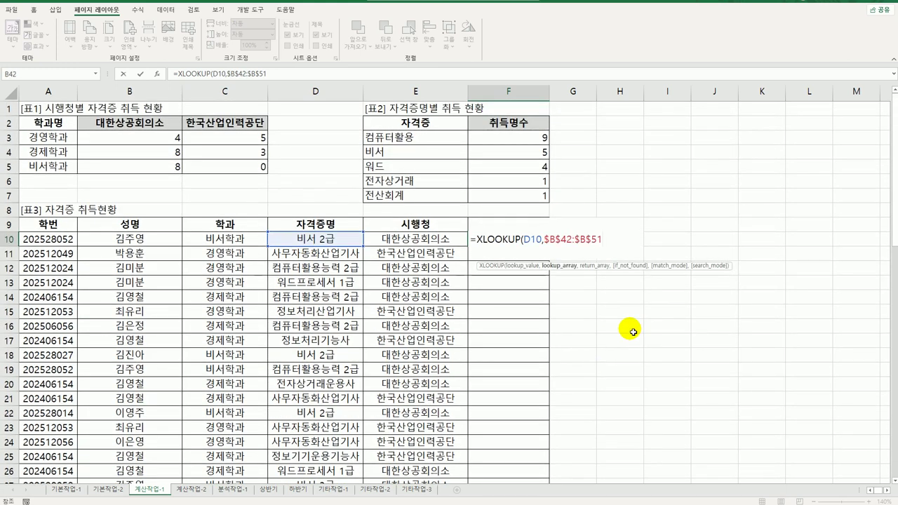
- Use the 표4 amounts as the XLOOKUP return array, with the absolute range $C$42:$C$51
{"action": "type", "text": ","}
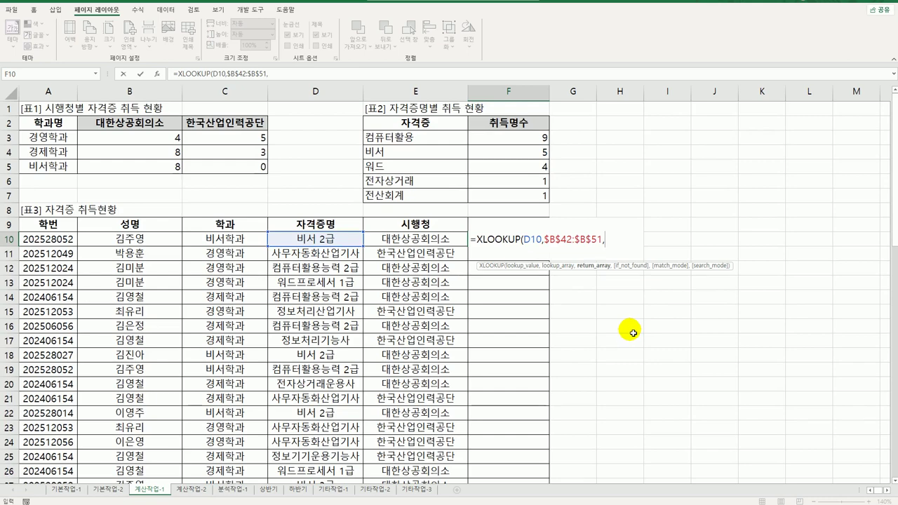
{"action": "scroll", "coordinate": [631, 330], "scroll_direction": "down", "scroll_amount": 9}
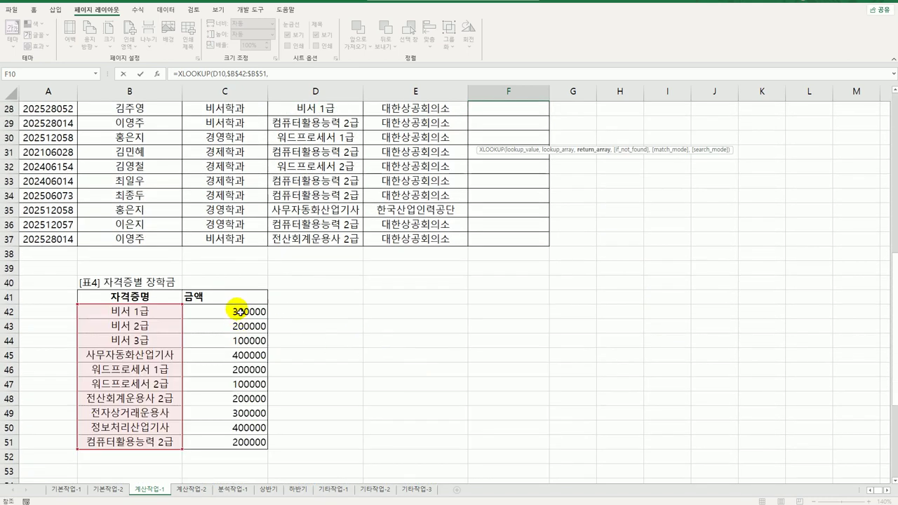
{"action": "left_click_drag", "start_coordinate": [238, 311], "coordinate": [239, 441]}
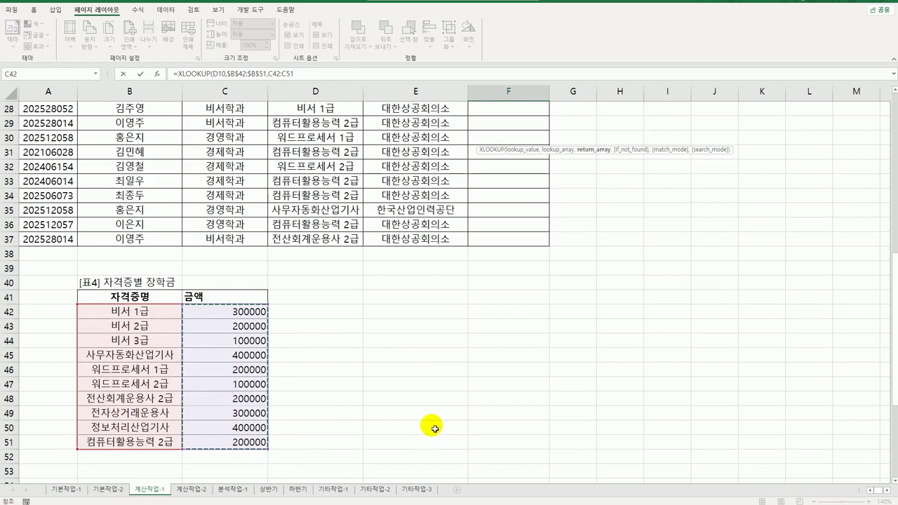
{"action": "scroll", "coordinate": [429, 435], "scroll_direction": "up", "scroll_amount": 9}
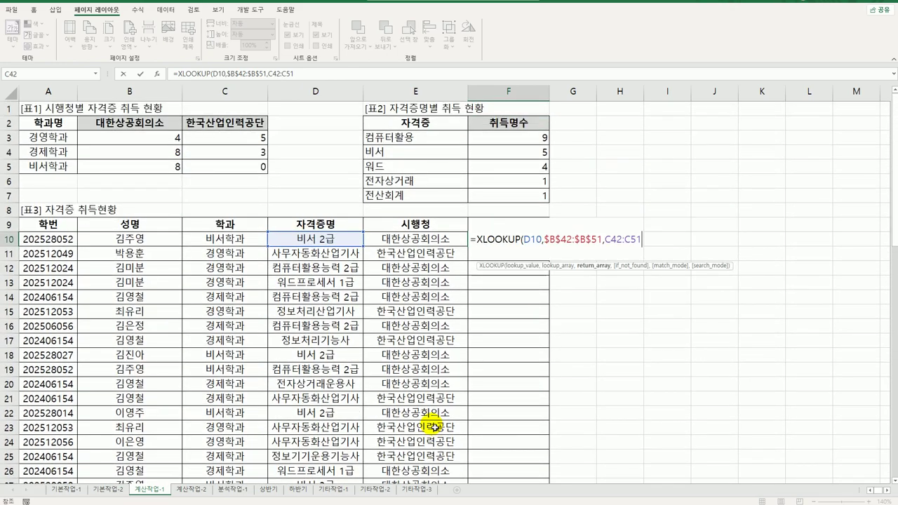
{"action": "key", "text": "F4"}
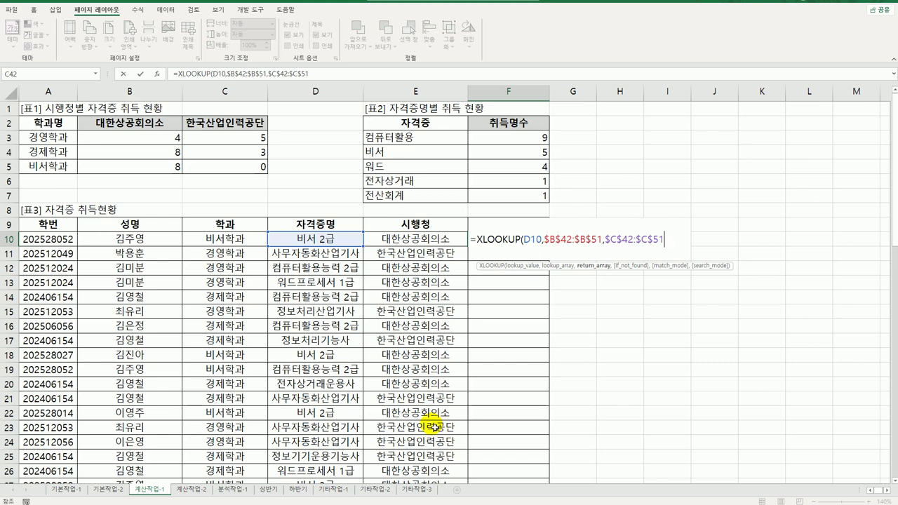
- Close and commit the F10 XLOOKUP formula, and fill it down the scholarship column through F37
{"action": "type", "text": ")"}
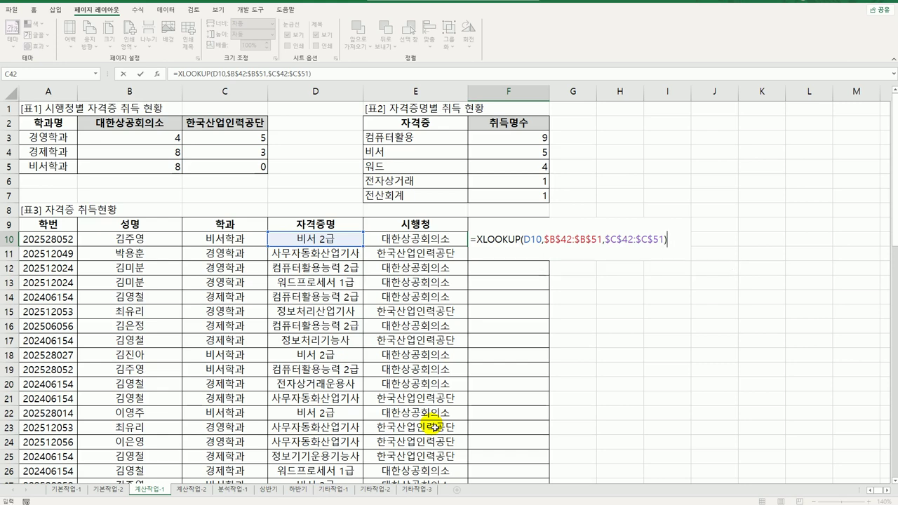
{"action": "key", "text": "Return"}
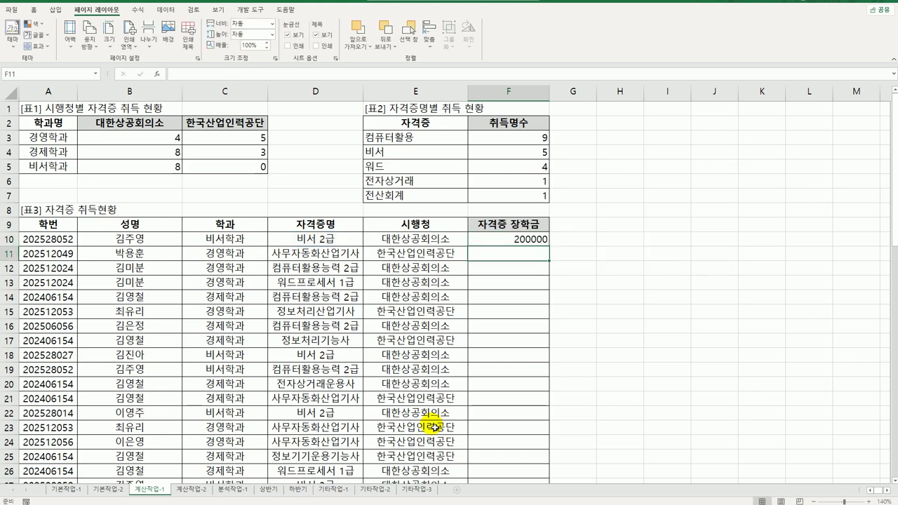
{"action": "left_click", "coordinate": [311, 246]}
{"action": "left_click", "coordinate": [489, 237]}
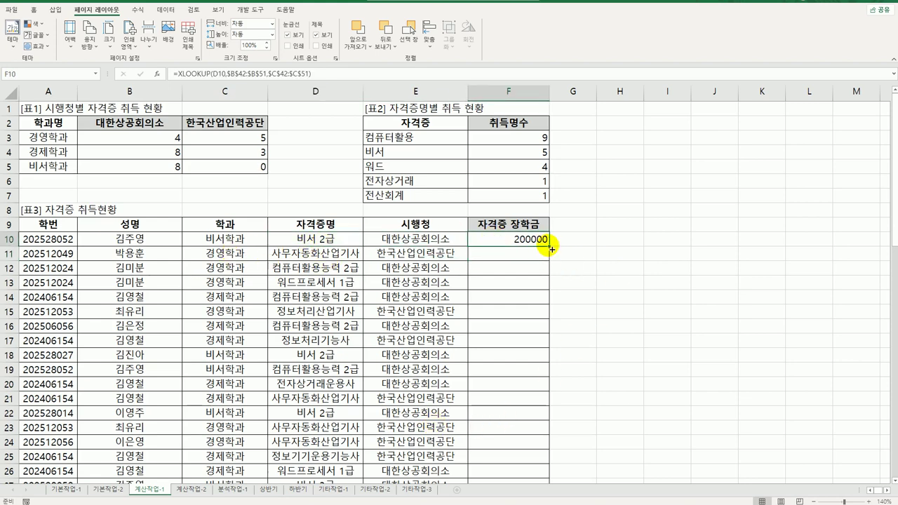
{"action": "double_click", "coordinate": [550, 248]}
- Examine the #N/A cells in the scholarship column and compare their certificate names with those listed in 표4
{"action": "scroll", "coordinate": [584, 323], "scroll_direction": "down", "scroll_amount": 6}
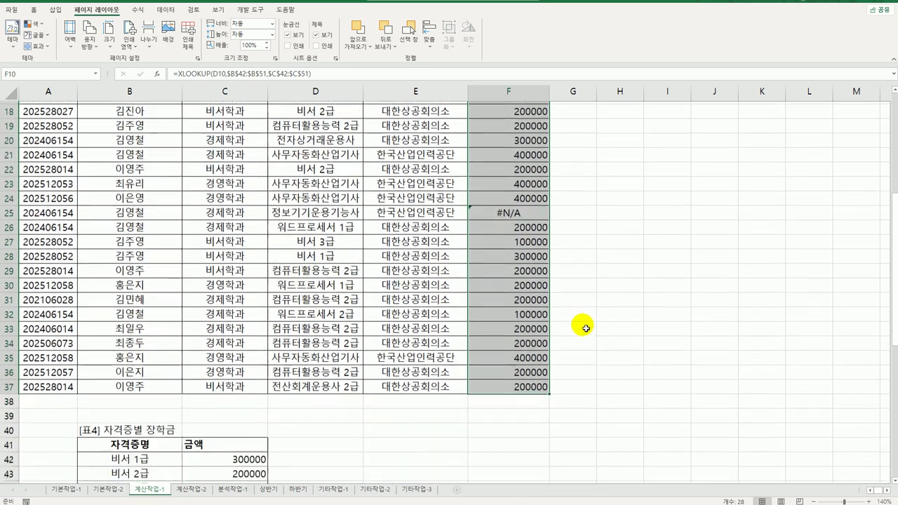
{"action": "left_click", "coordinate": [514, 197]}
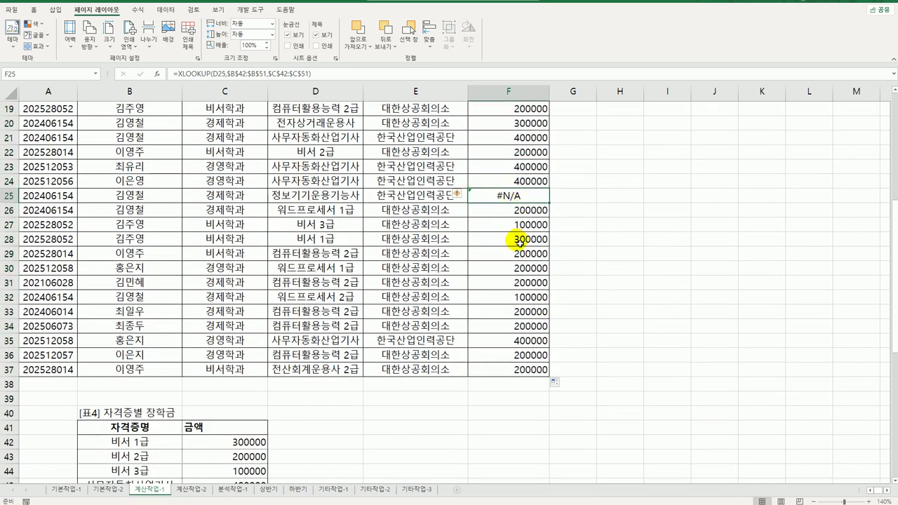
{"action": "scroll", "coordinate": [313, 238], "scroll_direction": "up", "scroll_amount": 3}
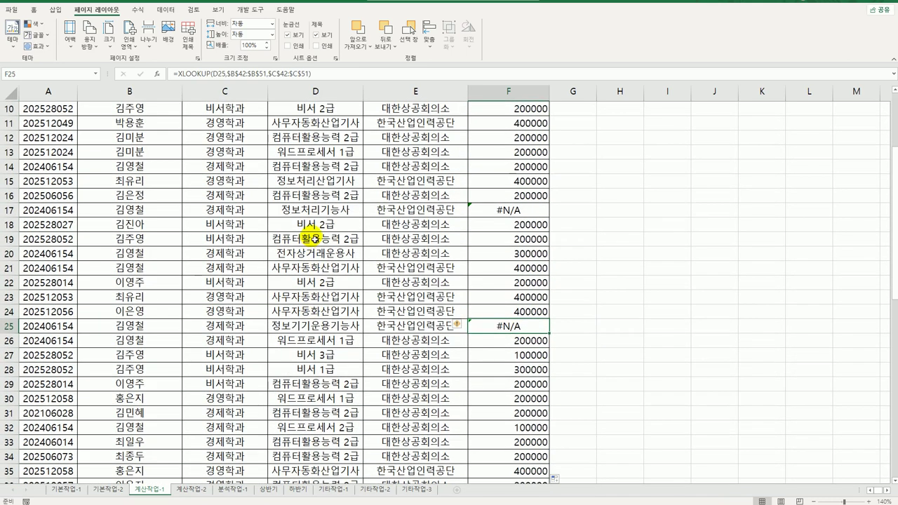
{"action": "left_click", "coordinate": [313, 213]}
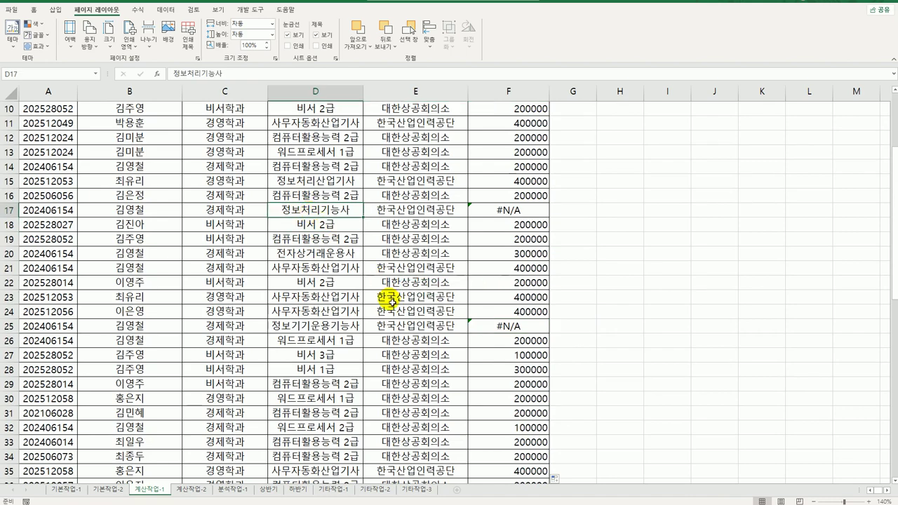
{"action": "scroll", "coordinate": [390, 300], "scroll_direction": "down", "scroll_amount": 9}
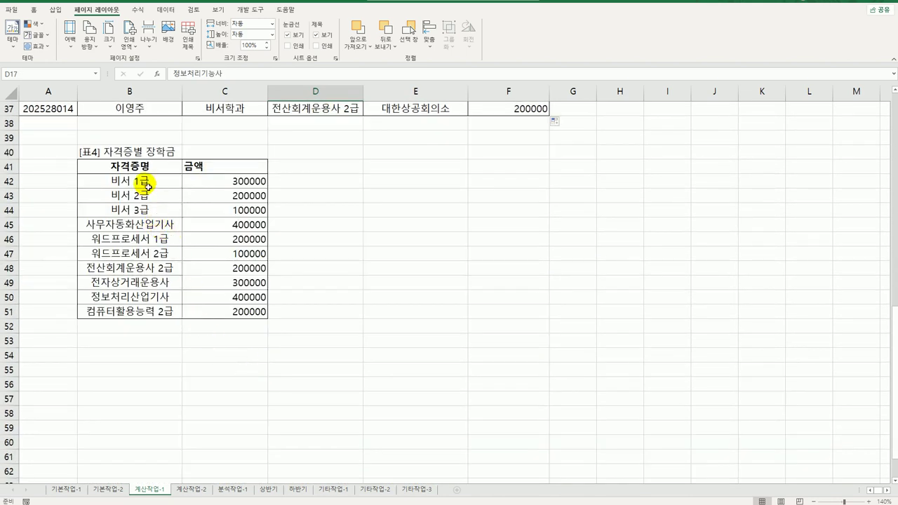
{"action": "left_click_drag", "start_coordinate": [147, 185], "coordinate": [214, 312]}
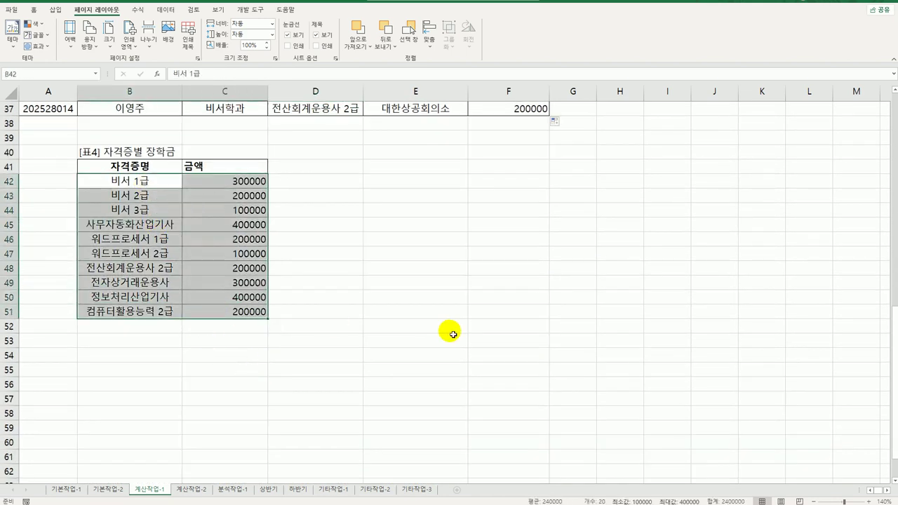
{"action": "scroll", "coordinate": [453, 328], "scroll_direction": "up", "scroll_amount": 6}
{"action": "scroll", "coordinate": [454, 326], "scroll_direction": "up", "scroll_amount": 6}
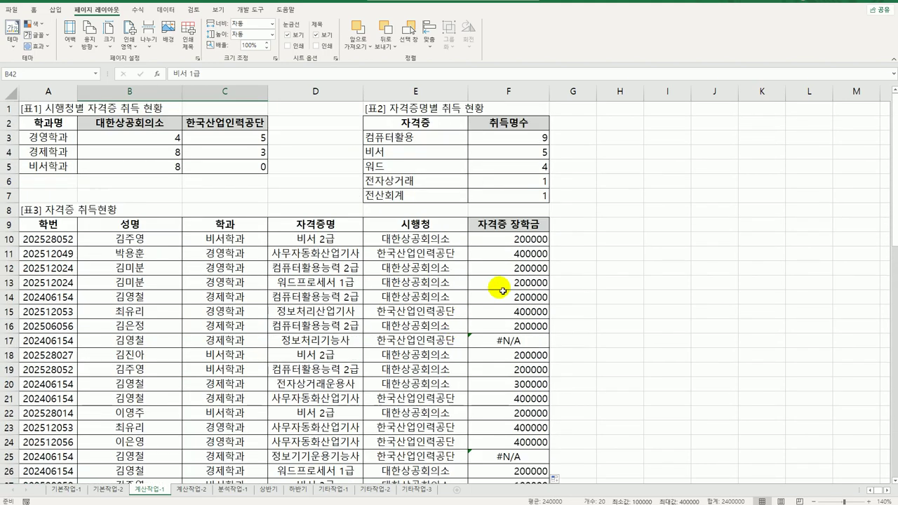
{"action": "left_click", "coordinate": [519, 340]}
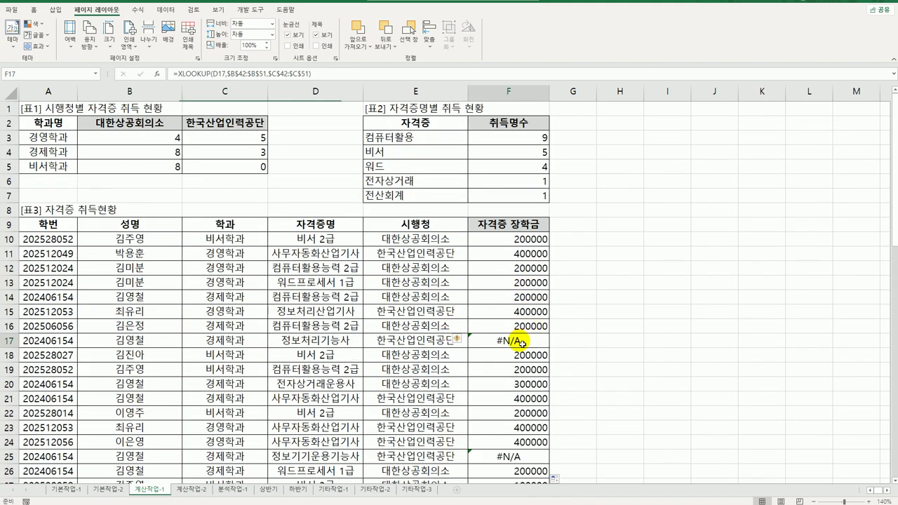
{"action": "left_click", "coordinate": [512, 457]}
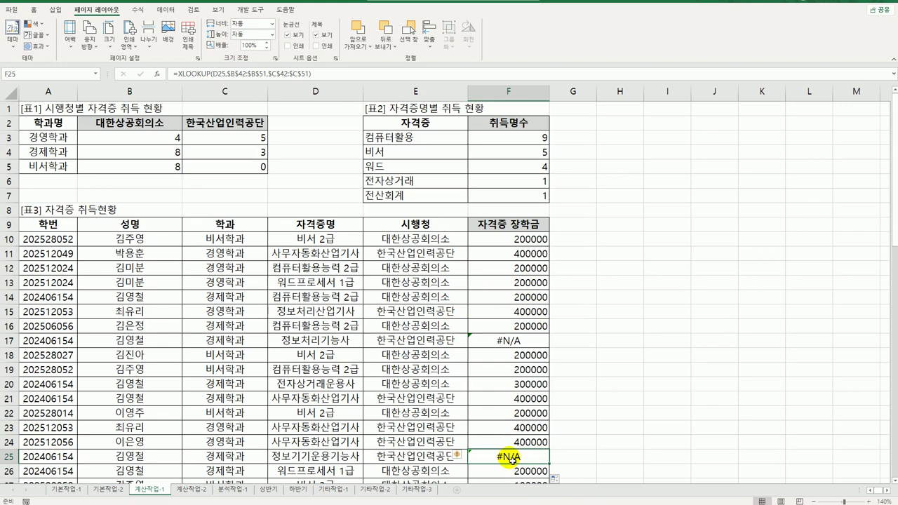
{"action": "left_click", "coordinate": [525, 340]}
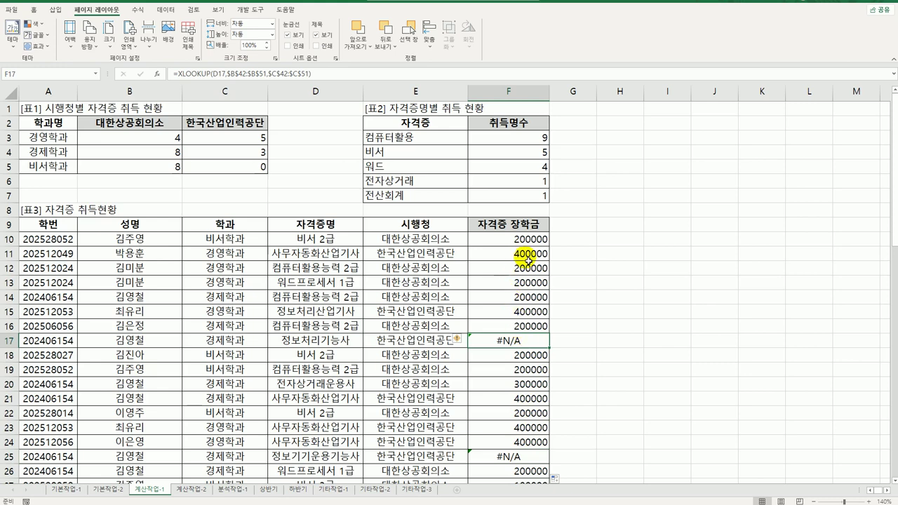
- Wrap the XLOOKUP in F10 in an IF function with an ISERROR test, returning 0 when the lookup gives an error
{"action": "key", "text": "Up"}
{"action": "key", "text": "Up"}
{"action": "key", "text": "Up"}
{"action": "key", "text": "Up"}
{"action": "key", "text": "Up"}
{"action": "key", "text": "Up"}
{"action": "key", "text": "Up"}
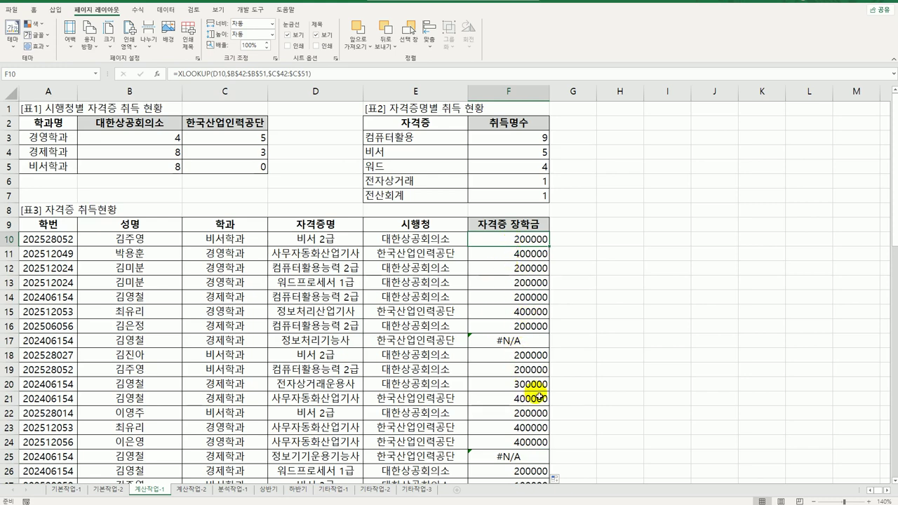
{"action": "double_click", "coordinate": [504, 242]}
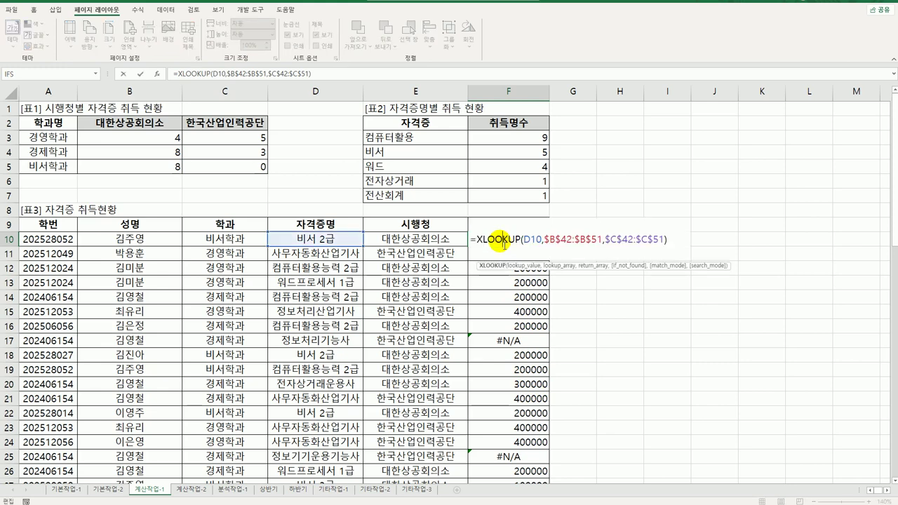
{"action": "left_click", "coordinate": [476, 239]}
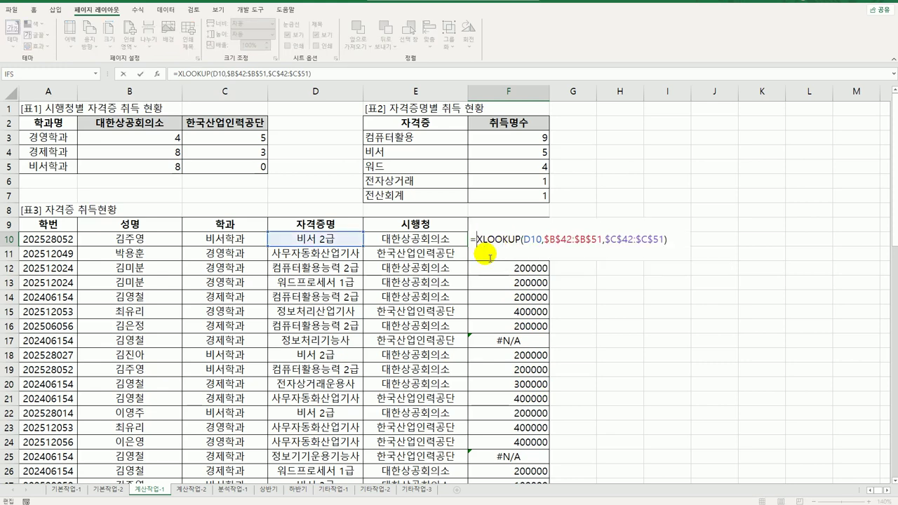
{"action": "type", "text": "if("}
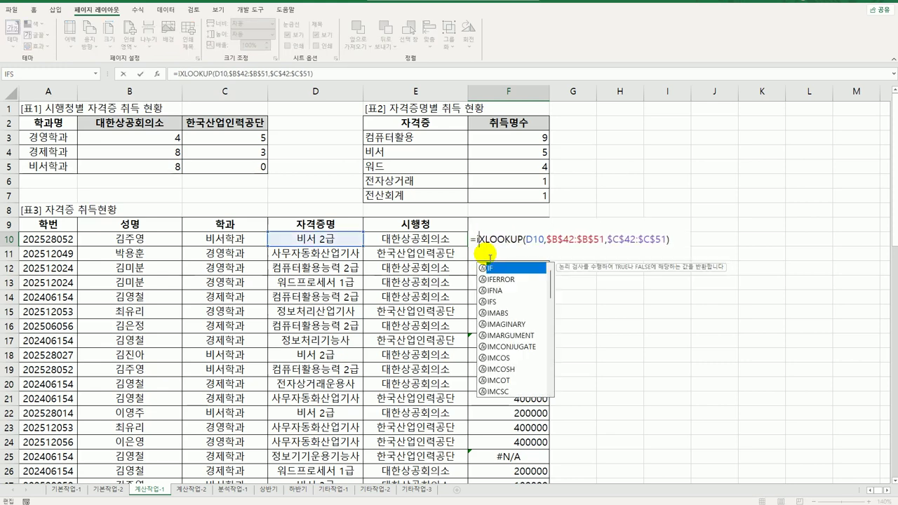
{"action": "type", "text": "is"}
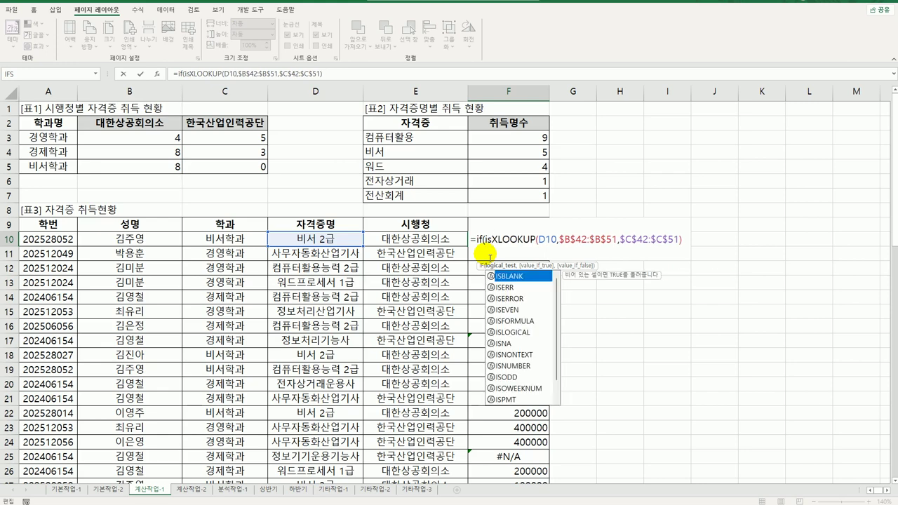
{"action": "type", "text": "e"}
{"action": "key", "text": "Down"}
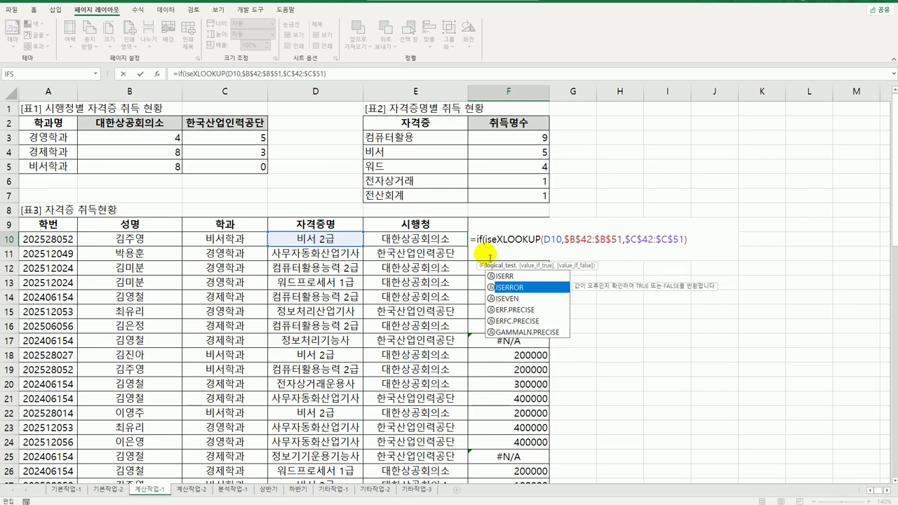
{"action": "key", "text": "Tab"}
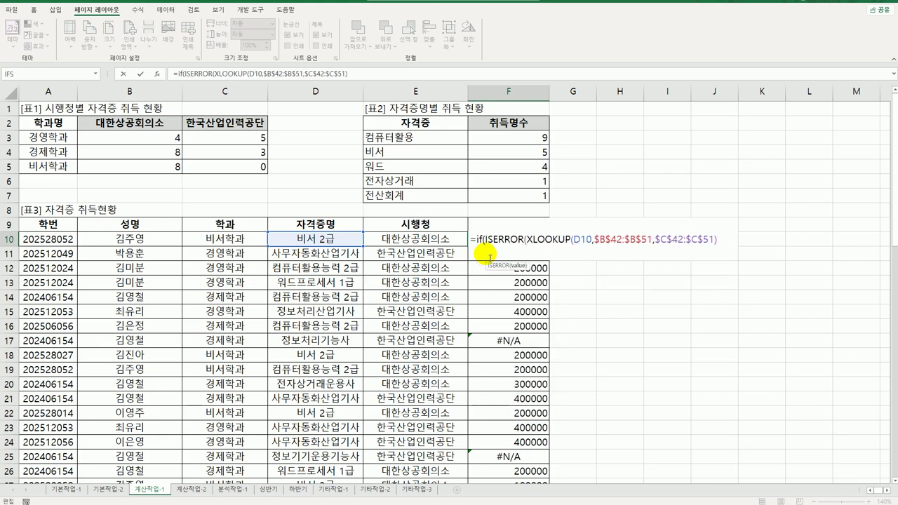
{"action": "type", "text": "),0"}
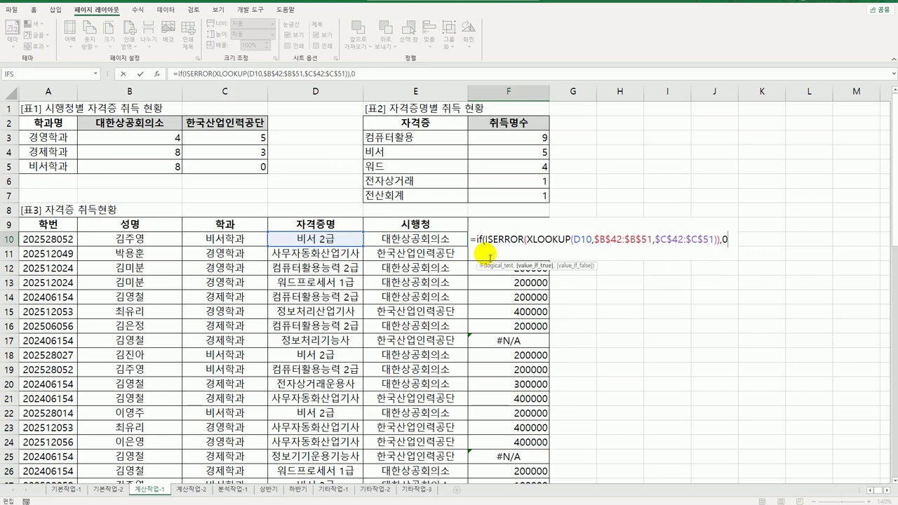
{"action": "type", "text": ","}
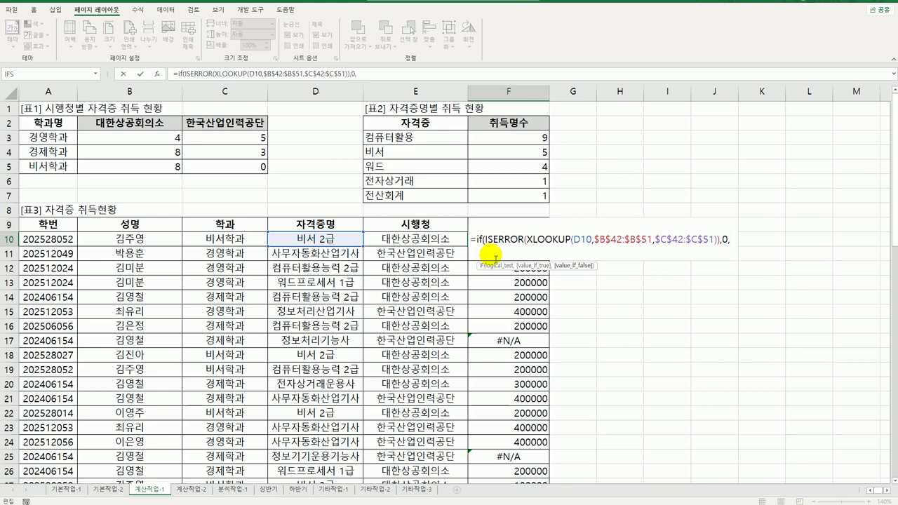
- Reuse XLOOKUP(D10,$B$42:$B$51,$C$42:$C$51) as the IF function's value_if_false, and close and commit the F10 formula
{"action": "left_click_drag", "start_coordinate": [527, 239], "coordinate": [717, 242]}
{"action": "key", "text": "ctrl+c"}
{"action": "left_click", "coordinate": [738, 244]}
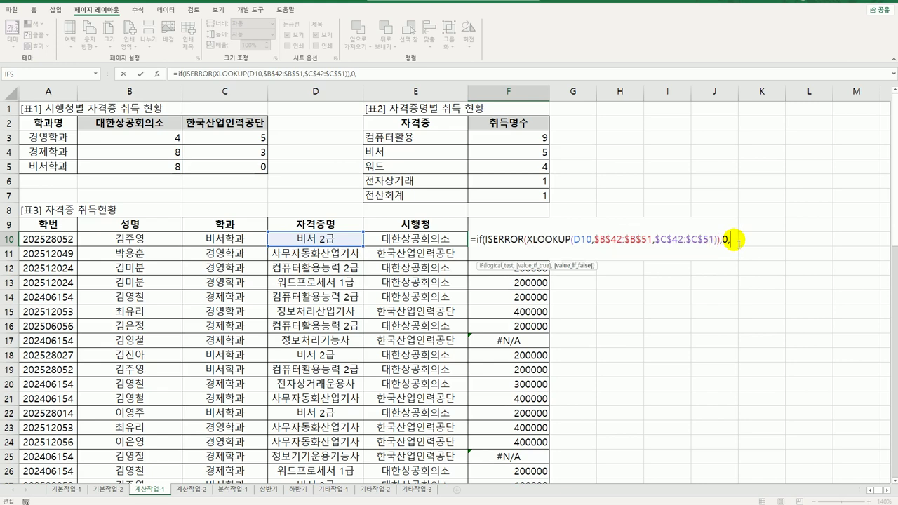
{"action": "key", "text": "ctrl+v"}
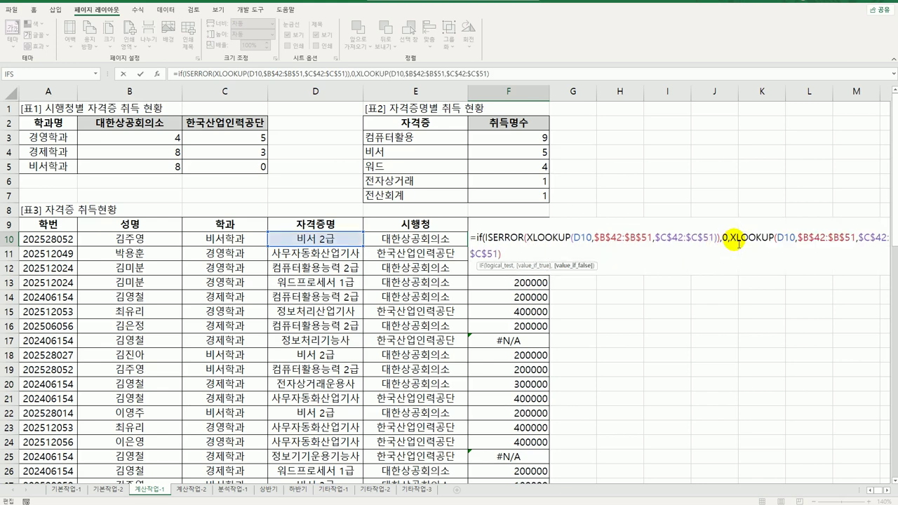
{"action": "type", "text": ")"}
{"action": "key", "text": "Return"}
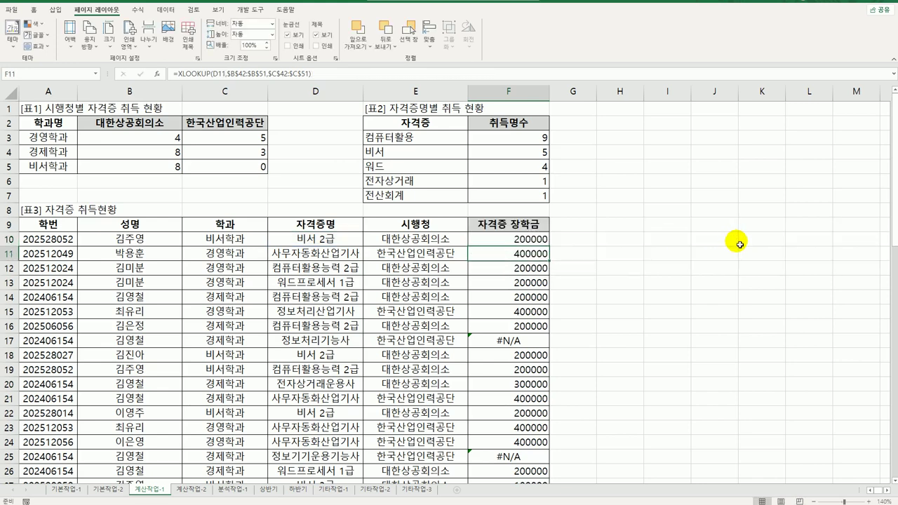
- Fill the revised F10 formula down the scholarship column through F37 and check the cells of the unmatched certificates
{"action": "left_click", "coordinate": [538, 241]}
{"action": "double_click", "coordinate": [552, 250]}
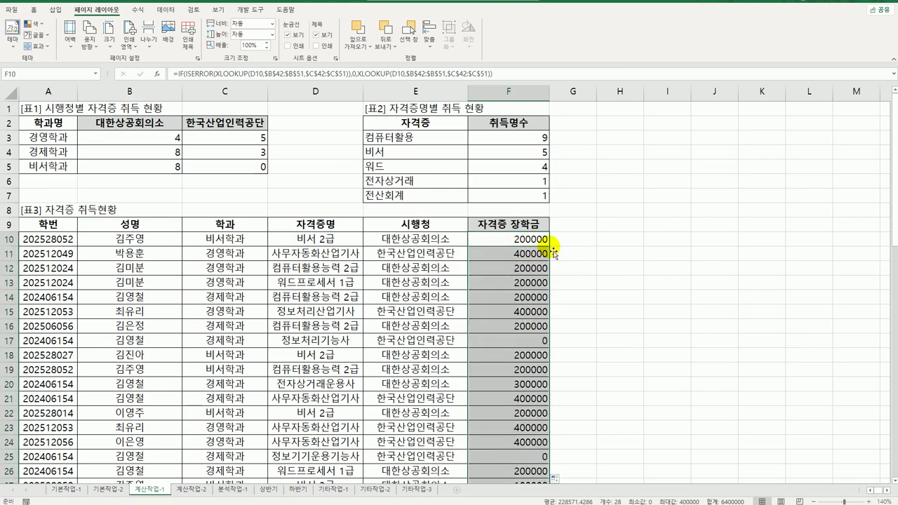
{"action": "left_click", "coordinate": [523, 342]}
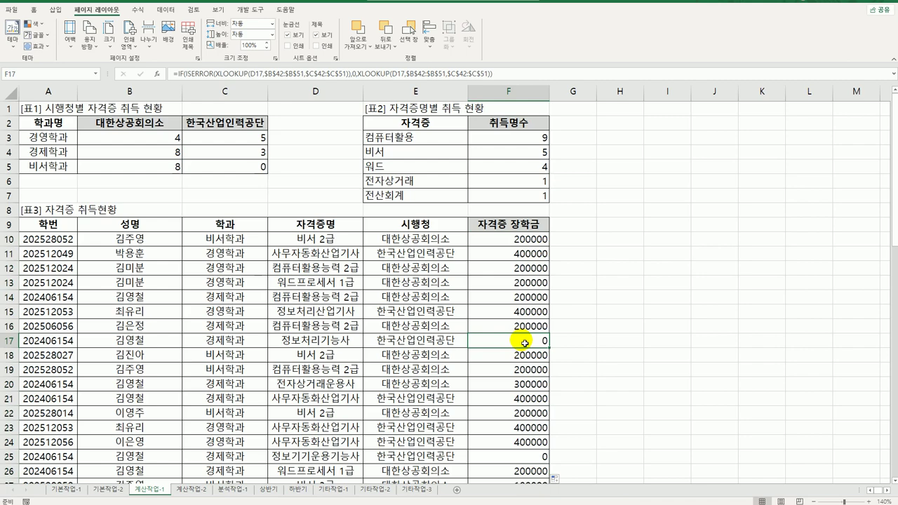
{"action": "scroll", "coordinate": [524, 342], "scroll_direction": "down", "scroll_amount": 3}
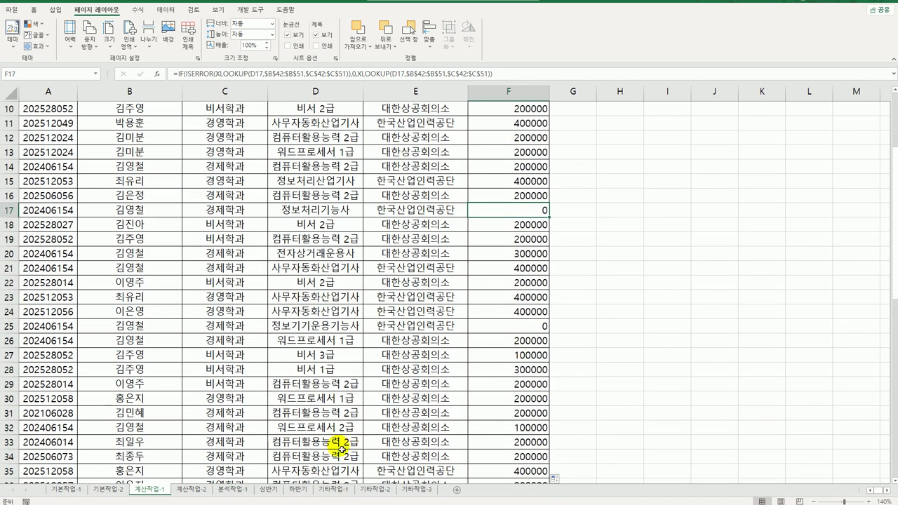
- Open the 계산작업-2 sheet and examine the reference date, opening dates and balances of 표1 together with the 표2 interest rates
{"action": "left_click", "coordinate": [200, 491]}
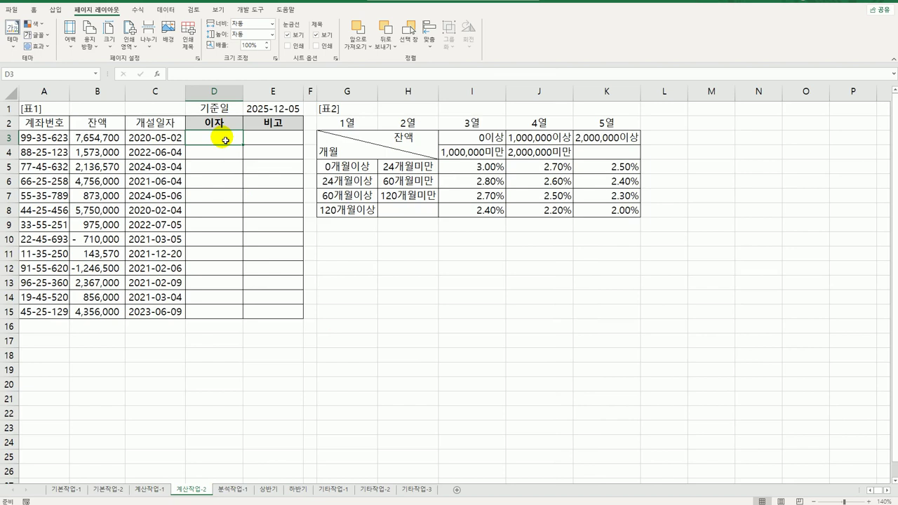
{"action": "left_click", "coordinate": [258, 111]}
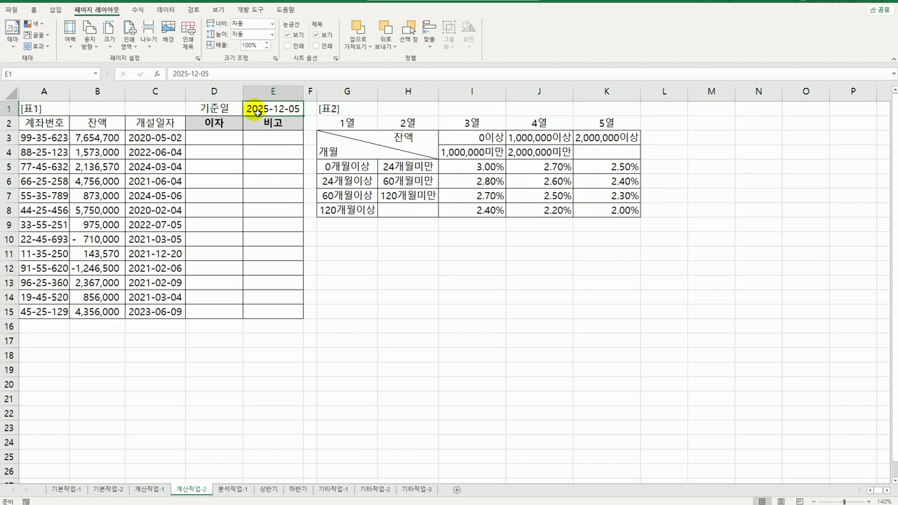
{"action": "left_click", "coordinate": [145, 140]}
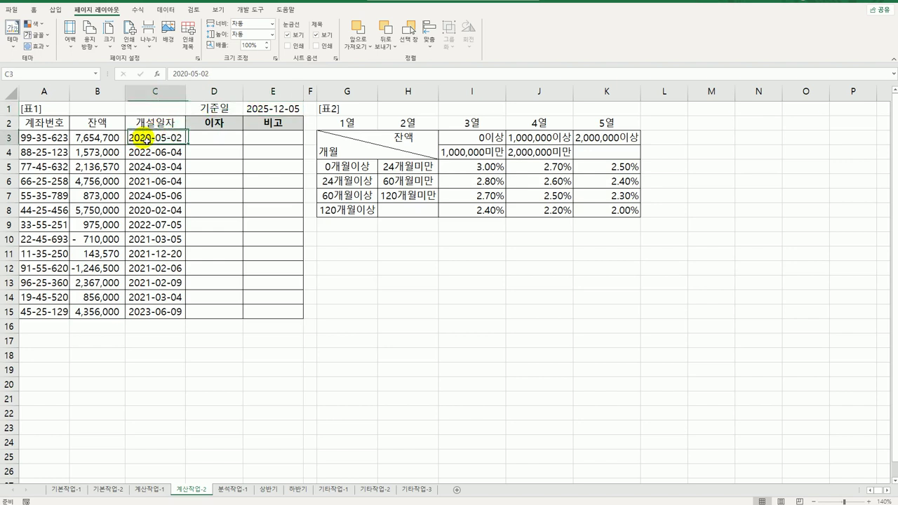
{"action": "left_click", "coordinate": [117, 139]}
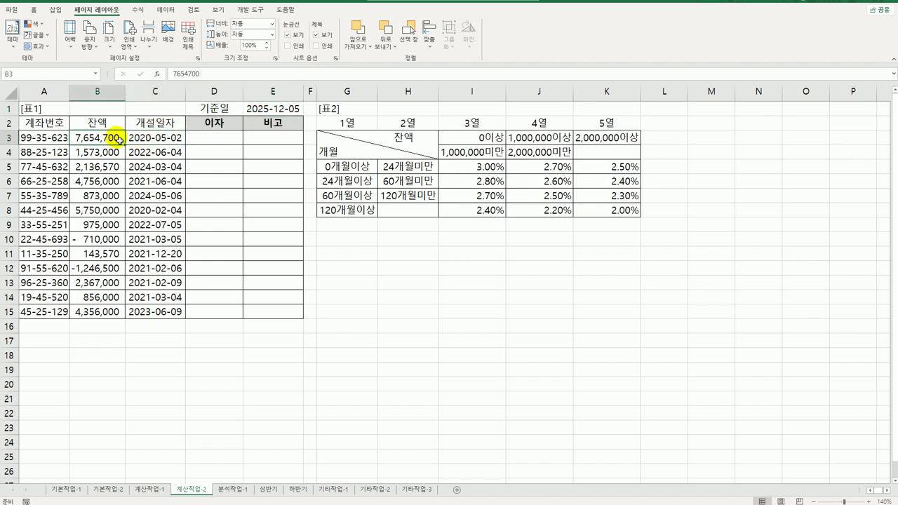
{"action": "left_click", "coordinate": [237, 142]}
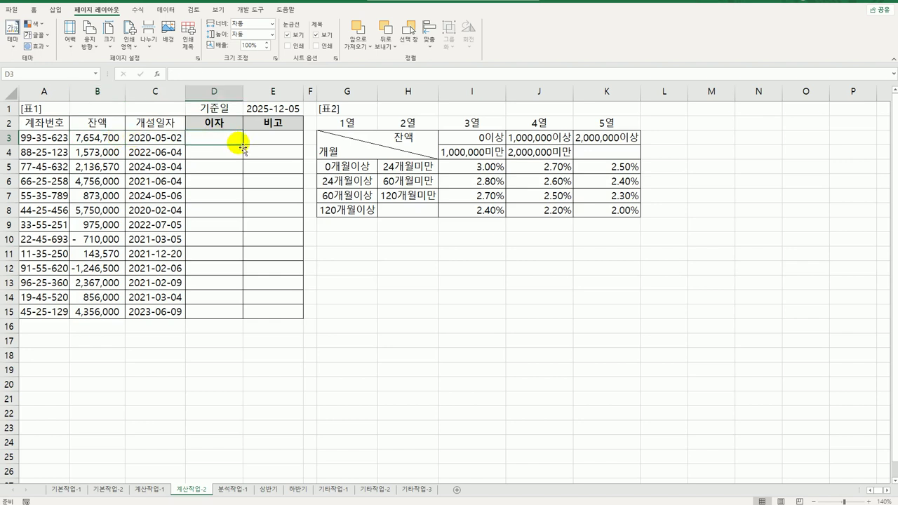
{"action": "left_click", "coordinate": [105, 136]}
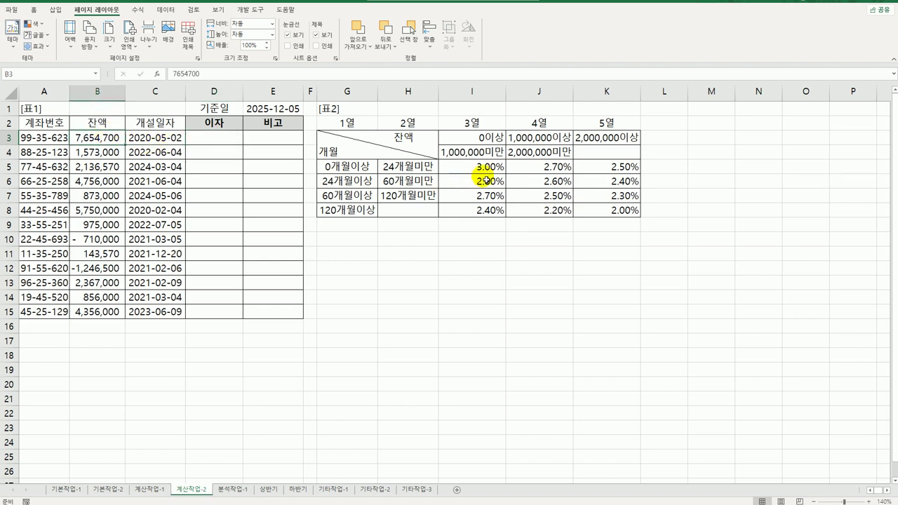
{"action": "left_click_drag", "start_coordinate": [481, 167], "coordinate": [617, 218]}
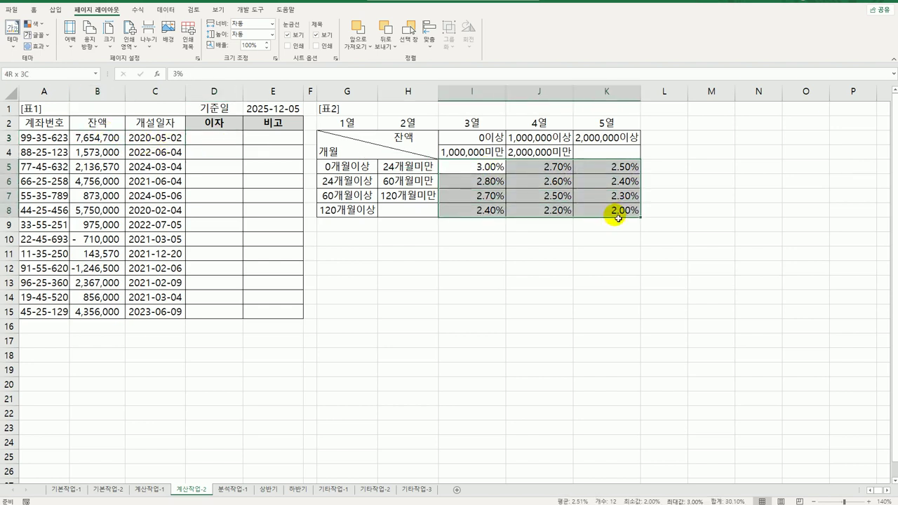
{"action": "left_click", "coordinate": [228, 142]}
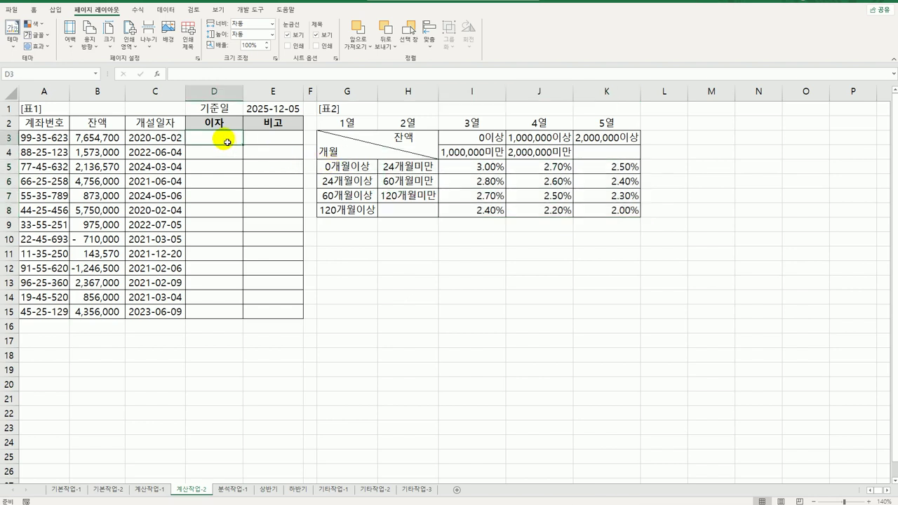
- Compare the 표1 balances, including the negative one in B10, with the balance brackets and month brackets of 표2
{"action": "left_click", "coordinate": [116, 142]}
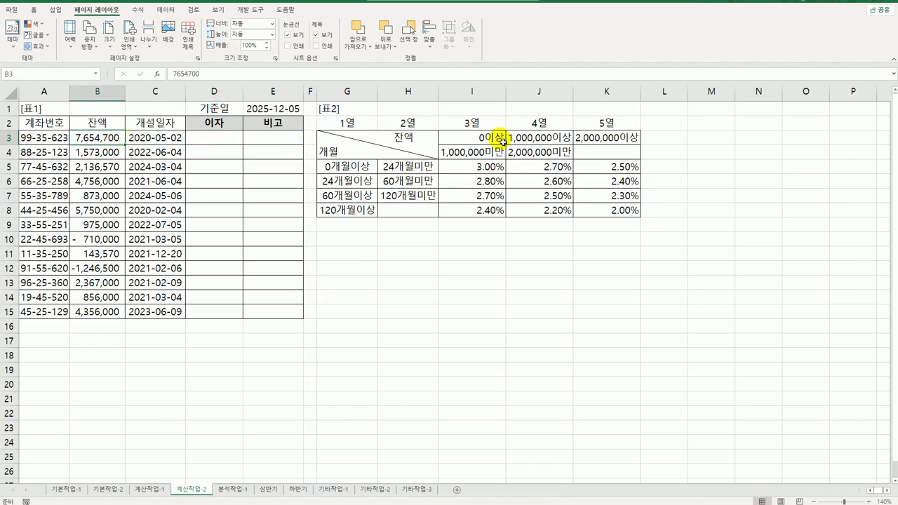
{"action": "left_click_drag", "start_coordinate": [491, 138], "coordinate": [606, 139]}
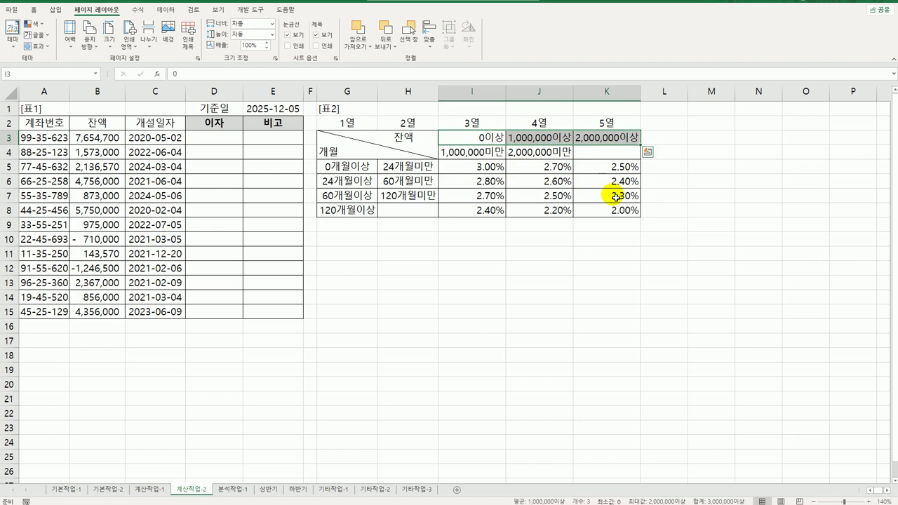
{"action": "left_click", "coordinate": [424, 168]}
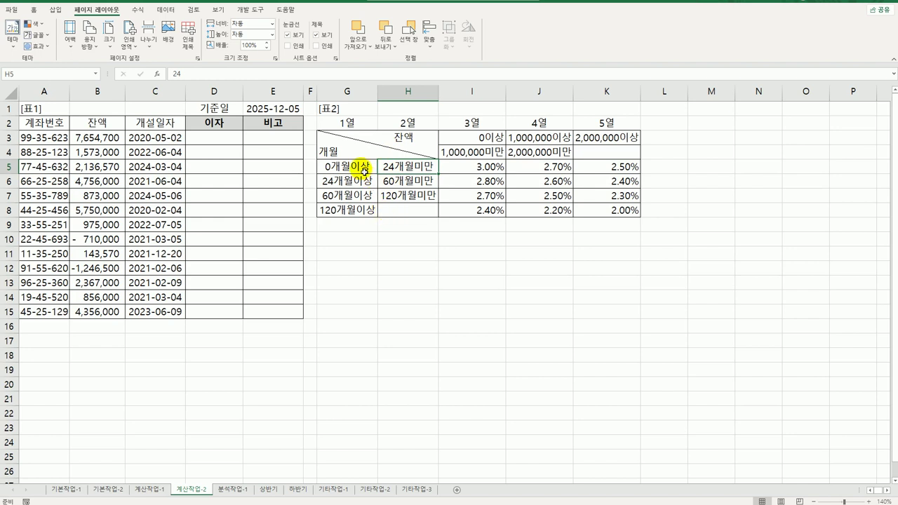
{"action": "left_click_drag", "start_coordinate": [365, 171], "coordinate": [363, 209]}
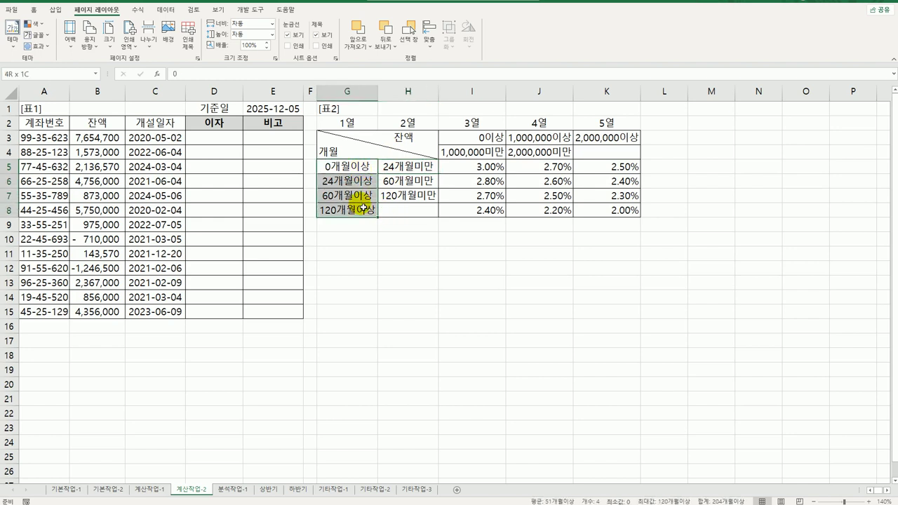
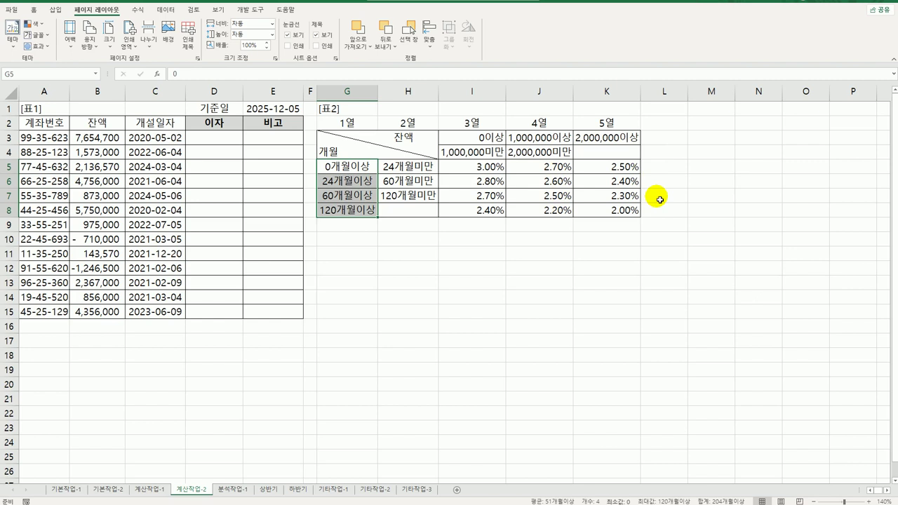
{"action": "left_click", "coordinate": [505, 145]}
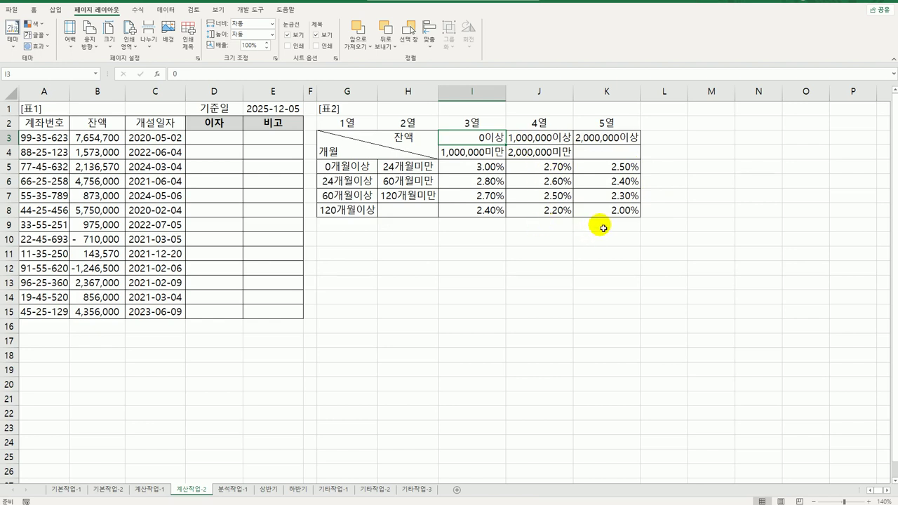
{"action": "left_click", "coordinate": [237, 141]}
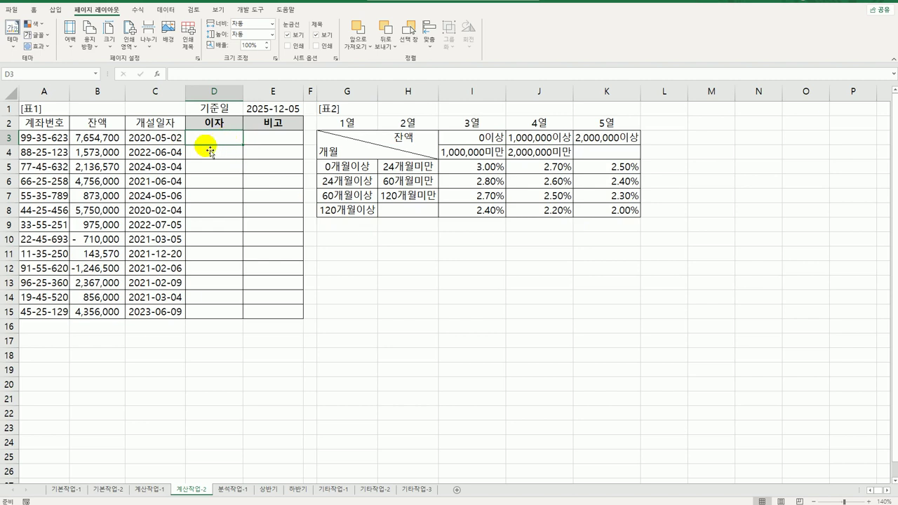
{"action": "left_click", "coordinate": [109, 142]}
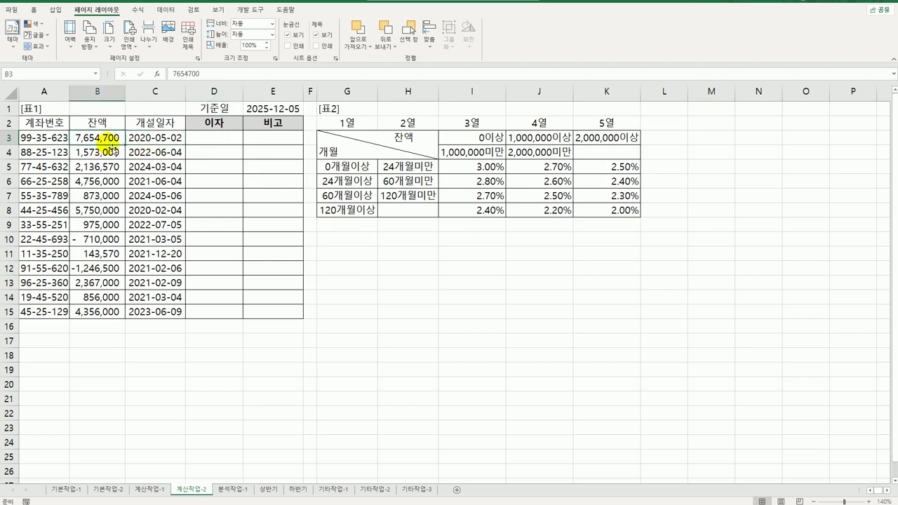
{"action": "left_click", "coordinate": [111, 238]}
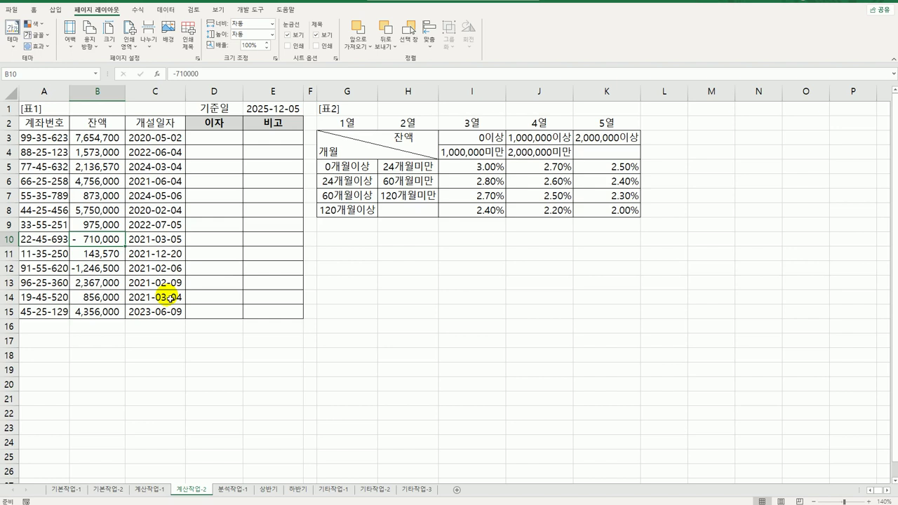
{"action": "left_click_drag", "start_coordinate": [489, 139], "coordinate": [600, 138]}
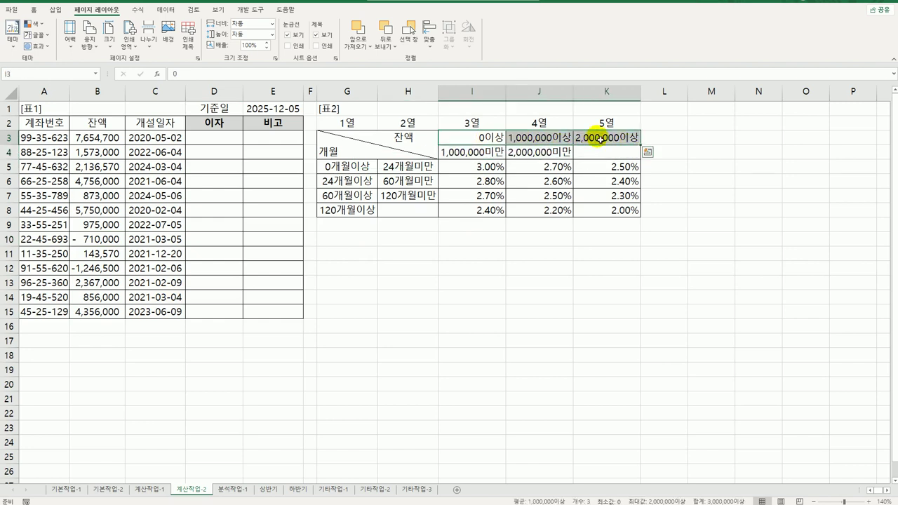
- Enter the formula =ABS(B3) in D3, the first 이자 cell of 표1, to get the balance's absolute value
{"action": "left_click", "coordinate": [239, 142]}
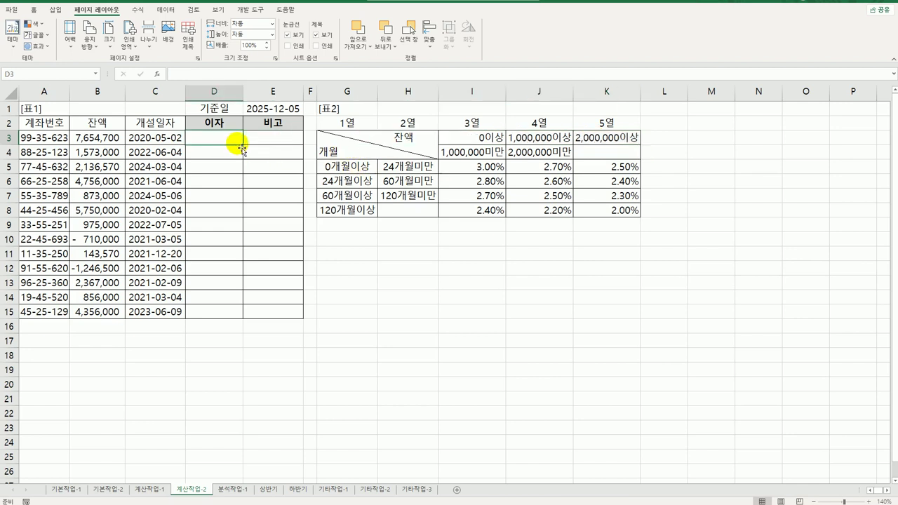
{"action": "type", "text": "="}
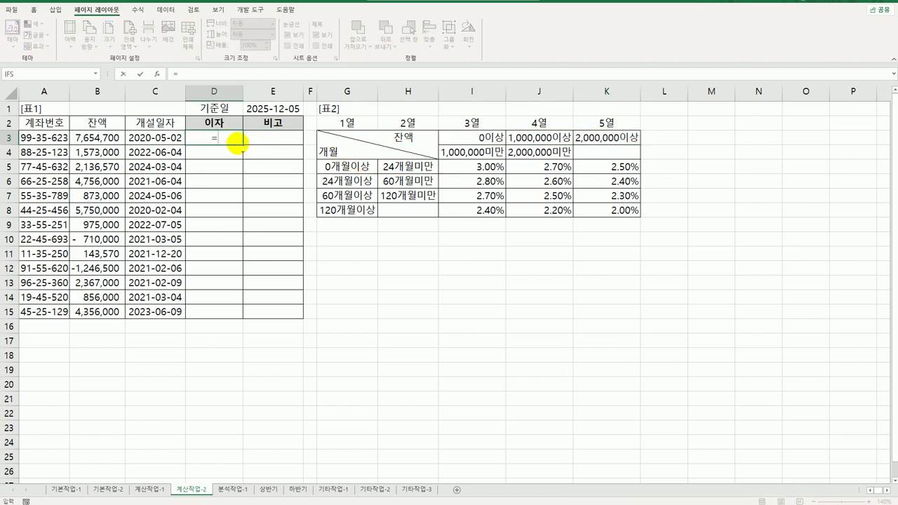
{"action": "type", "text": "abs"}
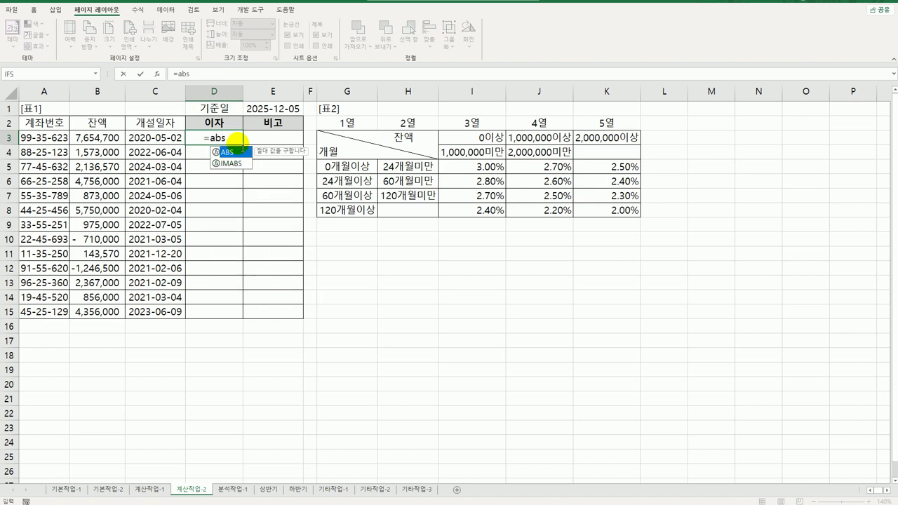
{"action": "type", "text": "("}
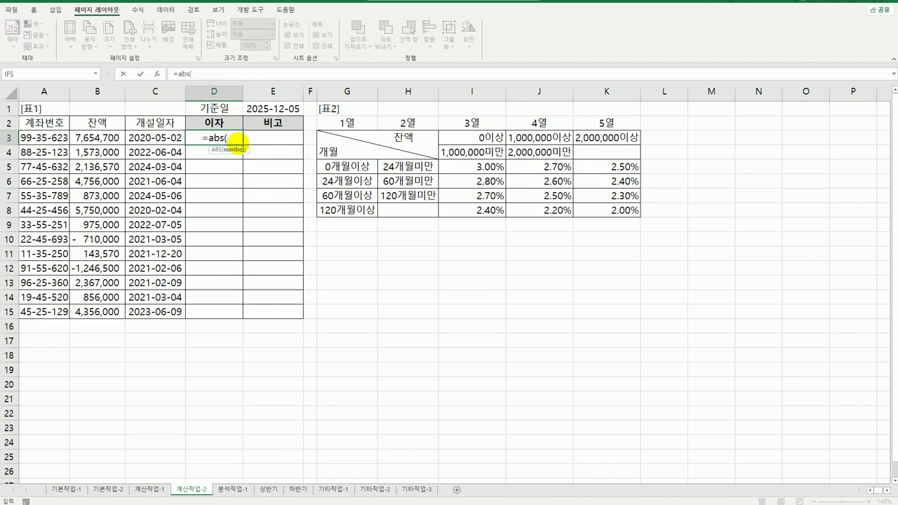
{"action": "left_click", "coordinate": [112, 138]}
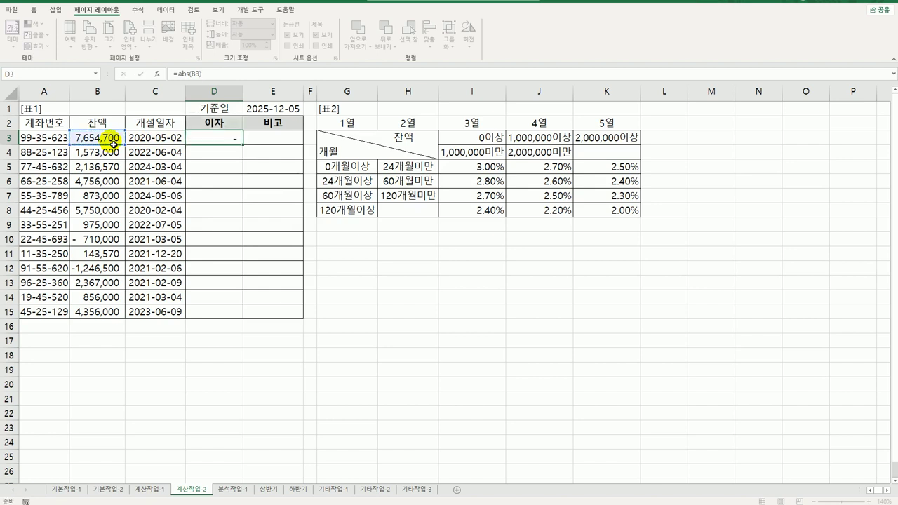
{"action": "key", "text": "Return"}
- Fill the ABS formula from D3 down the 이자 column through D15
{"action": "left_click", "coordinate": [214, 138]}
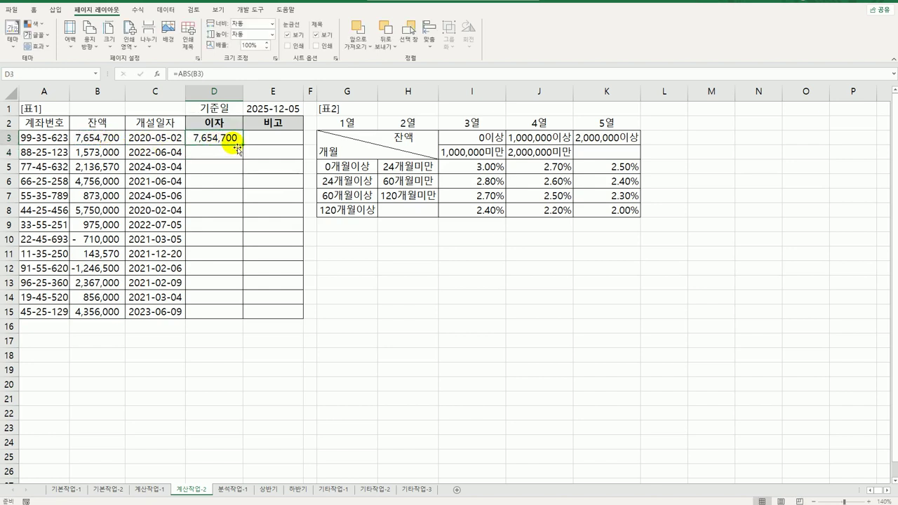
{"action": "left_click_drag", "start_coordinate": [247, 148], "coordinate": [243, 321]}
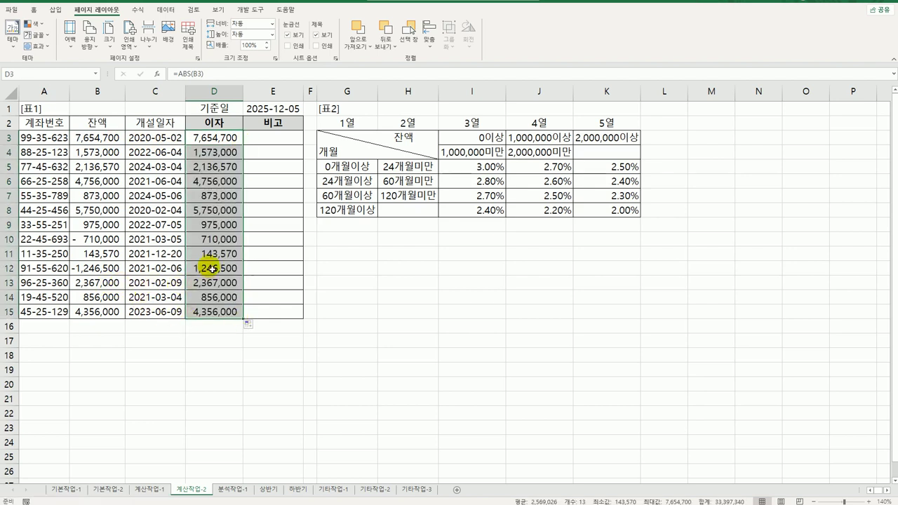
{"action": "left_click", "coordinate": [231, 151], "text": "shift"}
{"action": "left_click", "coordinate": [231, 138]}
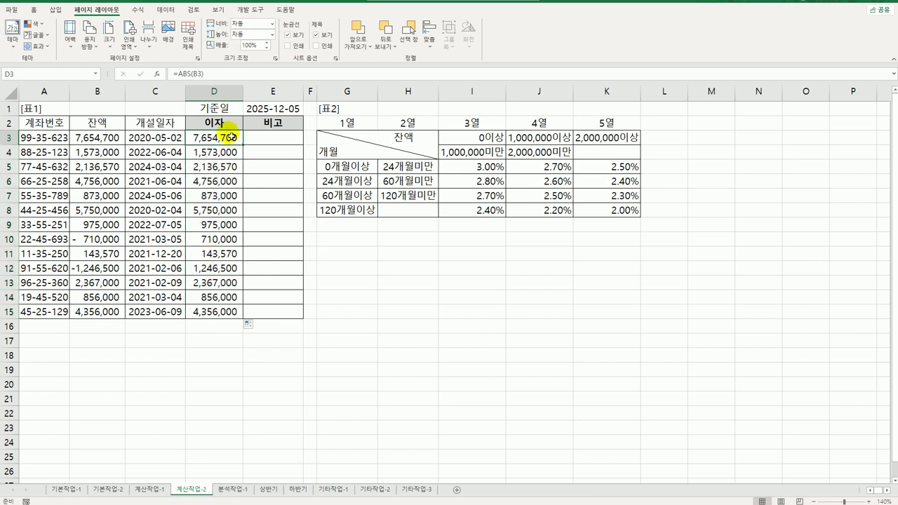
- Examine how the balance brackets in I3:K3 of 표2 correspond to the rate columns labelled 3열 and 4열
{"action": "left_click_drag", "start_coordinate": [481, 140], "coordinate": [611, 142]}
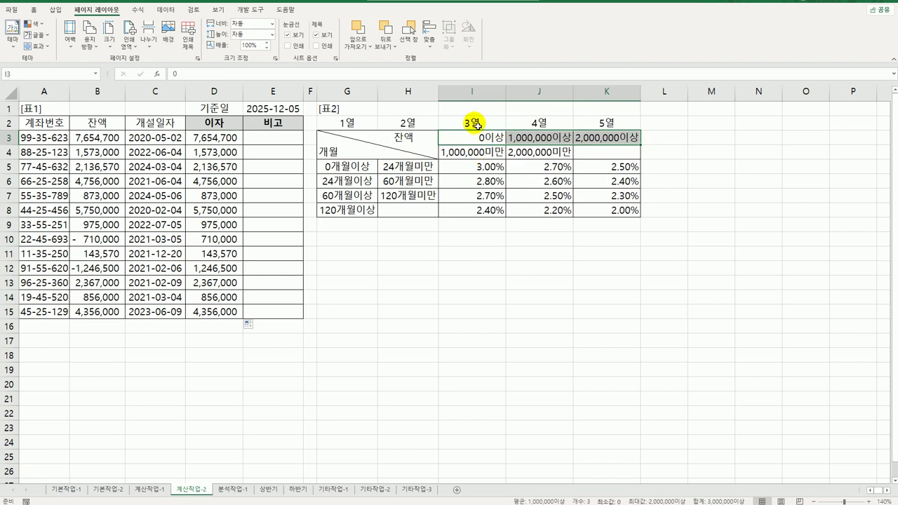
{"action": "left_click_drag", "start_coordinate": [477, 123], "coordinate": [477, 212]}
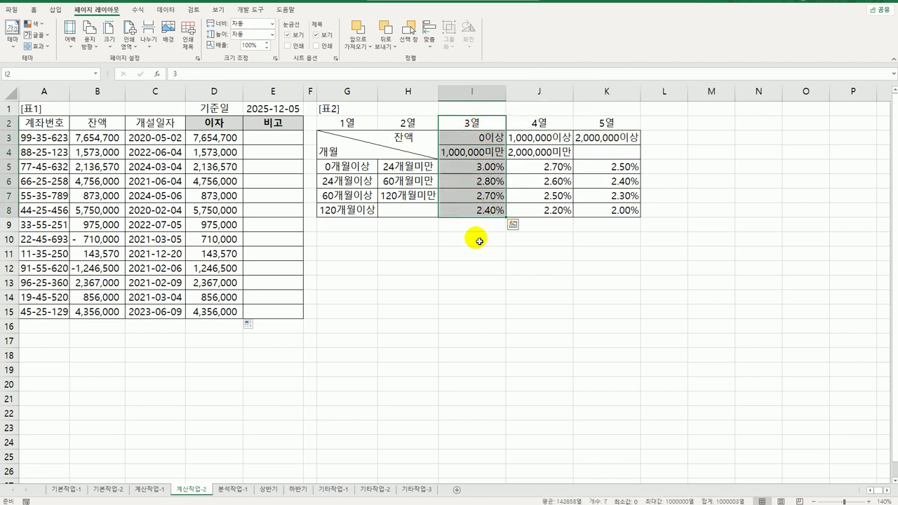
{"action": "left_click", "coordinate": [541, 145]}
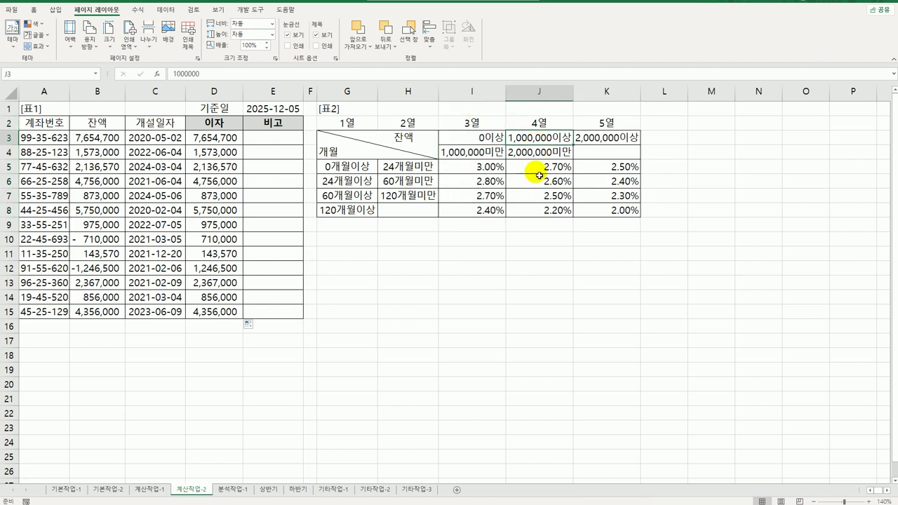
{"action": "left_click_drag", "start_coordinate": [535, 117], "coordinate": [543, 217]}
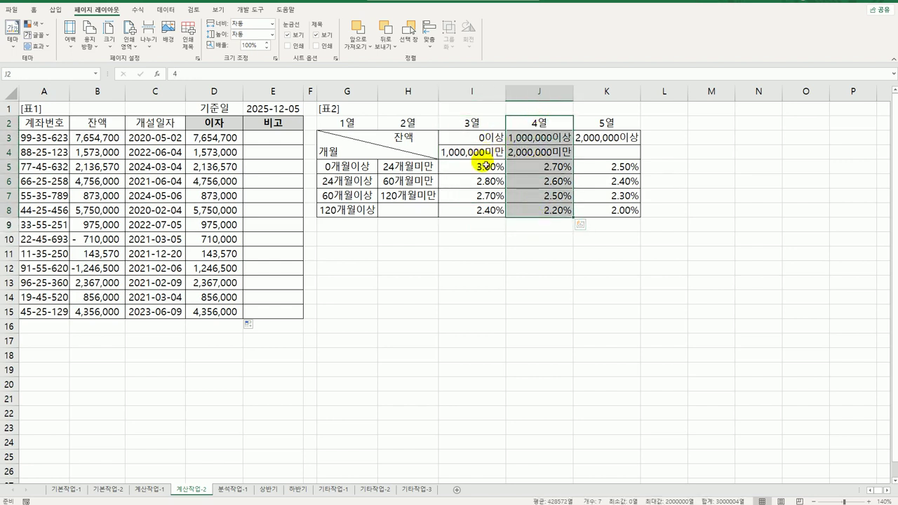
{"action": "left_click_drag", "start_coordinate": [486, 132], "coordinate": [489, 211]}
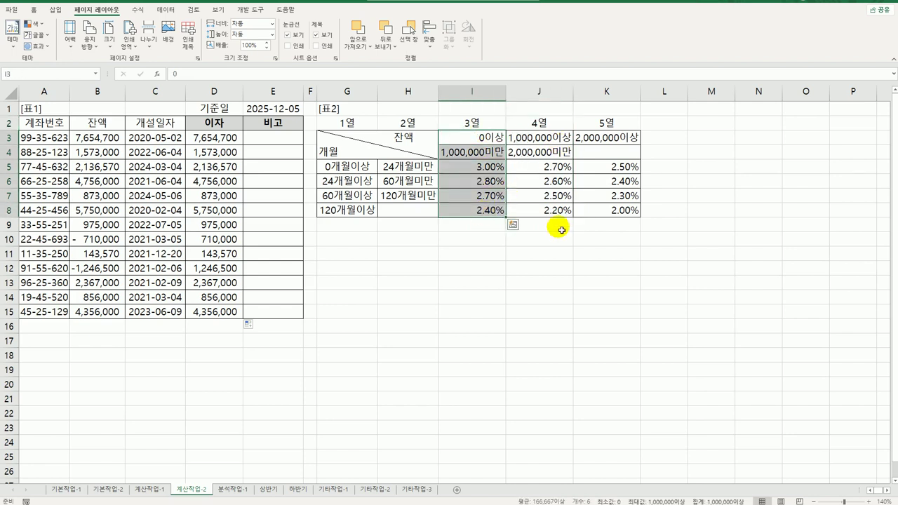
{"action": "left_click", "coordinate": [496, 125]}
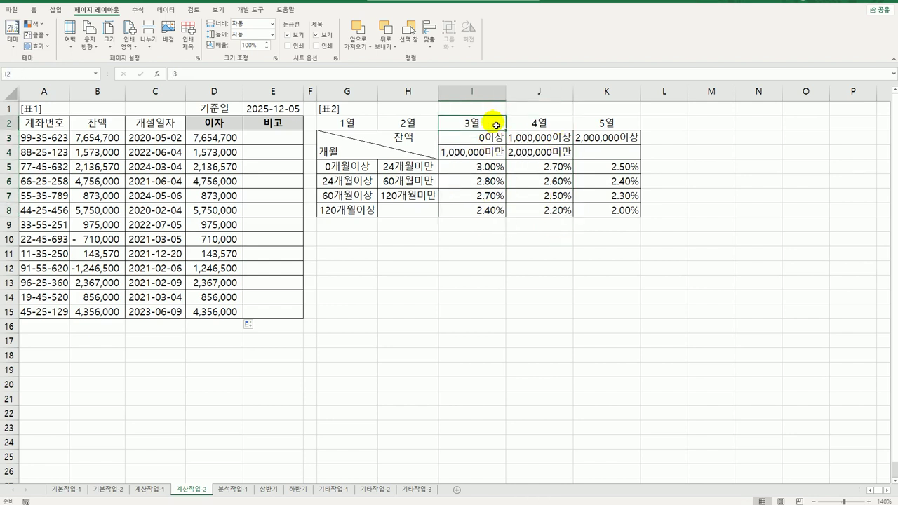
- Examine the column numbers above 표2 from 1열 to 5열, especially the rate column numbers in I2:K2
{"action": "left_click", "coordinate": [349, 124]}
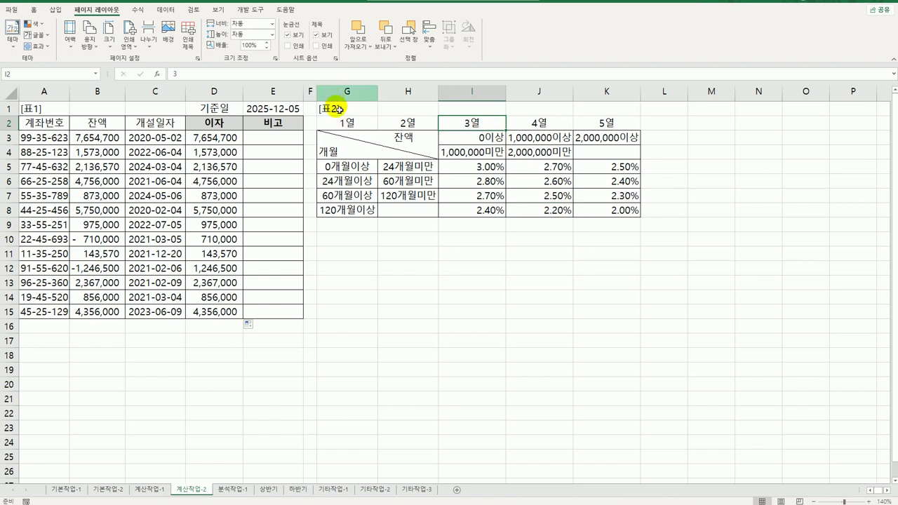
{"action": "left_click", "coordinate": [408, 123]}
{"action": "left_click", "coordinate": [471, 124]}
{"action": "left_click", "coordinate": [536, 124]}
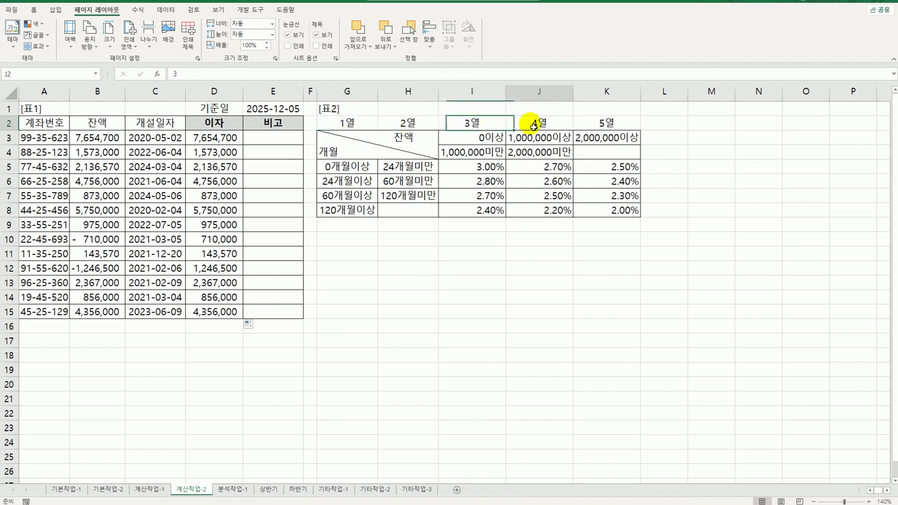
{"action": "left_click", "coordinate": [609, 127]}
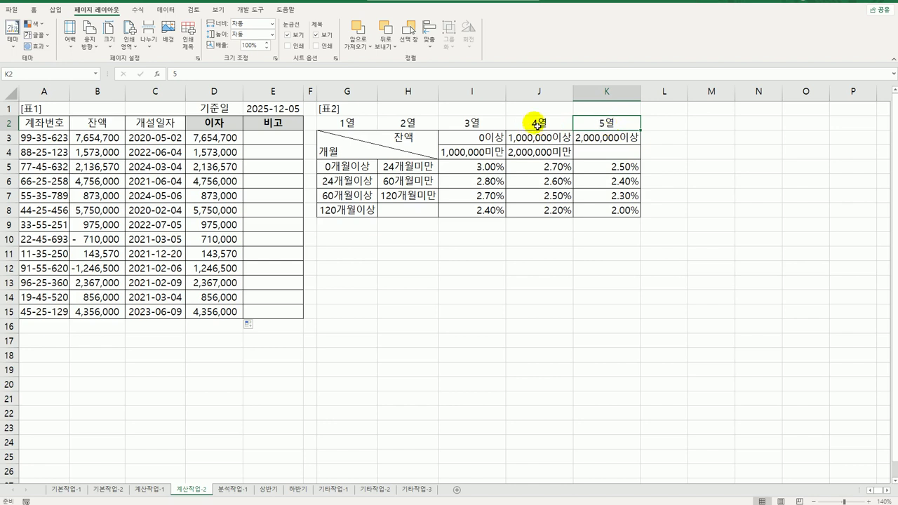
{"action": "left_click", "coordinate": [499, 124]}
{"action": "left_click", "coordinate": [523, 124]}
{"action": "left_click", "coordinate": [600, 124]}
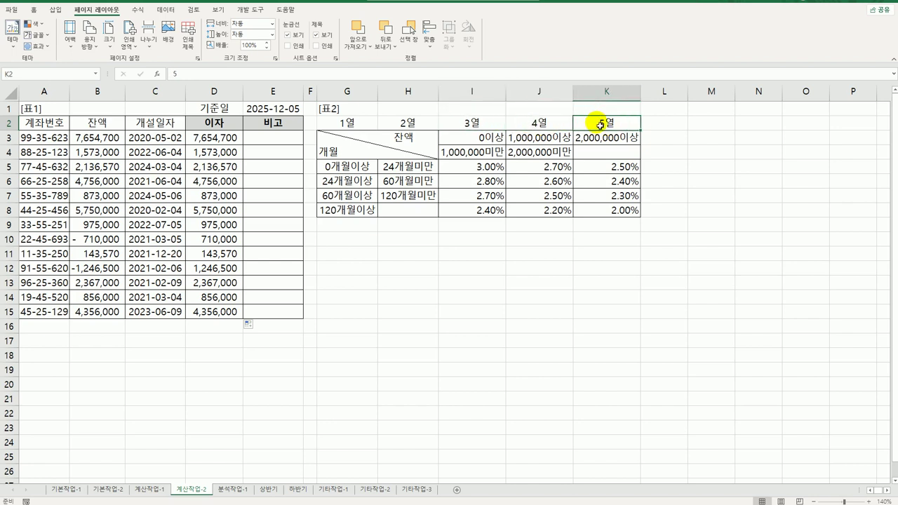
{"action": "left_click_drag", "start_coordinate": [491, 124], "coordinate": [581, 125]}
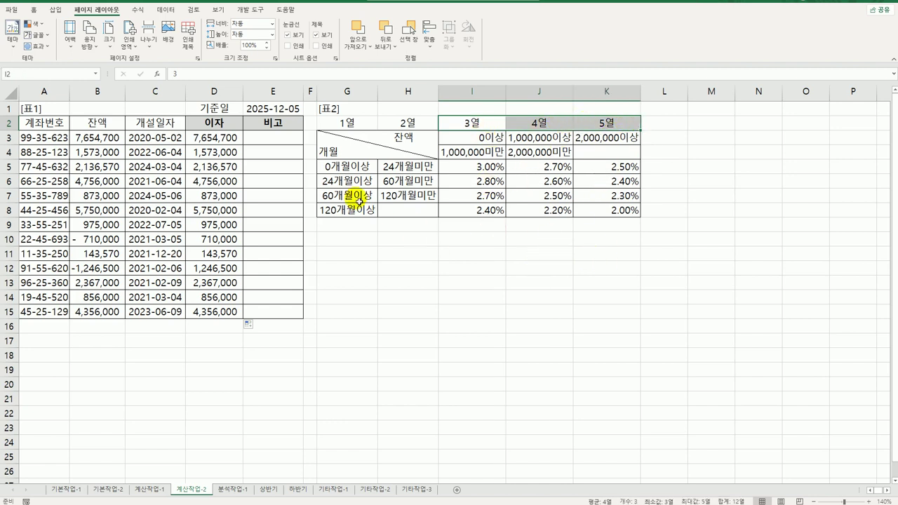
- Wrap the ABS(B3) expression in D3 in a LOOKUP function as its lookup_value
{"action": "left_click", "coordinate": [224, 137]}
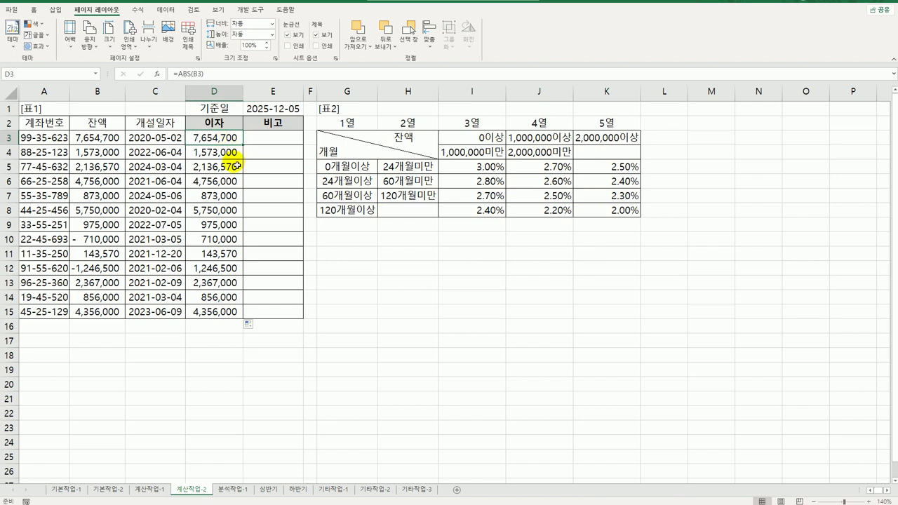
{"action": "double_click", "coordinate": [197, 137]}
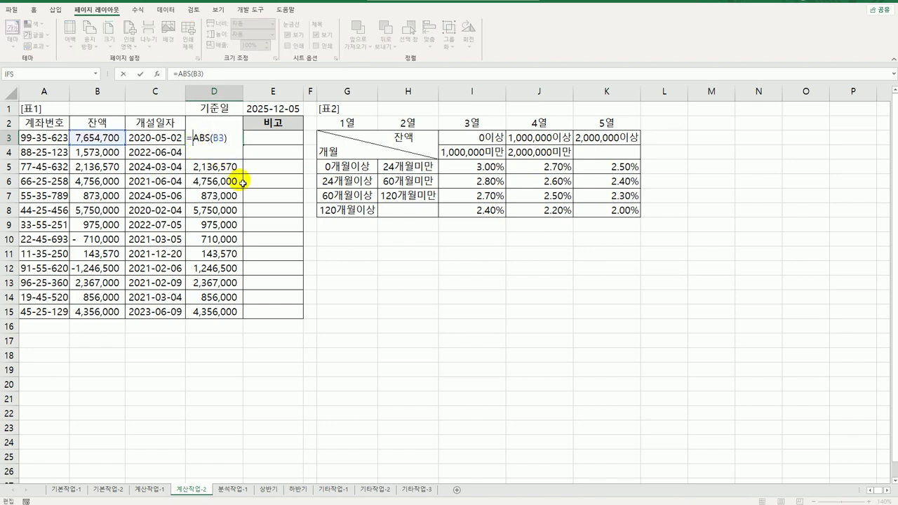
{"action": "type", "text": "lo"}
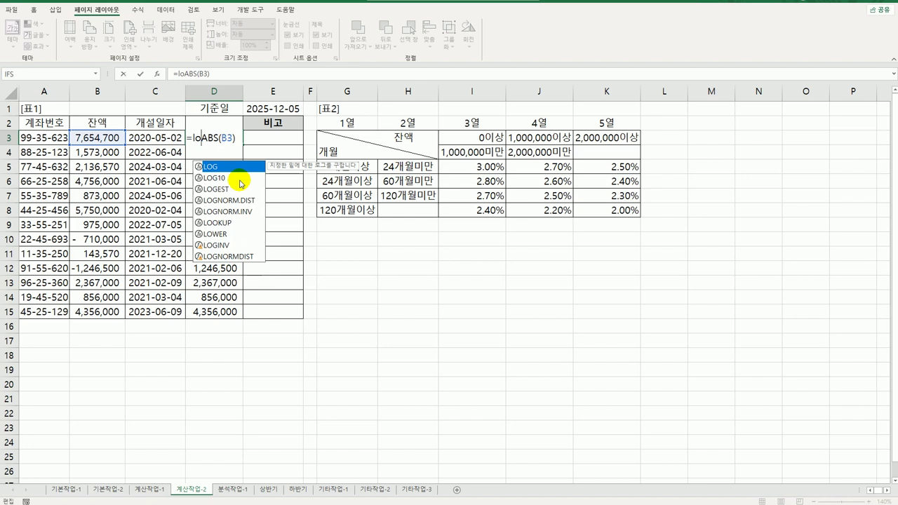
{"action": "type", "text": "ok"}
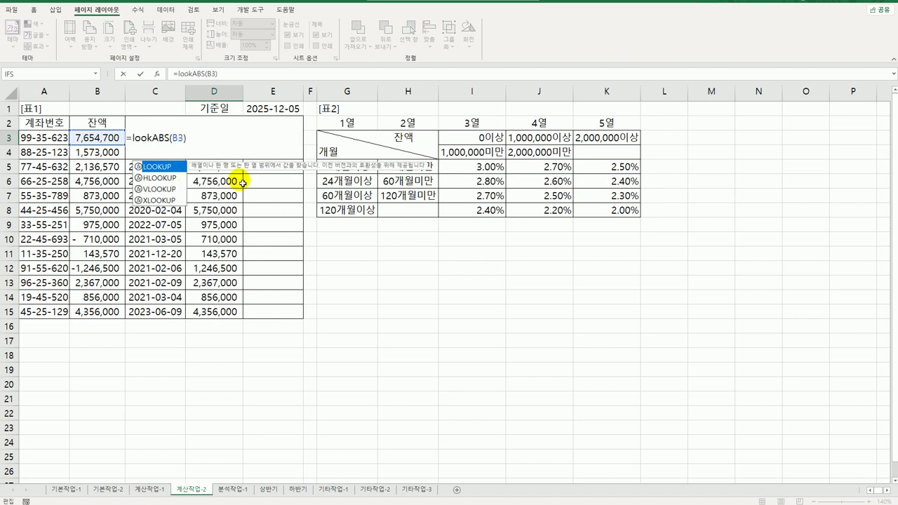
{"action": "key", "text": "Tab"}
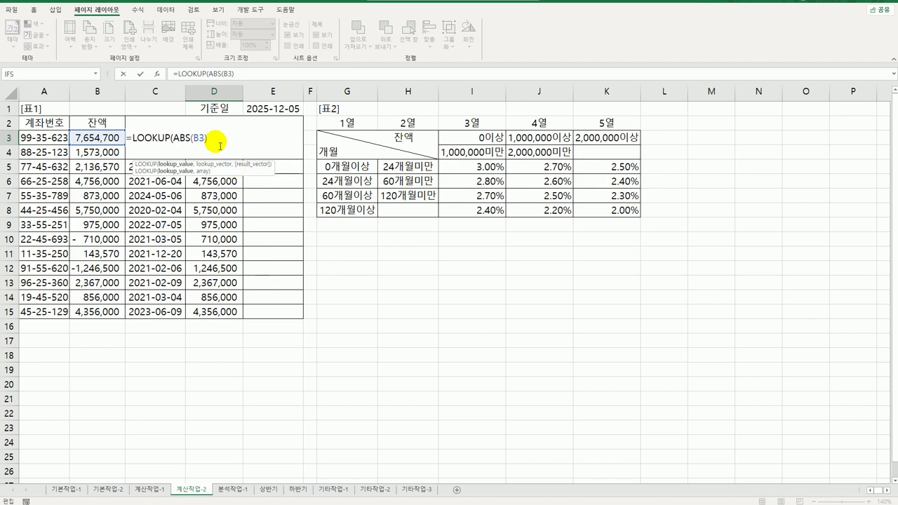
{"action": "left_click", "coordinate": [218, 145]}
{"action": "type", "text": ","}
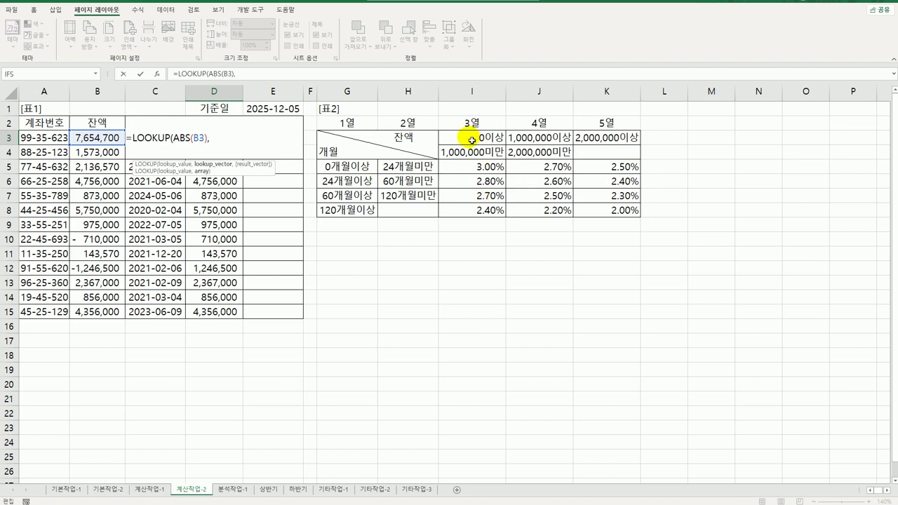
- Set the lookup vector to $I$3:$K$3 and the result vector to $I$2:$K$2, commit the D3 formula and check its result against 표2
{"action": "left_click_drag", "start_coordinate": [472, 140], "coordinate": [577, 141]}
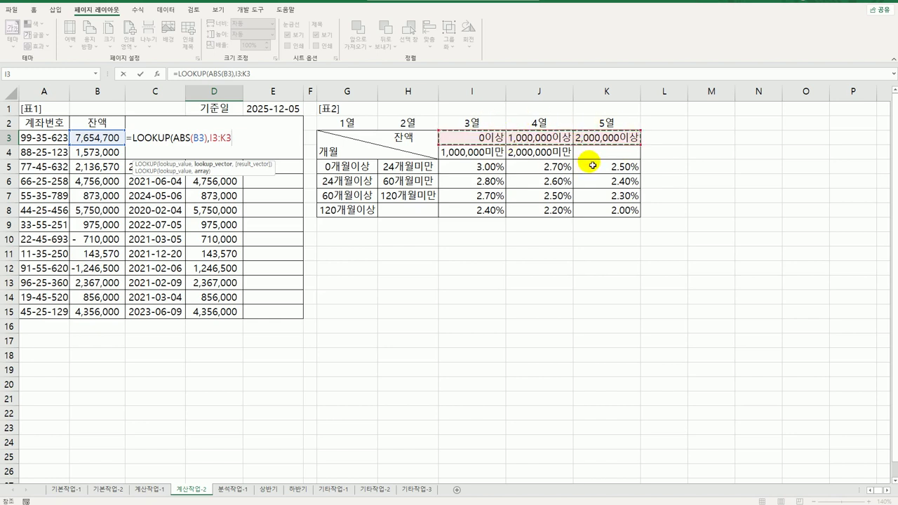
{"action": "key", "text": "F4"}
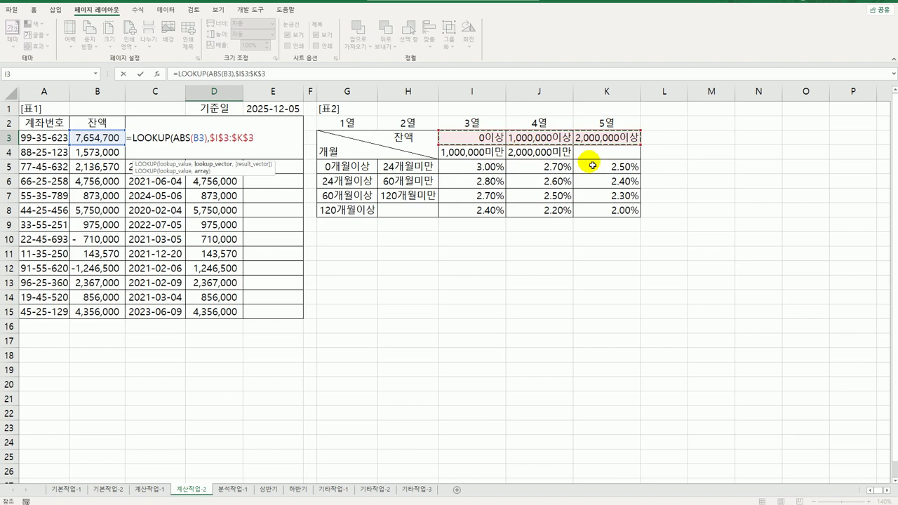
{"action": "type", "text": ","}
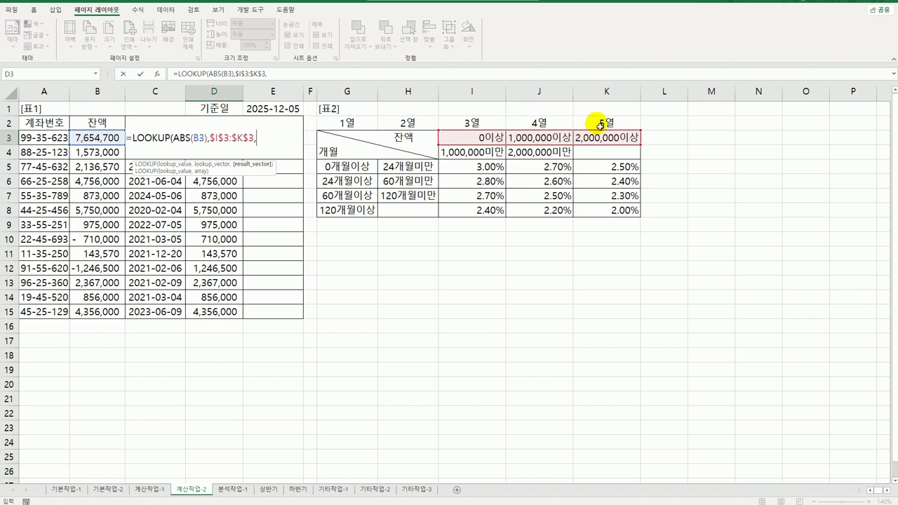
{"action": "left_click_drag", "start_coordinate": [474, 125], "coordinate": [607, 123]}
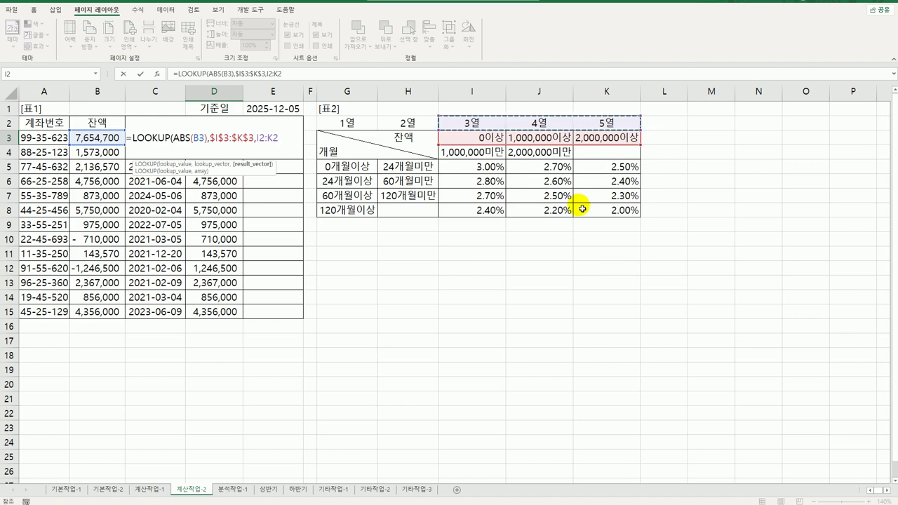
{"action": "key", "text": "F4"}
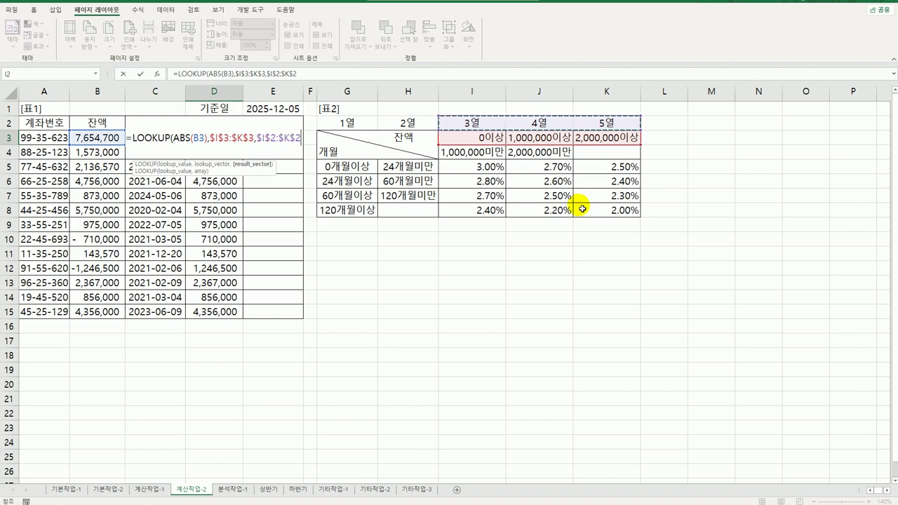
{"action": "type", "text": ")"}
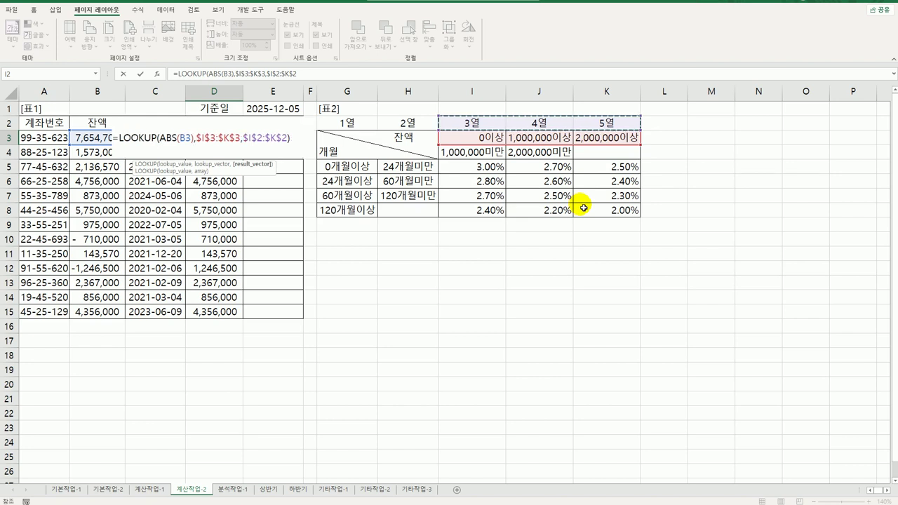
{"action": "key", "text": "Return"}
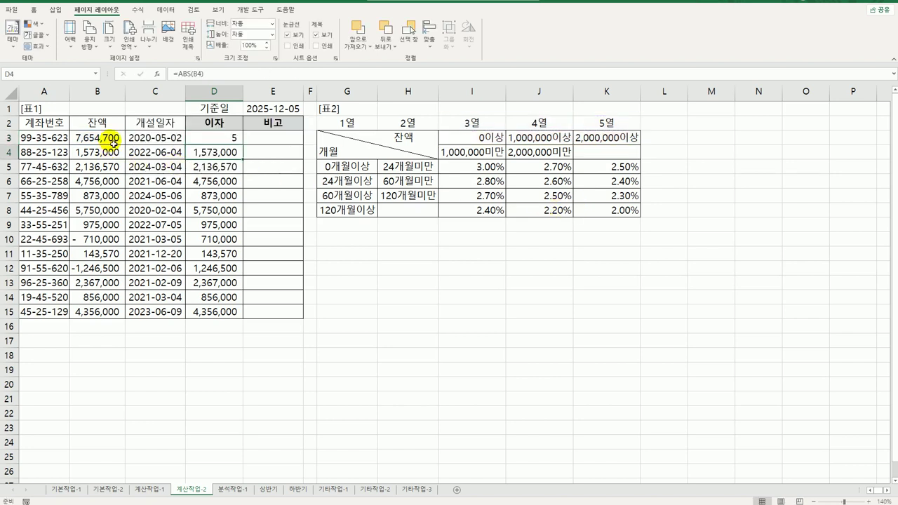
{"action": "left_click", "coordinate": [608, 139]}
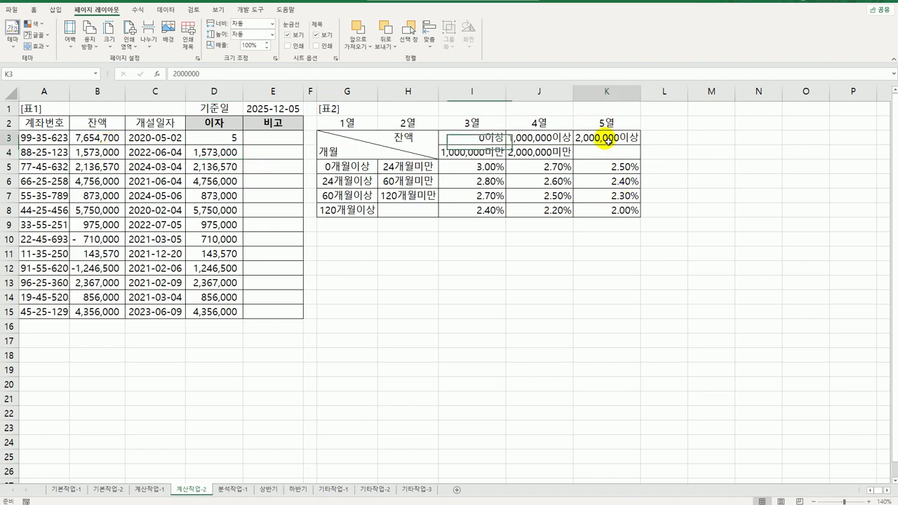
{"action": "left_click", "coordinate": [622, 124]}
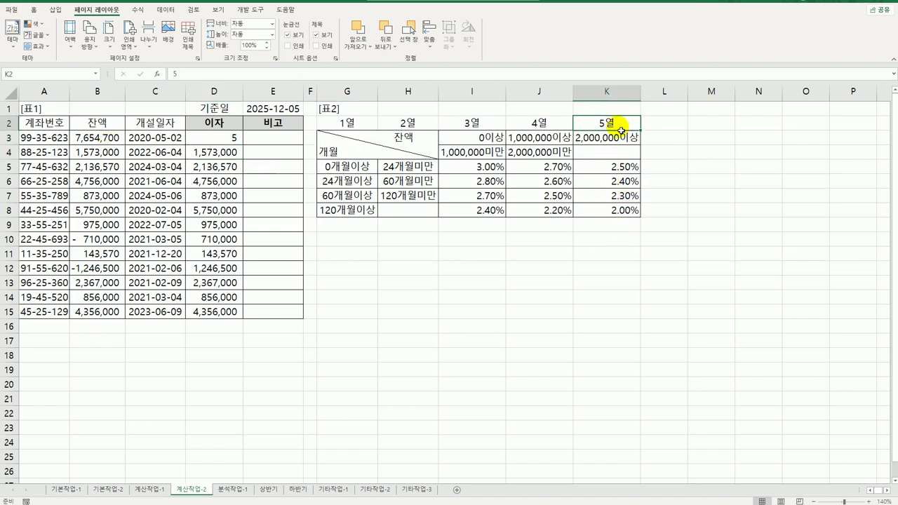
{"action": "left_click", "coordinate": [236, 138]}
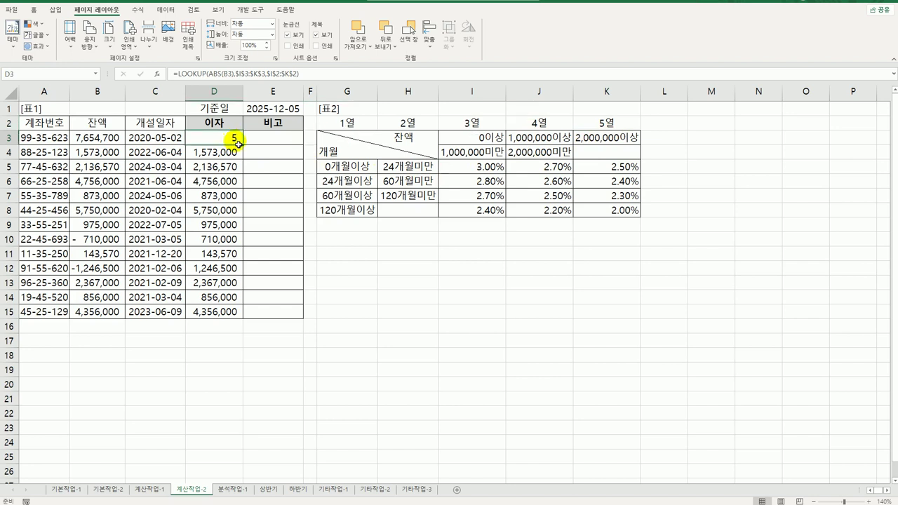
- Fill the D3 LOOKUP formula down to D15 and compare the column numbers with columns I to K of 표2
{"action": "left_click_drag", "start_coordinate": [243, 145], "coordinate": [244, 313]}
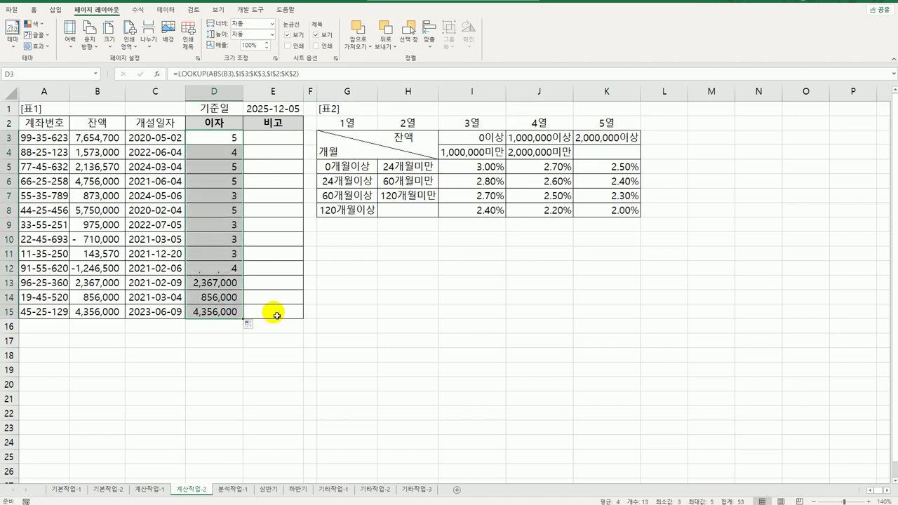
{"action": "left_click", "coordinate": [491, 124]}
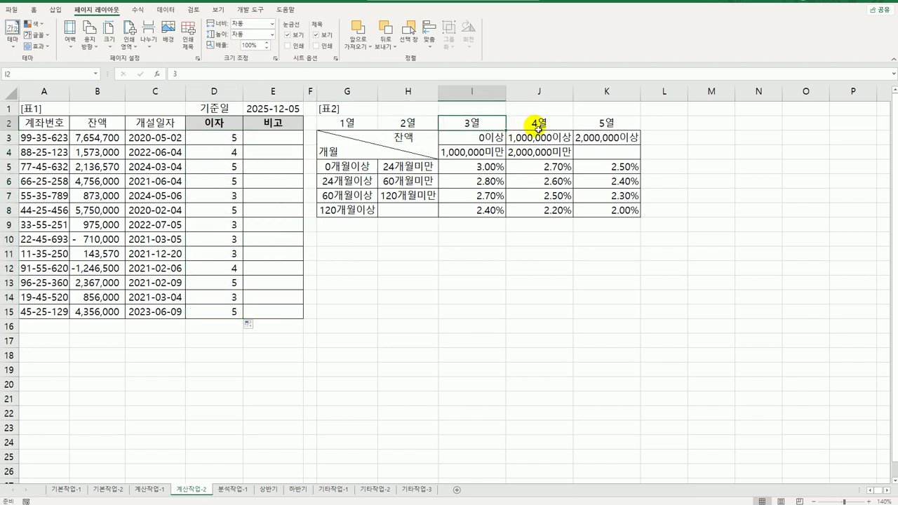
{"action": "left_click", "coordinate": [538, 124]}
{"action": "left_click", "coordinate": [601, 125]}
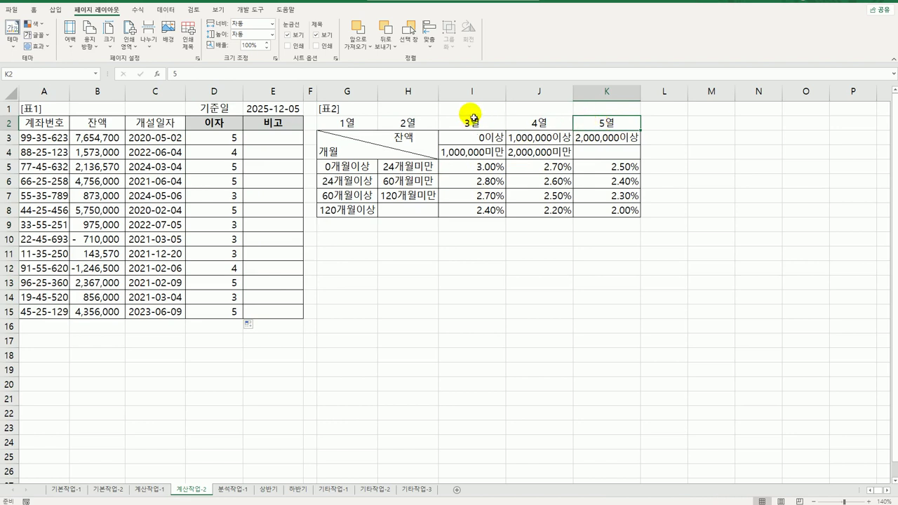
{"action": "left_click_drag", "start_coordinate": [471, 119], "coordinate": [472, 212]}
{"action": "left_click_drag", "start_coordinate": [539, 124], "coordinate": [540, 210]}
{"action": "left_click_drag", "start_coordinate": [604, 124], "coordinate": [621, 210]}
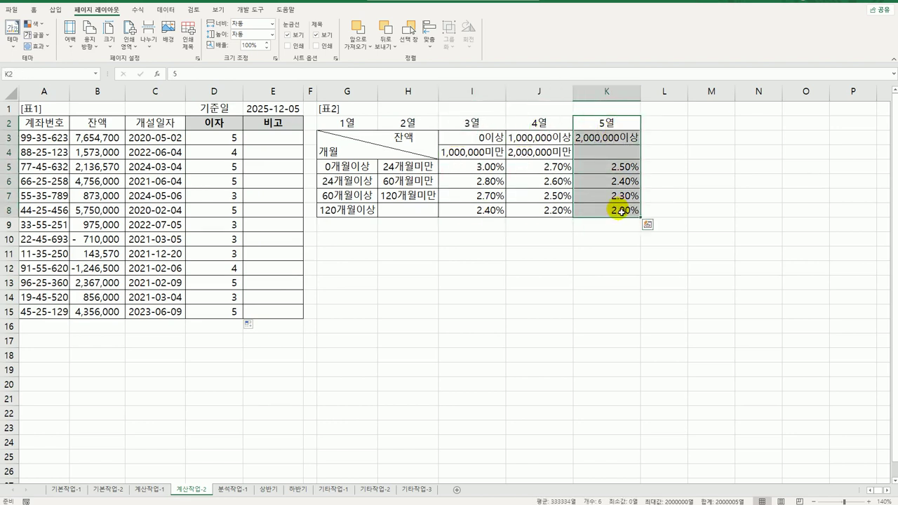
{"action": "left_click", "coordinate": [234, 141]}
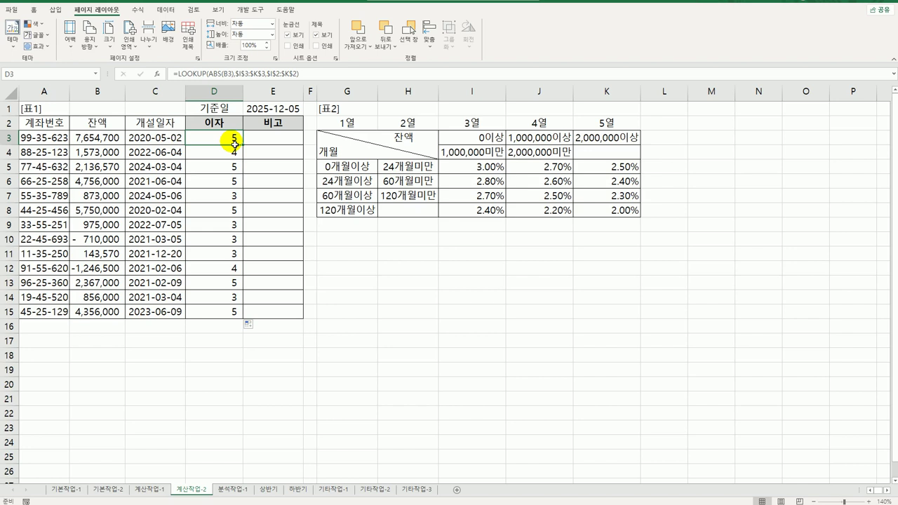
{"action": "double_click", "coordinate": [234, 143]}
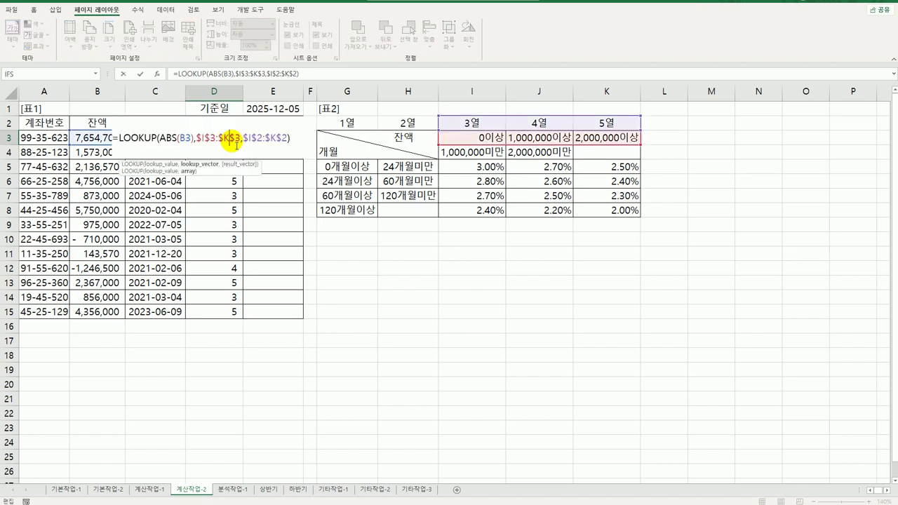
{"action": "left_click", "coordinate": [118, 138]}
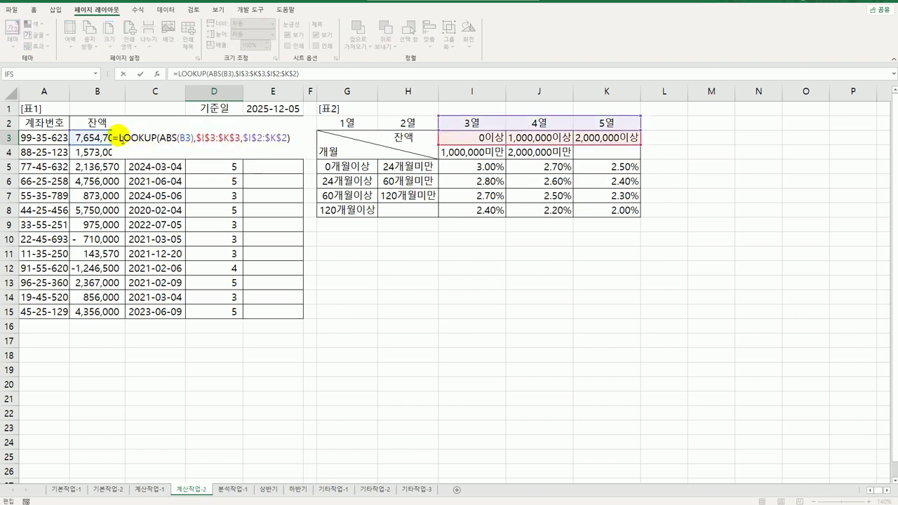
{"action": "type", "text": "vl"}
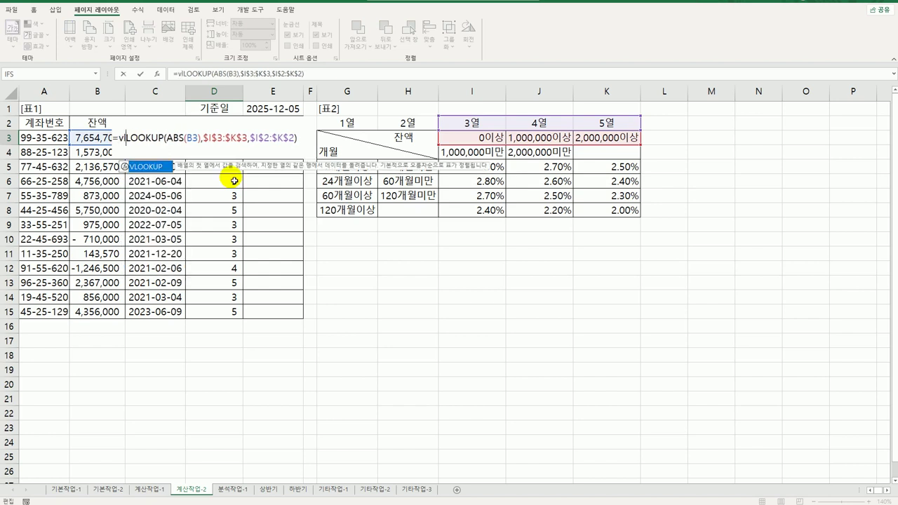
{"action": "key", "text": "Tab"}
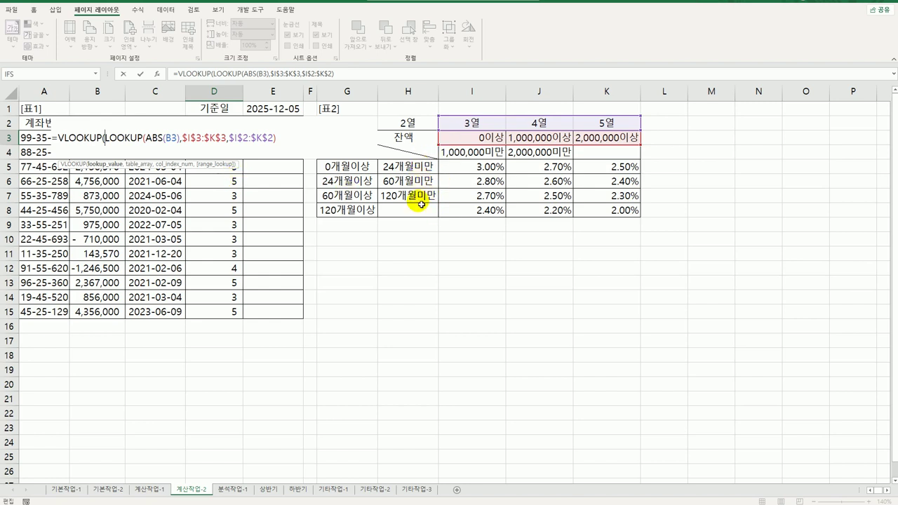
{"action": "key", "text": "Escape"}
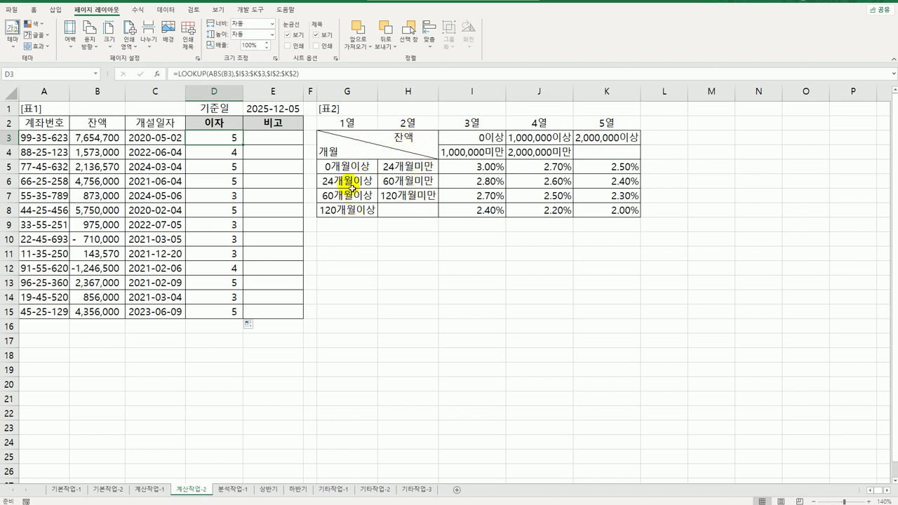
- Examine the month brackets in G5:G8 of 표2 together with the opening date in C3 and the 기준일 in E1
{"action": "left_click_drag", "start_coordinate": [345, 166], "coordinate": [344, 213]}
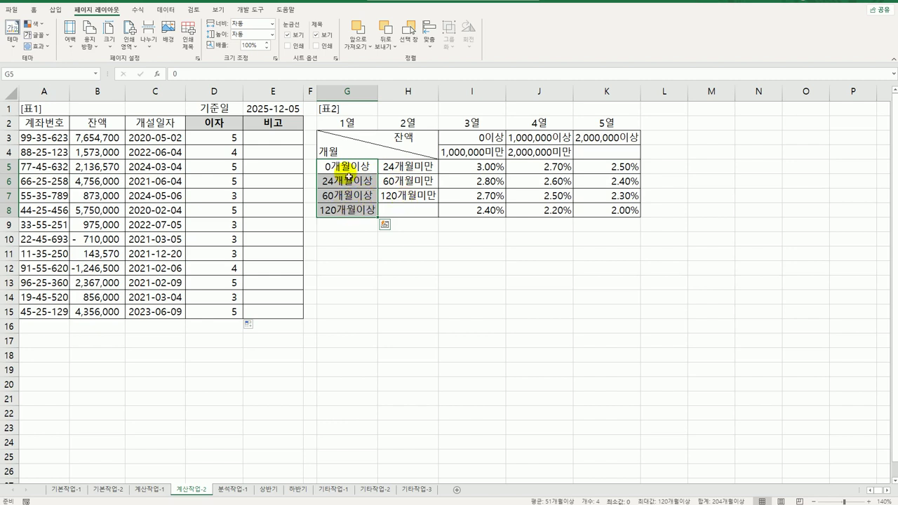
{"action": "left_click_drag", "start_coordinate": [347, 169], "coordinate": [345, 209]}
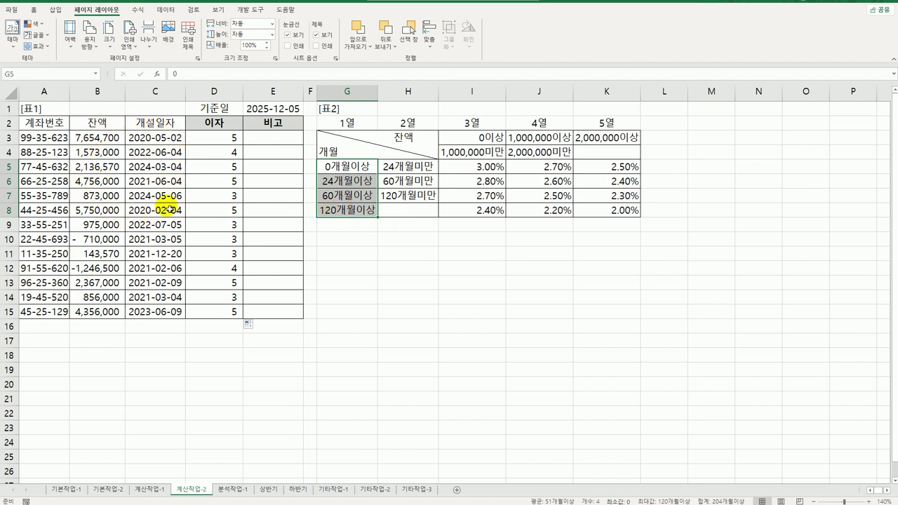
{"action": "left_click", "coordinate": [159, 138]}
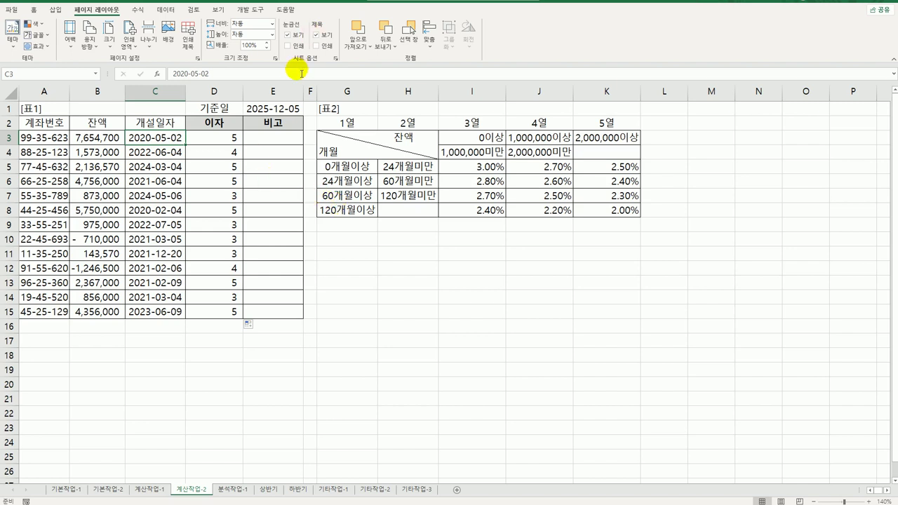
{"action": "left_click", "coordinate": [287, 112]}
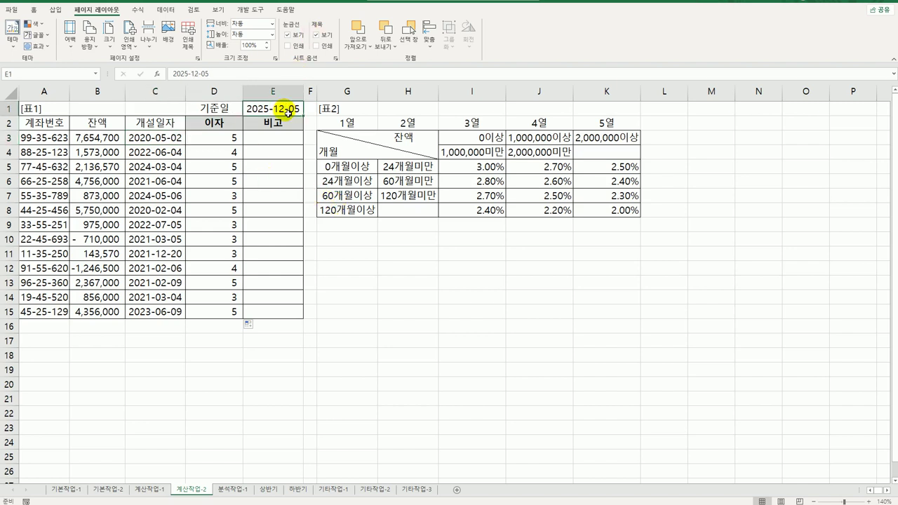
{"action": "left_click", "coordinate": [179, 139]}
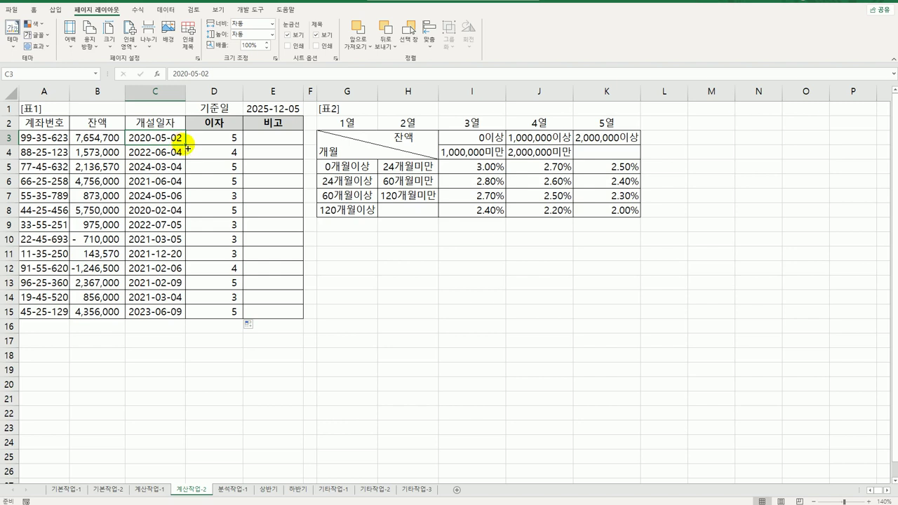
- Insert a VLOOKUP function in front of the LOOKUP expression in D3
{"action": "left_click", "coordinate": [221, 142]}
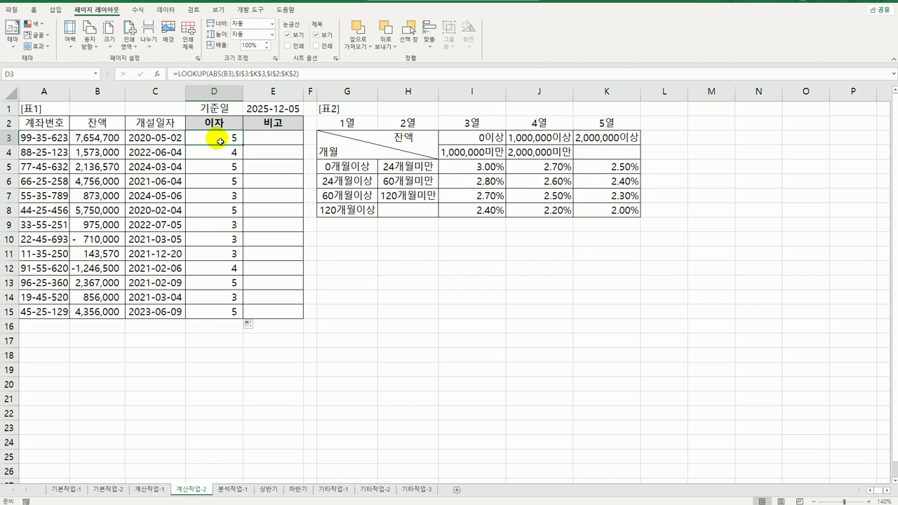
{"action": "double_click", "coordinate": [220, 142]}
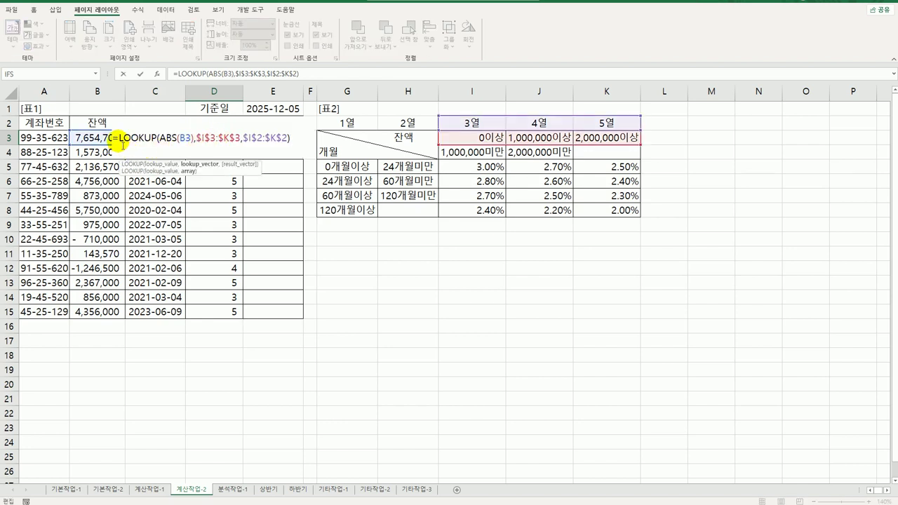
{"action": "key", "text": "Home"}
{"action": "key", "text": "Right"}
{"action": "type", "text": "VLOOKUP("}
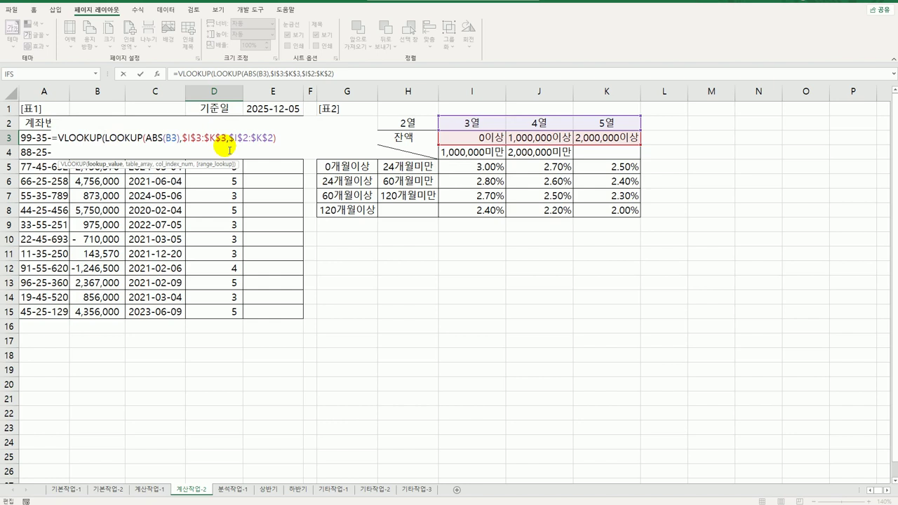
- Set the VLOOKUP lookup_value in D3 to the account months with DAYS($E$1,C3)/30
{"action": "type", "text": "days"}
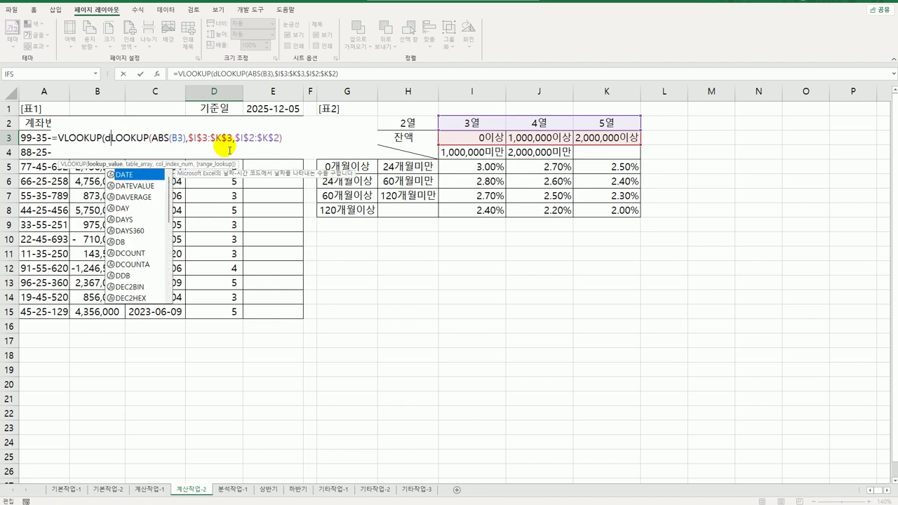
{"action": "key", "text": "Tab"}
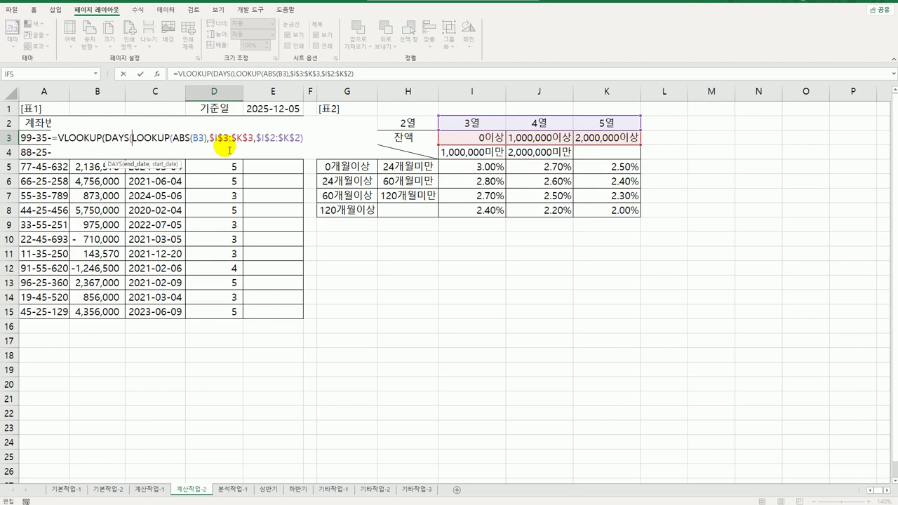
{"action": "left_click", "coordinate": [284, 110]}
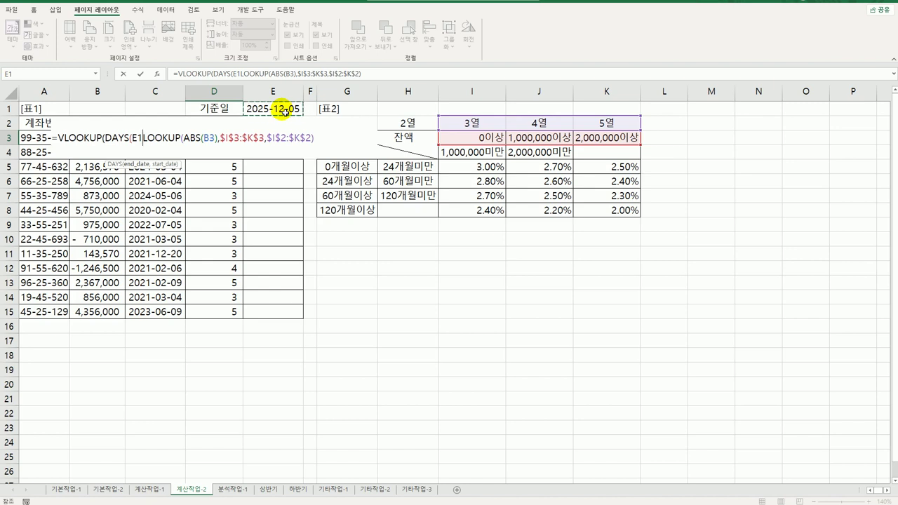
{"action": "key", "text": "F4"}
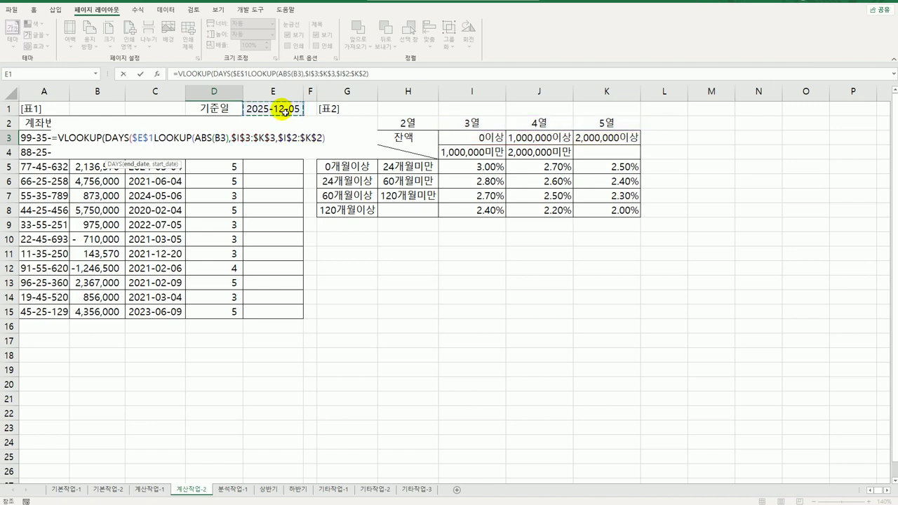
{"action": "type", "text": ","}
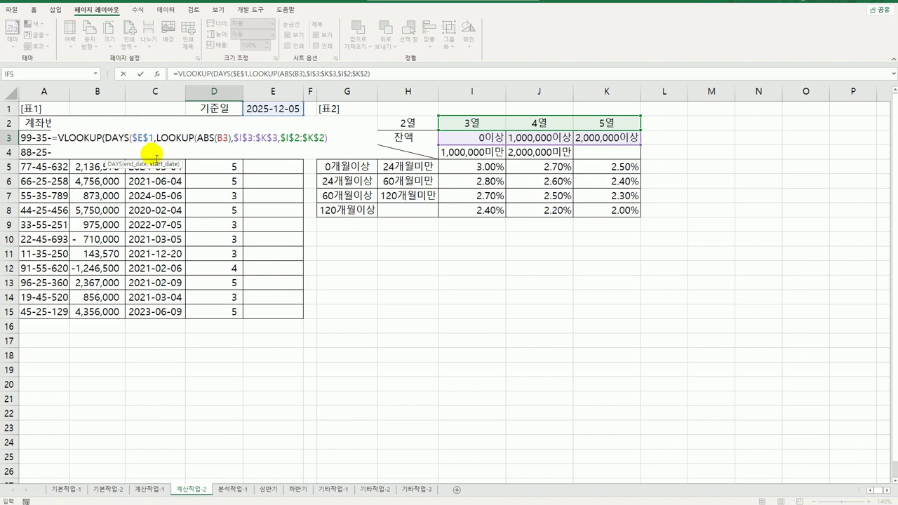
{"action": "left_click", "coordinate": [161, 110]}
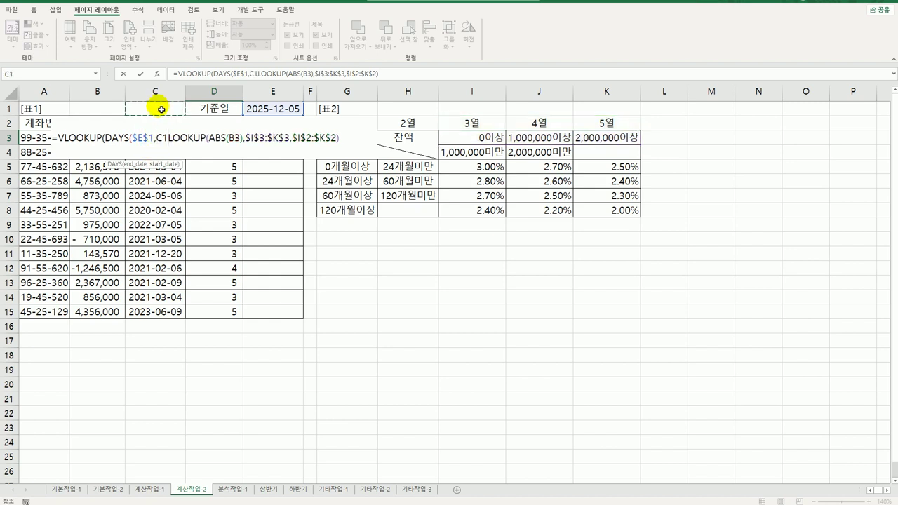
{"action": "key", "text": "Down"}
{"action": "key", "text": "Down"}
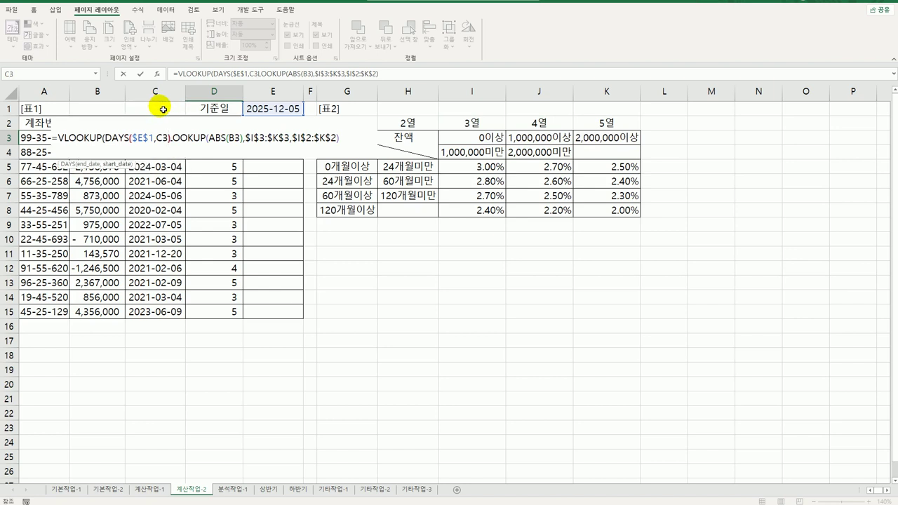
{"action": "type", "text": ")"}
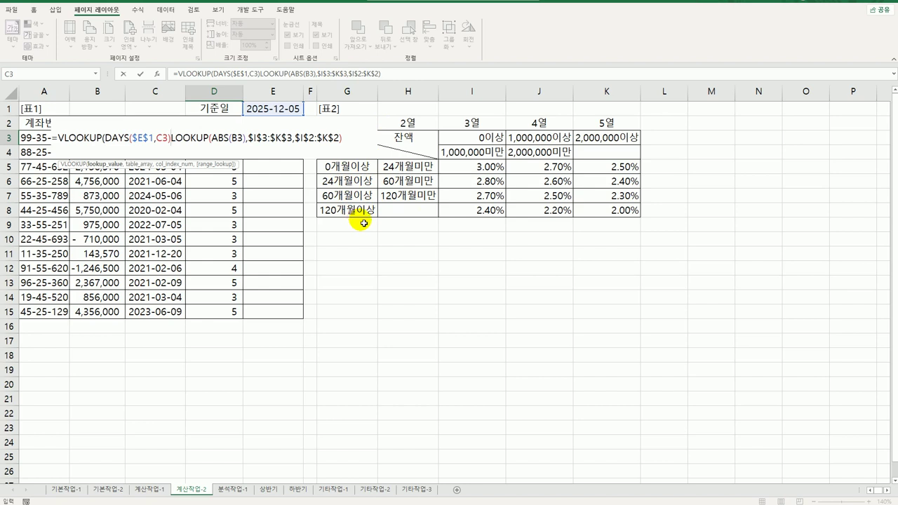
{"action": "type", "text": "/30"}
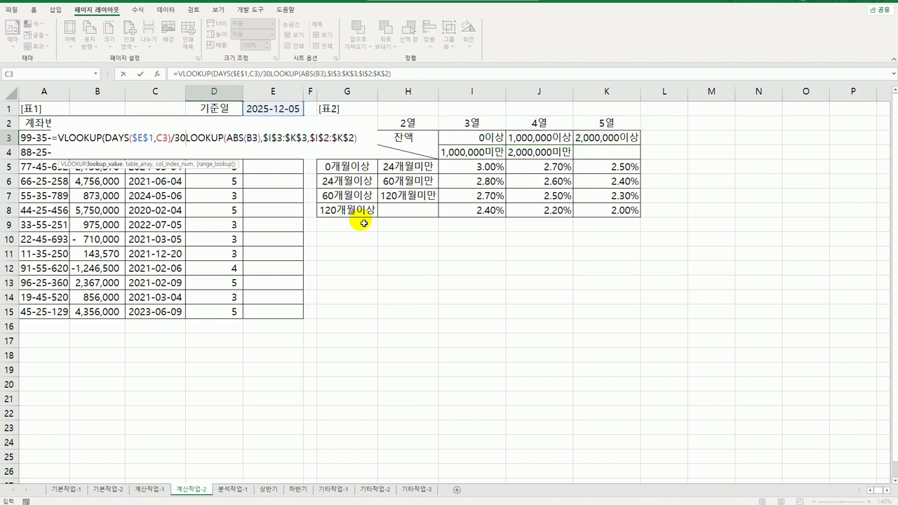
- Set the VLOOKUP table array to $G$5:$K$8 with the LOOKUP as column index, and fill the D3 formula down to D15
{"action": "type", "text": ","}
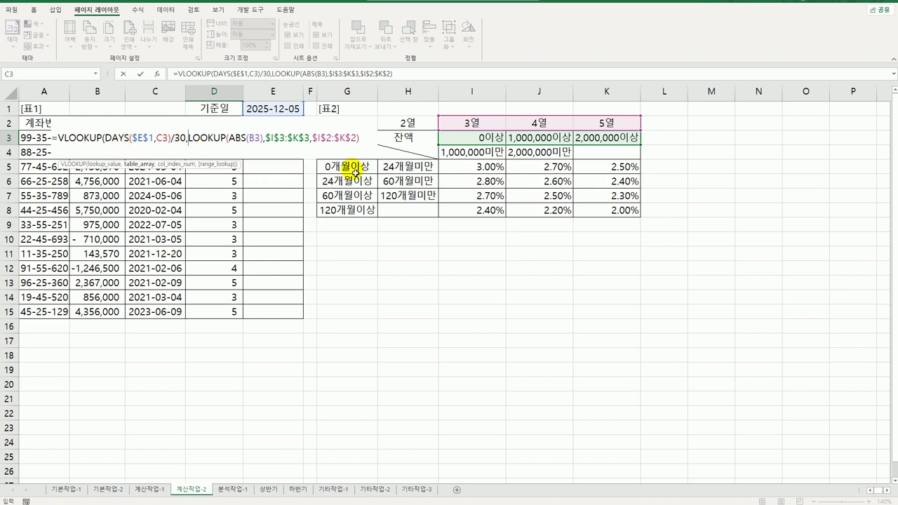
{"action": "left_click_drag", "start_coordinate": [356, 173], "coordinate": [596, 215]}
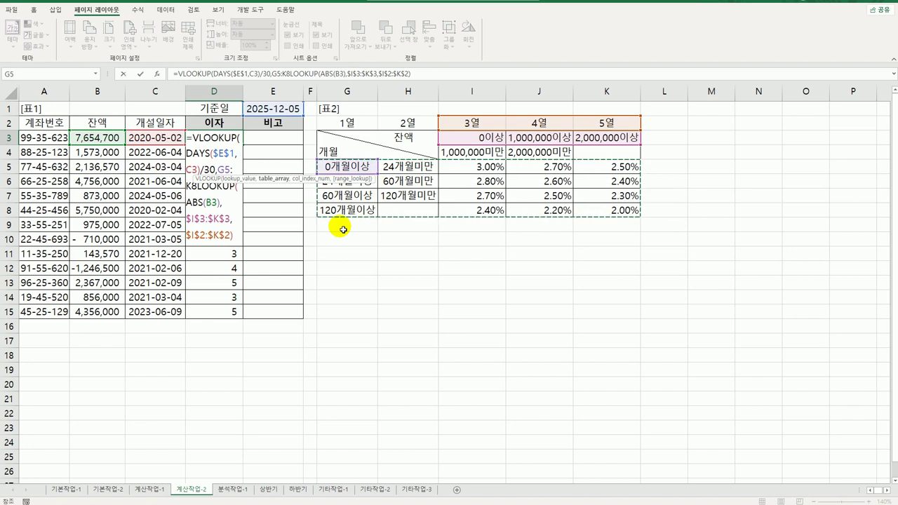
{"action": "key", "text": "F4"}
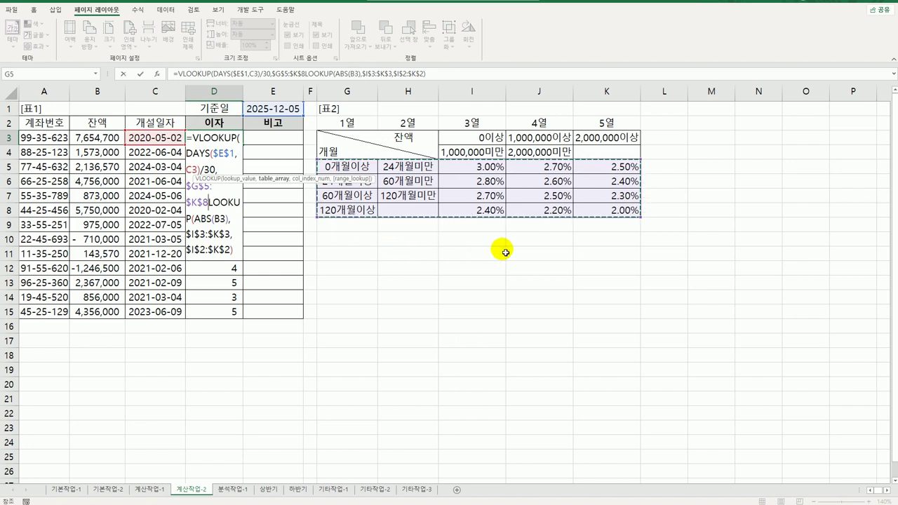
{"action": "type", "text": ","}
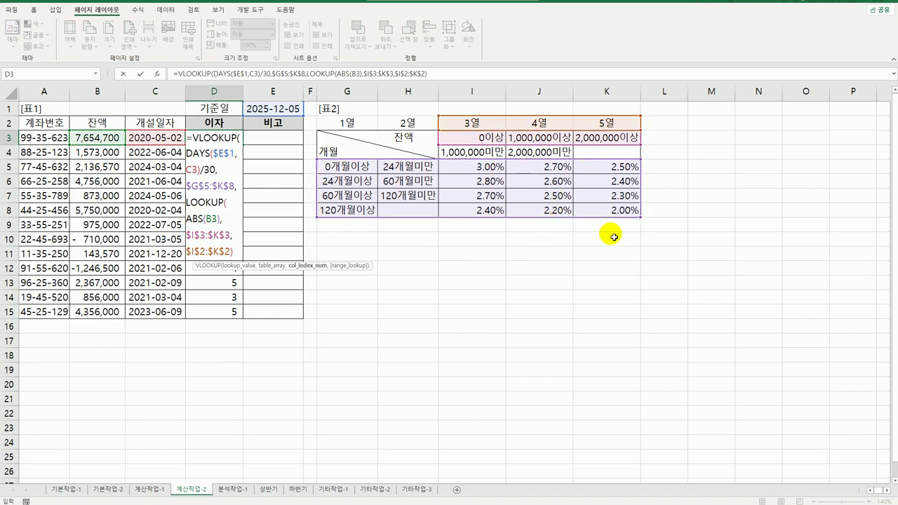
{"action": "left_click", "coordinate": [238, 251]}
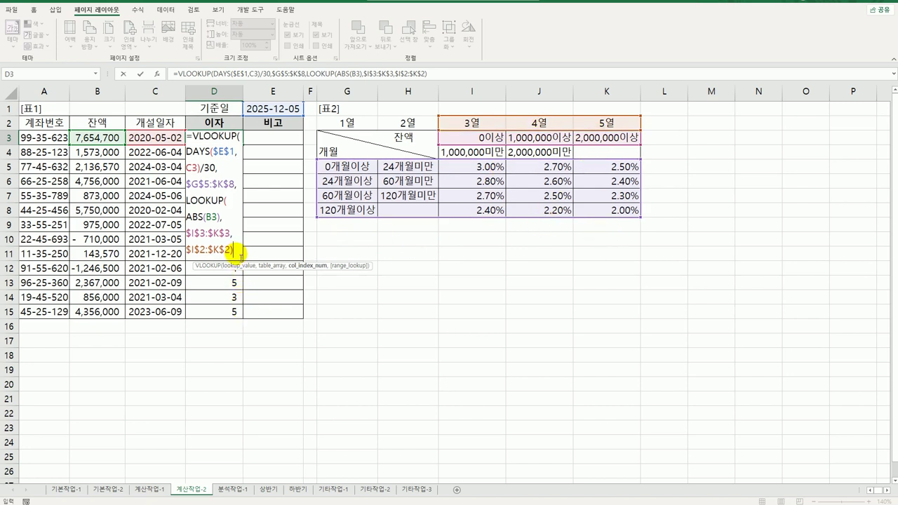
{"action": "type", "text": ")"}
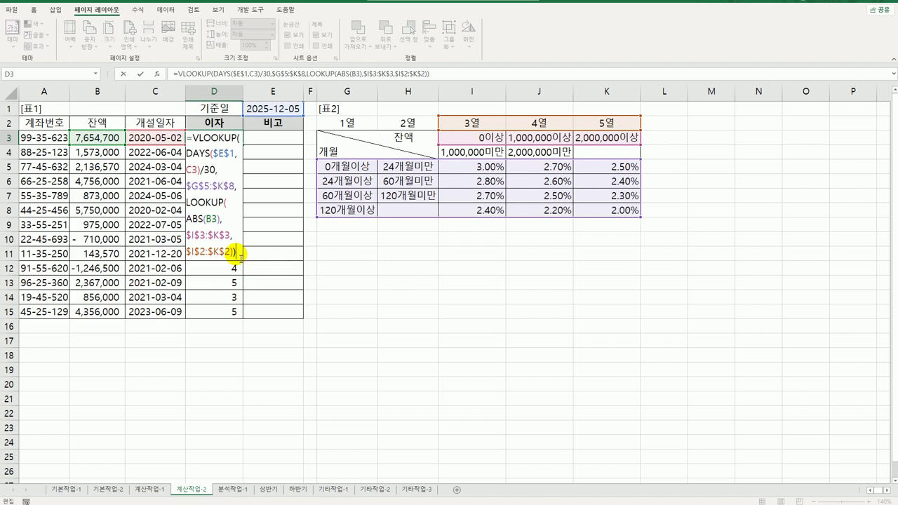
{"action": "key", "text": "ctrl+Return"}
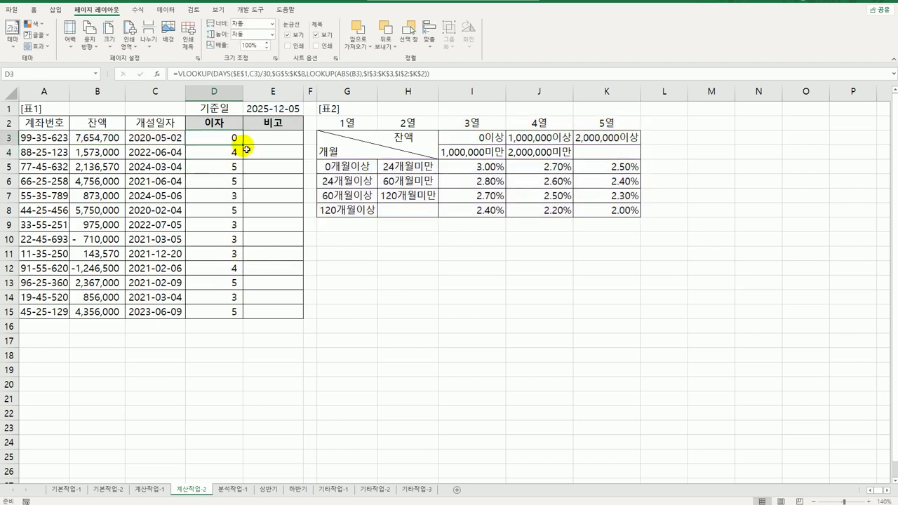
{"action": "left_click_drag", "start_coordinate": [243, 144], "coordinate": [242, 322]}
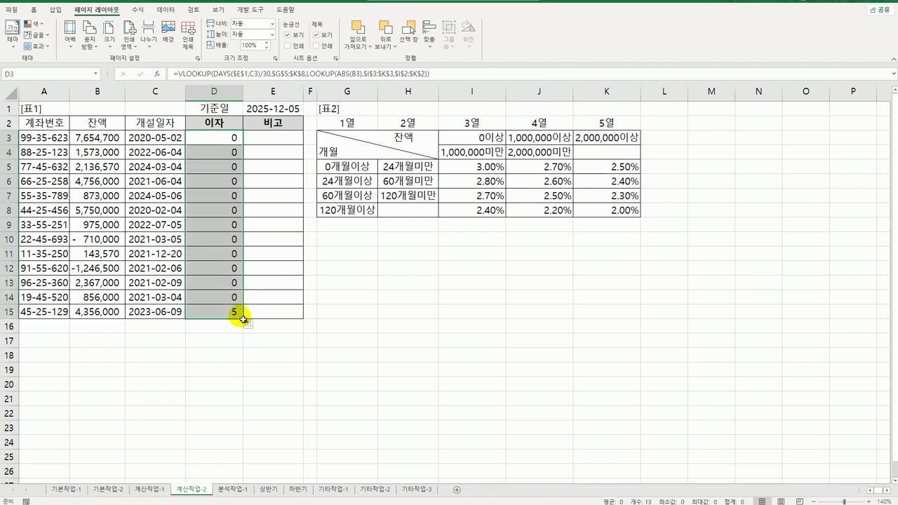
- Format the 이자 results in D3:D15 as percentages with two decimal places to check the rates, and undo that format
{"action": "right_click", "coordinate": [236, 143]}
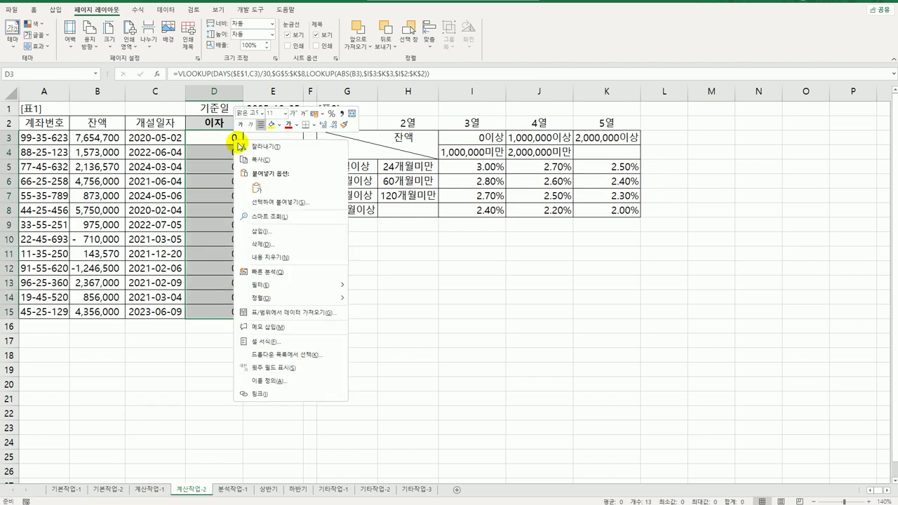
{"action": "left_click", "coordinate": [315, 340]}
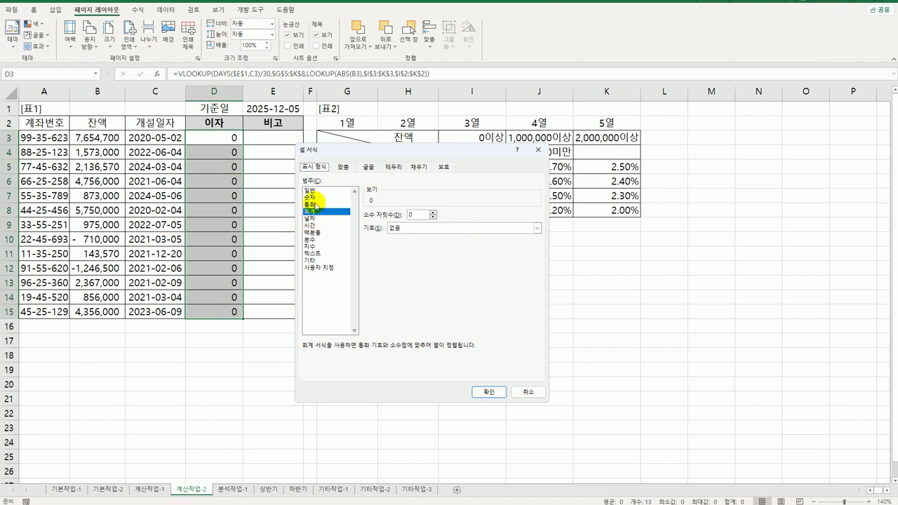
{"action": "left_click", "coordinate": [313, 190]}
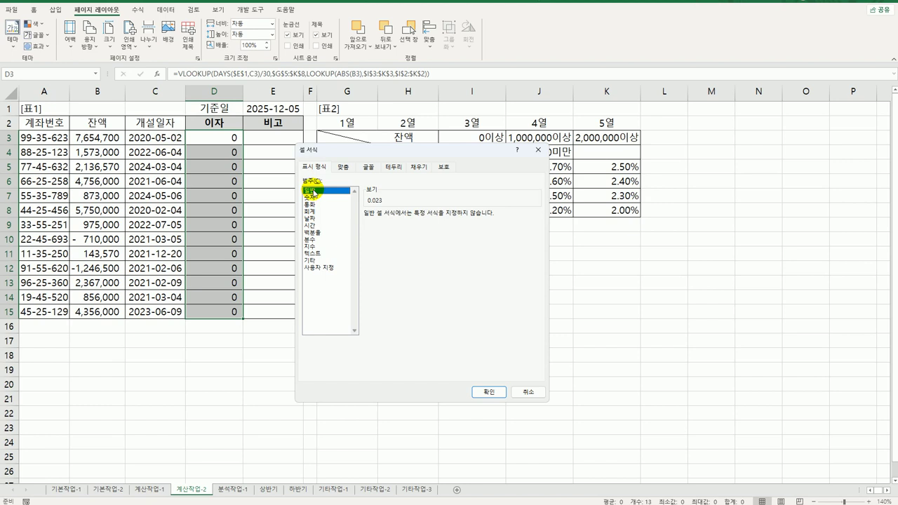
{"action": "left_click", "coordinate": [312, 232]}
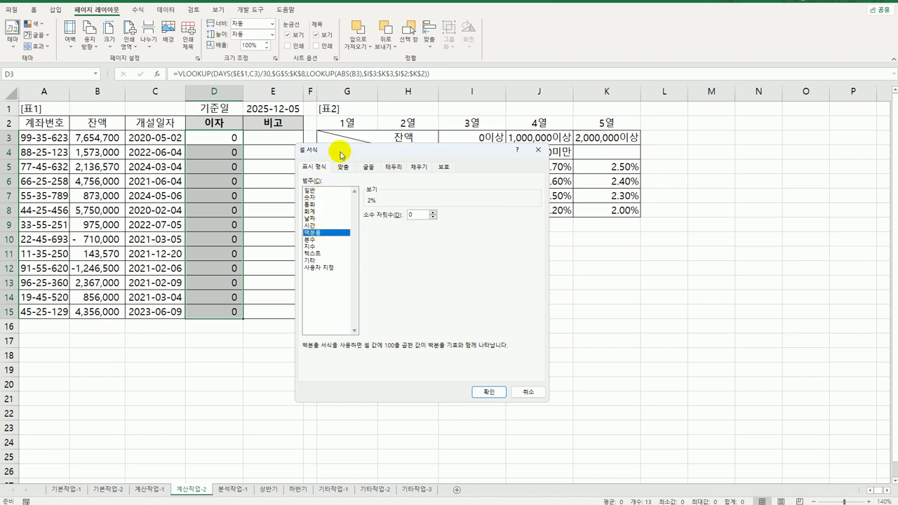
{"action": "left_click_drag", "start_coordinate": [340, 155], "coordinate": [309, 226]}
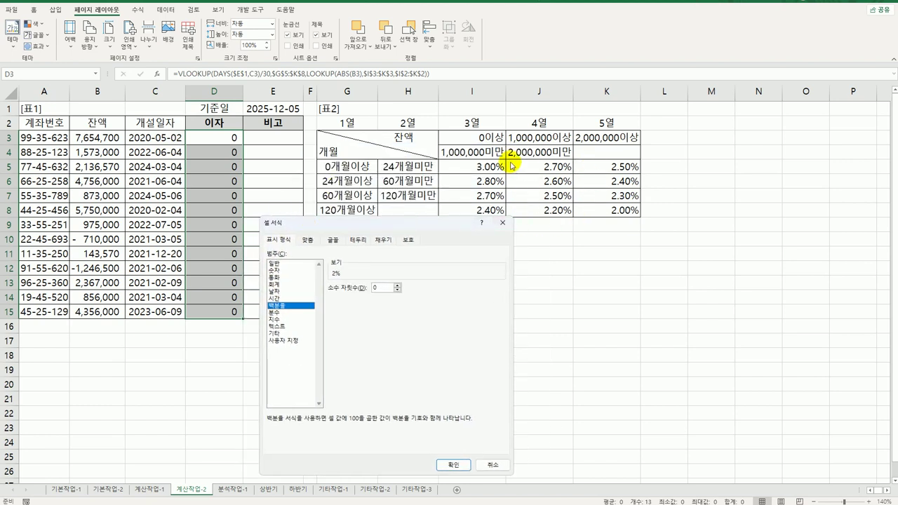
{"action": "left_click", "coordinate": [397, 284]}
{"action": "left_click", "coordinate": [397, 285]}
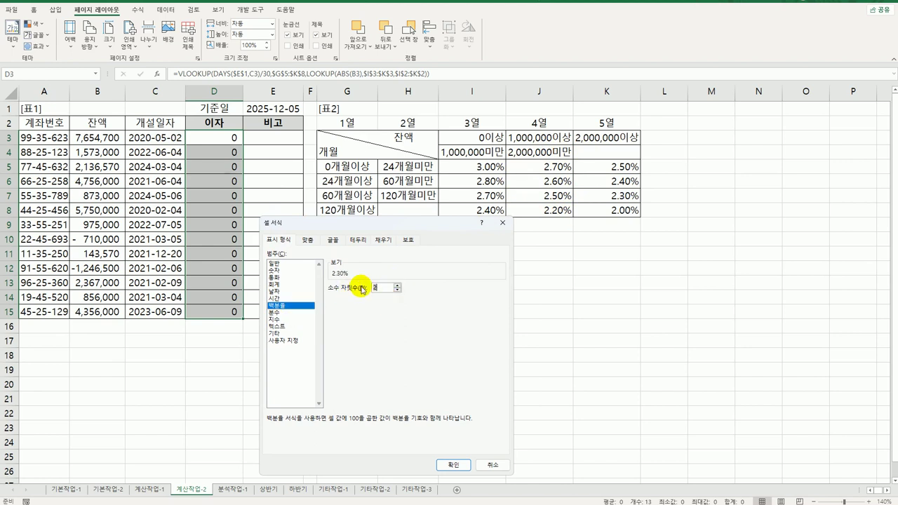
{"action": "left_click", "coordinate": [448, 461]}
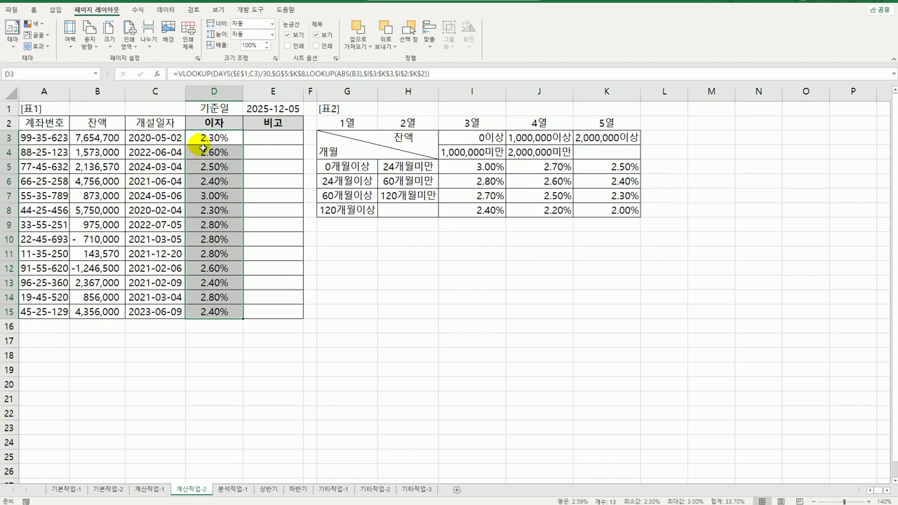
{"action": "key", "text": "alt+h"}
{"action": "key", "text": "k"}
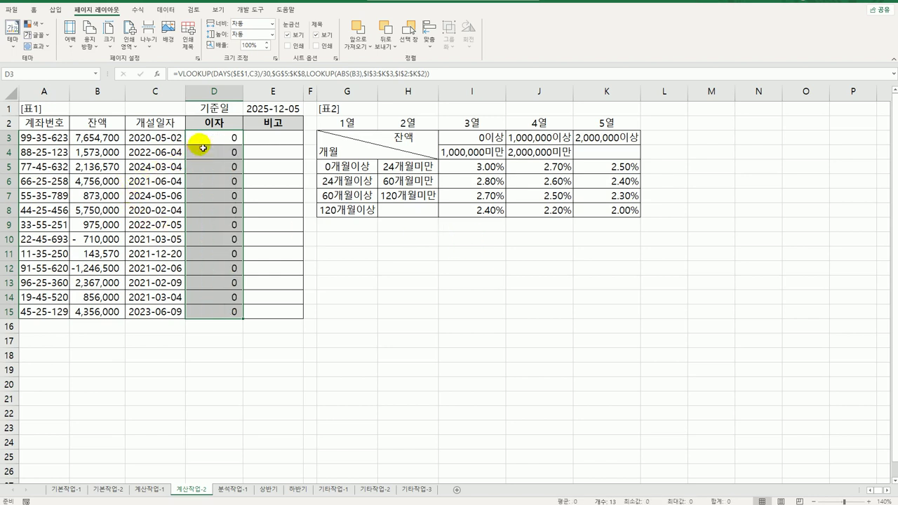
- Multiply the VLOOKUP rate in D3 by the balance in B3, and fill the formula down to D15
{"action": "left_click", "coordinate": [202, 138]}
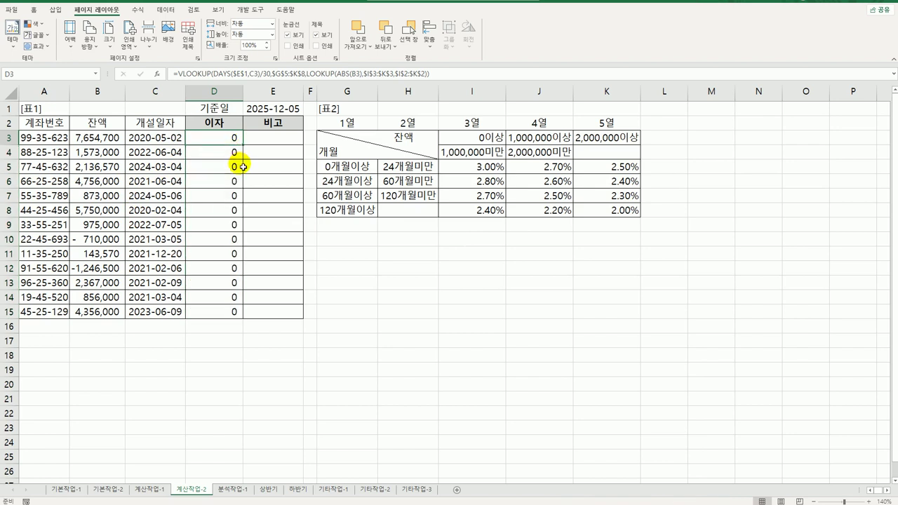
{"action": "double_click", "coordinate": [225, 139]}
{"action": "left_click", "coordinate": [391, 140]}
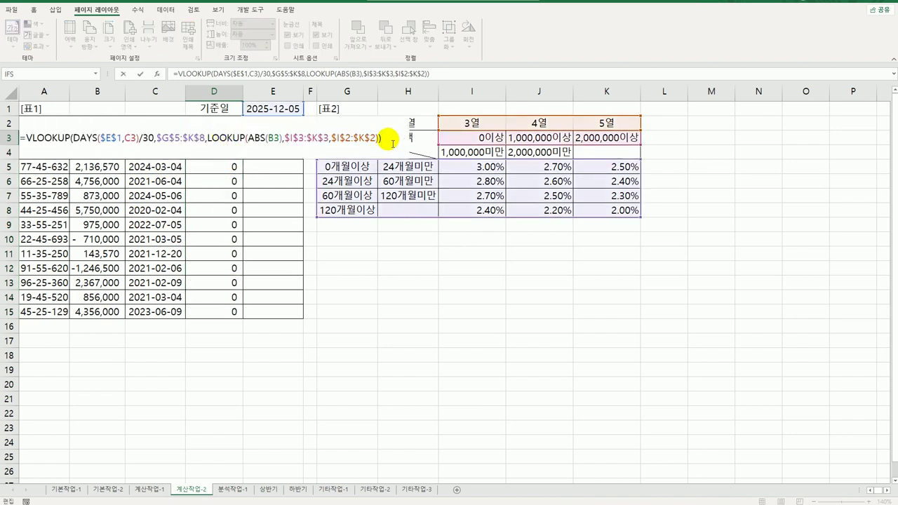
{"action": "type", "text": "8"}
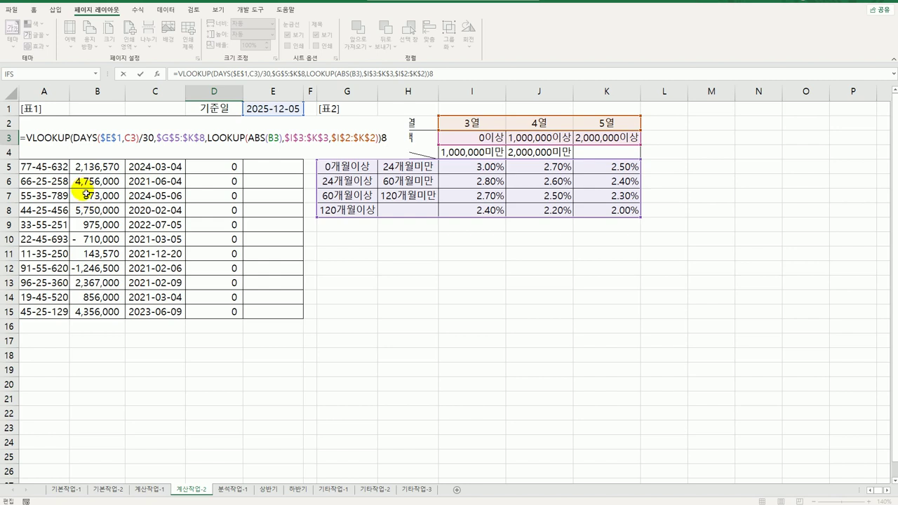
{"action": "key", "text": "BackSpace"}
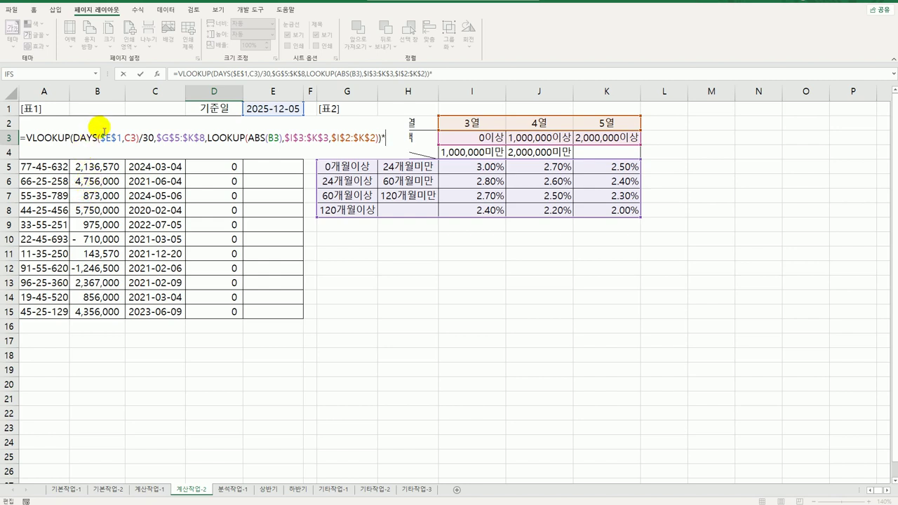
{"action": "key", "text": "F2"}
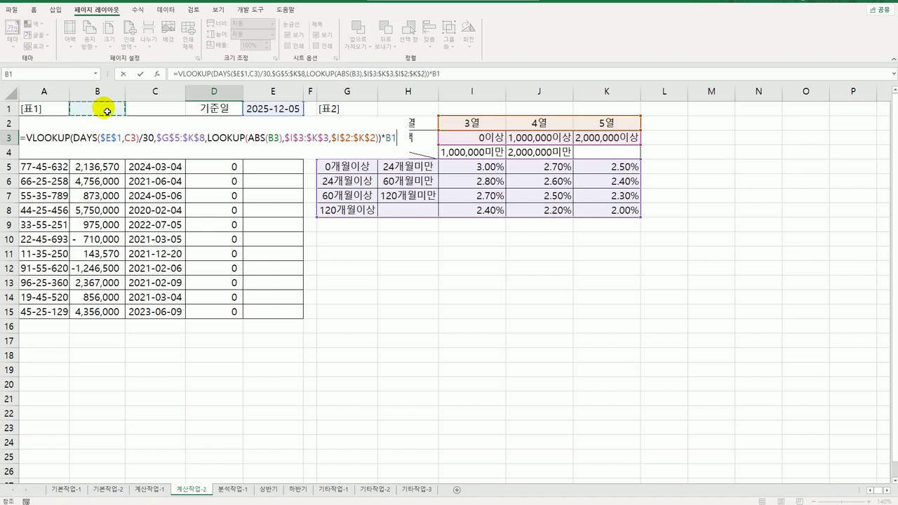
{"action": "left_click", "coordinate": [107, 112]}
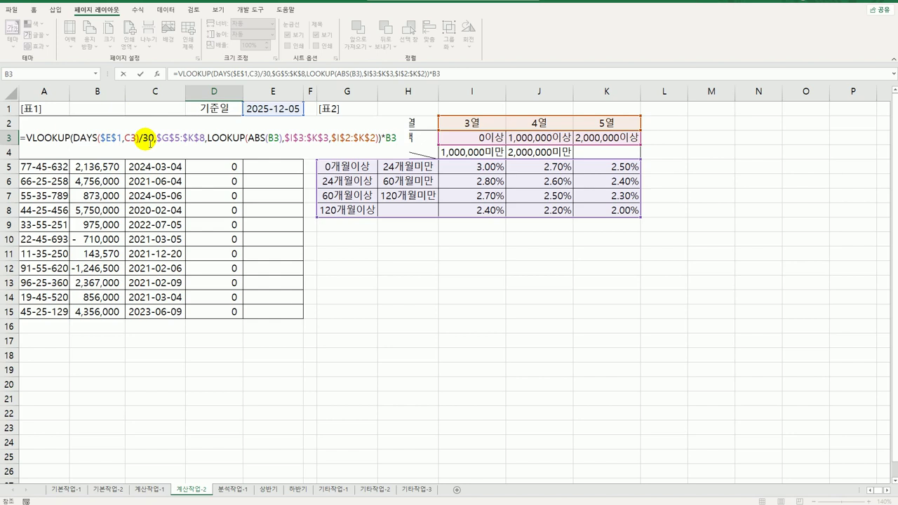
{"action": "key", "text": "Return"}
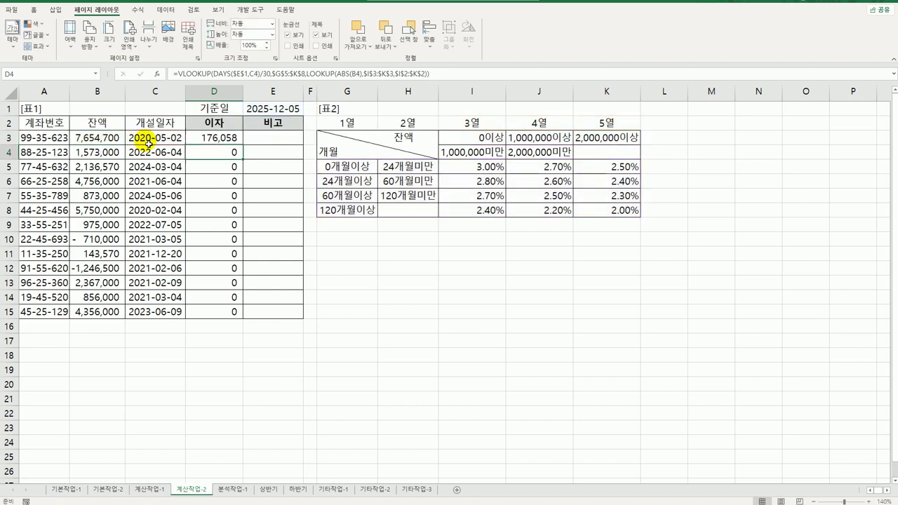
{"action": "left_click", "coordinate": [230, 133]}
{"action": "left_click_drag", "start_coordinate": [242, 145], "coordinate": [239, 327]}
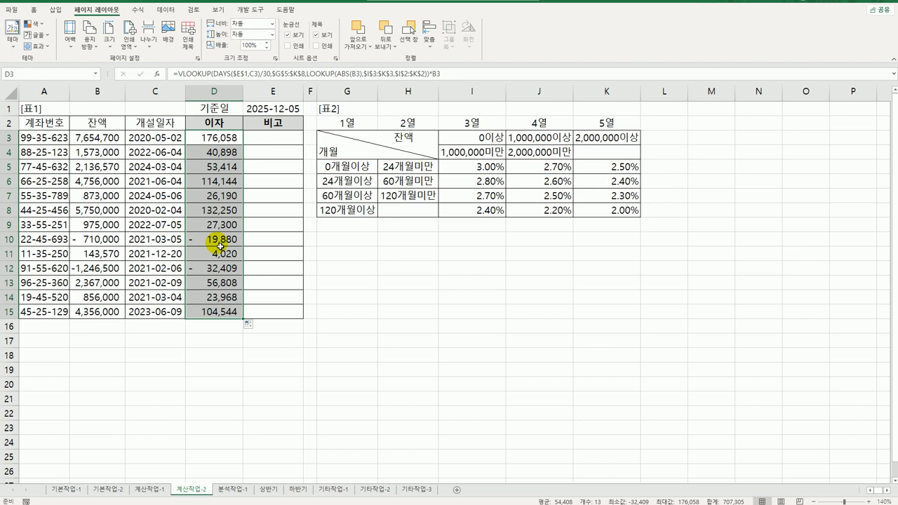
- Review the D3 formula, examining its DAYS month calculation and the LOOKUP expression used as the column index
{"action": "key", "text": "shift+Up"}
{"action": "key", "text": "shift+Up"}
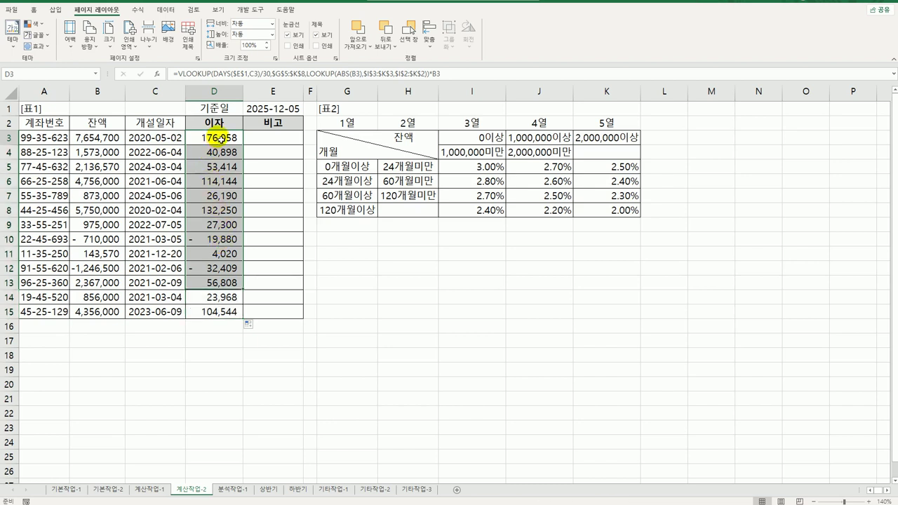
{"action": "left_click", "coordinate": [218, 138]}
{"action": "double_click", "coordinate": [225, 138]}
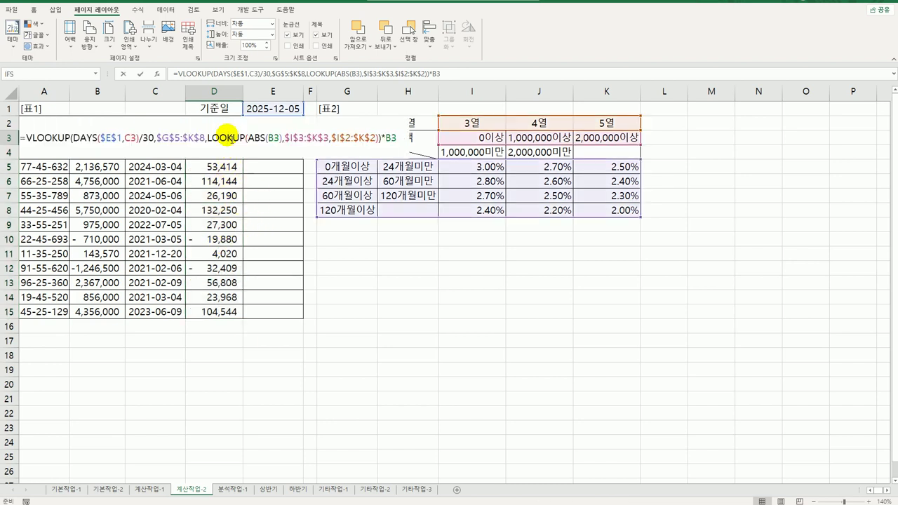
{"action": "double_click", "coordinate": [87, 139]}
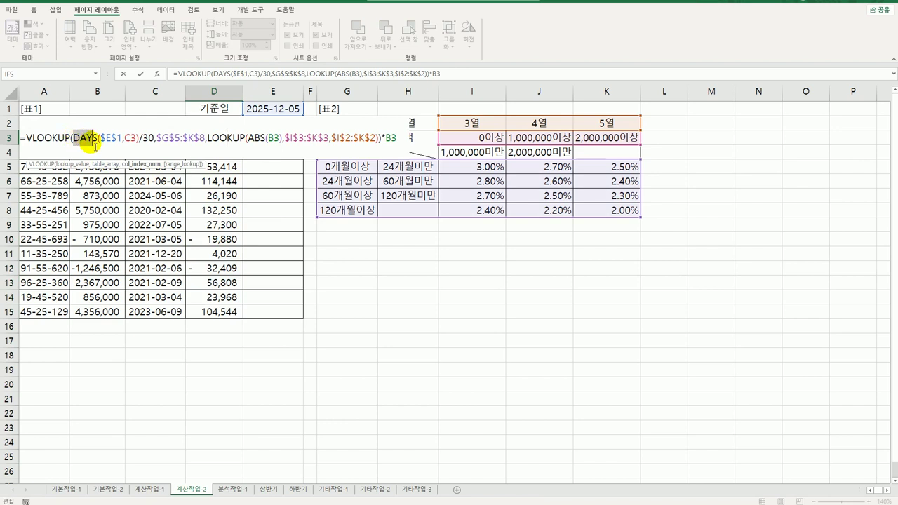
{"action": "left_click_drag", "start_coordinate": [94, 145], "coordinate": [142, 144]}
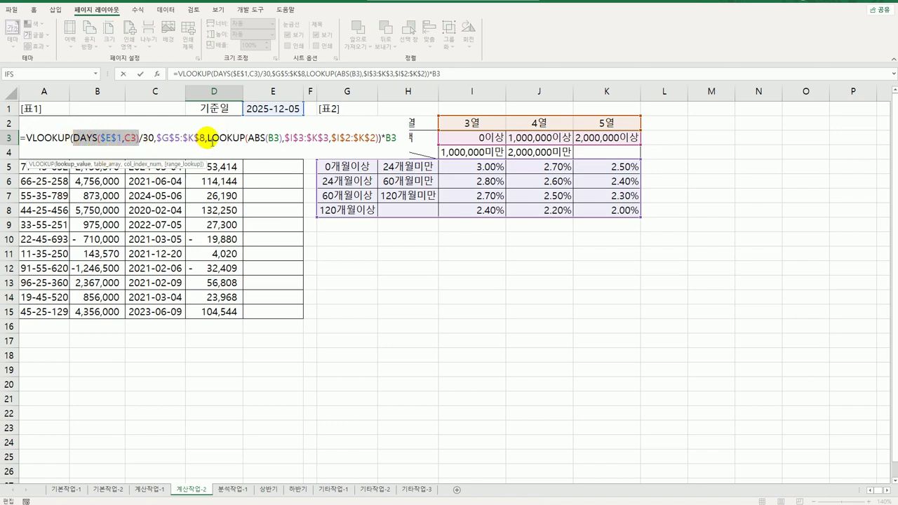
{"action": "left_click_drag", "start_coordinate": [210, 141], "coordinate": [381, 140]}
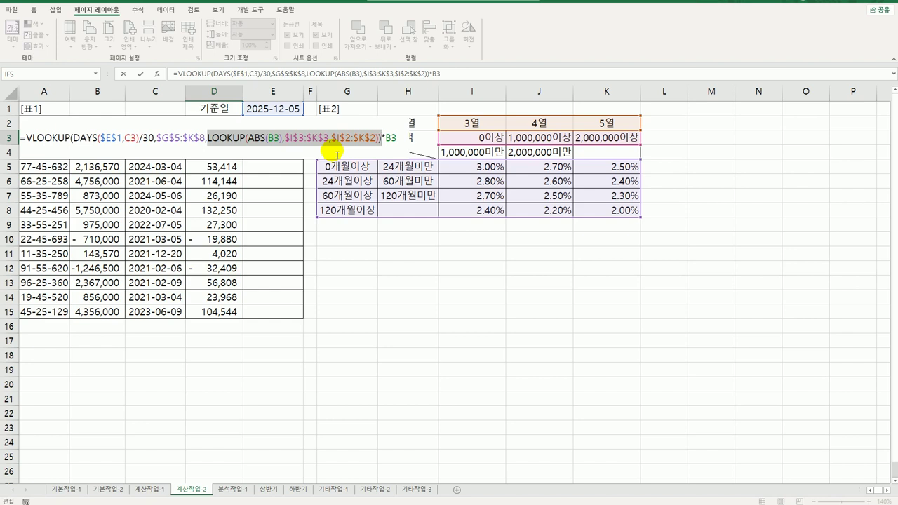
{"action": "key", "text": "ctrl+Return"}
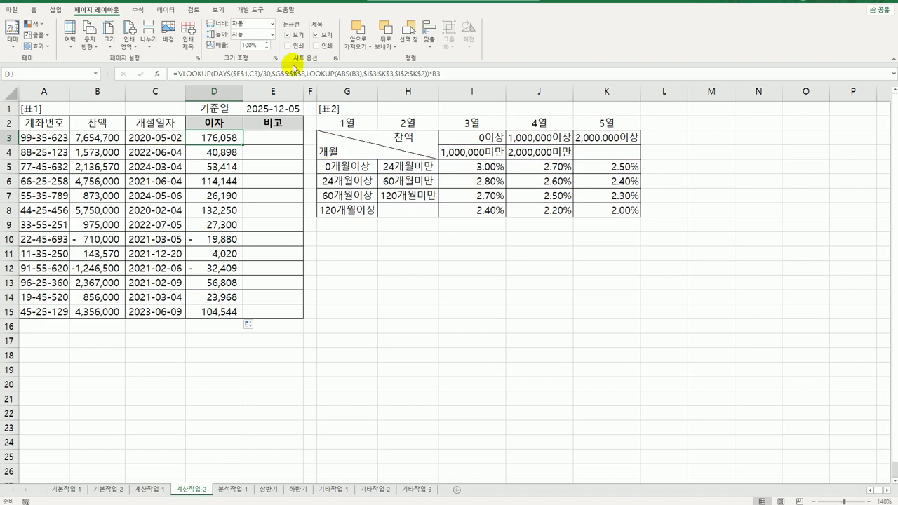
- Open the Visual Basic editor for the 비고 calculation and insert a new module into the 기출유형.xlsm project
{"action": "left_click", "coordinate": [270, 140]}
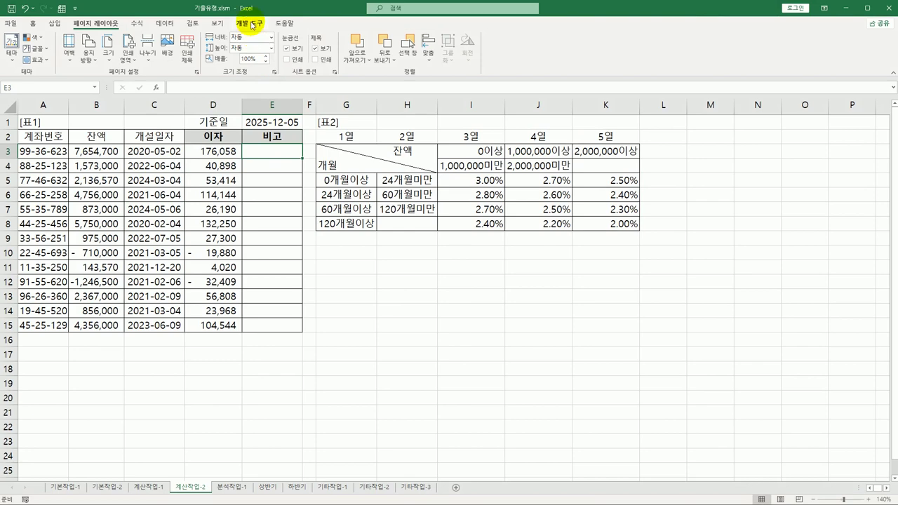
{"action": "left_click", "coordinate": [249, 23]}
{"action": "left_click", "coordinate": [13, 54]}
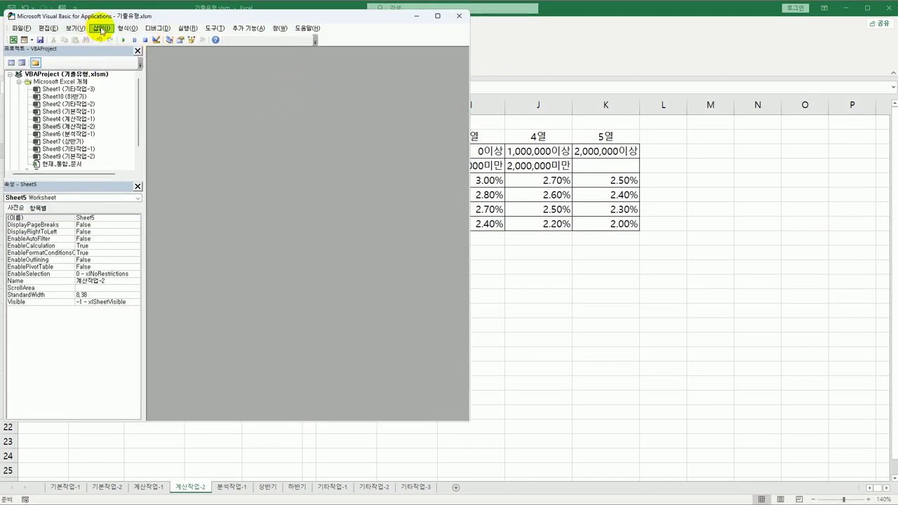
{"action": "left_click", "coordinate": [102, 28]}
{"action": "left_click", "coordinate": [114, 60]}
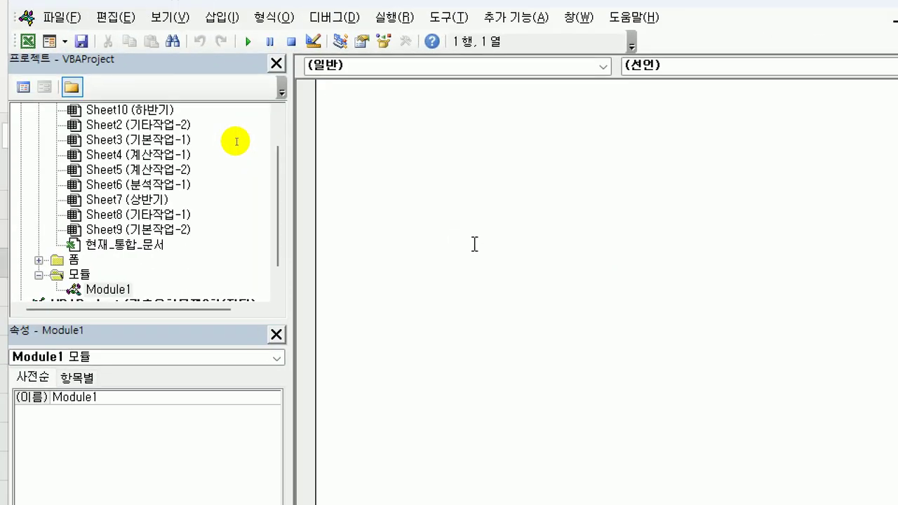
- Begin a public function declaration in the new module
{"action": "type", "text": "public function "}
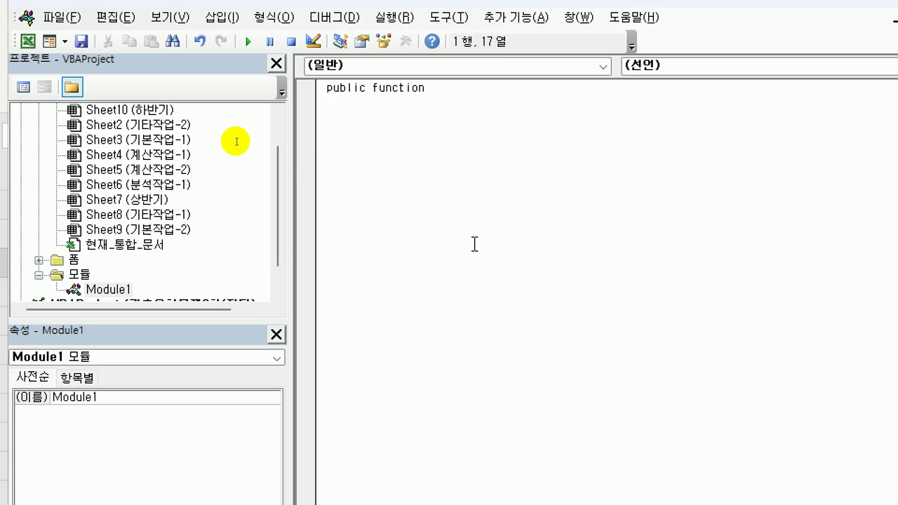
- Declare the public function fn비고 with the parameter 계좌번호
{"action": "type", "text": "fn비고("}
{"action": "type", "text": "계좌번호"}
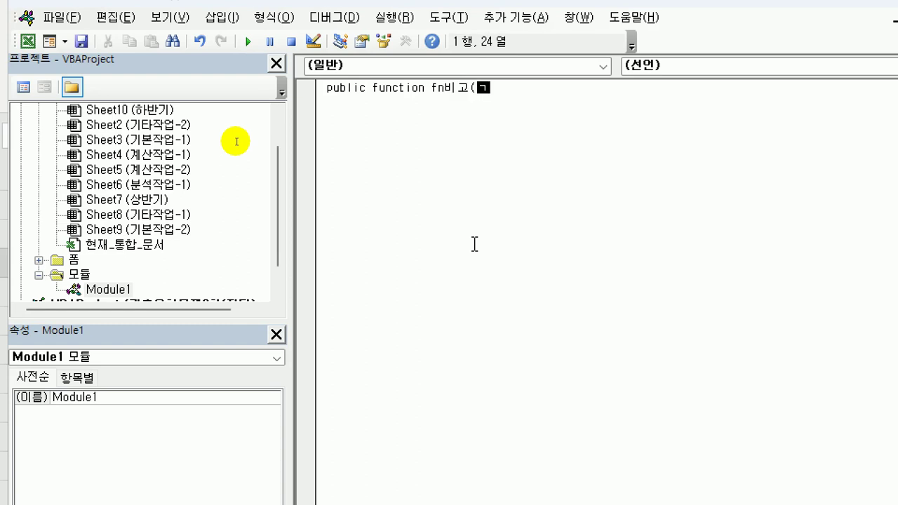
{"action": "type", "text": ")"}
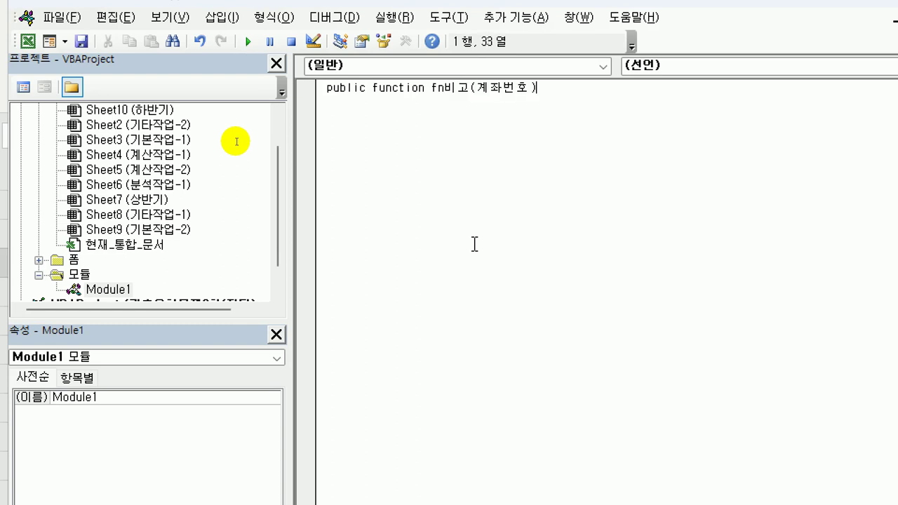
{"action": "key", "text": "Return"}
{"action": "key", "text": "Return"}
- Start a Select Case statement in fn비고 that evaluates Mid(계좌번호, 4, 2)
{"action": "key", "text": "Tab"}
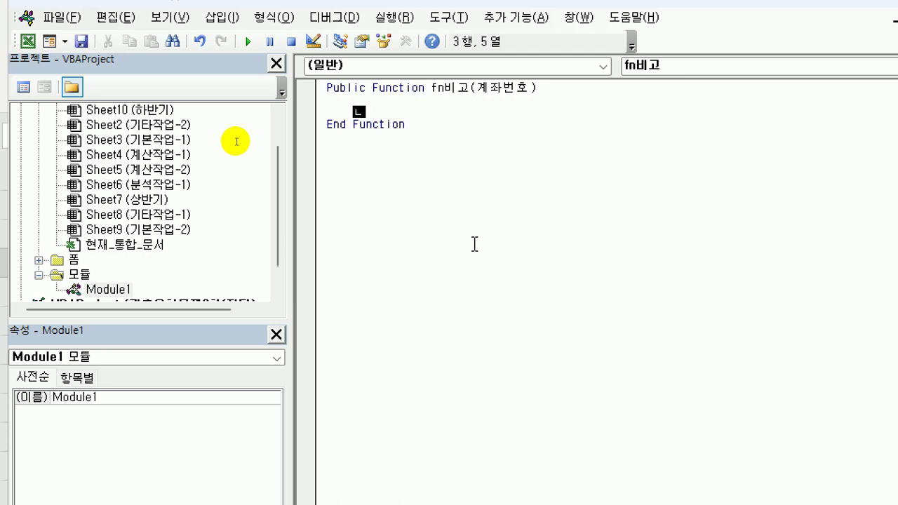
{"action": "type", "text": "select"}
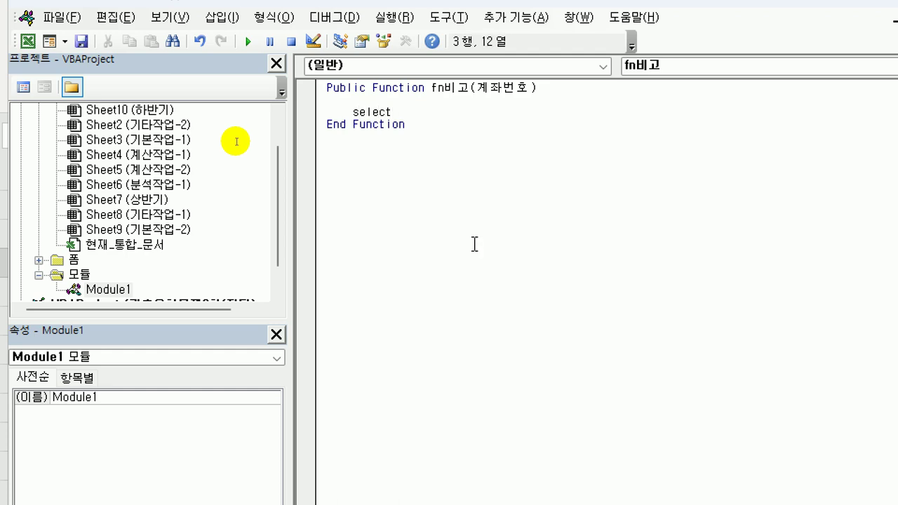
{"action": "type", "text": " case mid("}
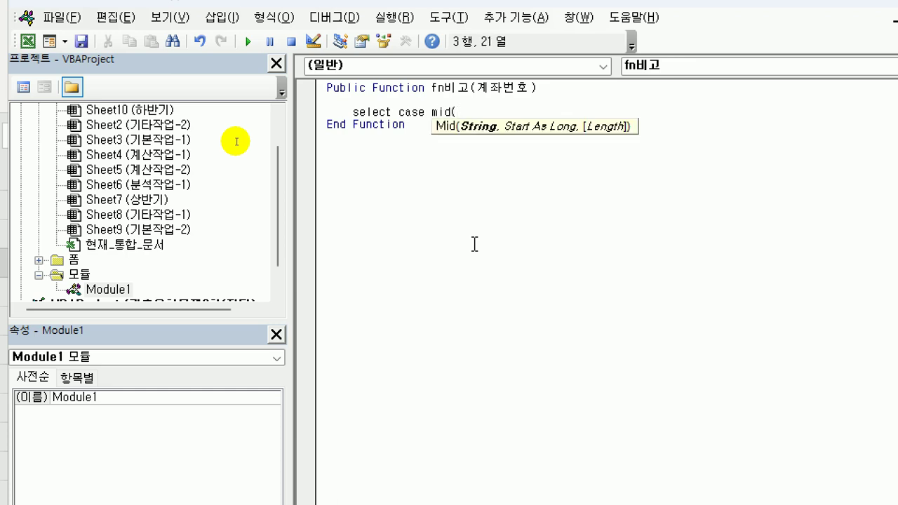
{"action": "type", "text": "계좌번호,"}
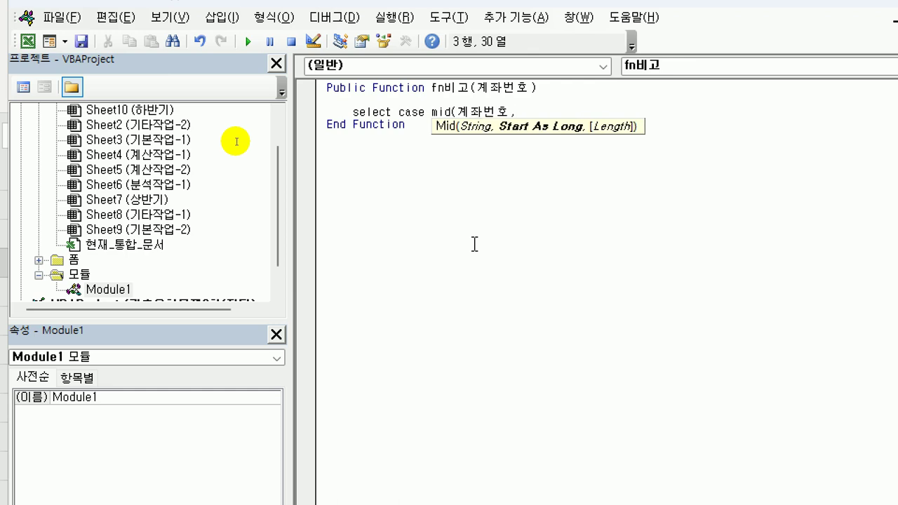
{"action": "type", "text": "4,2"}
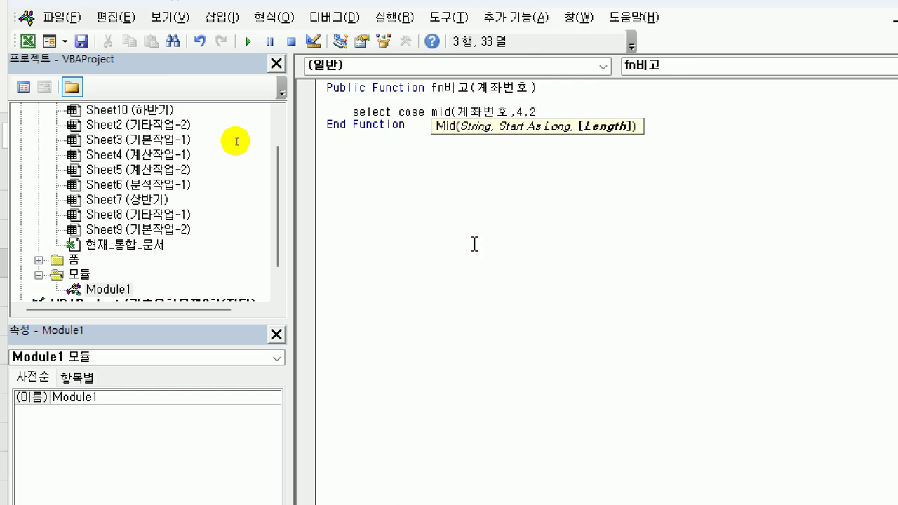
{"action": "type", "text": ")"}
{"action": "key", "text": "Return"}
{"action": "key", "text": "Return"}
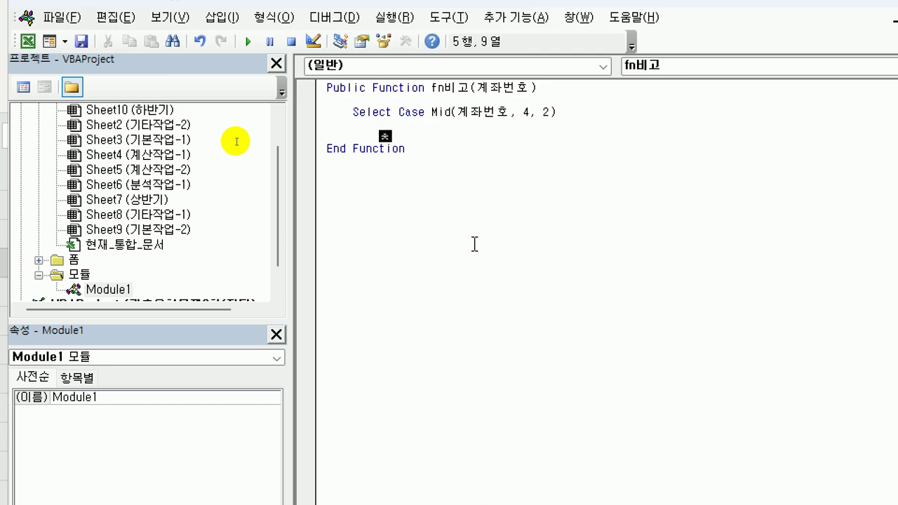
- Add a Case 25, 26 branch that assigns "예금" to fn비고
{"action": "type", "text": "case"}
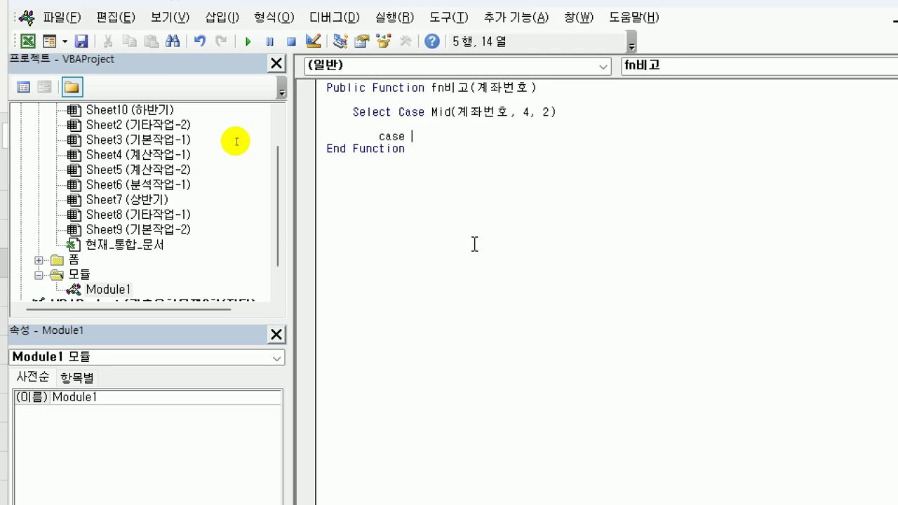
{"action": "type", "text": " 3"}
{"action": "type", "text": "5"}
{"action": "type", "text": ","}
{"action": "type", "text": " 26"}
{"action": "key", "text": "Return"}
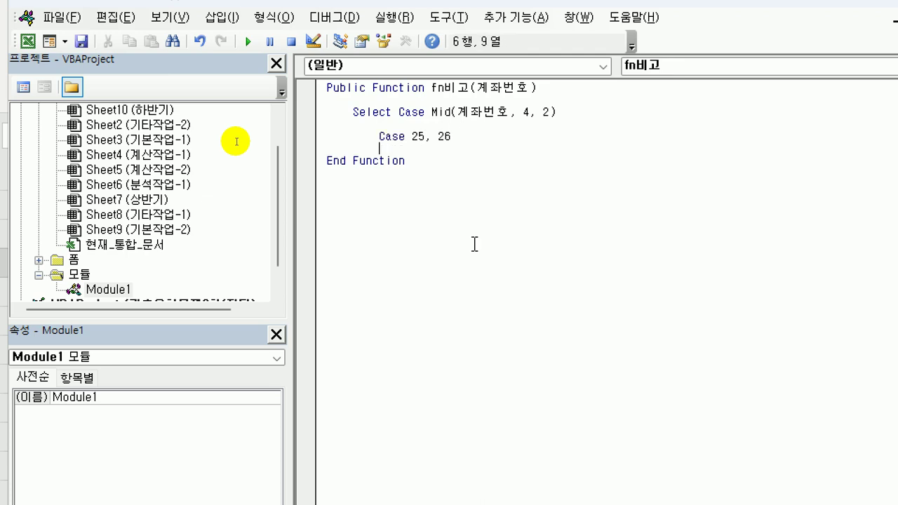
{"action": "key", "text": "Tab"}
{"action": "type", "text": "fn비"}
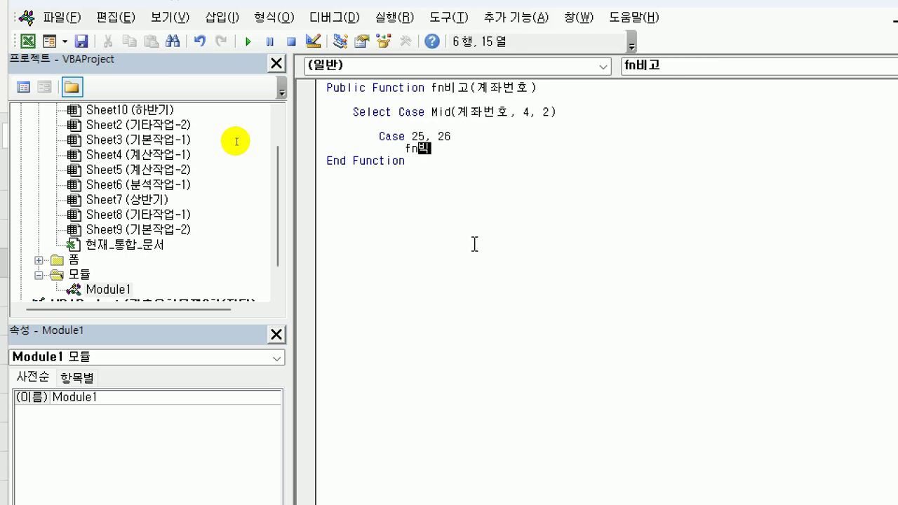
{"action": "type", "text": "고 = "}
{"action": "type", "text": "\"예"}
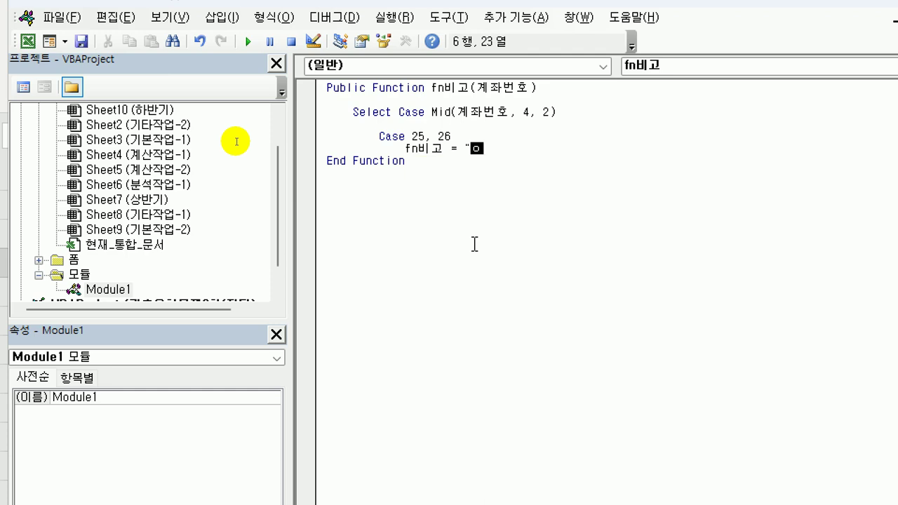
{"action": "type", "text": "금\""}
{"action": "key", "text": "Return"}
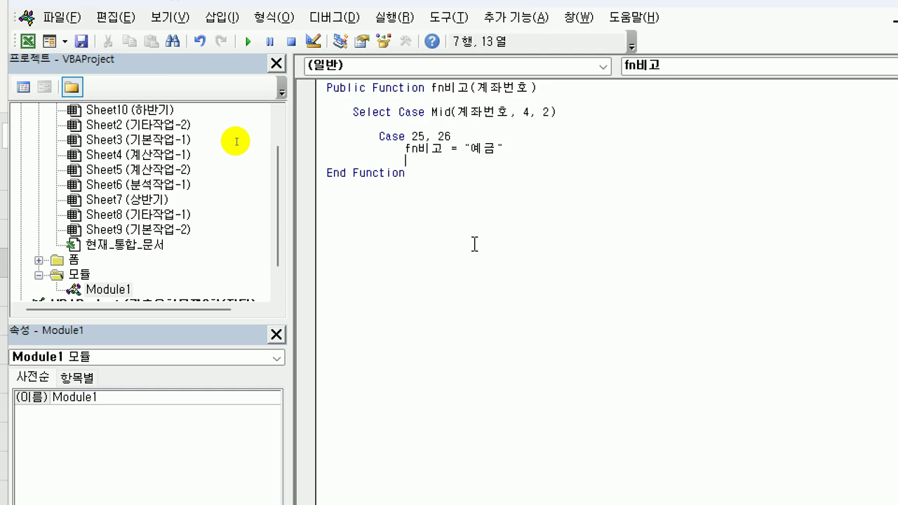
{"action": "key", "text": "Up"}
{"action": "key", "text": "Up"}
{"action": "key", "text": "Right"}
{"action": "key", "text": "Right"}
{"action": "key", "text": "Right"}
{"action": "key", "text": "Right"}
{"action": "key", "text": "Right"}
{"action": "key", "text": "Left"}
{"action": "key", "text": "Left"}
{"action": "key", "text": "Right"}
{"action": "key", "text": "shift+Down"}
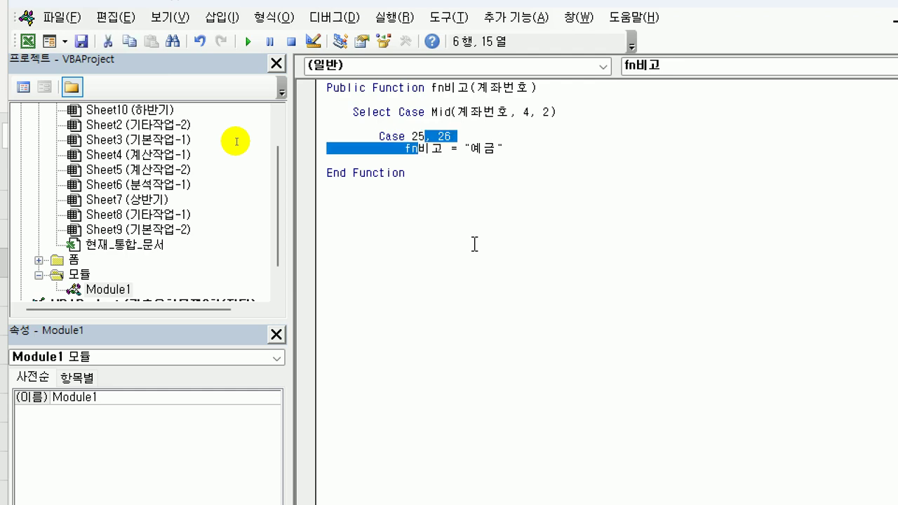
{"action": "key", "text": "Down"}
- Duplicate the two-line Case 25, 26 branch directly below itself, aligned with the first Case
{"action": "key", "text": "Up"}
{"action": "key", "text": "Up"}
{"action": "key", "text": "Home"}
{"action": "key", "text": "shift+Down"}
{"action": "key", "text": "shift+End"}
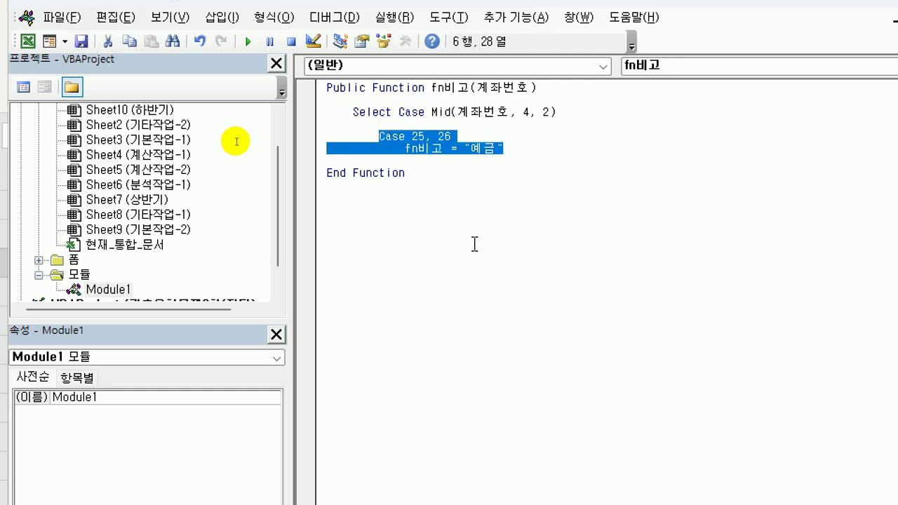
{"action": "key", "text": "ctrl+c"}
{"action": "key", "text": "Down"}
{"action": "key", "text": "BackSpace"}
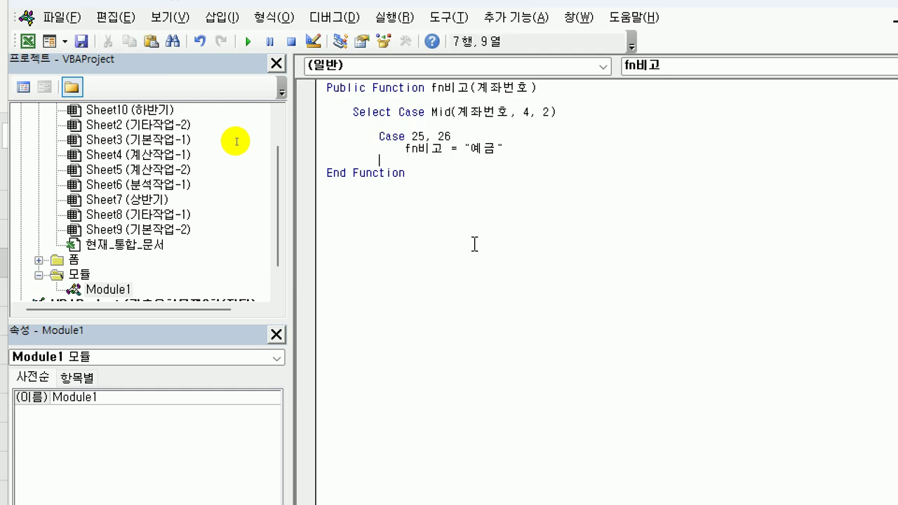
{"action": "key", "text": "ctrl+v"}
- Remove ", 26" from the first Case condition
{"action": "key", "text": "Up"}
{"action": "key", "text": "Up"}
{"action": "key", "text": "shift+Left"}
{"action": "key", "text": "shift+Left"}
{"action": "key", "text": "shift+Left"}
{"action": "key", "text": "shift+Left"}
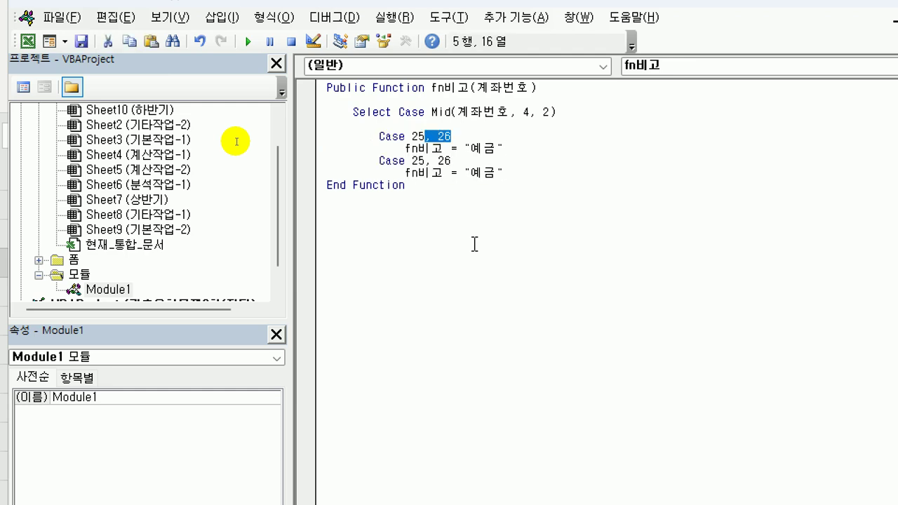
{"action": "key", "text": "BackSpace"}
- Remove "25, " from the second Case condition, leaving only 26
{"action": "key", "text": "Down"}
{"action": "key", "text": "Down"}
{"action": "key", "text": "Right"}
{"action": "key", "text": "Right"}
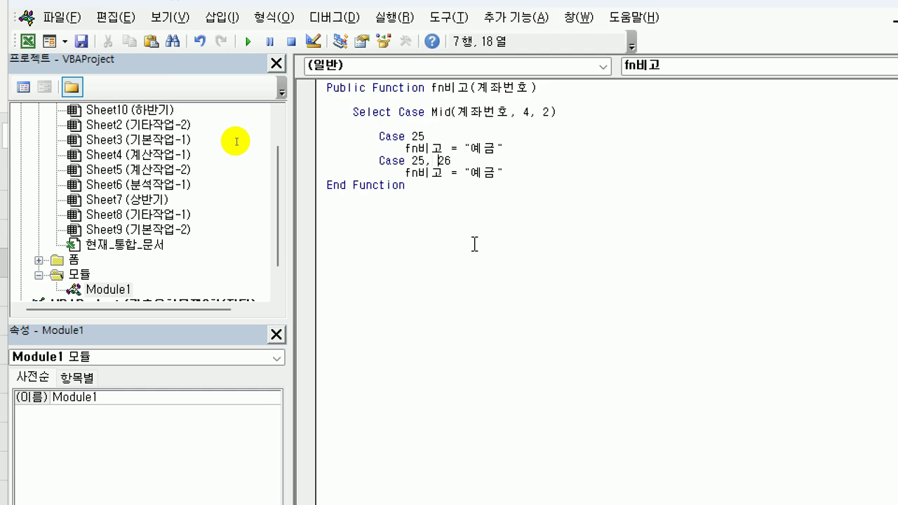
{"action": "key", "text": "shift+Left"}
{"action": "key", "text": "shift+Left"}
{"action": "key", "text": "shift+Left"}
{"action": "key", "text": "shift+Left"}
{"action": "key", "text": "BackSpace"}
- Add ", 26" back to the first Case condition
{"action": "key", "text": "Up"}
{"action": "key", "text": "Up"}
{"action": "key", "text": "Right"}
{"action": "key", "text": "Right"}
{"action": "type", "text": ", 26"}
- Set the second Case condition to 35, 36
{"action": "key", "text": "Down"}
{"action": "key", "text": "Down"}
{"action": "key", "text": "Left"}
{"action": "key", "text": "Left"}
{"action": "key", "text": "shift+Right"}
{"action": "key", "text": "shift+Right"}
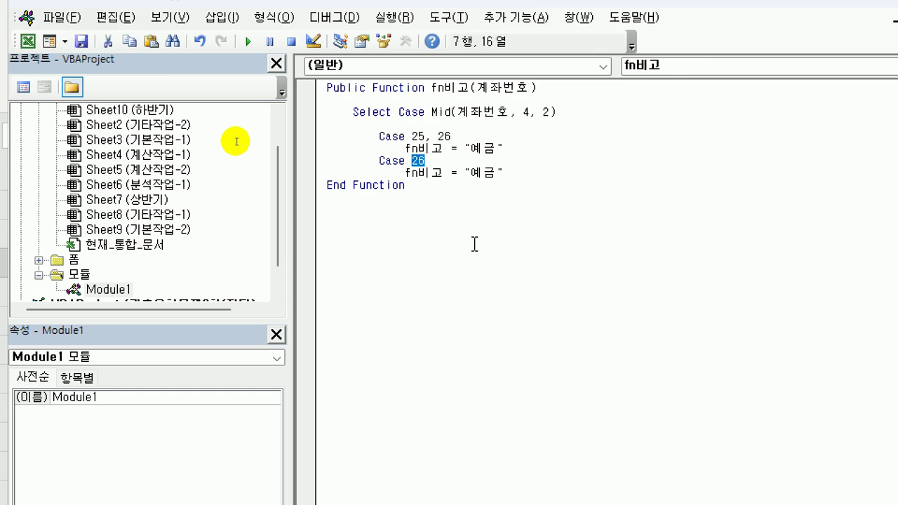
{"action": "type", "text": "35, 36"}
- Change the value assigned in the Case 35, 36 branch to "적금"
{"action": "key", "text": "Down"}
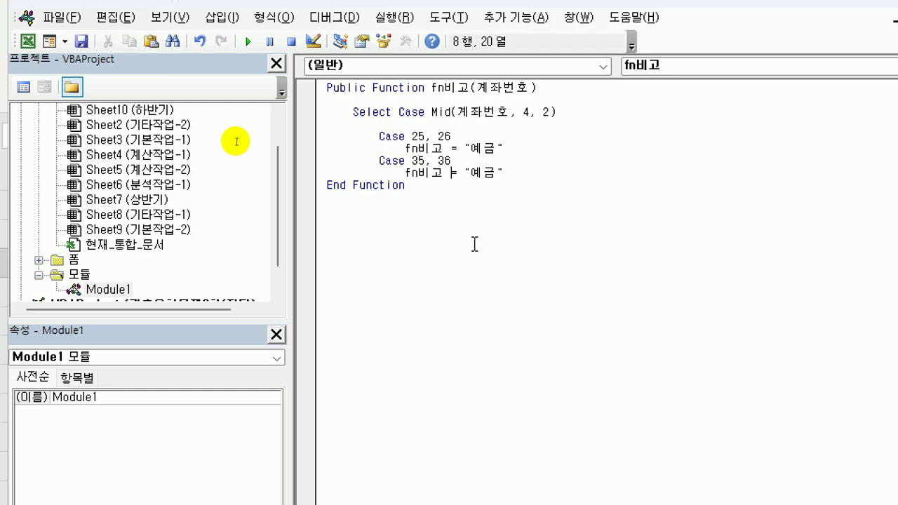
{"action": "key", "text": "End"}
{"action": "key", "text": "Left"}
{"action": "key", "text": "Left"}
{"action": "key", "text": "Left"}
{"action": "type", "text": "적"}
{"action": "key", "text": "Delete"}
{"action": "key", "text": "End"}
- Duplicate the Case 35, 36 branch on a new line below it at the same indentation
{"action": "key", "text": "Return"}
{"action": "key", "text": "shift+Tab"}
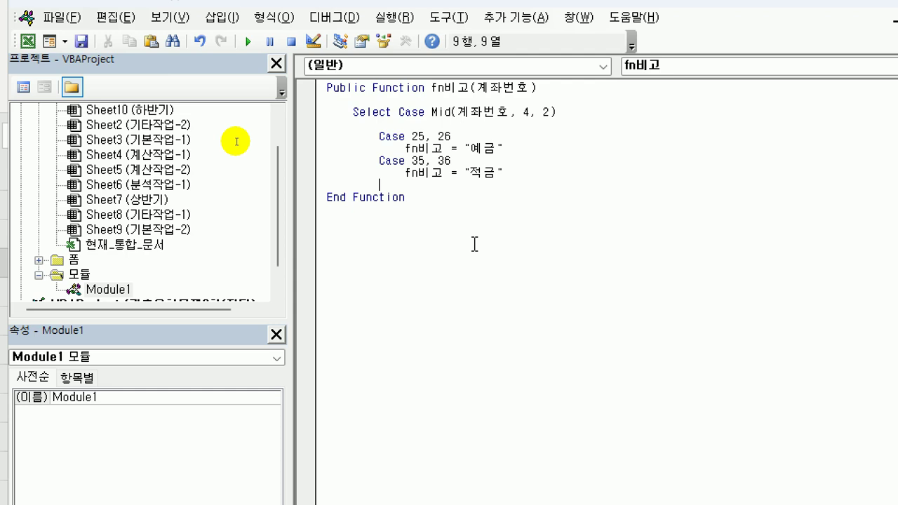
{"action": "key", "text": "Up"}
{"action": "key", "text": "Up"}
{"action": "key", "text": "shift+Down"}
{"action": "key", "text": "shift+End"}
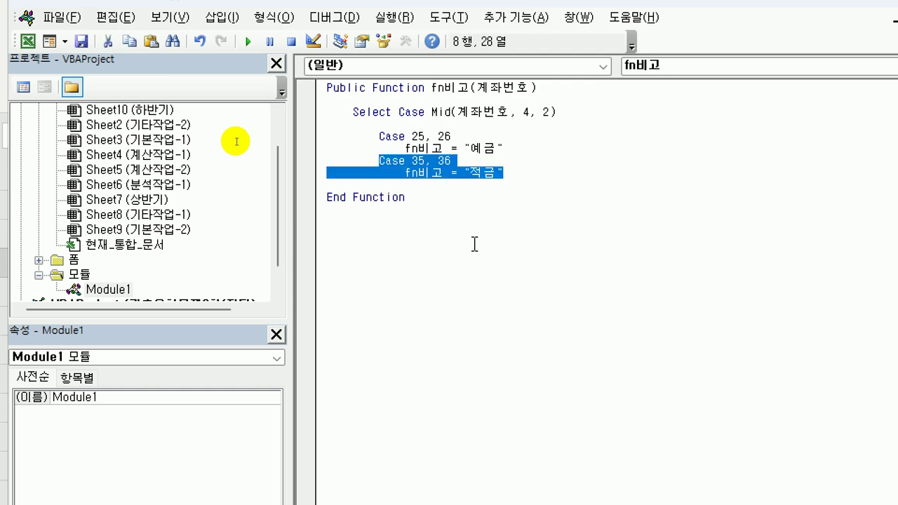
{"action": "key", "text": "ctrl+c"}
{"action": "key", "text": "Down"}
{"action": "key", "text": "ctrl+v"}
- Set the third Case condition to 45, 46
{"action": "key", "text": "Up"}
{"action": "key", "text": "Left"}
{"action": "key", "text": "Left"}
{"action": "key", "text": "Left"}
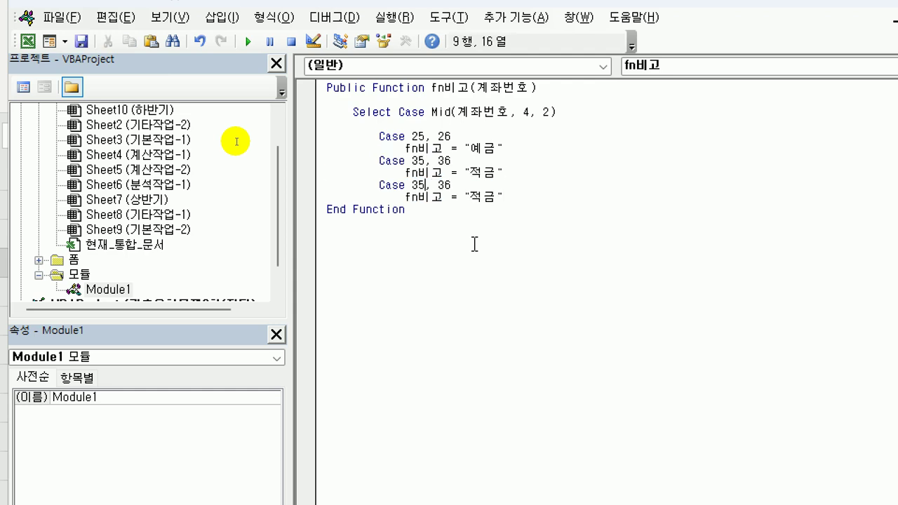
{"action": "key", "text": "Left"}
{"action": "key", "text": "Left"}
{"action": "key", "text": "shift+Right"}
{"action": "type", "text": "4"}
{"action": "key", "text": "Right"}
{"action": "key", "text": "Right"}
{"action": "key", "text": "Right"}
{"action": "key", "text": "shift+Right"}
{"action": "type", "text": "4"}
- Change the value assigned in the Case 45, 46 branch to "수시입출금"
{"action": "key", "text": "Down"}
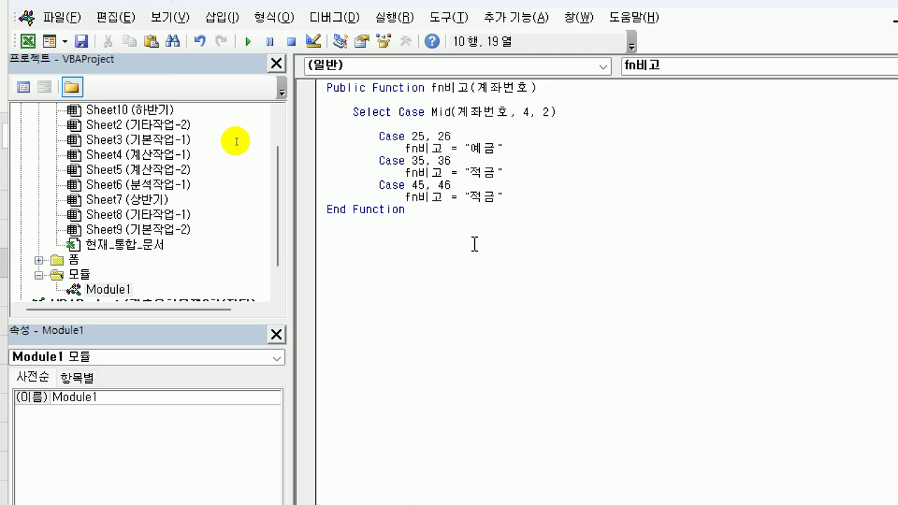
{"action": "key", "text": "Right"}
{"action": "key", "text": "Right"}
{"action": "key", "text": "Right"}
{"action": "key", "text": "Right"}
{"action": "key", "text": "shift+Right"}
{"action": "key", "text": "shift+Right"}
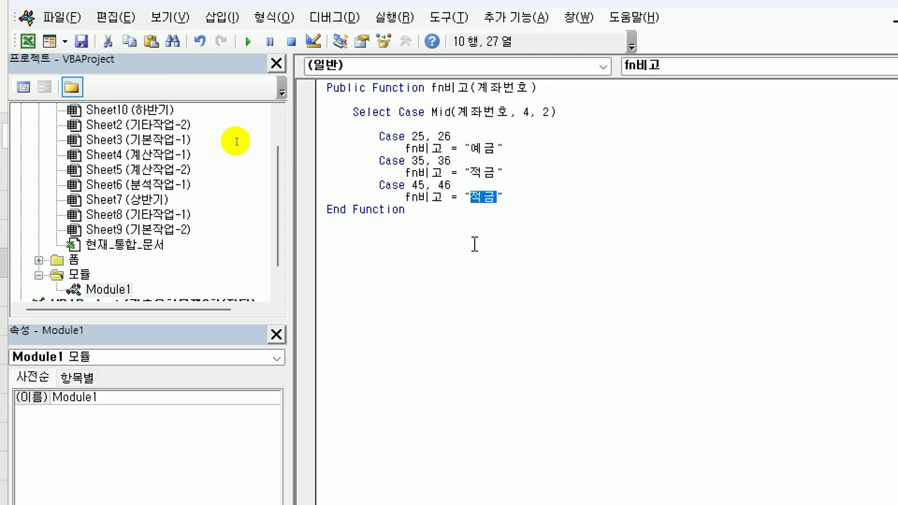
{"action": "type", "text": "tn"}
{"action": "key", "text": "BackSpace"}
{"action": "key", "text": "BackSpace"}
{"action": "key", "text": "Hangul"}
{"action": "type", "text": "수시"}
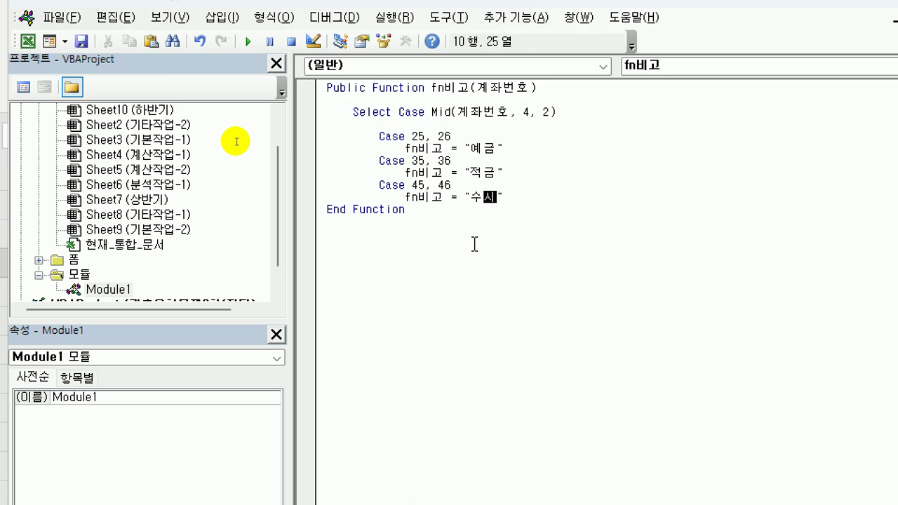
{"action": "type", "text": "입출금"}
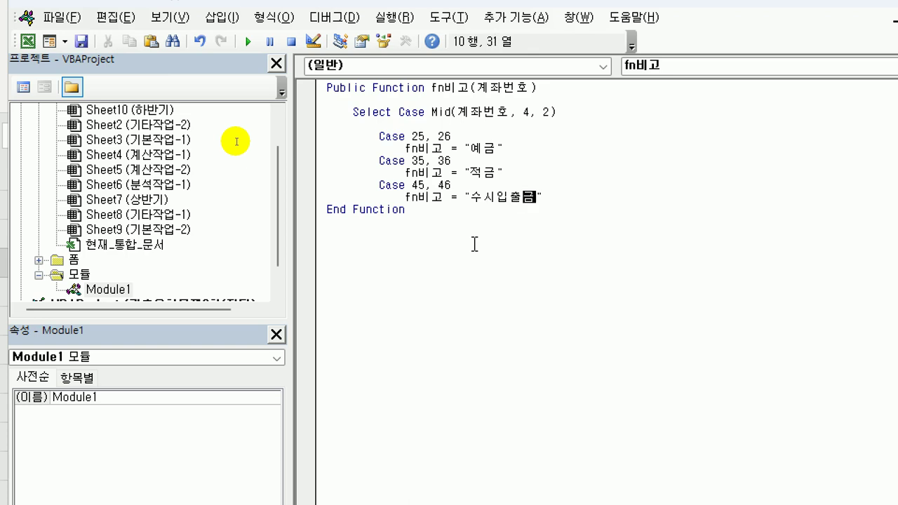
- Paste the copied Case branch as a fourth branch below the "수시입출금" line
{"action": "key", "text": "End"}
{"action": "key", "text": "Return"}
{"action": "key", "text": "BackSpace"}
{"action": "key", "text": "ctrl+v"}
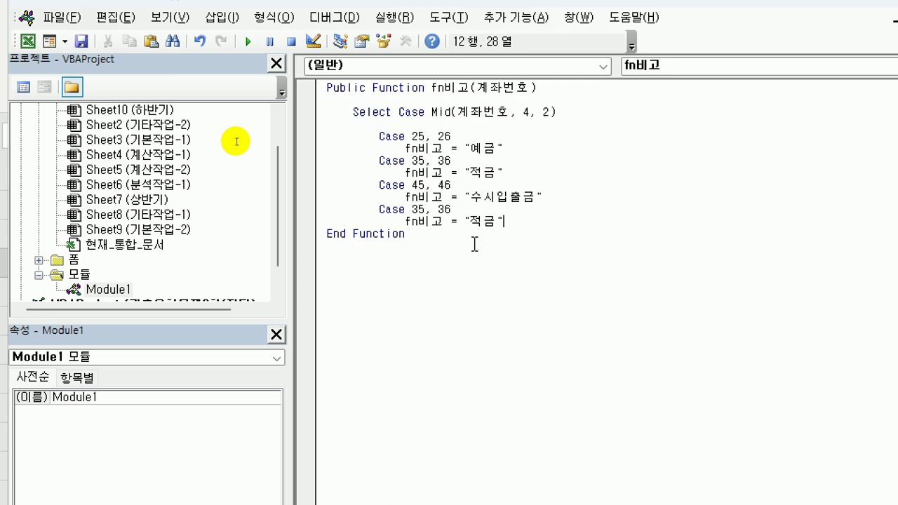
- Set the fourth Case condition to 55, 56
{"action": "key", "text": "Up"}
{"action": "key", "text": "Left"}
{"action": "key", "text": "Left"}
{"action": "key", "text": "Left"}
{"action": "key", "text": "Left"}
{"action": "key", "text": "Left"}
{"action": "key", "text": "Left"}
{"action": "key", "text": "shift+Right"}
{"action": "type", "text": "5"}
{"action": "key", "text": "Right"}
{"action": "key", "text": "Right"}
{"action": "key", "text": "Right"}
{"action": "key", "text": "shift+Right"}
{"action": "type", "text": "5"}
- Change the value assigned in the Case 55, 56 branch to "청약"
{"action": "key", "text": "Down"}
{"action": "key", "text": "Right"}
{"action": "key", "text": "Right"}
{"action": "key", "text": "Right"}
{"action": "key", "text": "Right"}
{"action": "key", "text": "shift+Right"}
{"action": "key", "text": "shift+Right"}
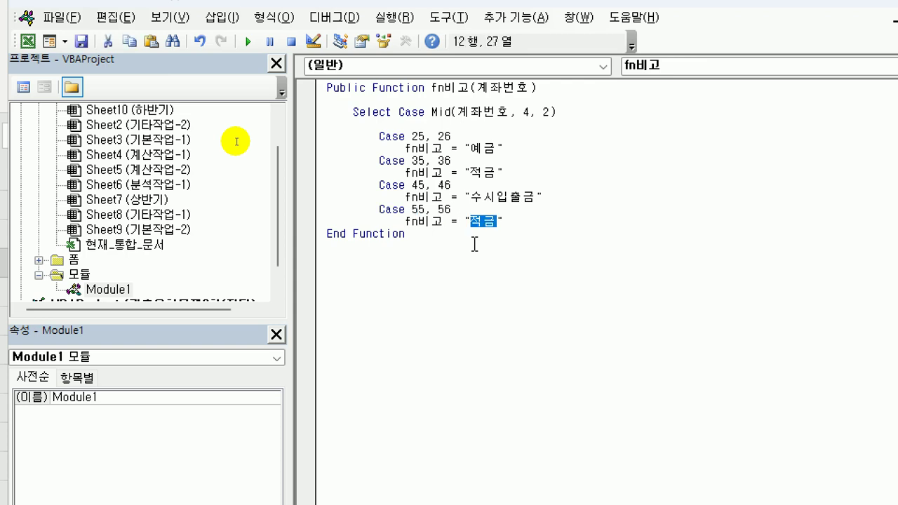
{"action": "type", "text": "청약"}
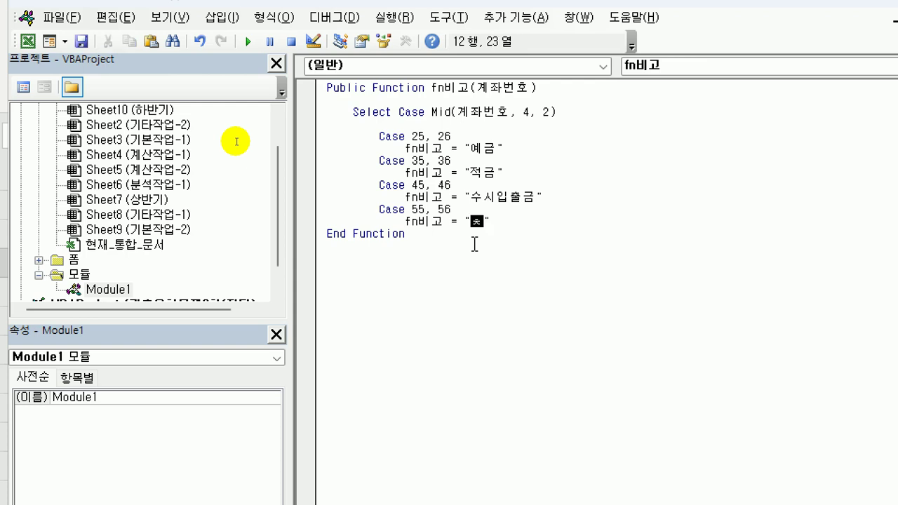
- Close the Select Case block with End Select below the last branch
{"action": "key", "text": "End"}
{"action": "key", "text": "Return"}
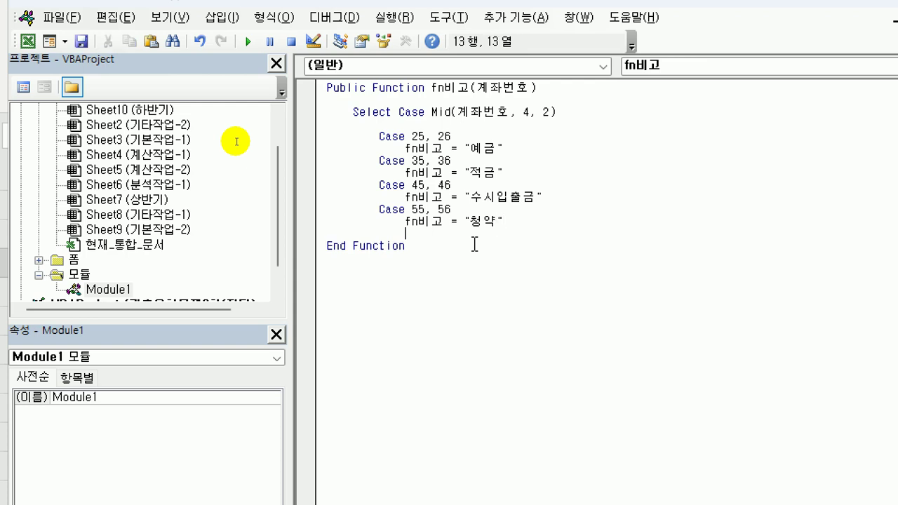
{"action": "key", "text": "BackSpace"}
{"action": "type", "text": "end select"}
{"action": "key", "text": "Return"}
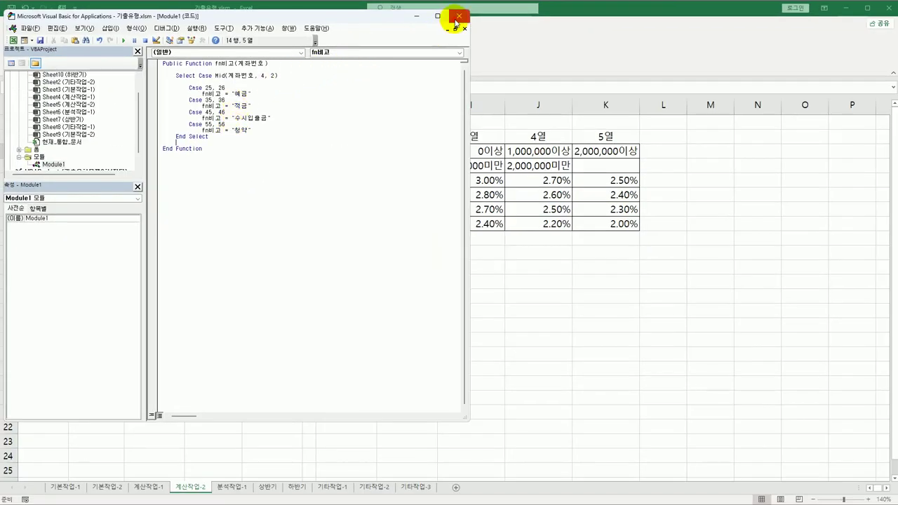
- Close the VBA editor and enter the user-defined function fn비고 in E3 with A3 as its 계좌번호 argument
{"action": "left_click", "coordinate": [587, 20]}
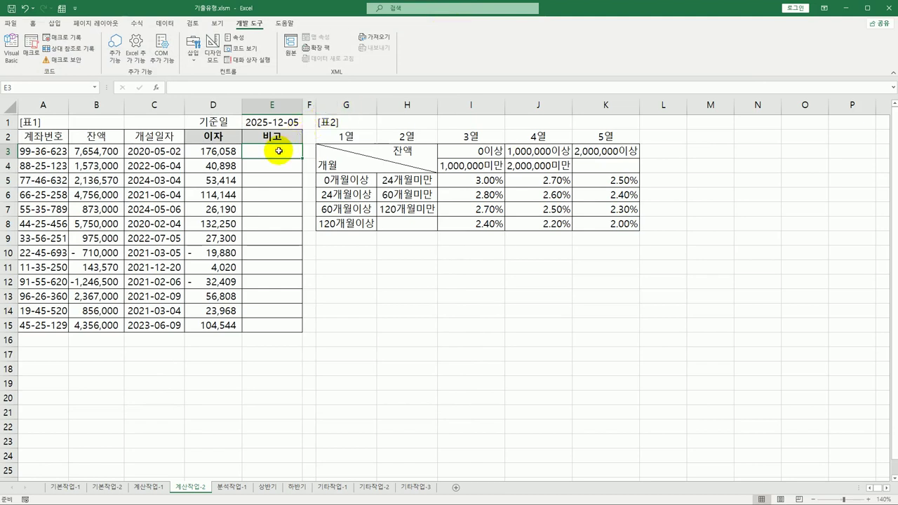
{"action": "left_click", "coordinate": [155, 87]}
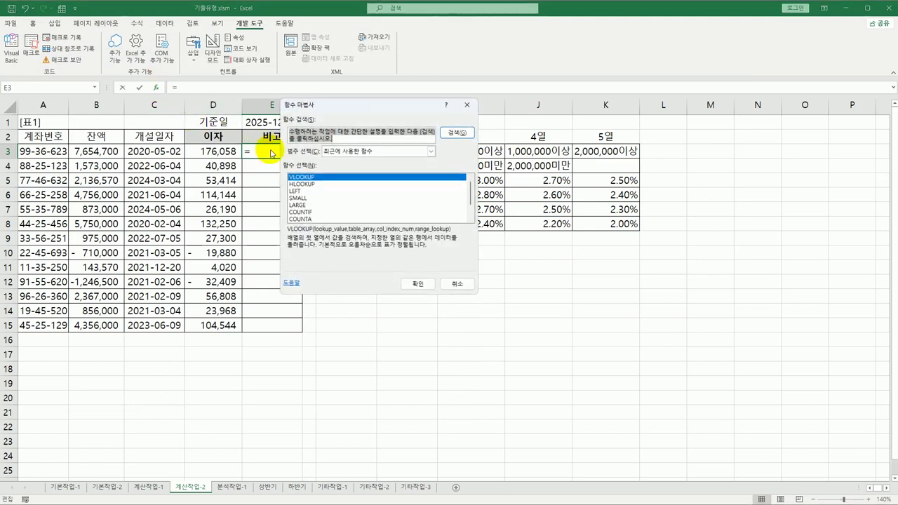
{"action": "left_click", "coordinate": [349, 151]}
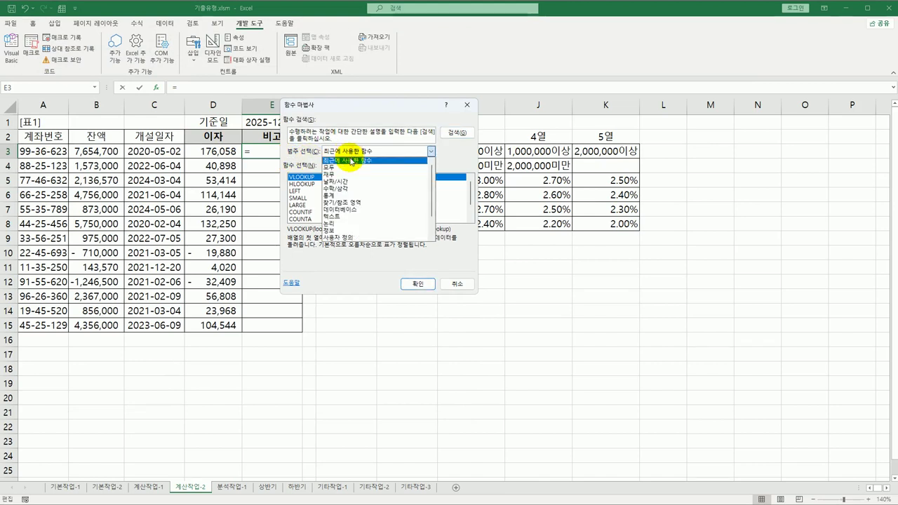
{"action": "left_click", "coordinate": [353, 239]}
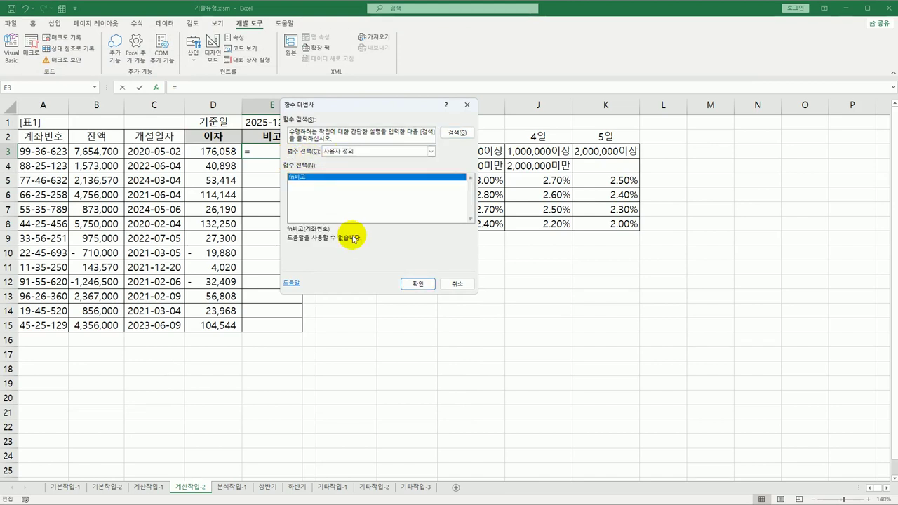
{"action": "left_click", "coordinate": [423, 290]}
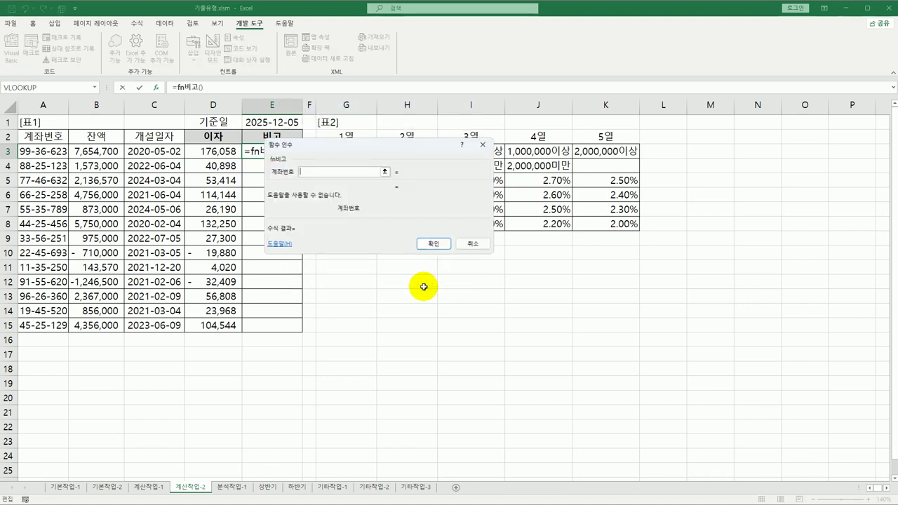
{"action": "left_click_drag", "start_coordinate": [337, 145], "coordinate": [402, 147]}
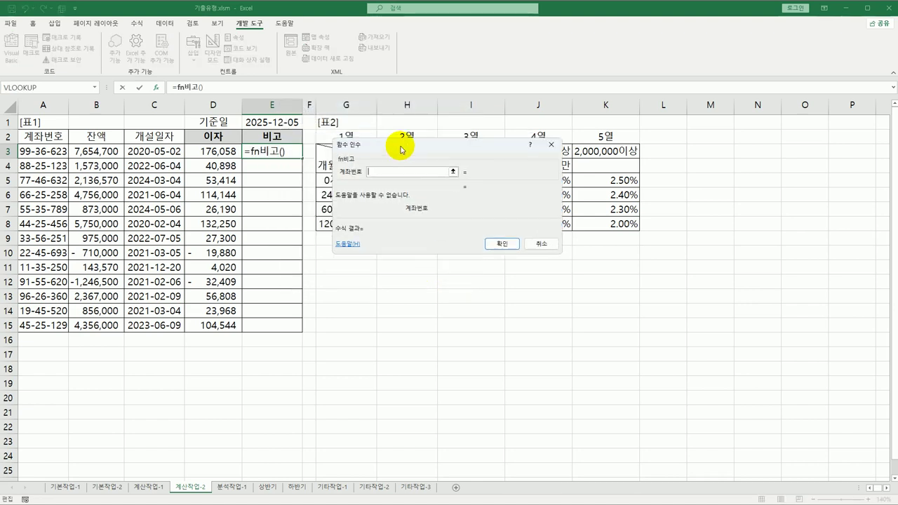
{"action": "left_click", "coordinate": [61, 154]}
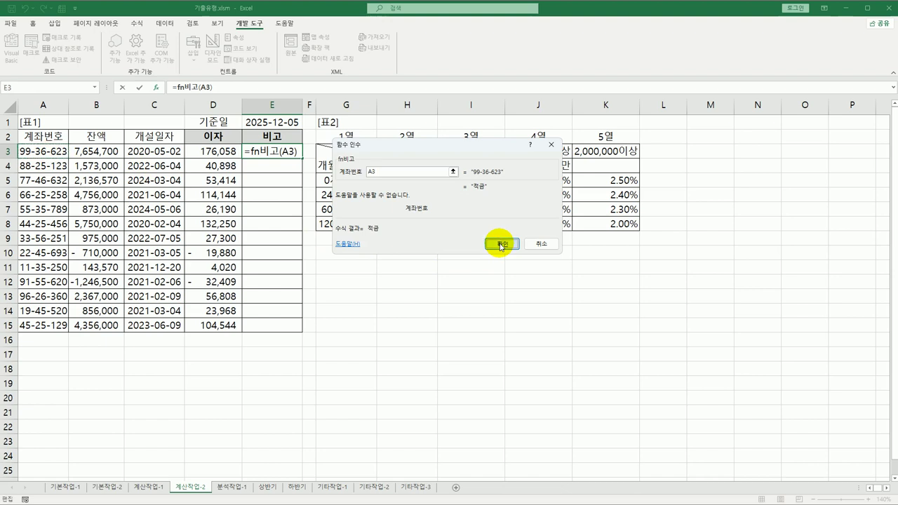
{"action": "left_click", "coordinate": [501, 244]}
- Fill the fn비고 formula from E3 down the 비고 column to E15 and check the copied formulas
{"action": "left_click_drag", "start_coordinate": [302, 159], "coordinate": [305, 333]}
{"action": "left_click", "coordinate": [290, 332]}
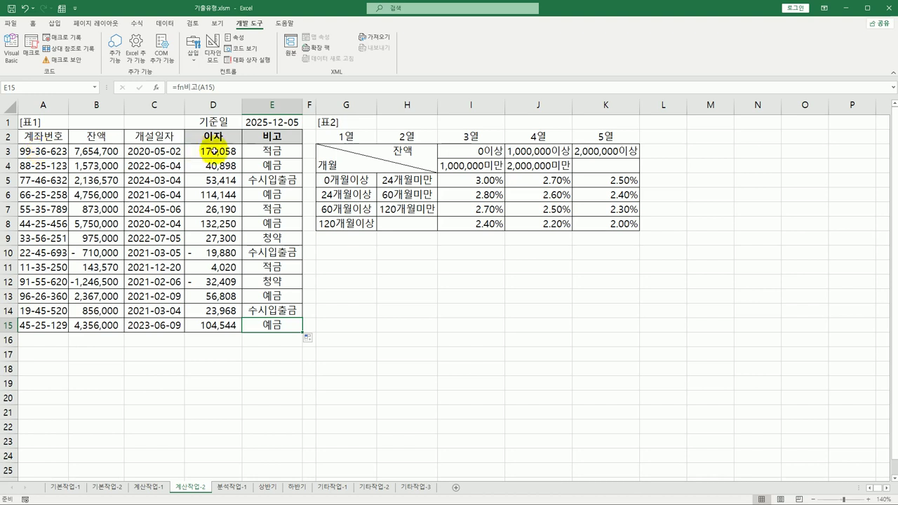
{"action": "left_click", "coordinate": [272, 165]}
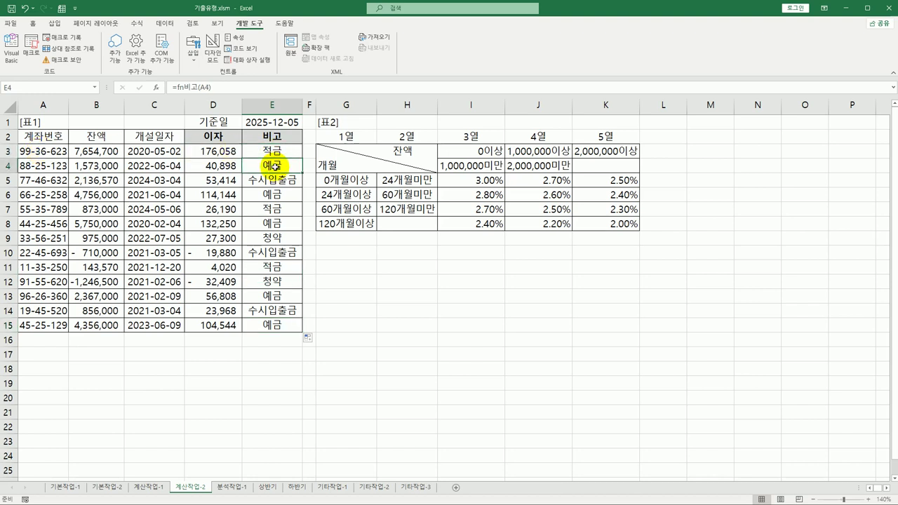
{"action": "left_click", "coordinate": [274, 151]}
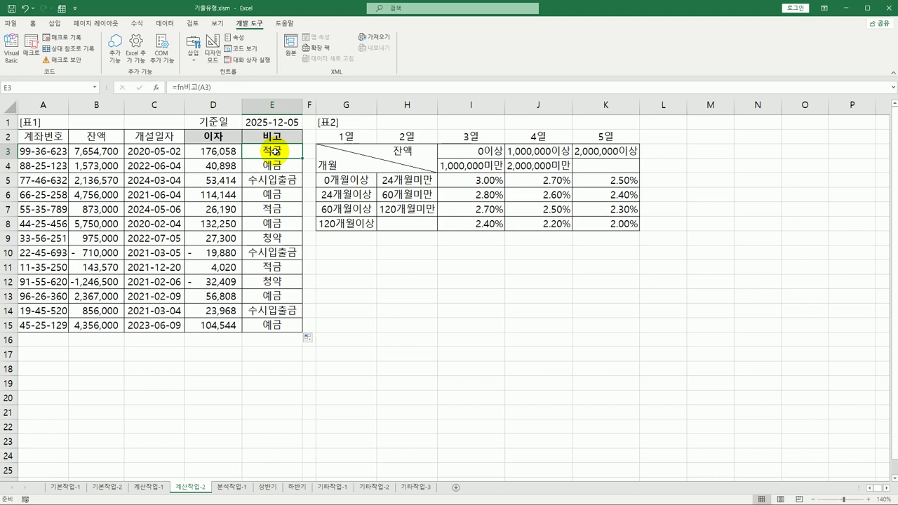
- Start a PivotTable at B4 of the existing 분석작업-1 sheet, with its data added to the data model
{"action": "left_click", "coordinate": [237, 486]}
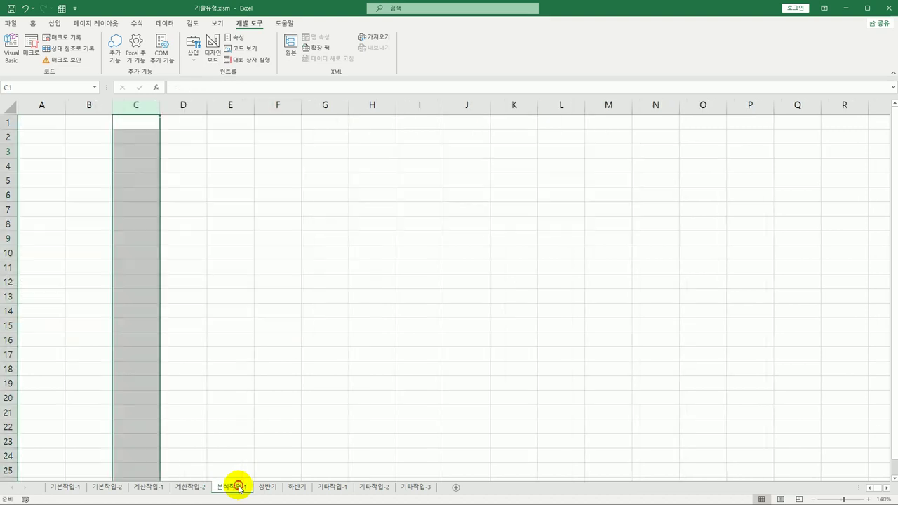
{"action": "left_click", "coordinate": [74, 139]}
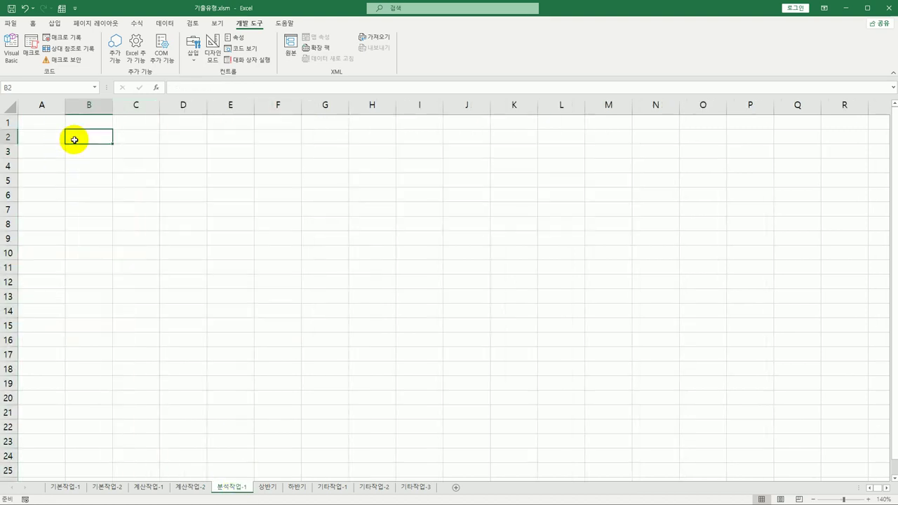
{"action": "key", "text": "ctrl+Home"}
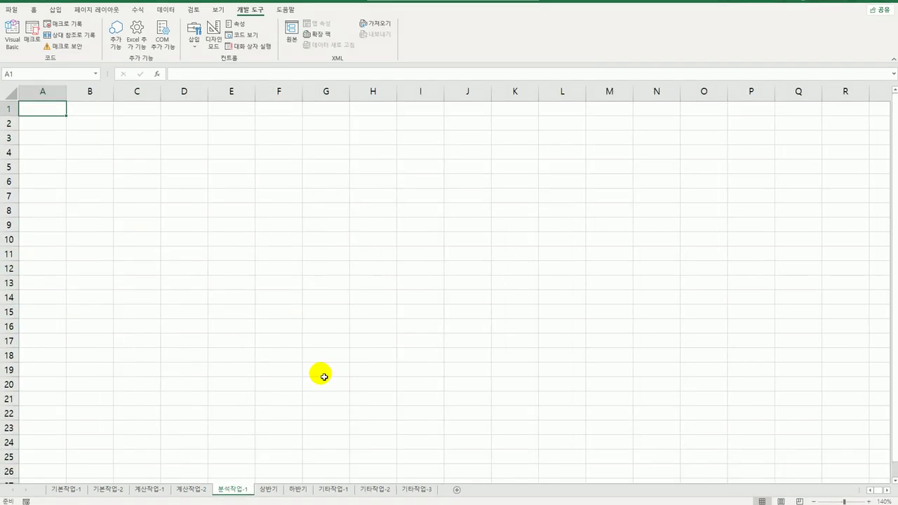
{"action": "left_click", "coordinate": [89, 159]}
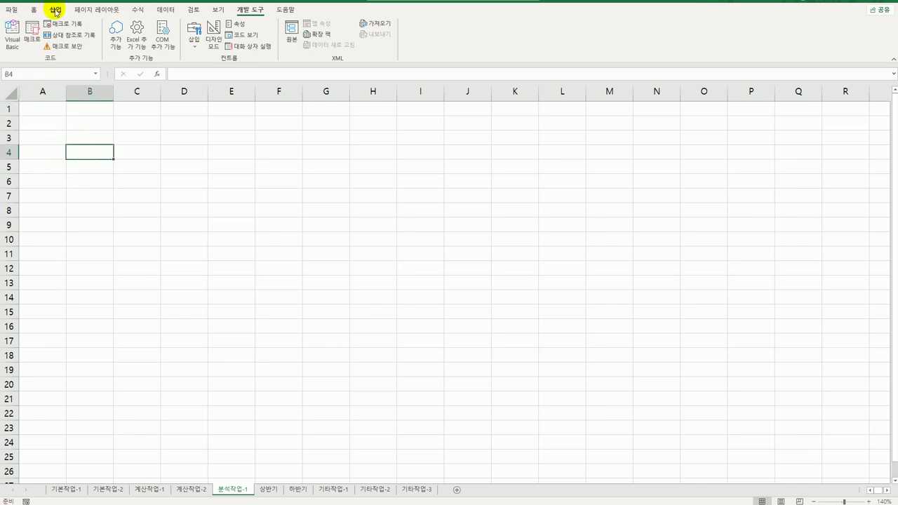
{"action": "left_click", "coordinate": [55, 11]}
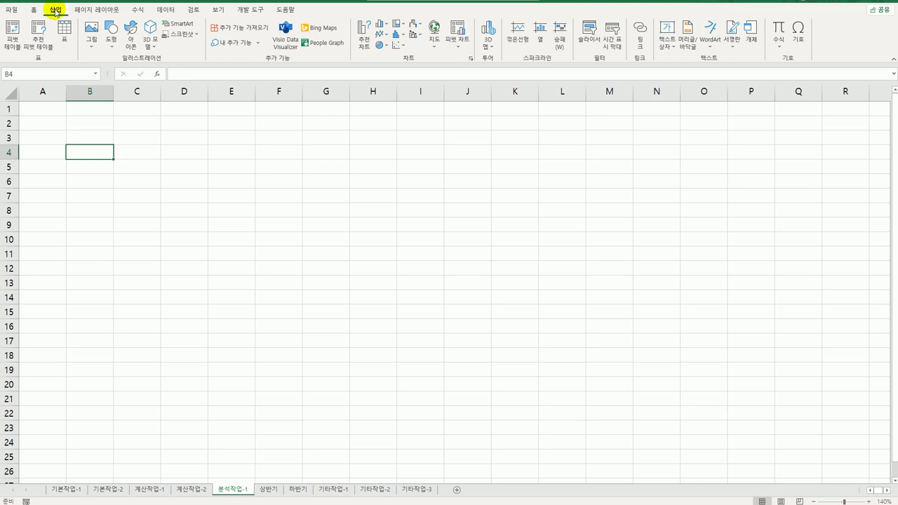
{"action": "left_click", "coordinate": [13, 34]}
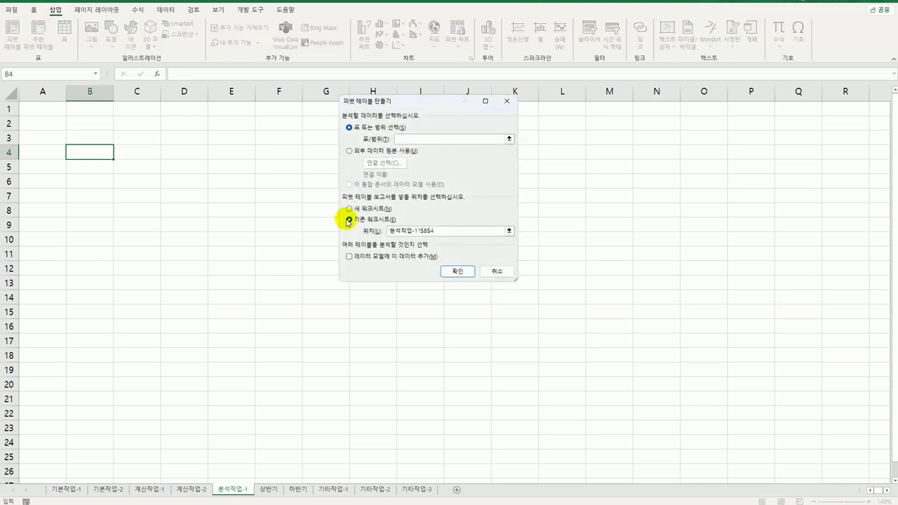
{"action": "left_click", "coordinate": [373, 260]}
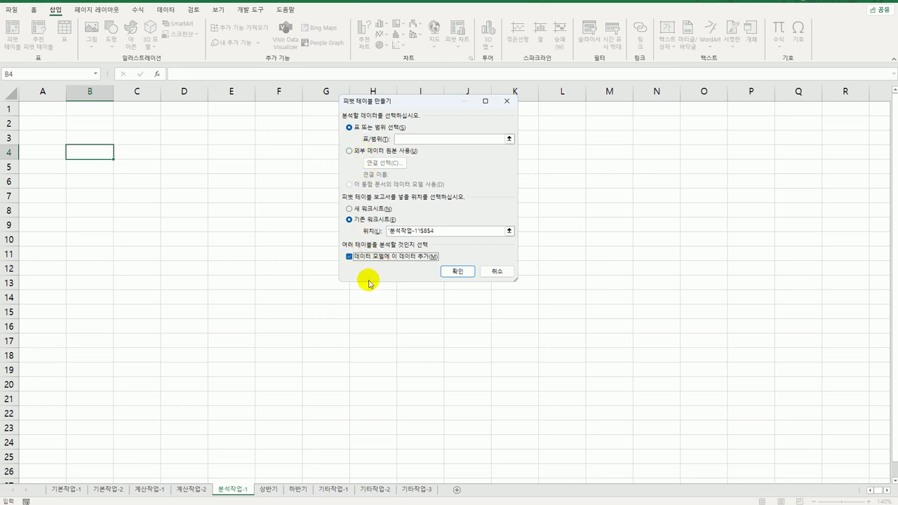
- Use an external data source for the PivotTable and open 직급부서.csv from C:\컴활1급\1권_스프레드시트\기출변형문제
{"action": "left_click", "coordinate": [349, 151]}
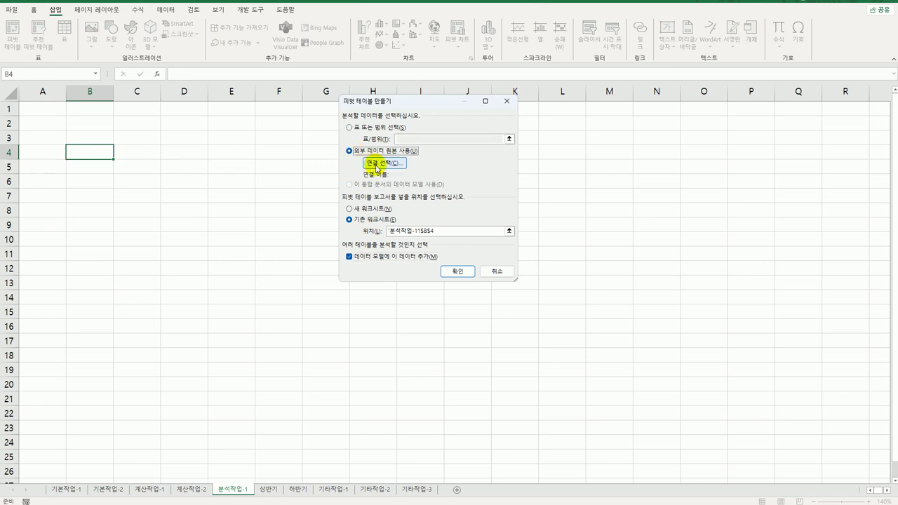
{"action": "left_click", "coordinate": [379, 163]}
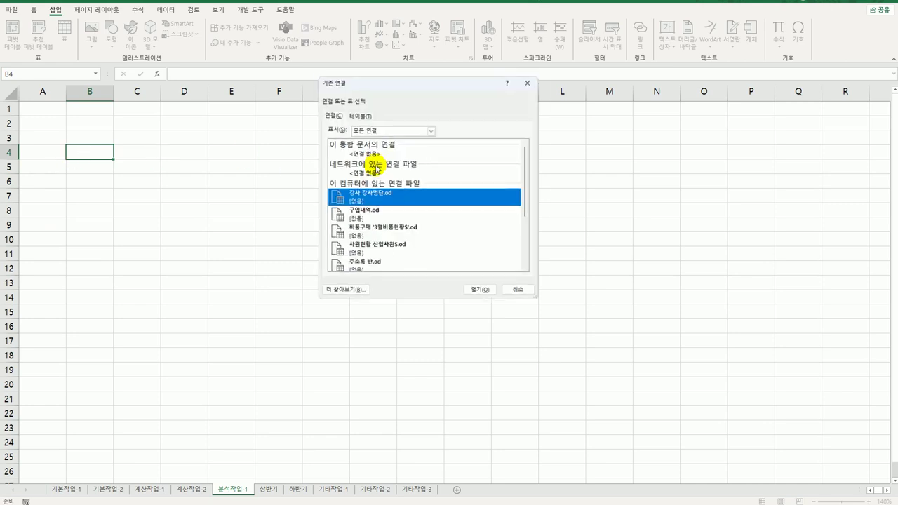
{"action": "left_click", "coordinate": [341, 292]}
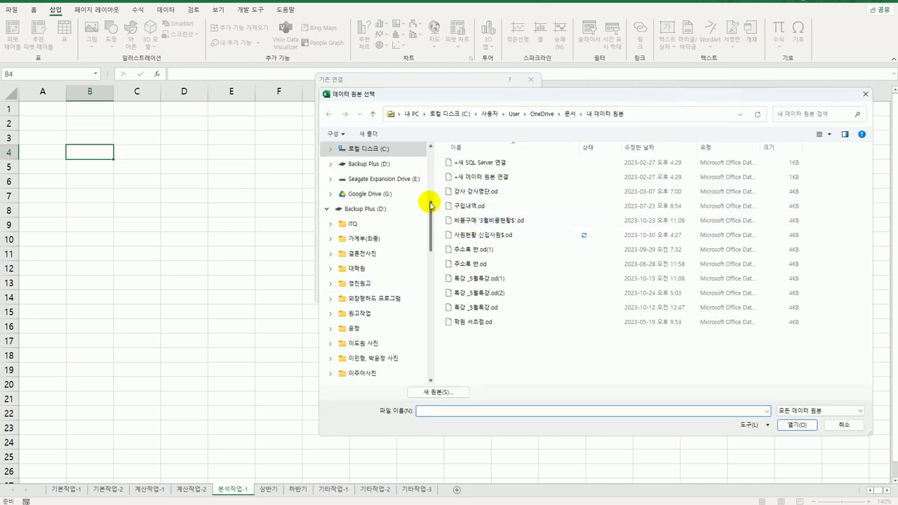
{"action": "left_click", "coordinate": [375, 148]}
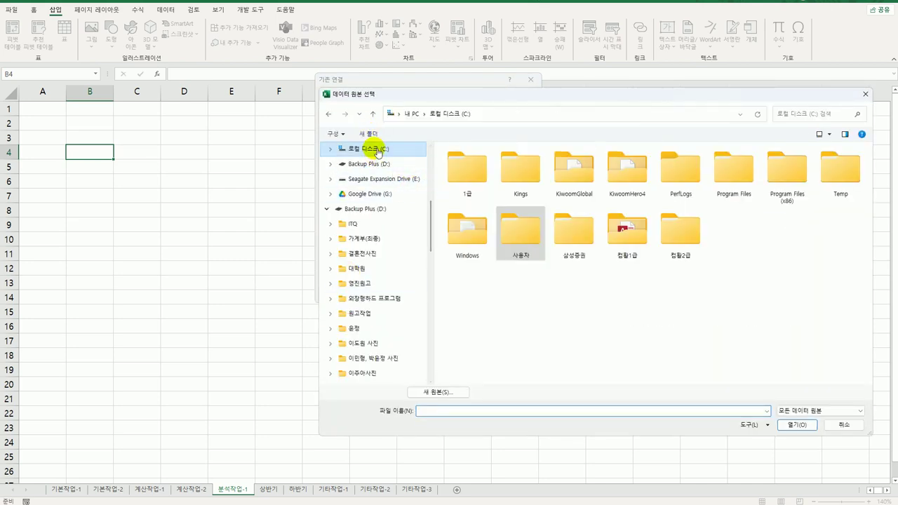
{"action": "double_click", "coordinate": [627, 235]}
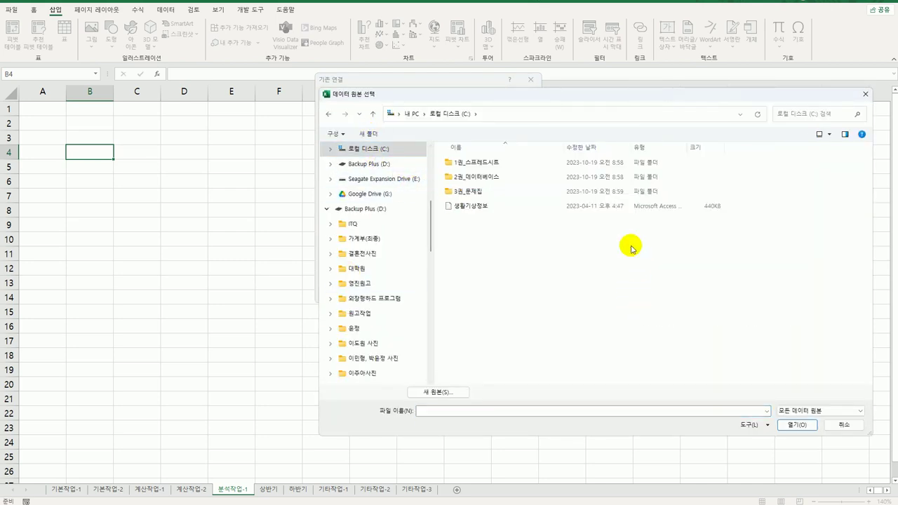
{"action": "double_click", "coordinate": [522, 167]}
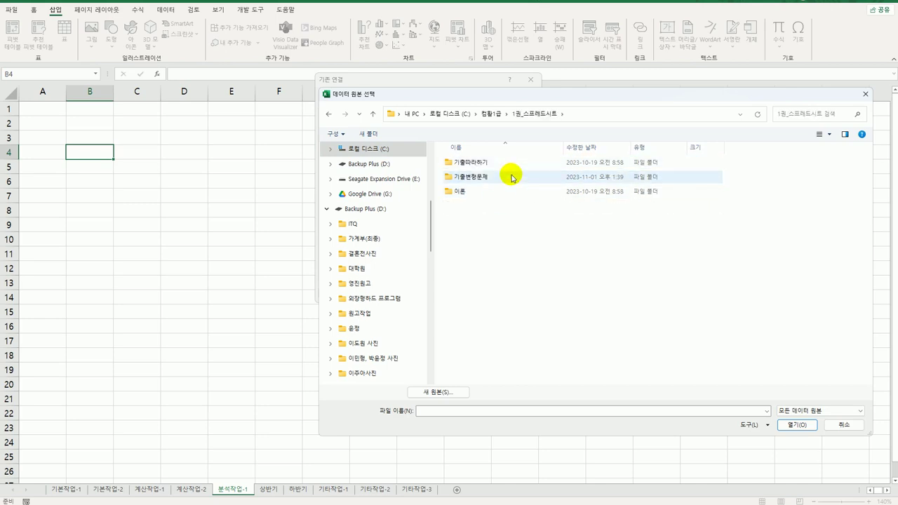
{"action": "double_click", "coordinate": [511, 178]}
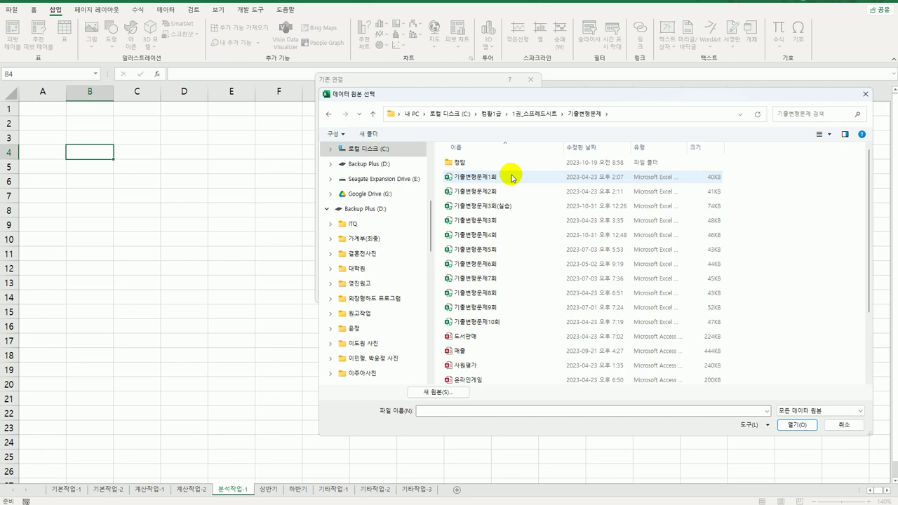
{"action": "scroll", "coordinate": [499, 343], "scroll_direction": "down", "scroll_amount": 2}
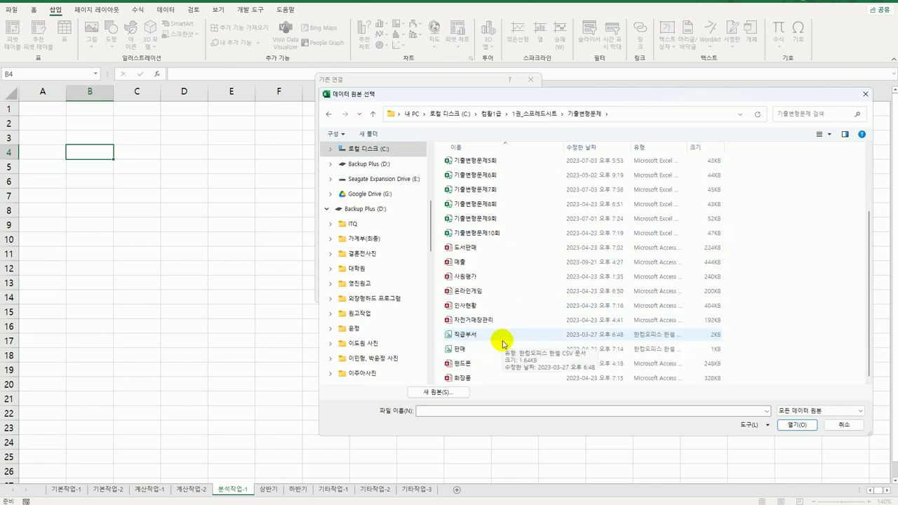
{"action": "left_click", "coordinate": [503, 343]}
{"action": "left_click", "coordinate": [795, 424]}
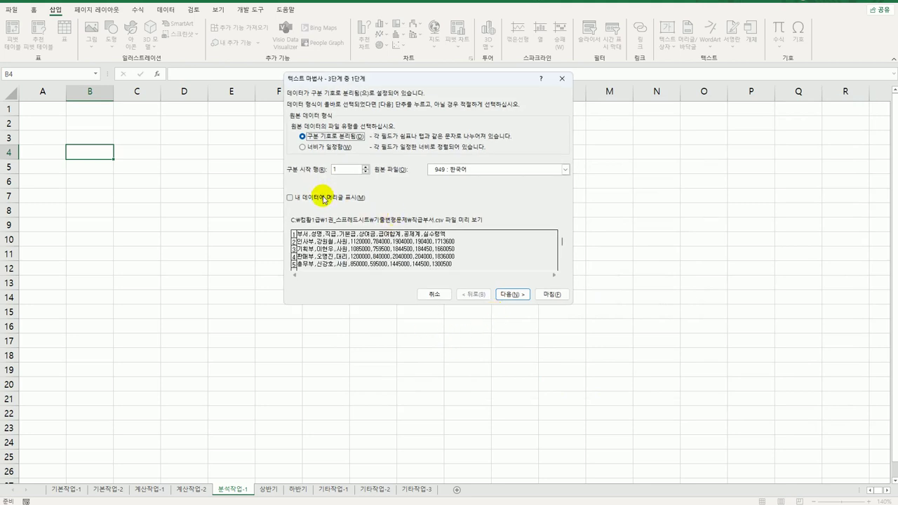
- Mark the text data as having headers and set comma as the only delimiter instead of tab
{"action": "left_click", "coordinate": [324, 200]}
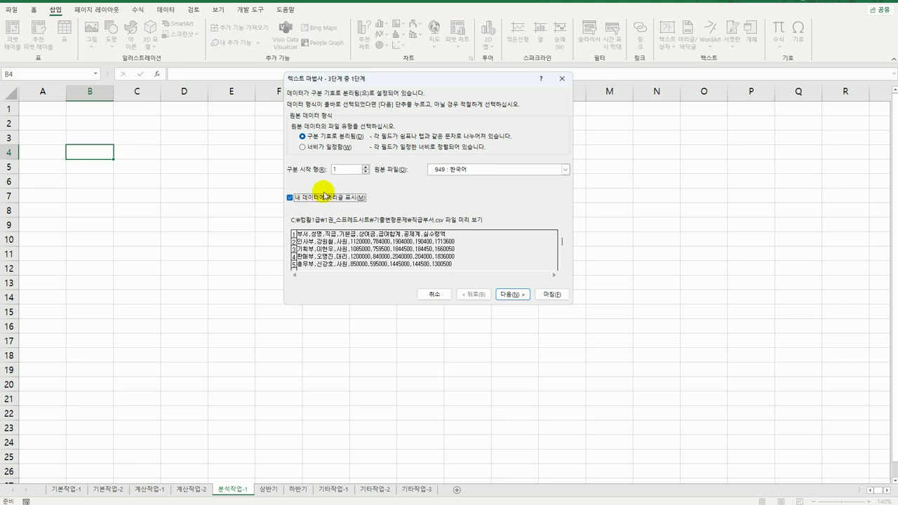
{"action": "left_click", "coordinate": [505, 294]}
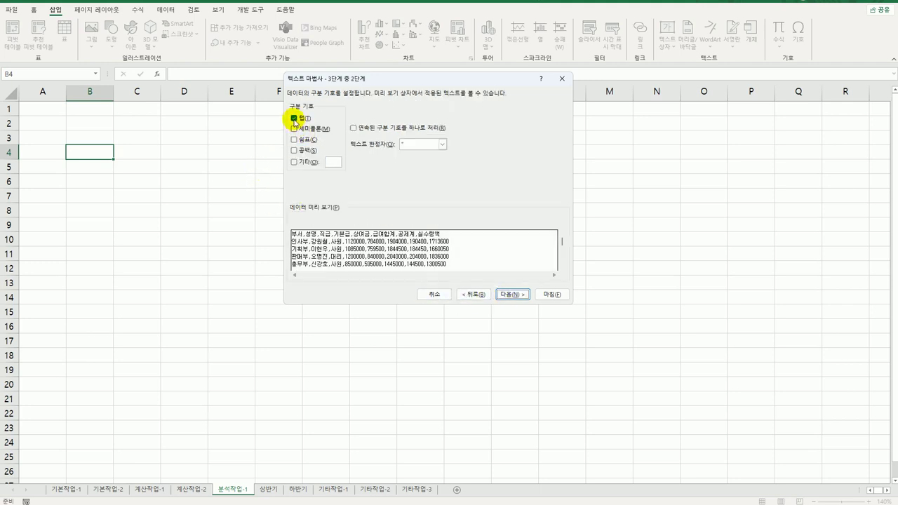
{"action": "left_click", "coordinate": [294, 118]}
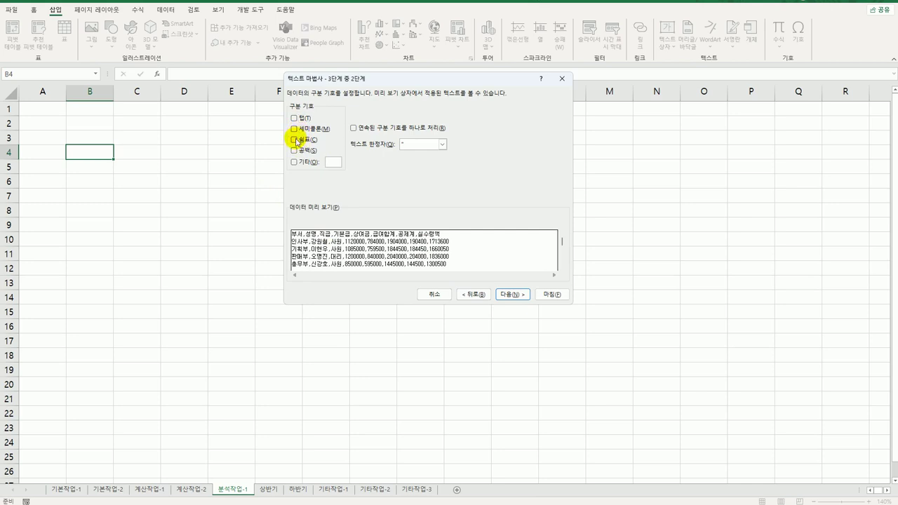
{"action": "left_click", "coordinate": [294, 139]}
{"action": "left_click", "coordinate": [512, 295]}
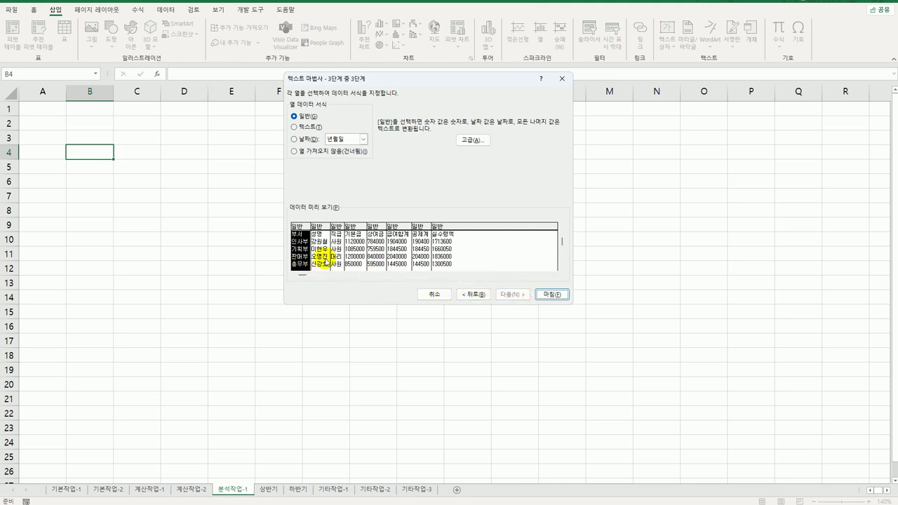
- Exclude the 성명 and 공제계 columns from the text import
{"action": "left_click", "coordinate": [322, 260]}
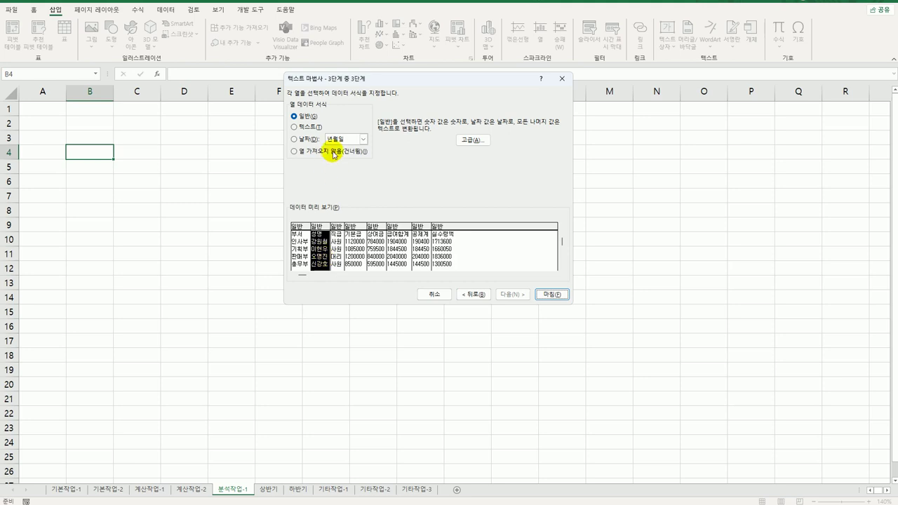
{"action": "left_click", "coordinate": [329, 152]}
{"action": "left_click", "coordinate": [336, 249]}
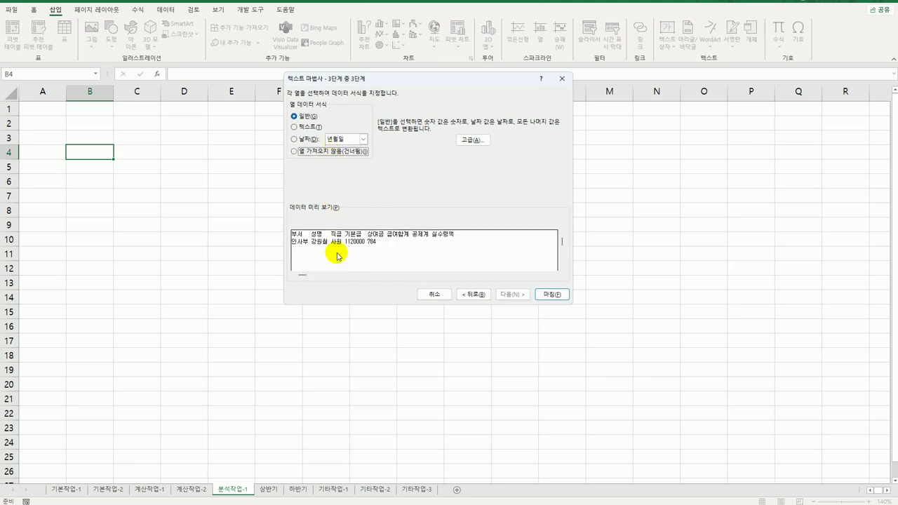
{"action": "left_click", "coordinate": [352, 257]}
{"action": "left_click", "coordinate": [376, 260]}
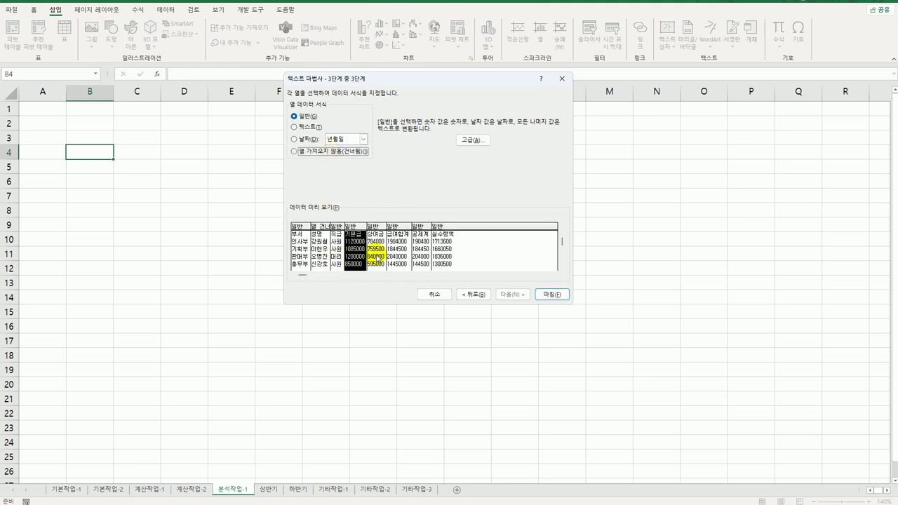
{"action": "left_click", "coordinate": [400, 263]}
{"action": "left_click", "coordinate": [421, 261]}
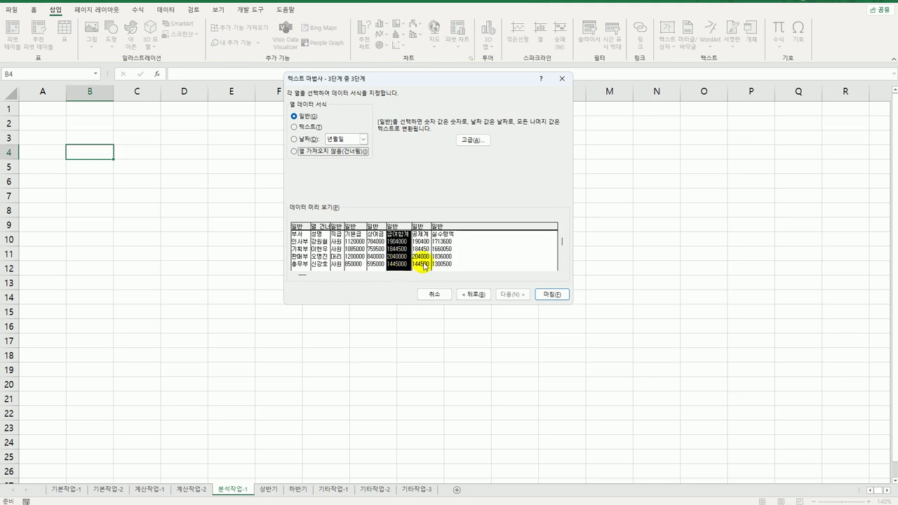
{"action": "left_click", "coordinate": [327, 152]}
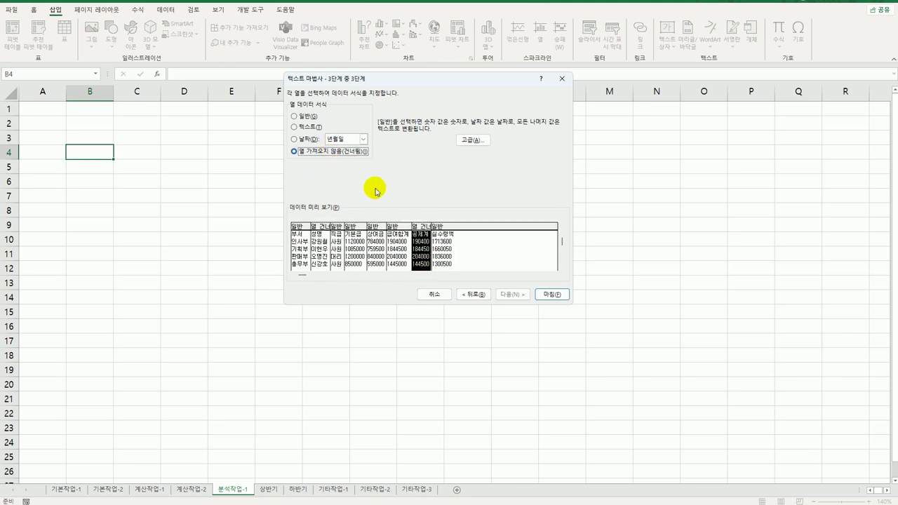
- Exclude the 실수령액 column from the text import as well, finish the import and create the PivotTable
{"action": "left_click", "coordinate": [435, 250]}
{"action": "left_click", "coordinate": [345, 155]}
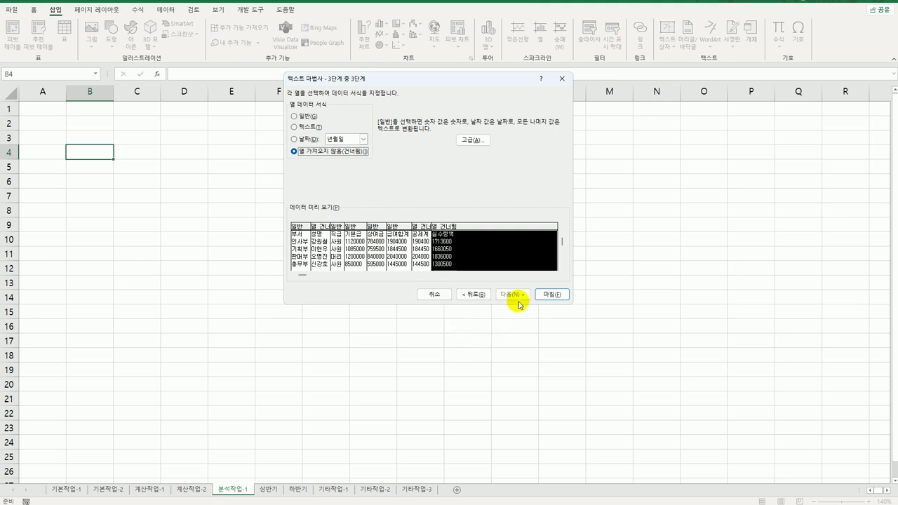
{"action": "left_click", "coordinate": [568, 295]}
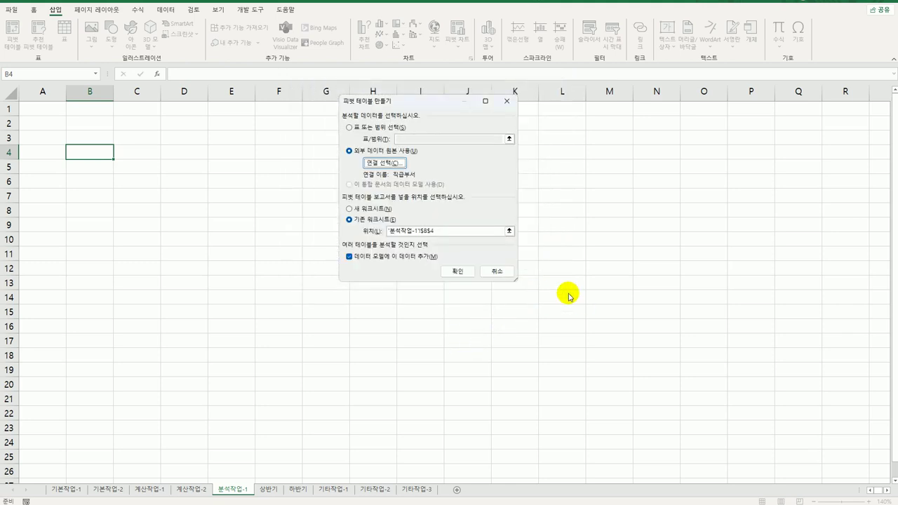
{"action": "left_click", "coordinate": [457, 272]}
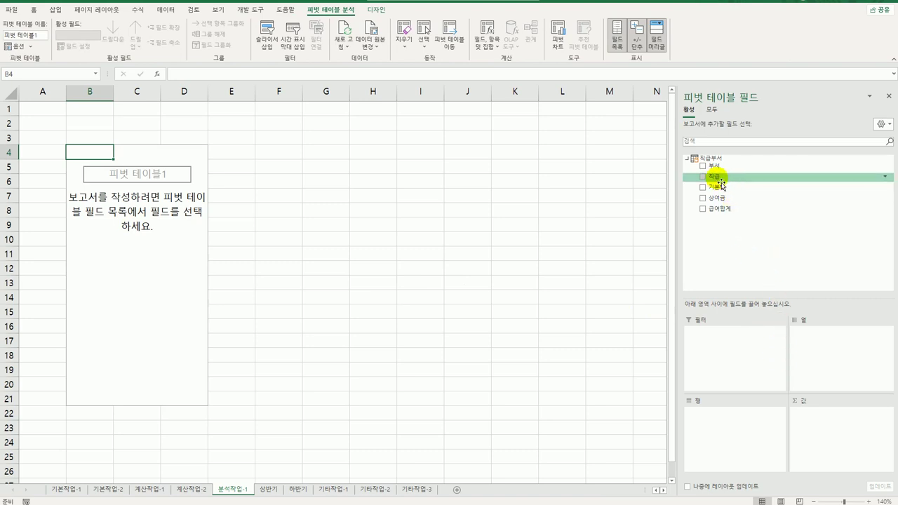
- Lay out the PivotTable with 직급 and Σ 값 in rows, 부서 in columns, and 기본급, 상여금 and 급여합계 as values
{"action": "left_click_drag", "start_coordinate": [712, 176], "coordinate": [736, 443]}
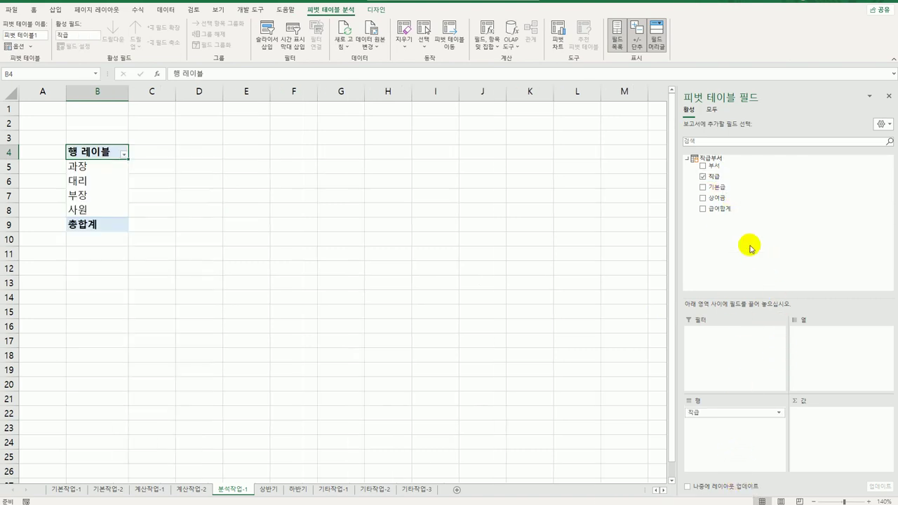
{"action": "left_click_drag", "start_coordinate": [732, 171], "coordinate": [816, 367]}
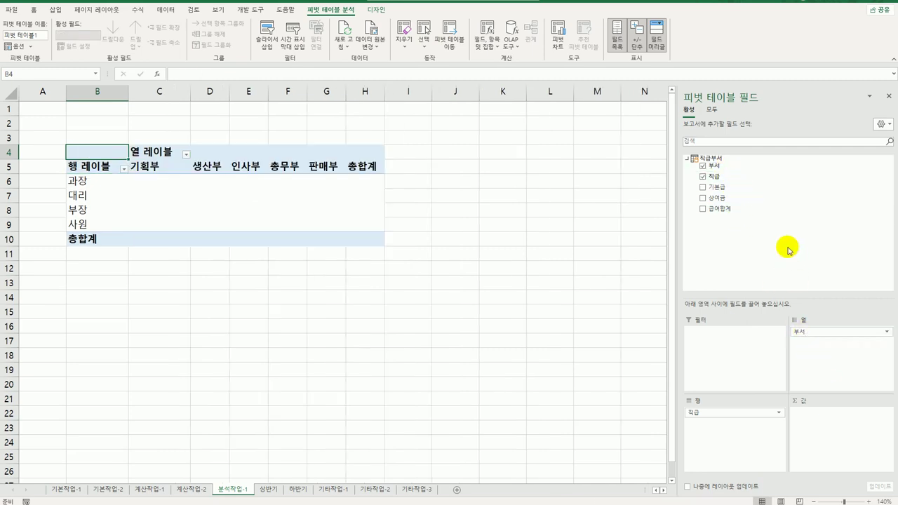
{"action": "left_click_drag", "start_coordinate": [732, 188], "coordinate": [804, 431]}
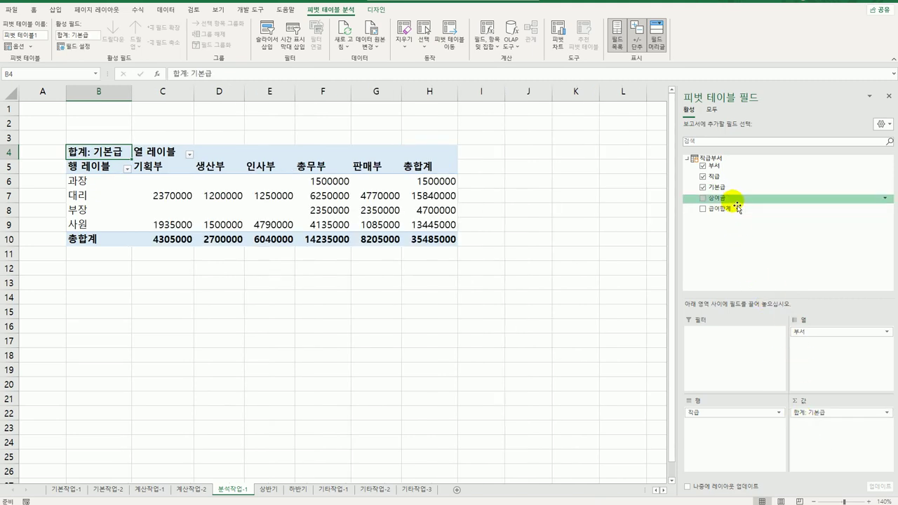
{"action": "left_click_drag", "start_coordinate": [736, 198], "coordinate": [834, 446]}
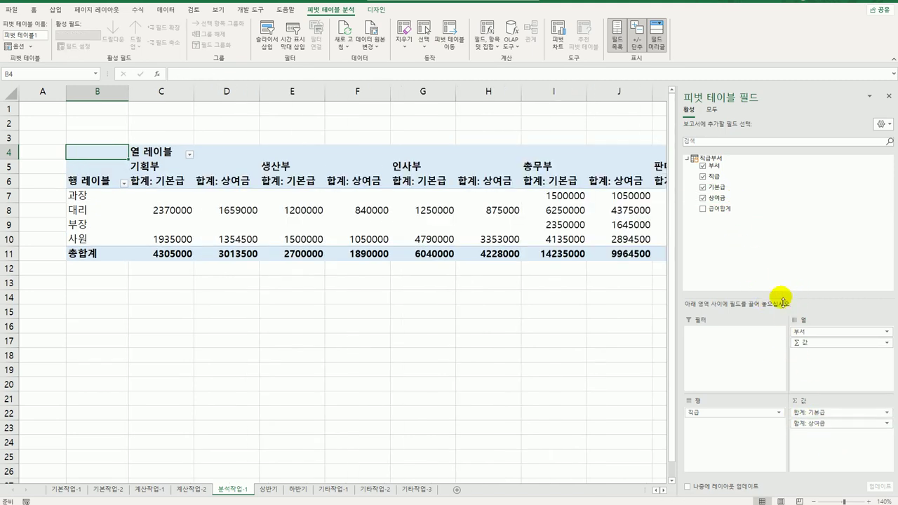
{"action": "left_click_drag", "start_coordinate": [730, 208], "coordinate": [828, 451]}
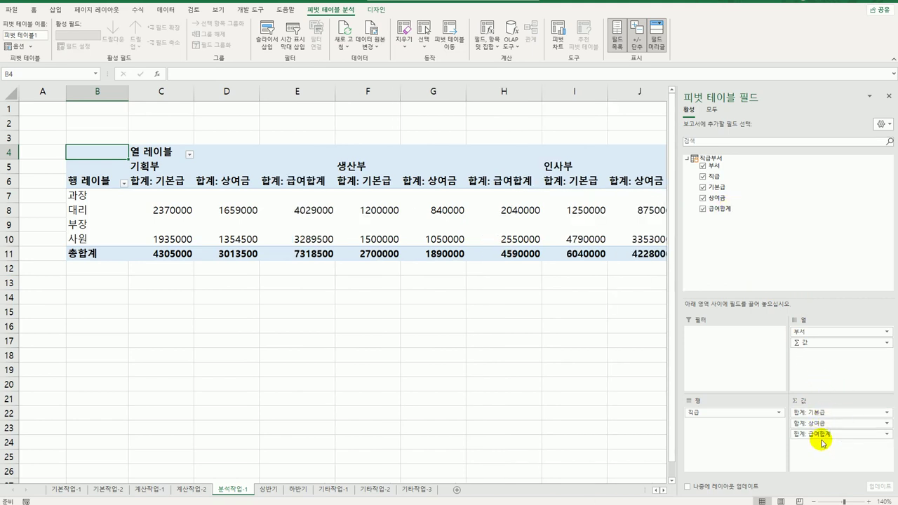
{"action": "left_click_drag", "start_coordinate": [823, 443], "coordinate": [741, 445]}
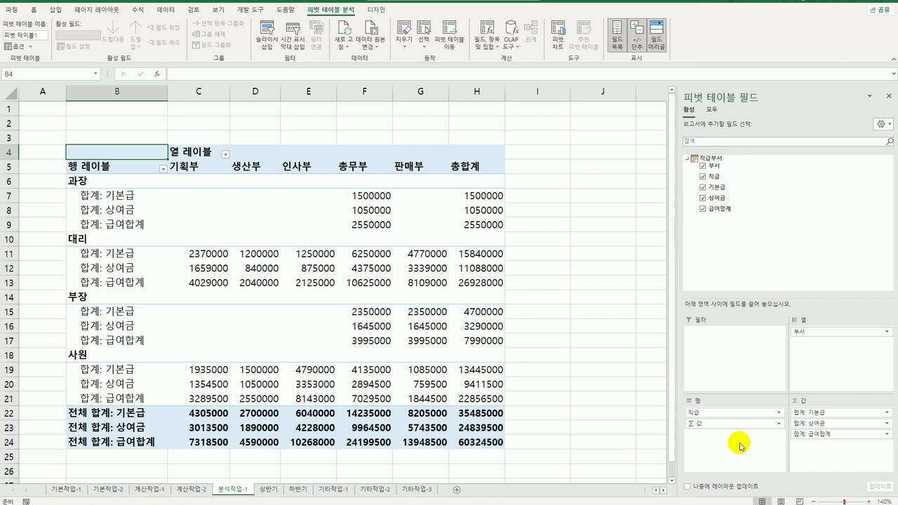
- Show the PivotTable in tabular form and turn on grand totals for columns only
{"action": "left_click", "coordinate": [373, 13]}
{"action": "left_click", "coordinate": [63, 46]}
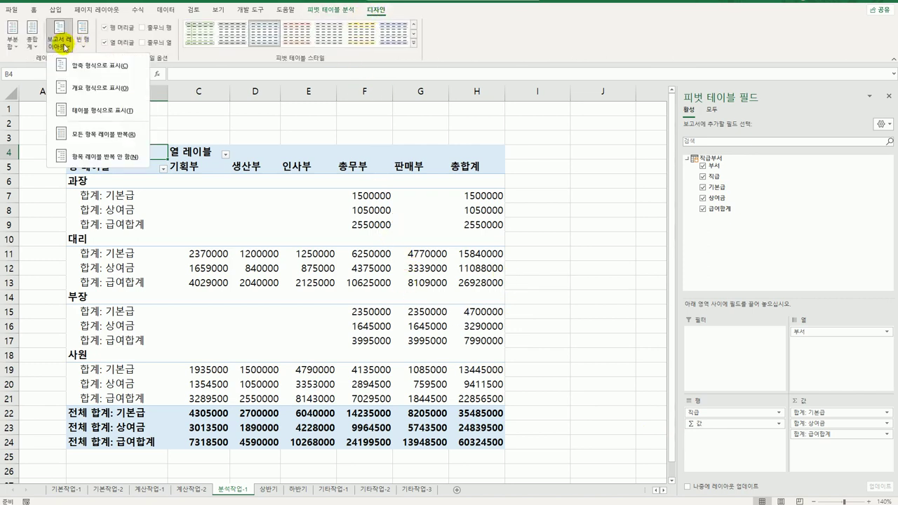
{"action": "left_click", "coordinate": [89, 110]}
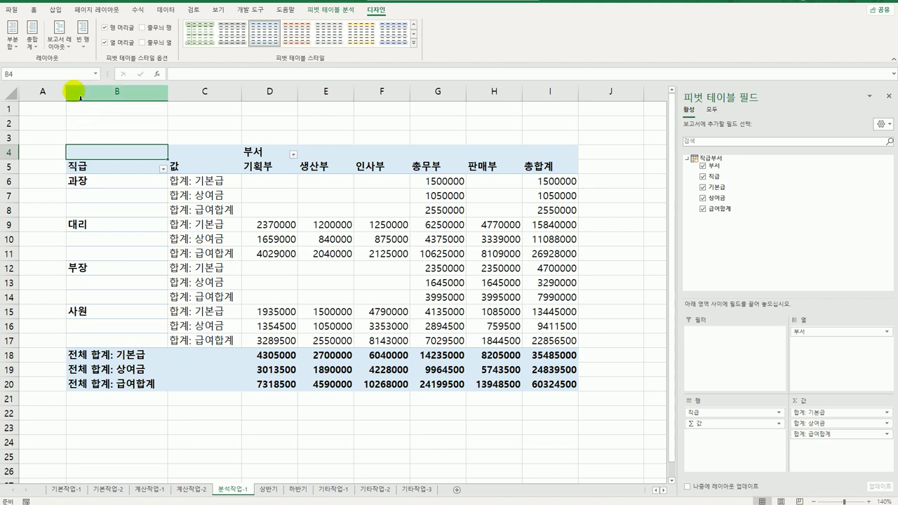
{"action": "left_click", "coordinate": [33, 37]}
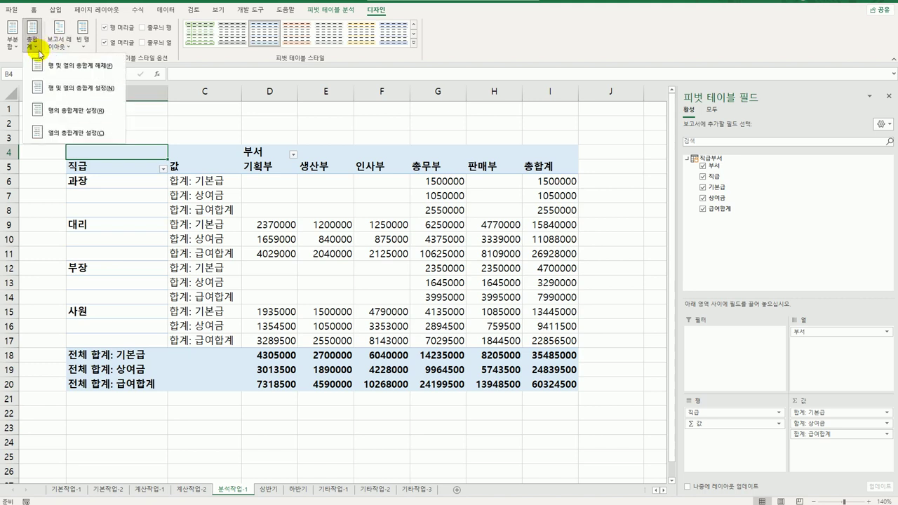
{"action": "left_click", "coordinate": [66, 134]}
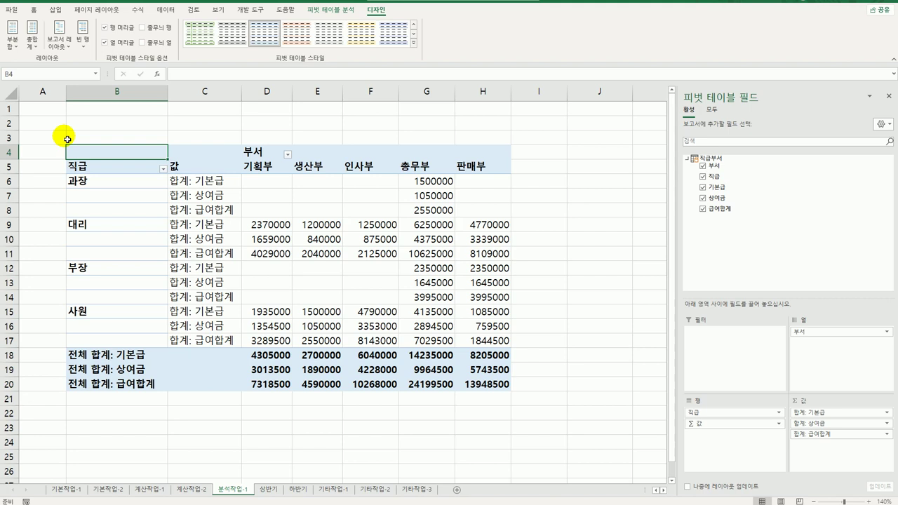
- Apply the custom number format #,###, to the 합계: 기본급 value field
{"action": "left_click", "coordinate": [223, 188]}
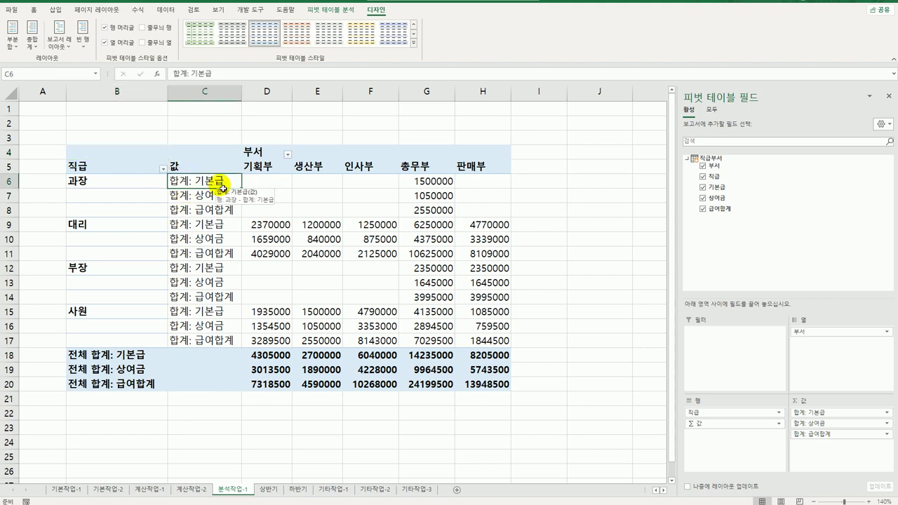
{"action": "double_click", "coordinate": [223, 188]}
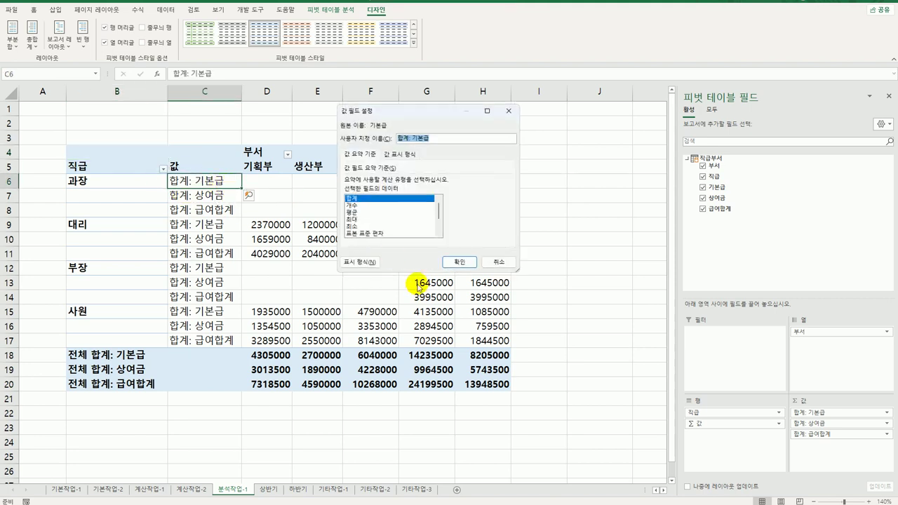
{"action": "left_click", "coordinate": [360, 261]}
{"action": "left_click", "coordinate": [318, 112]}
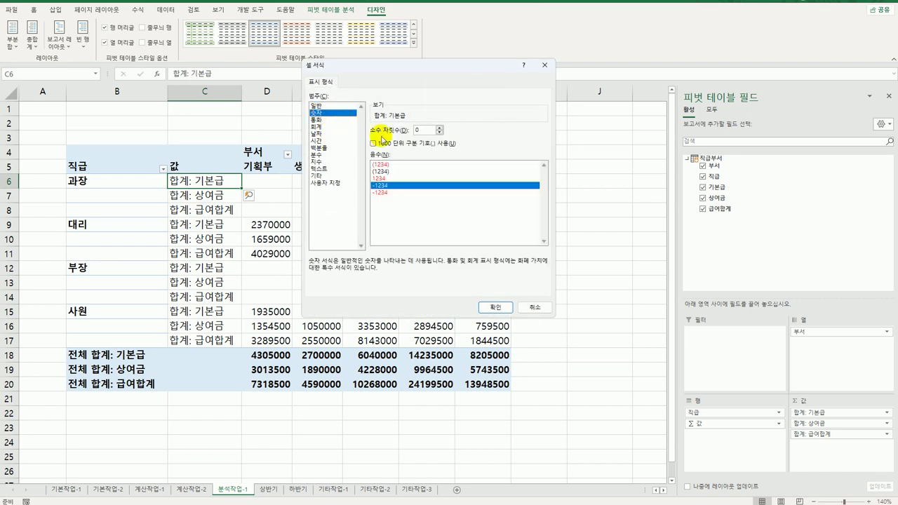
{"action": "left_click", "coordinate": [343, 182]}
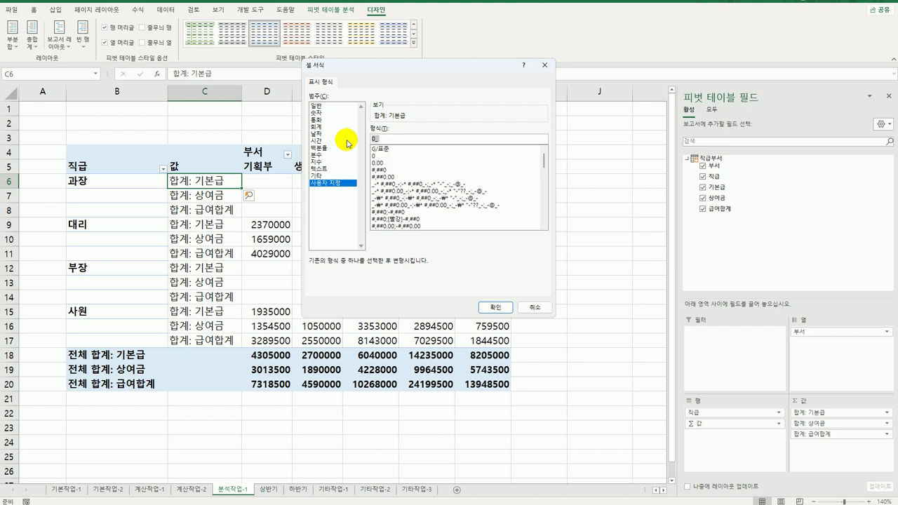
{"action": "type", "text": "#,###"}
{"action": "left_click", "coordinate": [491, 307]}
{"action": "left_click", "coordinate": [460, 262]}
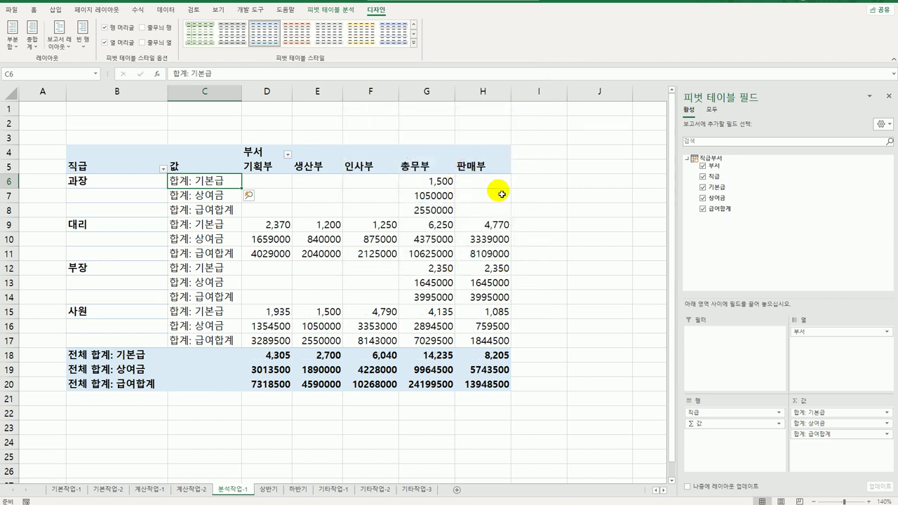
- Apply the custom number format #,###, to the 합계: 상여금 value field
{"action": "left_click", "coordinate": [192, 200]}
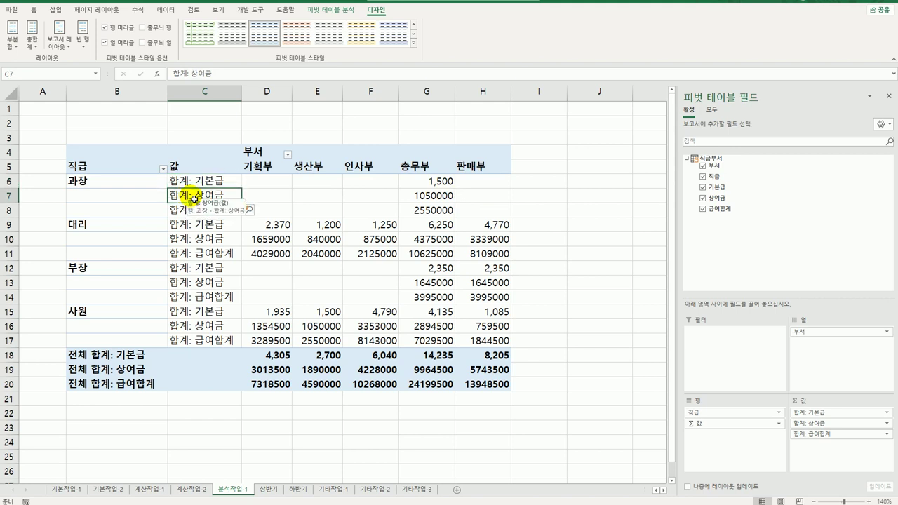
{"action": "double_click", "coordinate": [192, 200]}
{"action": "left_click", "coordinate": [361, 258]}
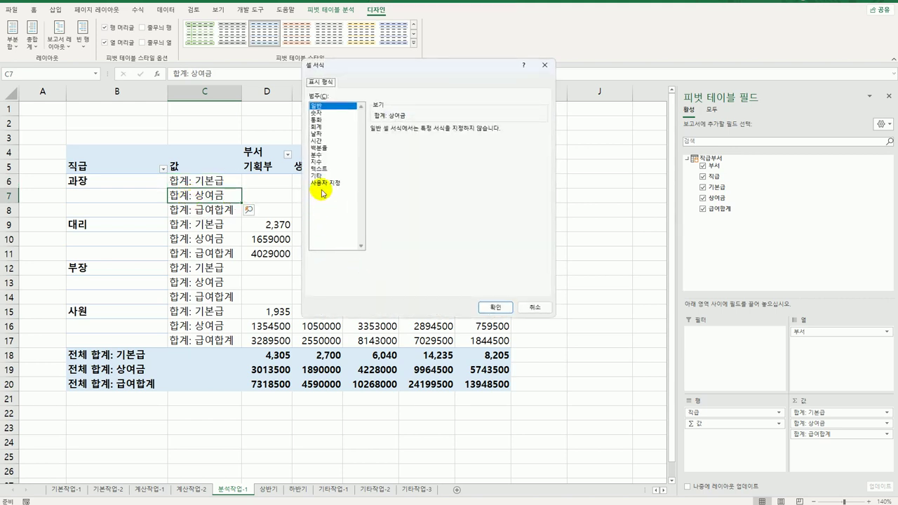
{"action": "left_click", "coordinate": [322, 183]}
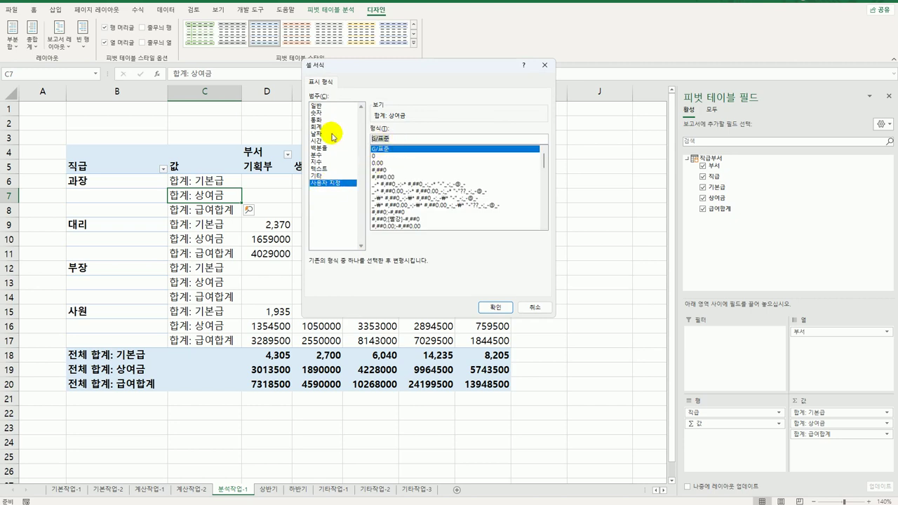
{"action": "type", "text": "#,###"}
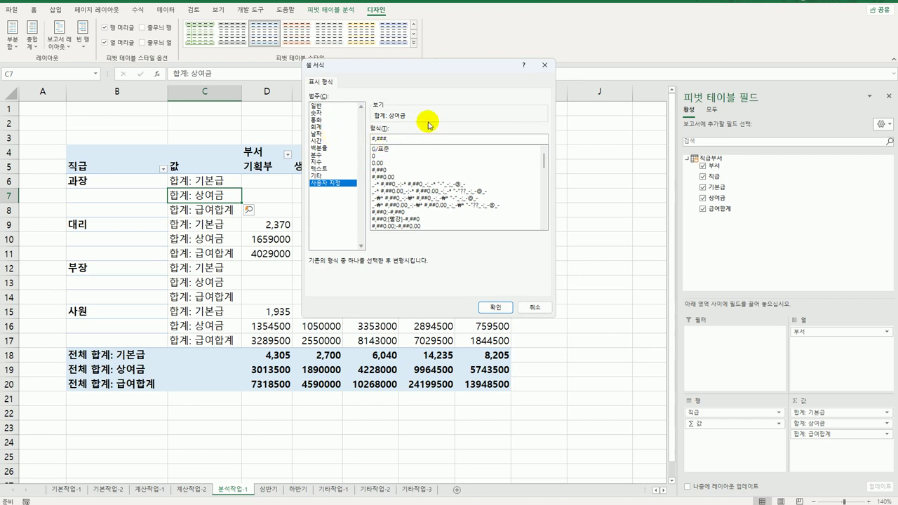
{"action": "left_click_drag", "start_coordinate": [440, 70], "coordinate": [552, 74]}
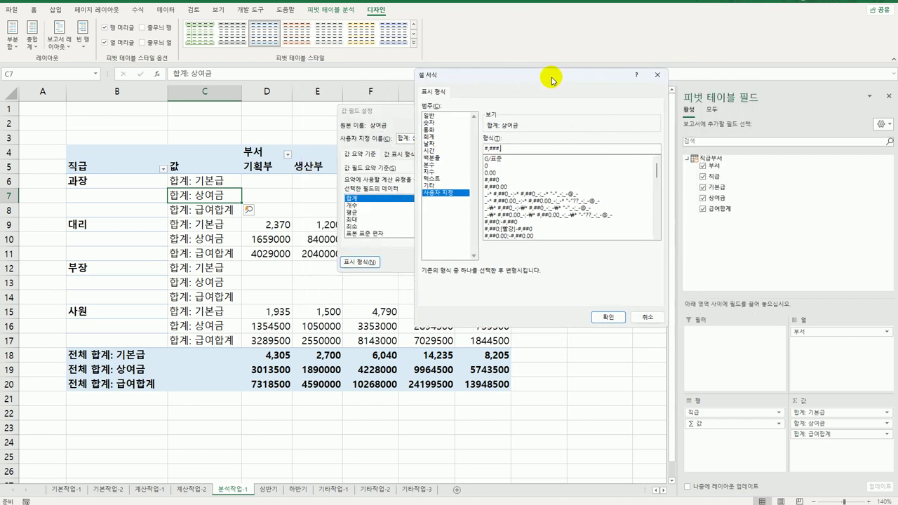
{"action": "type", "text": ","}
{"action": "left_click", "coordinate": [609, 317]}
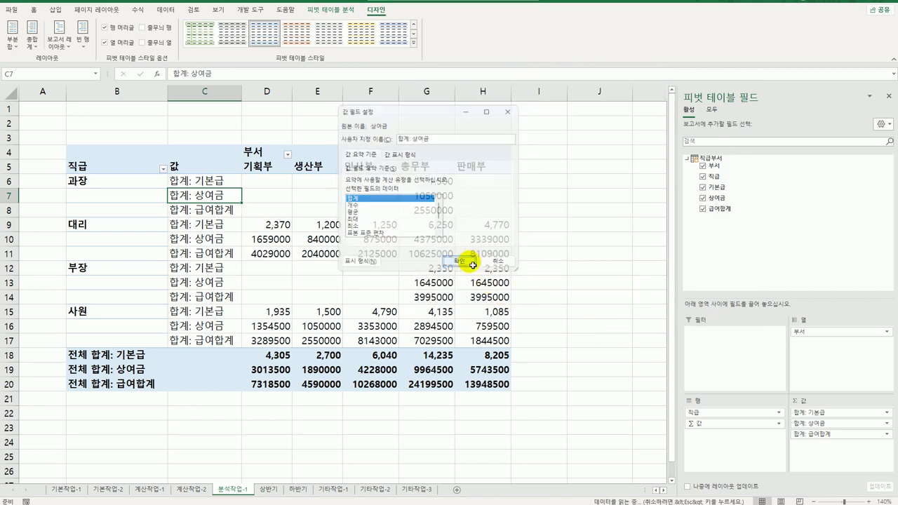
{"action": "left_click", "coordinate": [459, 264]}
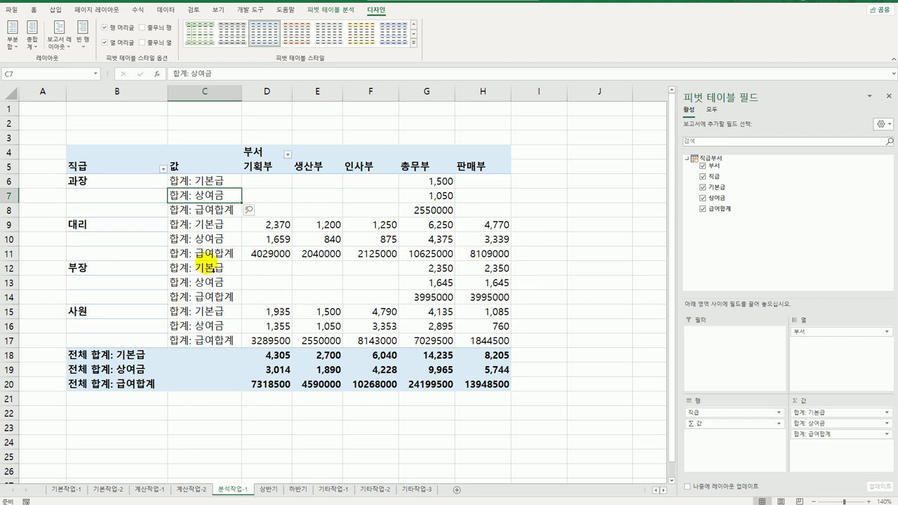
- Show the 합계: 급여합계 values as a percentage of the column total (열 합계 비율)
{"action": "left_click", "coordinate": [202, 208]}
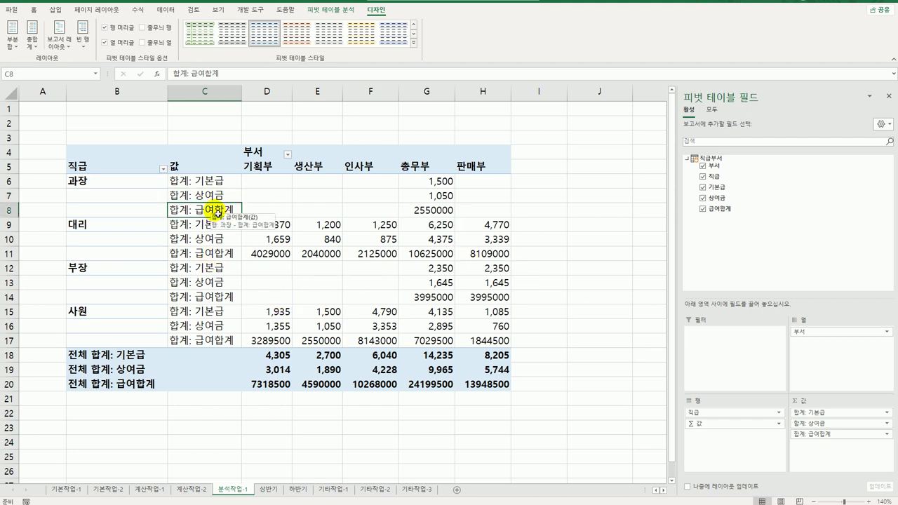
{"action": "double_click", "coordinate": [202, 208]}
{"action": "left_click", "coordinate": [398, 153]}
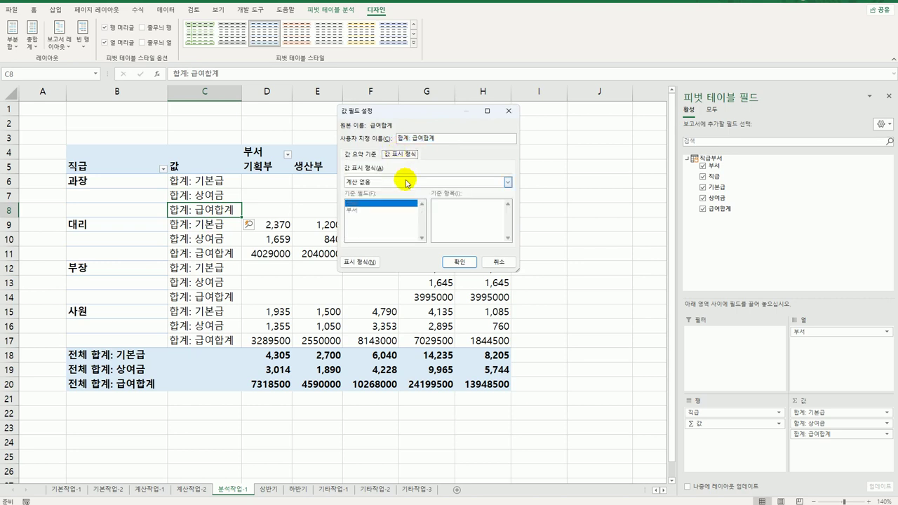
{"action": "left_click", "coordinate": [405, 182]}
{"action": "left_click", "coordinate": [404, 205]}
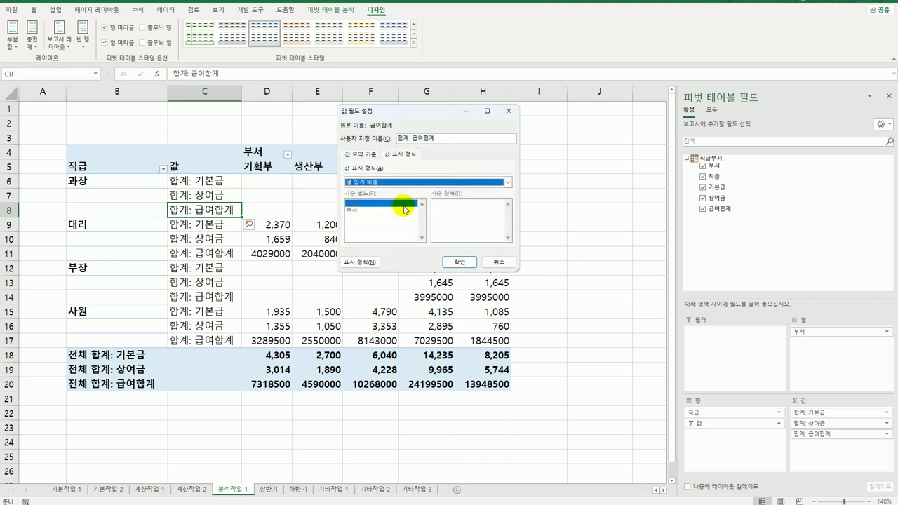
{"action": "left_click", "coordinate": [458, 261]}
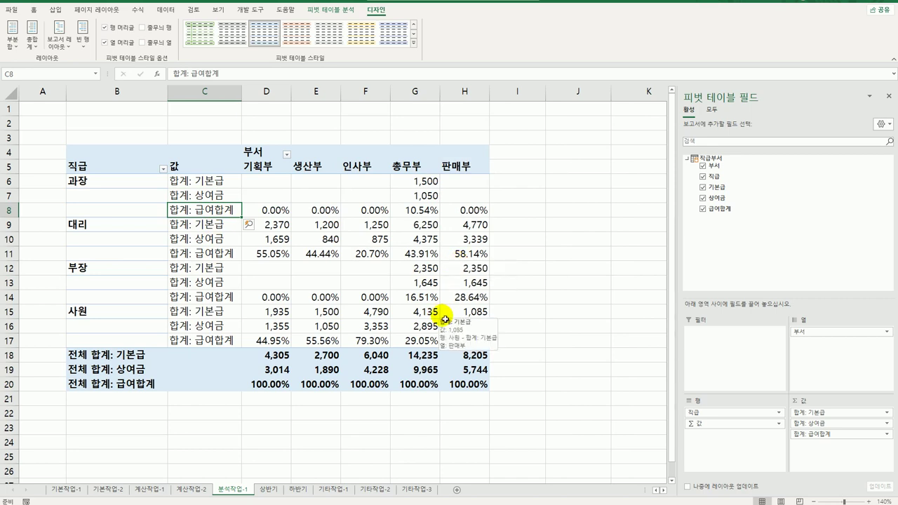
- Set the PivotTable options to show * in empty cells and to merge and center cells with labels
{"action": "left_click", "coordinate": [267, 196]}
{"action": "right_click", "coordinate": [268, 203]}
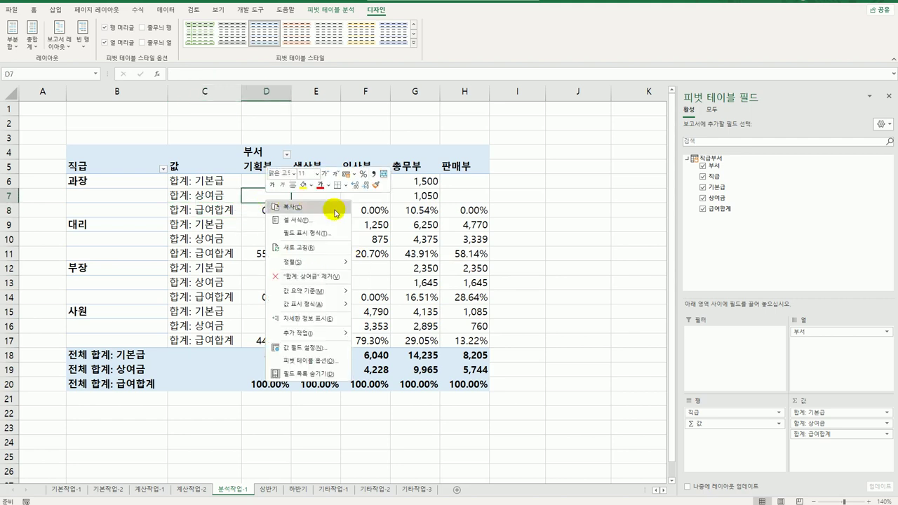
{"action": "left_click", "coordinate": [318, 325]}
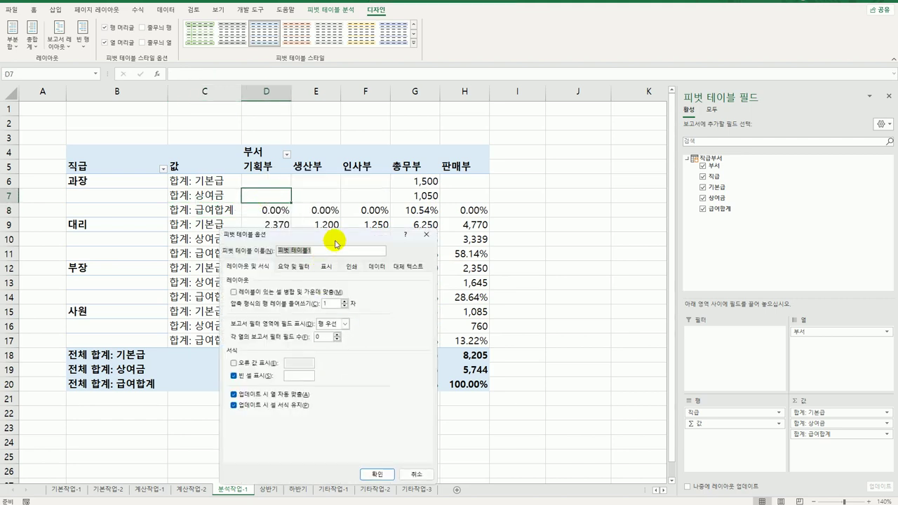
{"action": "left_click_drag", "start_coordinate": [336, 234], "coordinate": [426, 164]}
{"action": "left_click", "coordinate": [391, 307]}
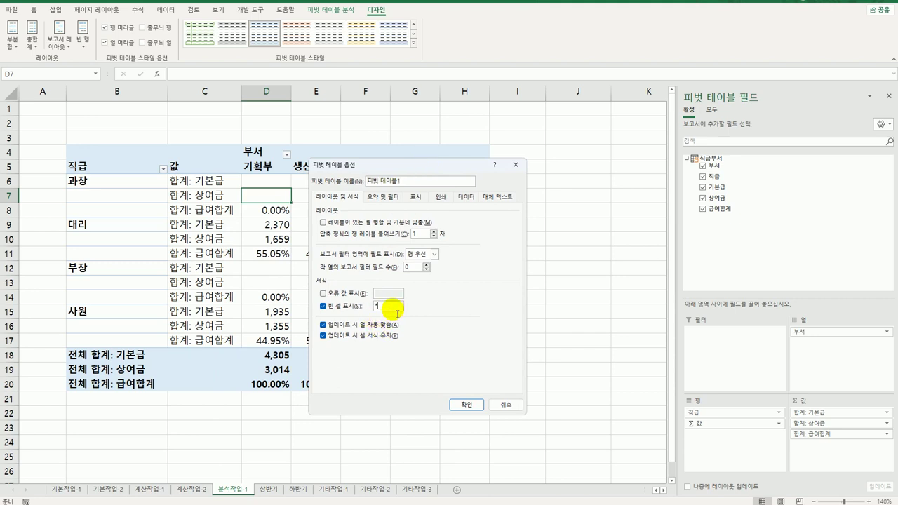
{"action": "type", "text": "*"}
{"action": "left_click", "coordinate": [352, 223]}
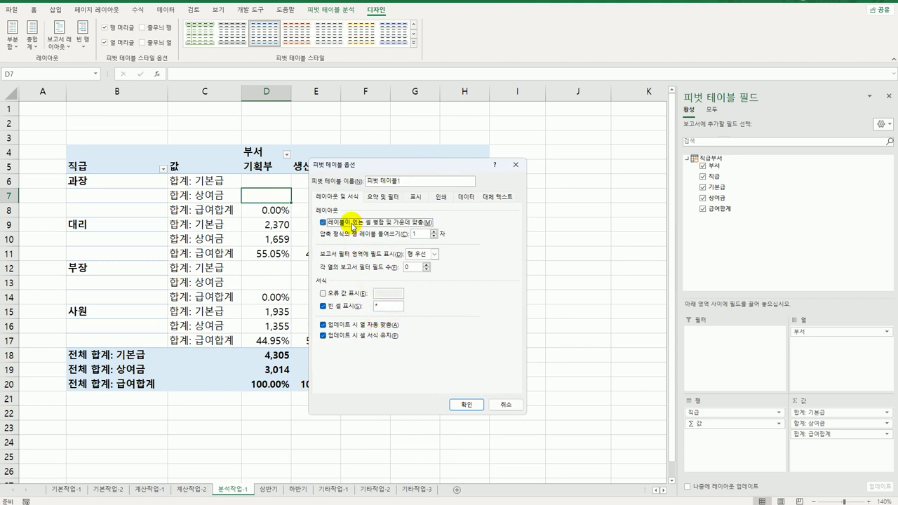
{"action": "left_click", "coordinate": [467, 405]}
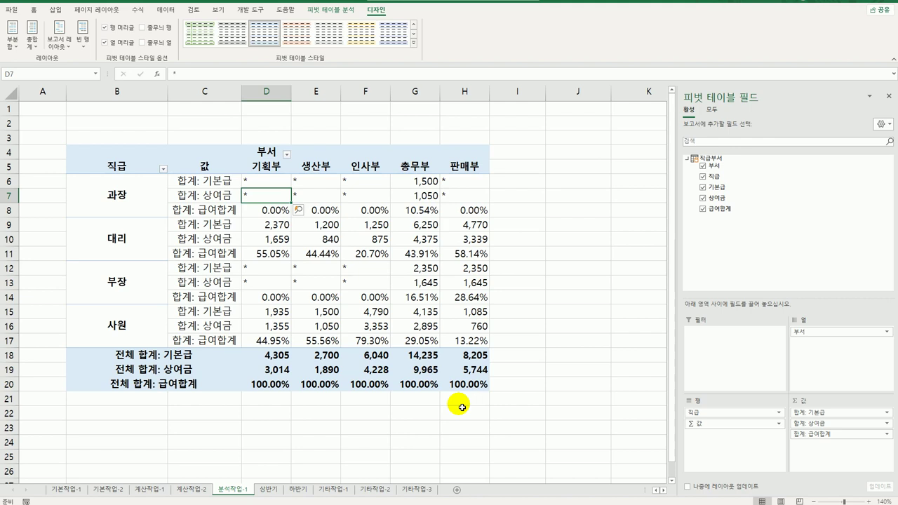
- On the 상반기 sheet, set up Text to Columns for B2:B22 as delimited data with comma as the only delimiter
{"action": "left_click", "coordinate": [270, 490]}
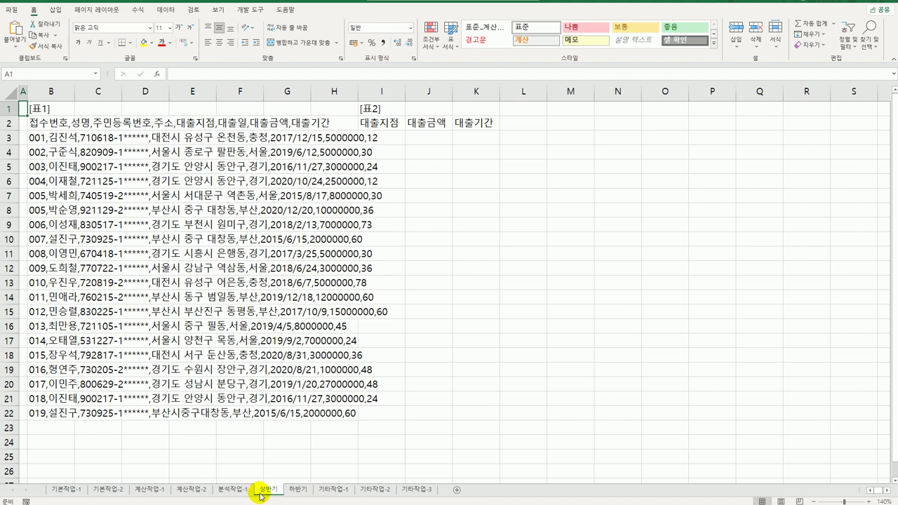
{"action": "left_click", "coordinate": [302, 494]}
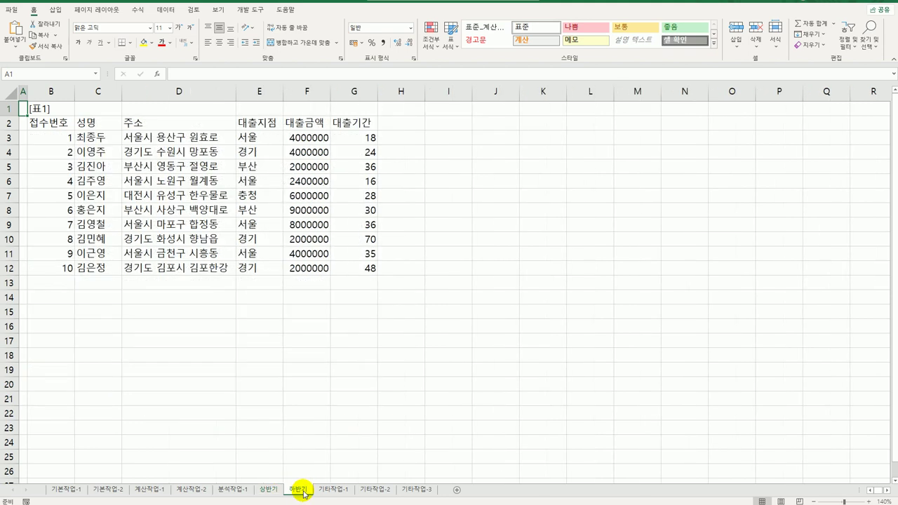
{"action": "left_click", "coordinate": [272, 491]}
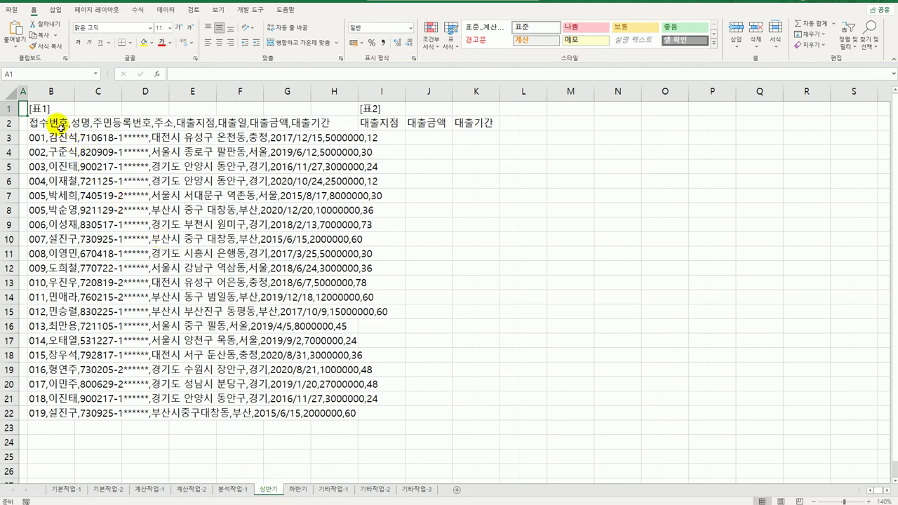
{"action": "left_click_drag", "start_coordinate": [56, 123], "coordinate": [68, 414]}
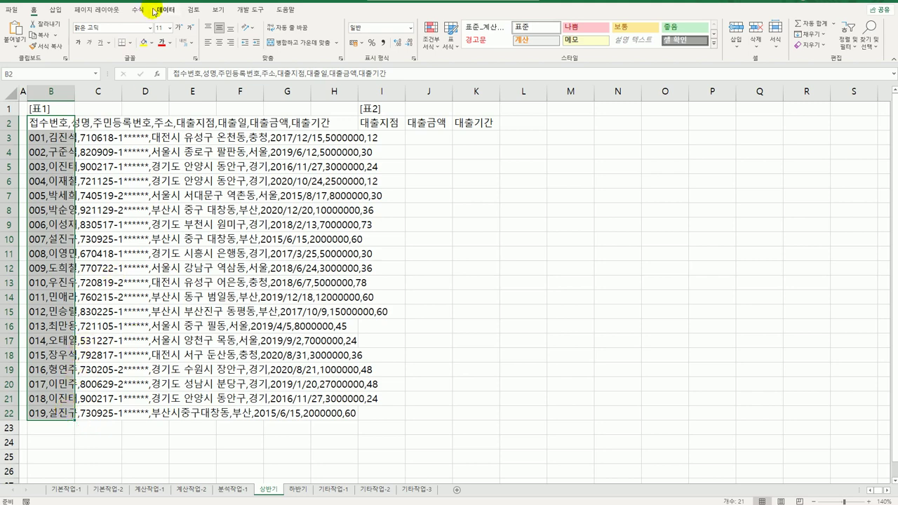
{"action": "left_click", "coordinate": [163, 11]}
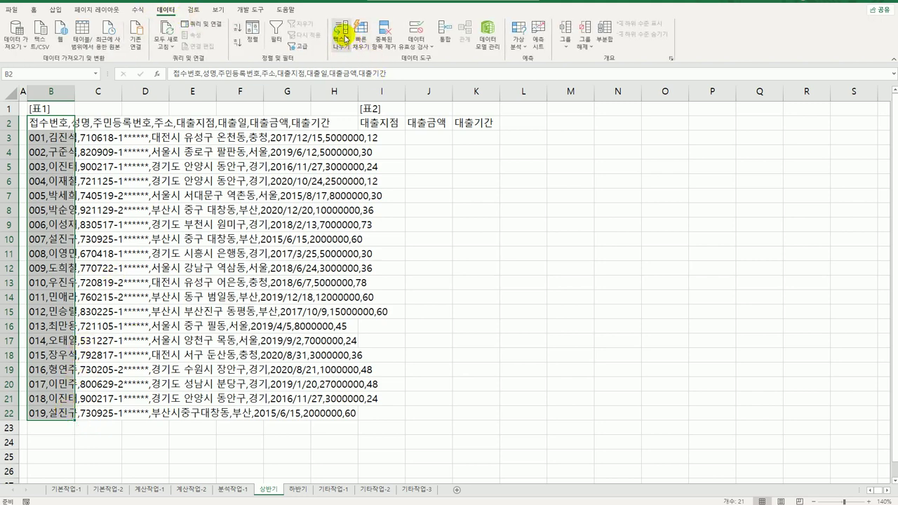
{"action": "left_click", "coordinate": [341, 32]}
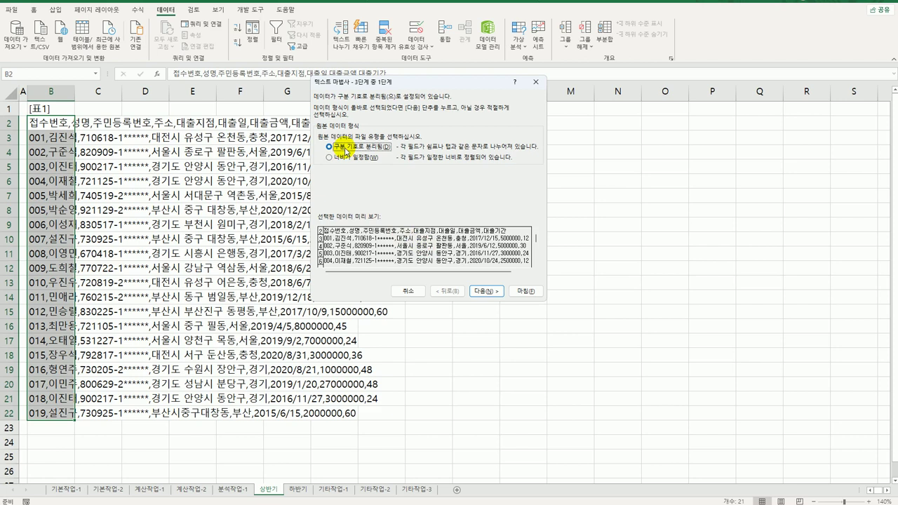
{"action": "left_click", "coordinate": [486, 291]}
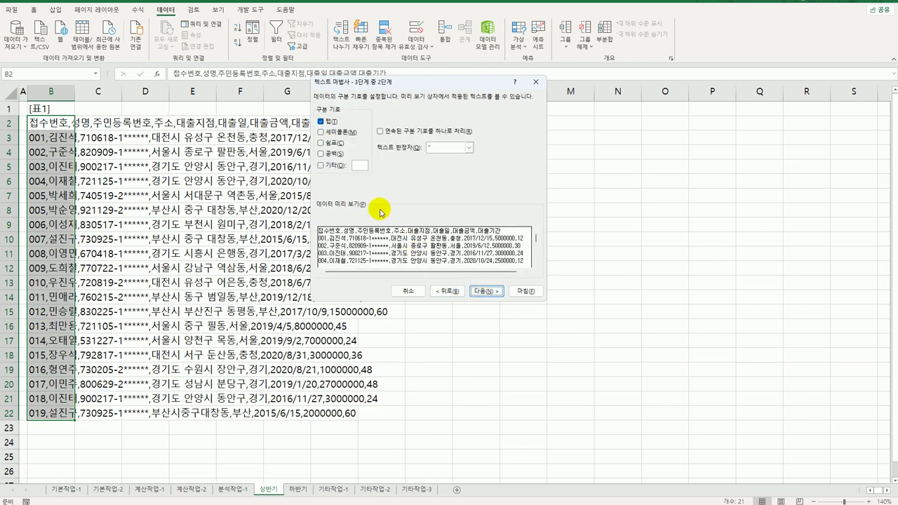
{"action": "left_click", "coordinate": [321, 121]}
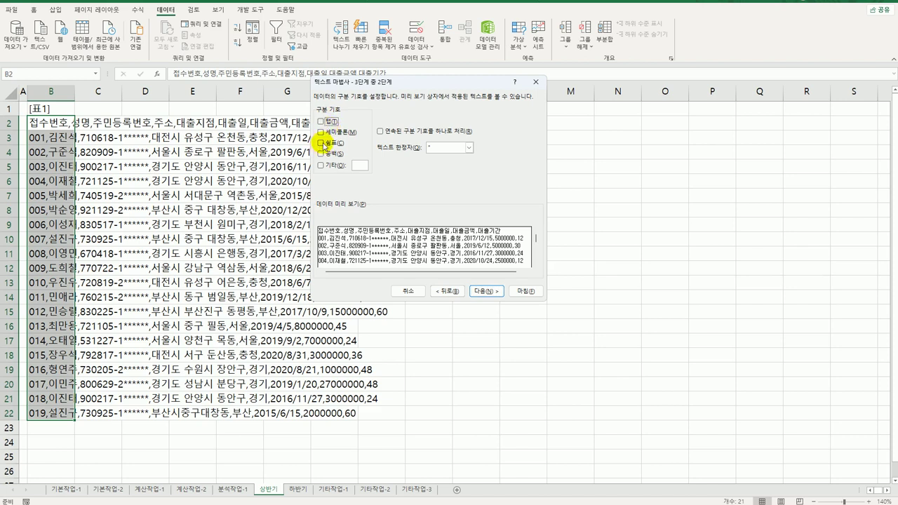
{"action": "left_click", "coordinate": [321, 143]}
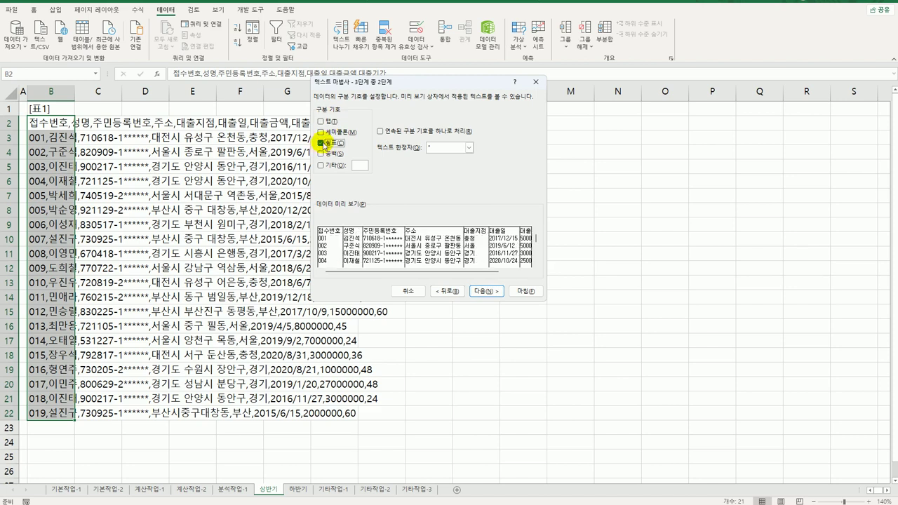
{"action": "left_click", "coordinate": [483, 292]}
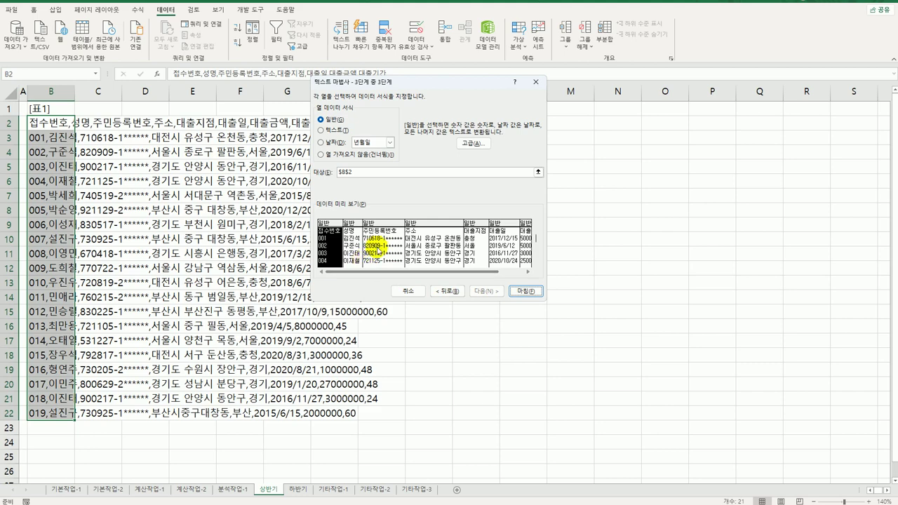
- Exclude the 주민등록번호 and 대출일 columns from the import and complete the text split at $B$2
{"action": "left_click", "coordinate": [507, 223]}
{"action": "left_click", "coordinate": [403, 223]}
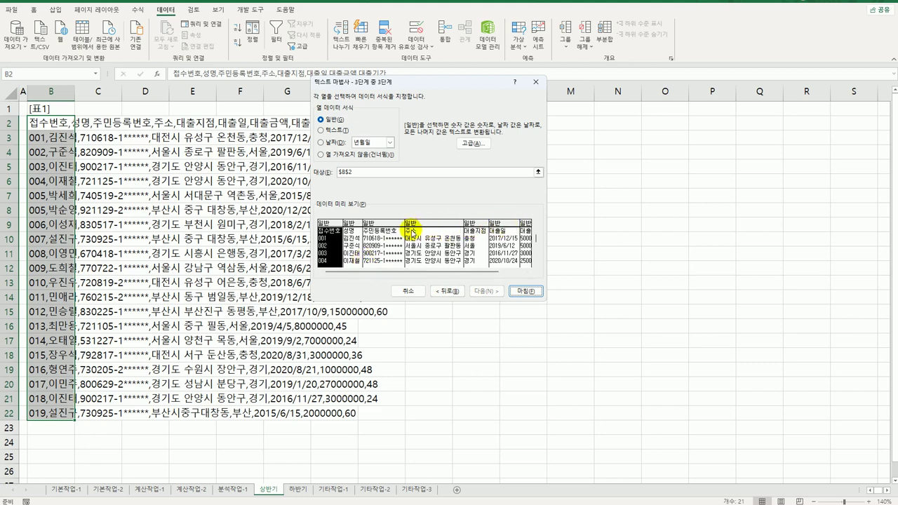
{"action": "left_click", "coordinate": [360, 155]}
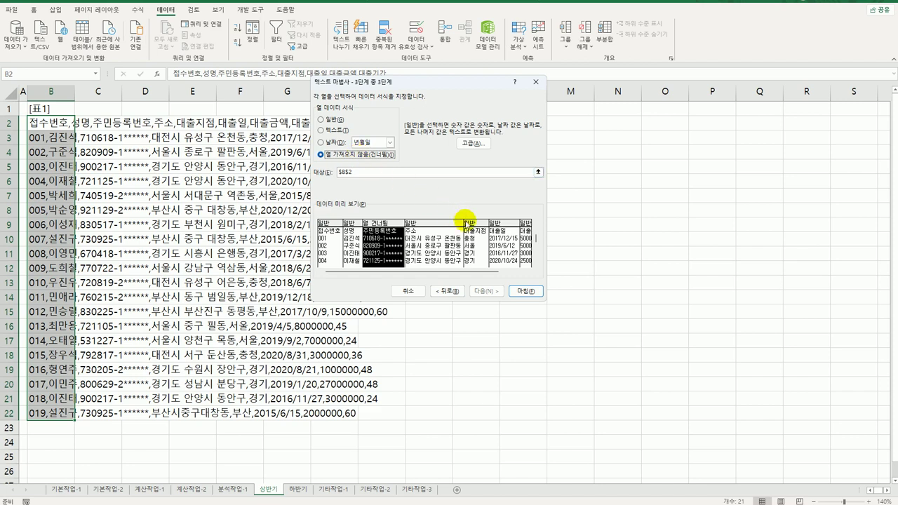
{"action": "left_click", "coordinate": [504, 223]}
{"action": "left_click", "coordinate": [360, 158]}
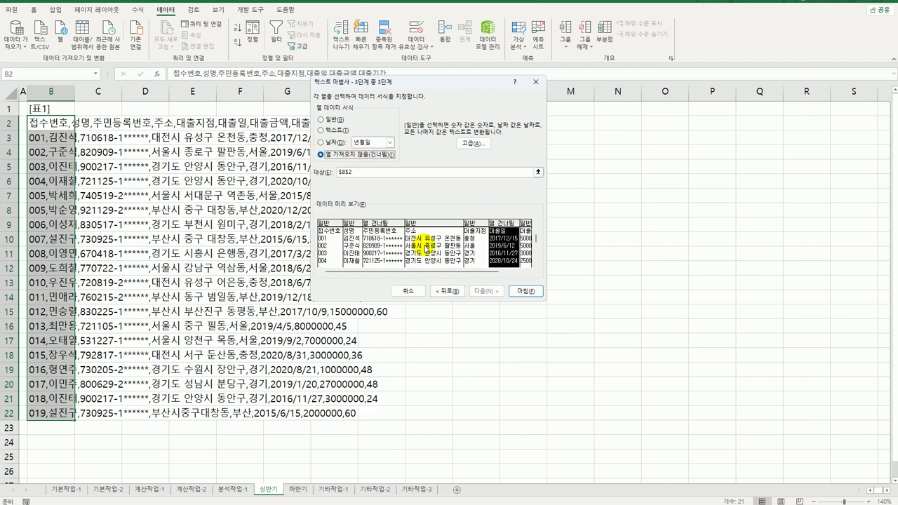
{"action": "left_click", "coordinate": [523, 290]}
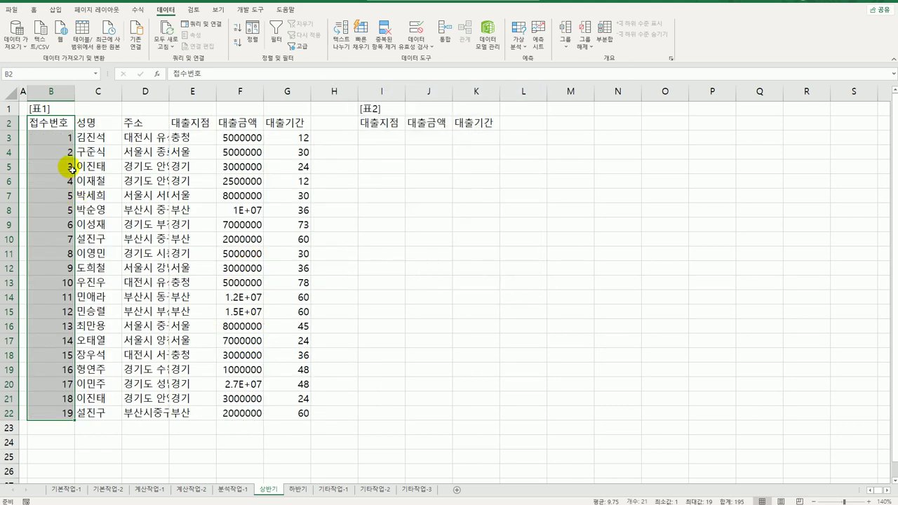
- Widen the 대출금액 and 주소 columns of 표1 on the 상반기 sheet so their contents show in full
{"action": "left_click_drag", "start_coordinate": [50, 129], "coordinate": [66, 421]}
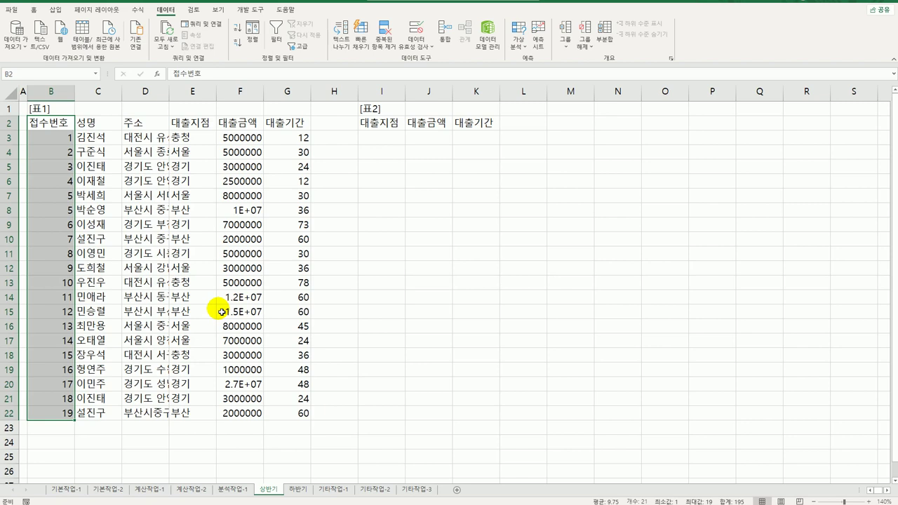
{"action": "left_click_drag", "start_coordinate": [263, 93], "coordinate": [283, 103]}
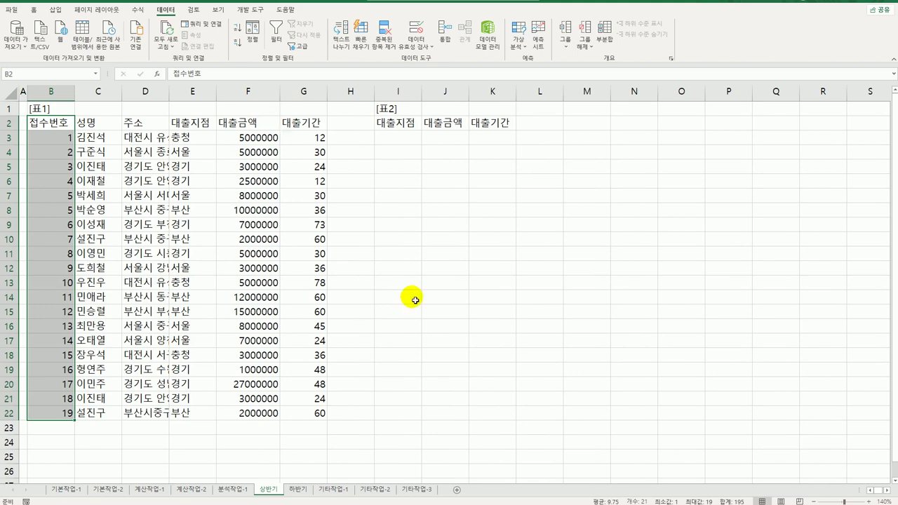
{"action": "left_click", "coordinate": [299, 490]}
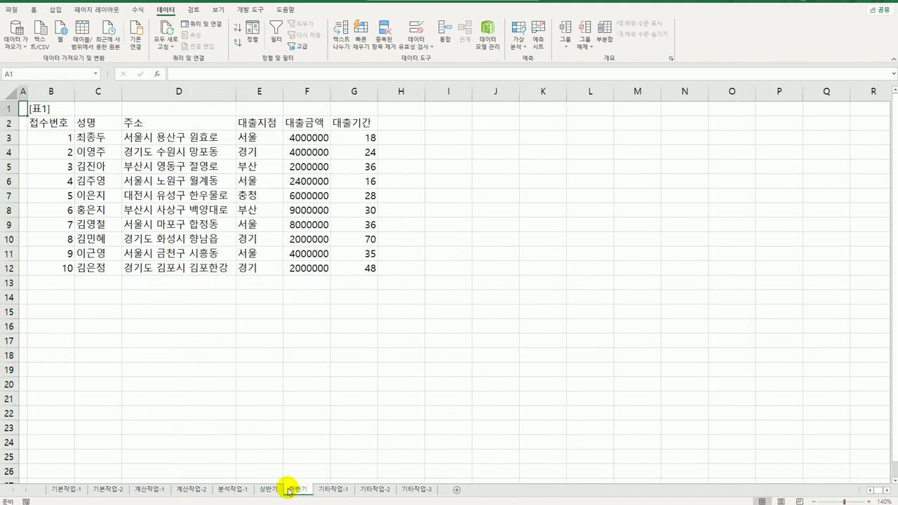
{"action": "left_click", "coordinate": [270, 490]}
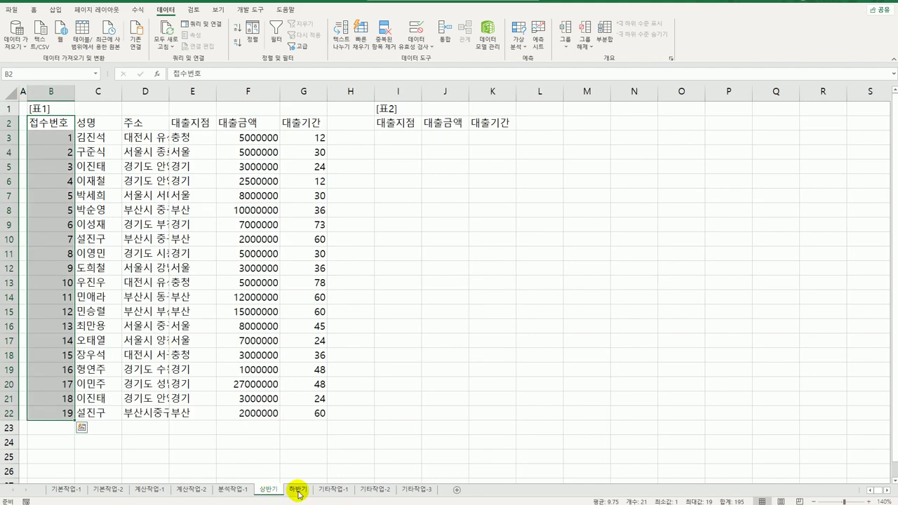
{"action": "left_click_drag", "start_coordinate": [173, 98], "coordinate": [241, 99]}
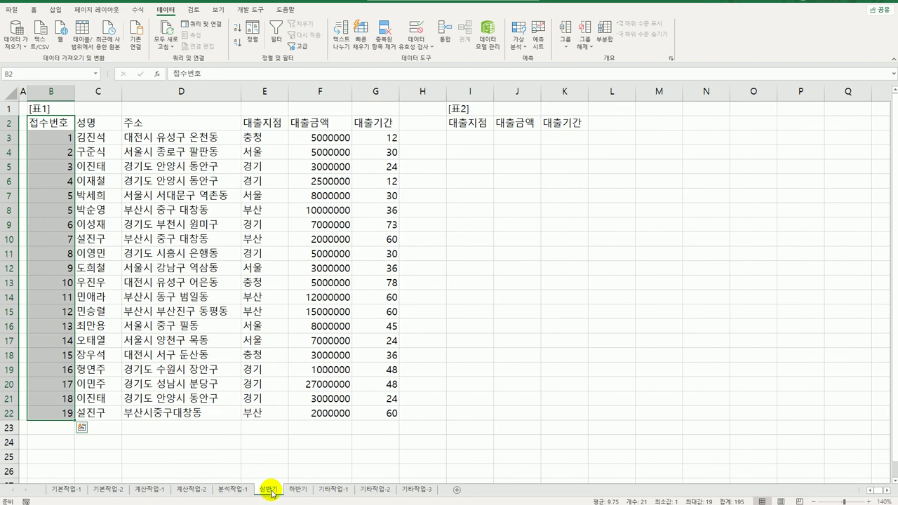
- Start a consolidation (통합) into the 표2 headers I2:K2 with 평균 as the function
{"action": "left_click", "coordinate": [480, 129]}
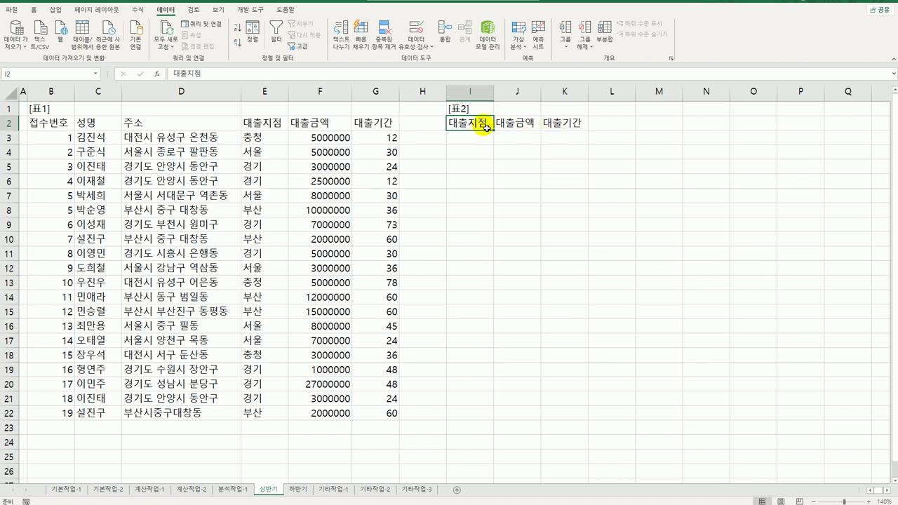
{"action": "left_click_drag", "start_coordinate": [480, 130], "coordinate": [560, 129]}
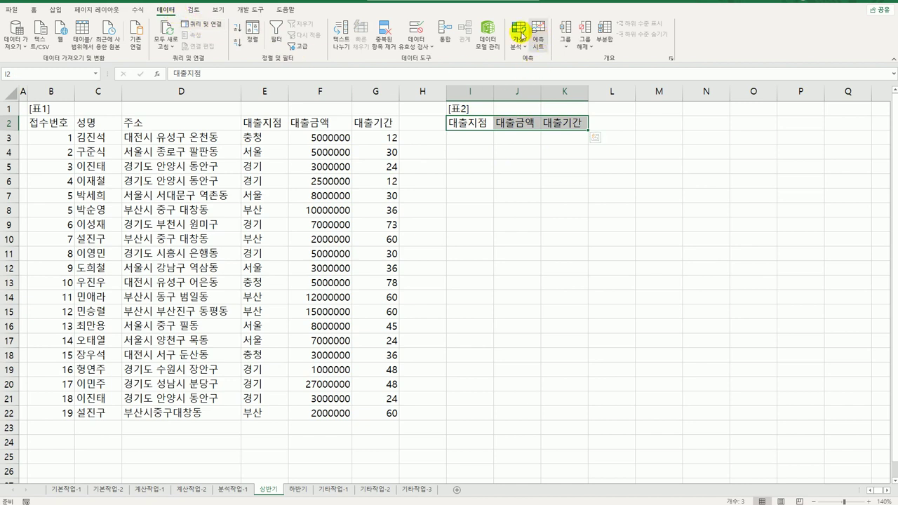
{"action": "left_click", "coordinate": [443, 33]}
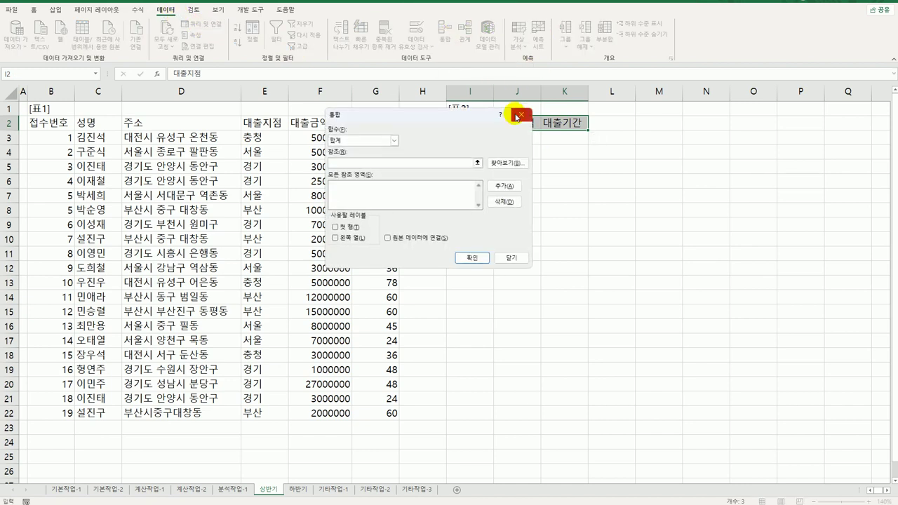
{"action": "left_click_drag", "start_coordinate": [400, 120], "coordinate": [608, 177]}
{"action": "left_click", "coordinate": [605, 202]}
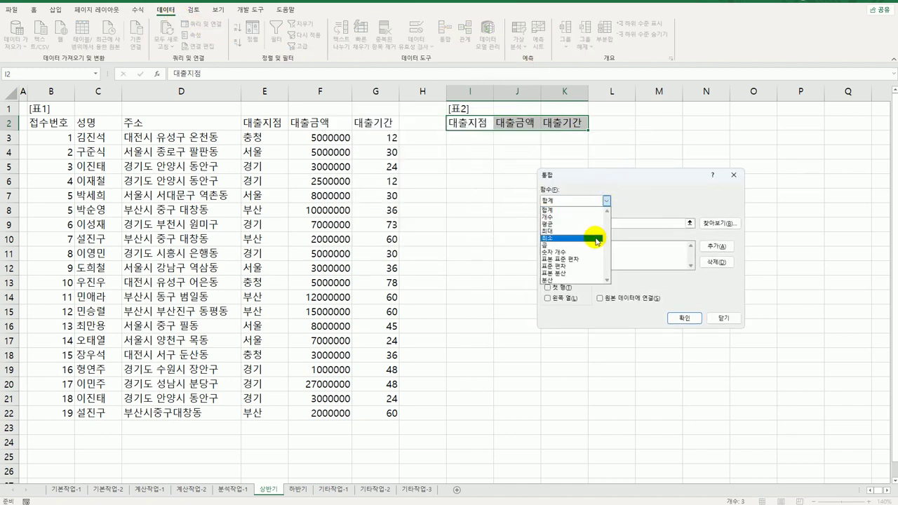
{"action": "left_click", "coordinate": [588, 226]}
{"action": "left_click", "coordinate": [596, 224]}
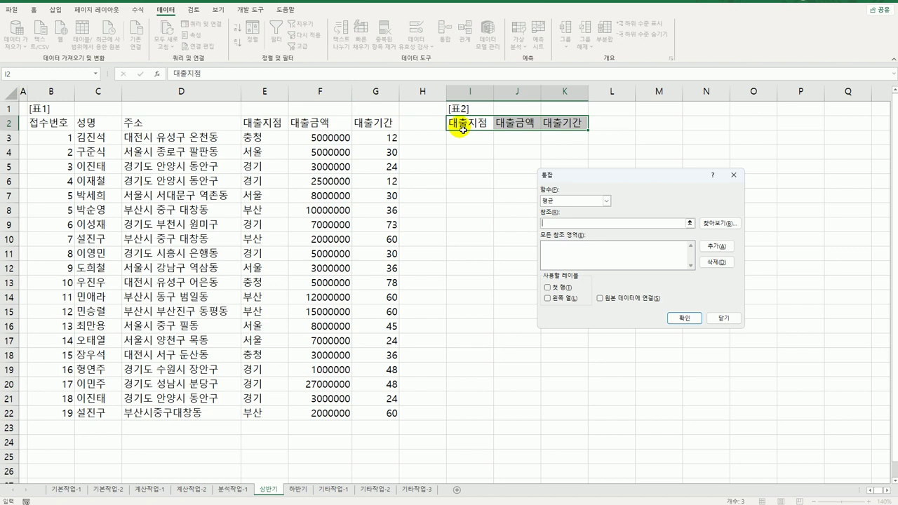
- Add 상반기!$E$2:$G$22 and 하반기!$E$2:$G$12 as the consolidation's reference ranges
{"action": "left_click", "coordinate": [257, 126]}
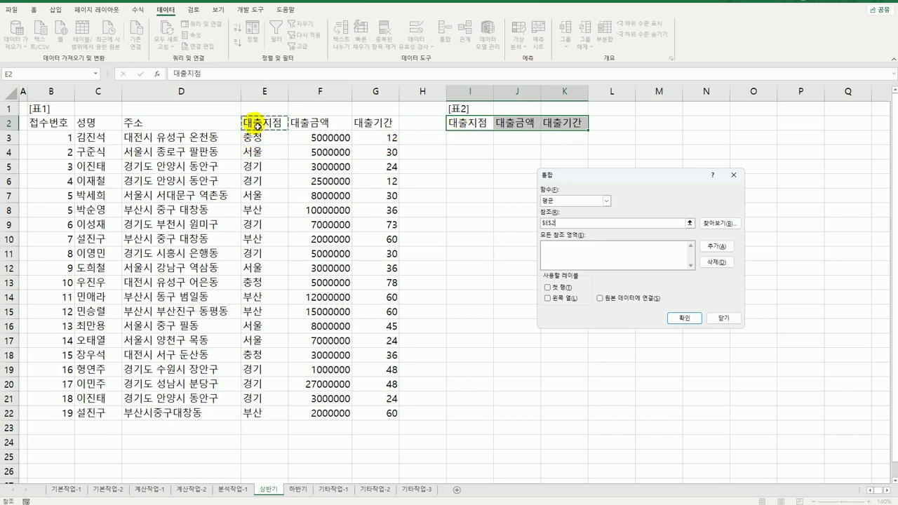
{"action": "left_click_drag", "start_coordinate": [258, 125], "coordinate": [376, 412]}
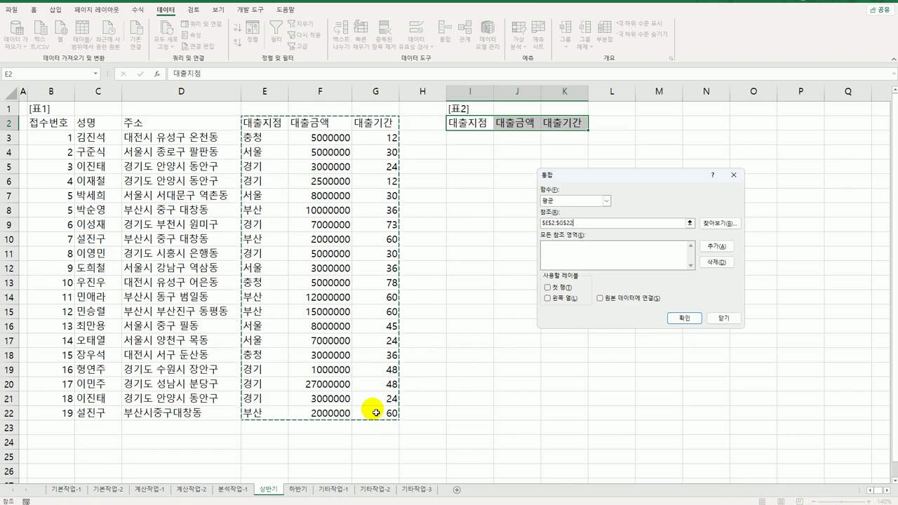
{"action": "left_click", "coordinate": [720, 247]}
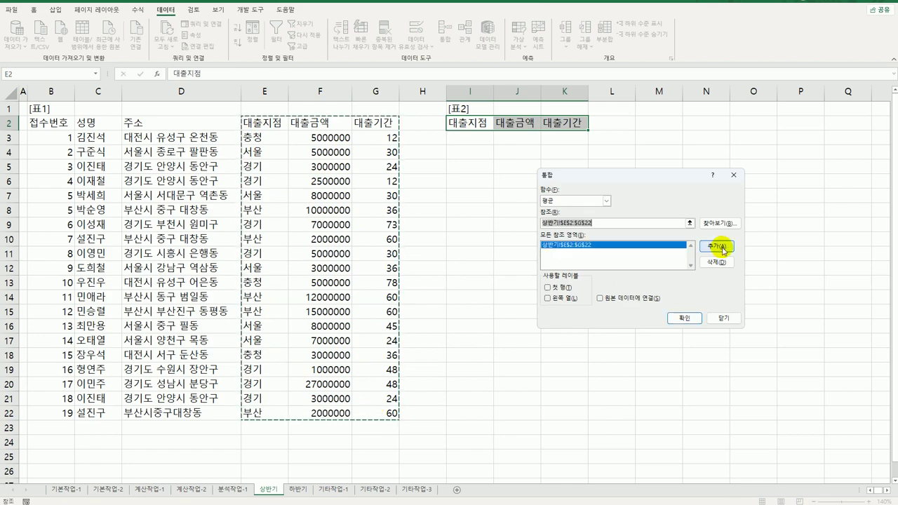
{"action": "left_click", "coordinate": [297, 489]}
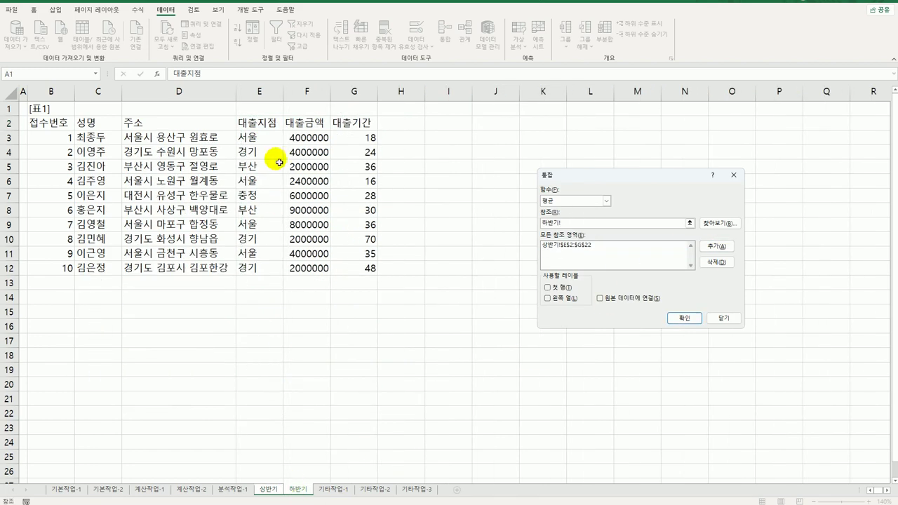
{"action": "left_click_drag", "start_coordinate": [261, 122], "coordinate": [362, 275]}
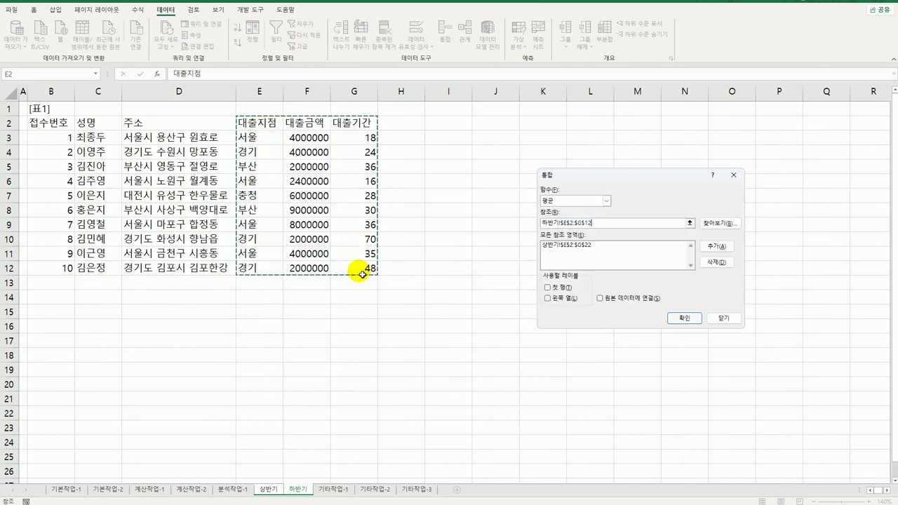
{"action": "left_click", "coordinate": [715, 246]}
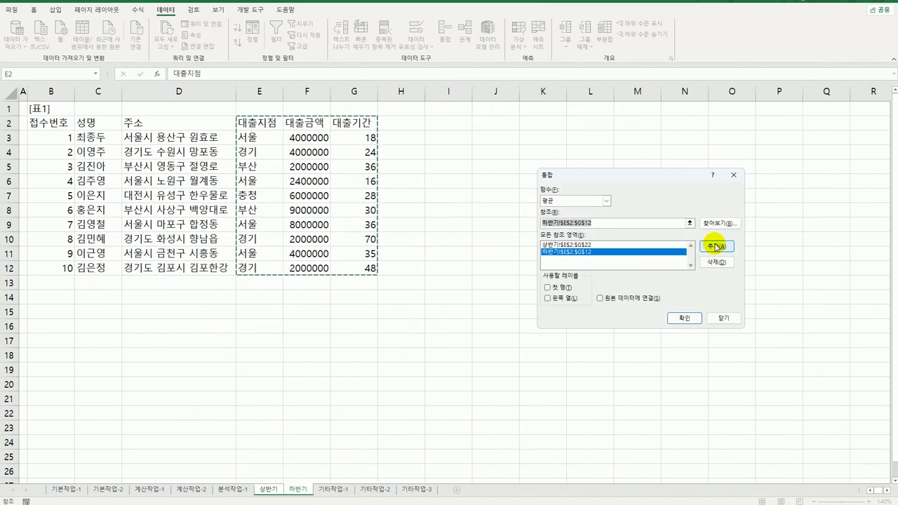
- Use both the first row (첫 행) and left column (왼쪽 열) as labels and run the consolidation into 표2
{"action": "left_click", "coordinate": [547, 287]}
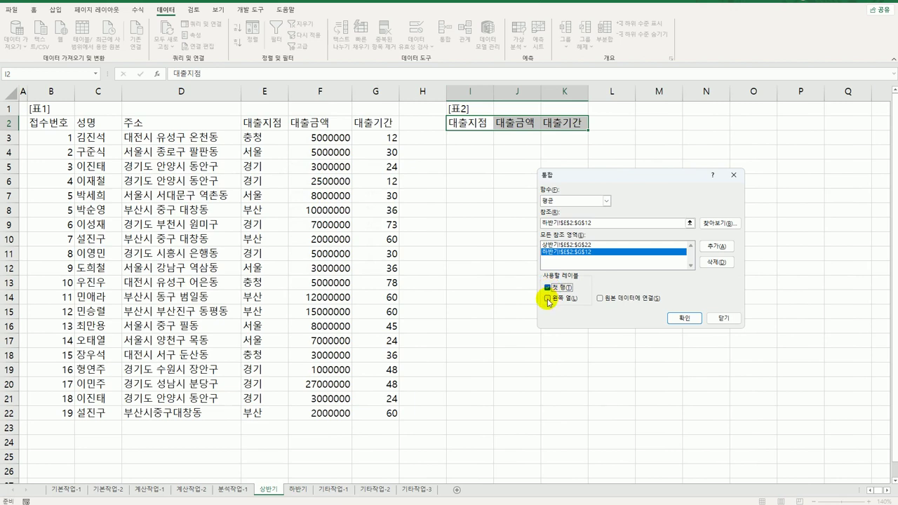
{"action": "left_click", "coordinate": [547, 298]}
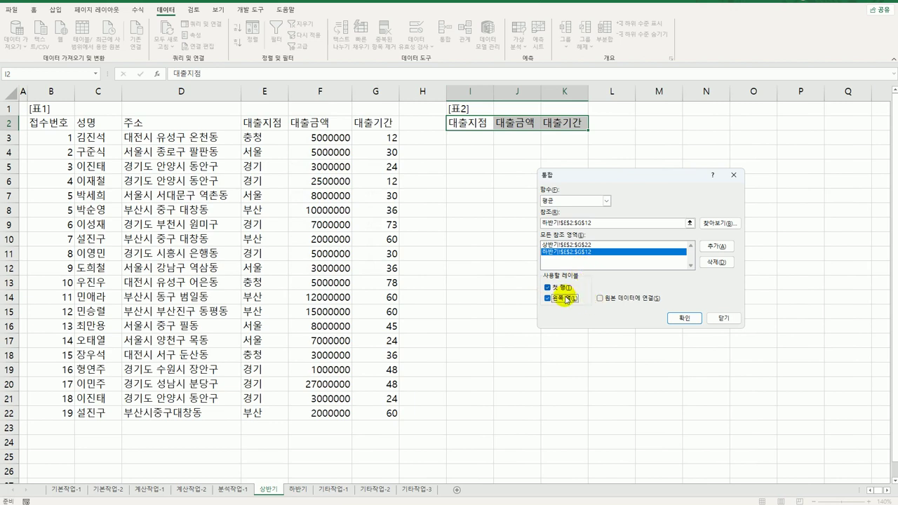
{"action": "left_click", "coordinate": [677, 319]}
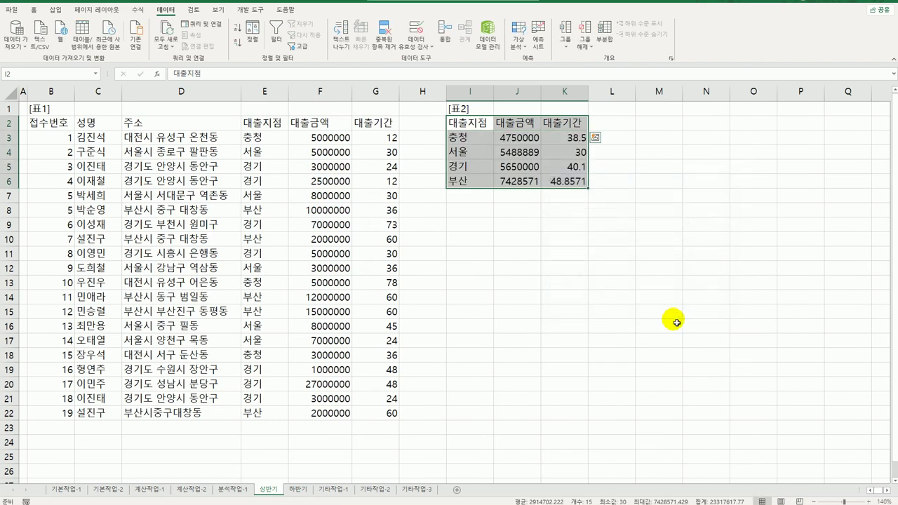
{"action": "left_click", "coordinate": [295, 489]}
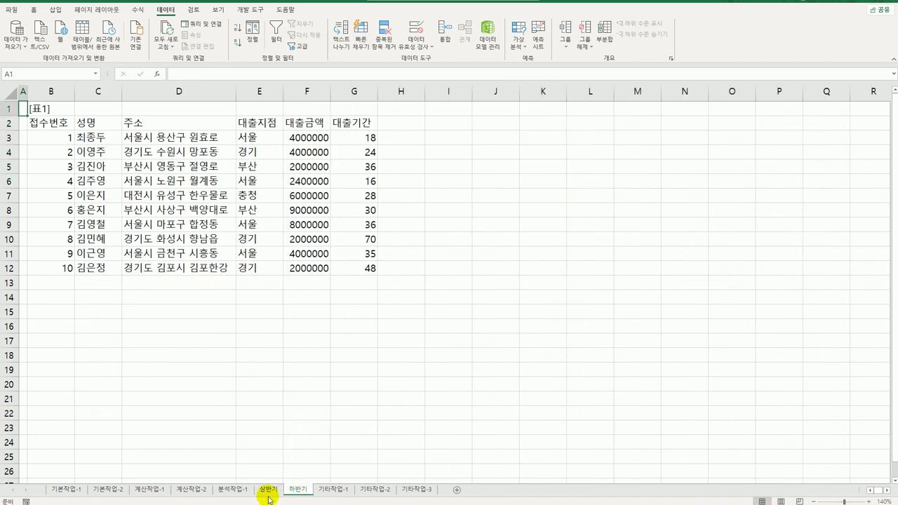
{"action": "left_click", "coordinate": [268, 489]}
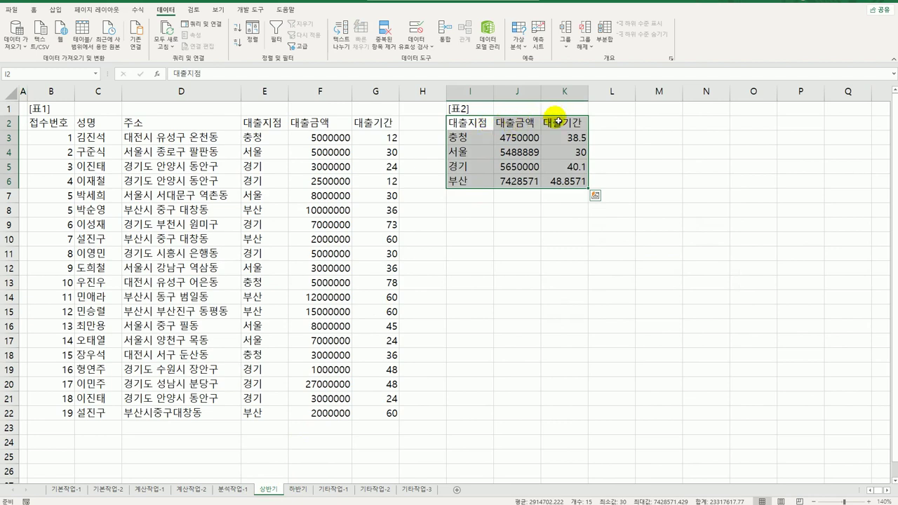
- Add a trendline to the A사 series of the chart on the 기타작업-1 sheet
{"action": "left_click", "coordinate": [563, 181]}
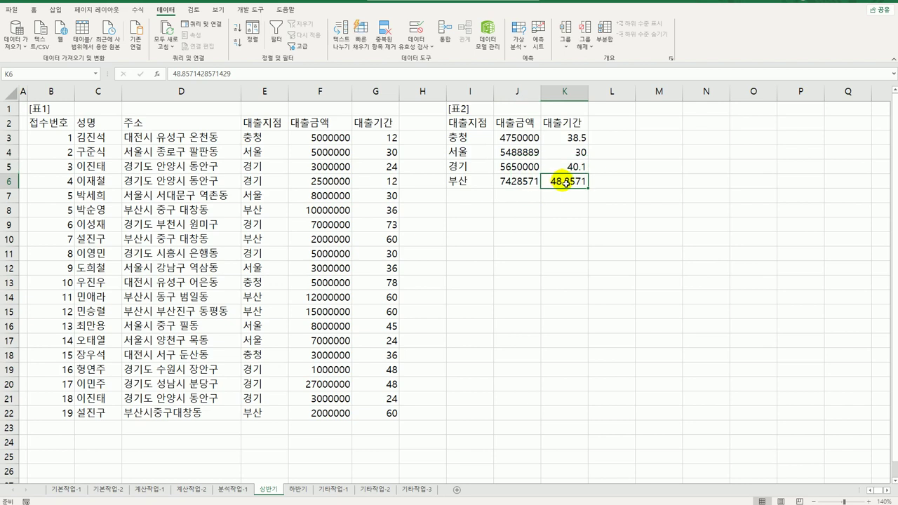
{"action": "left_click", "coordinate": [327, 491]}
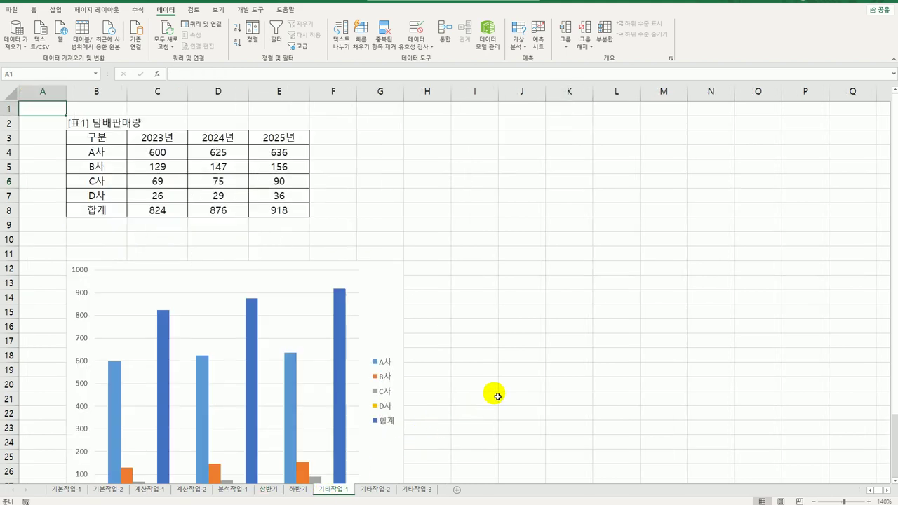
{"action": "scroll", "coordinate": [497, 396], "scroll_direction": "down", "scroll_amount": 3}
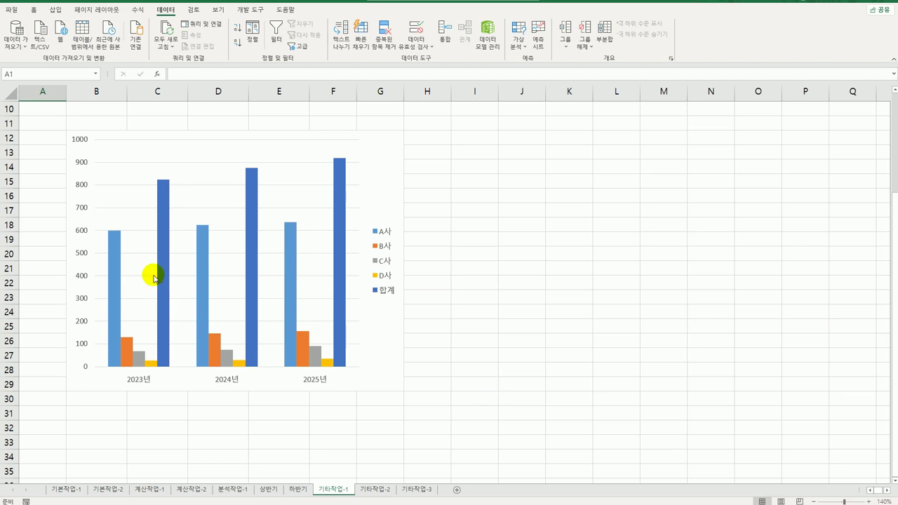
{"action": "left_click", "coordinate": [116, 247]}
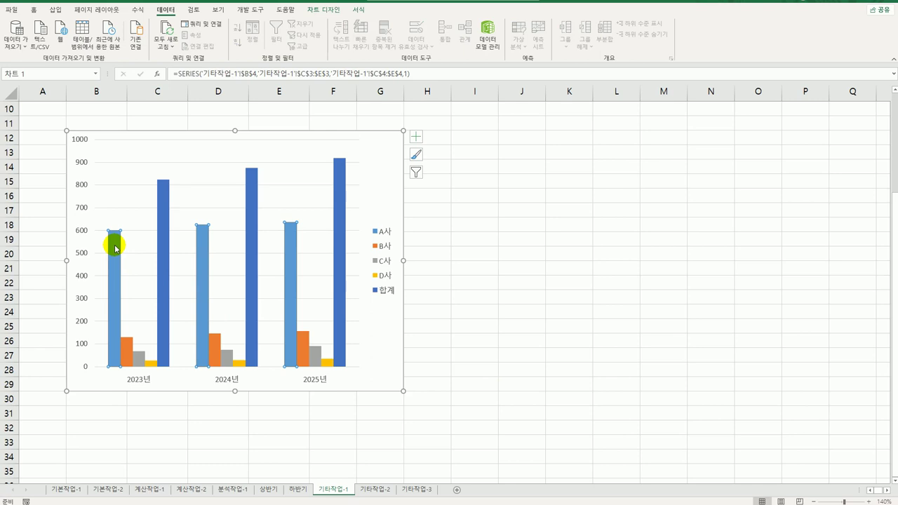
{"action": "right_click", "coordinate": [115, 247]}
{"action": "left_click", "coordinate": [180, 337]}
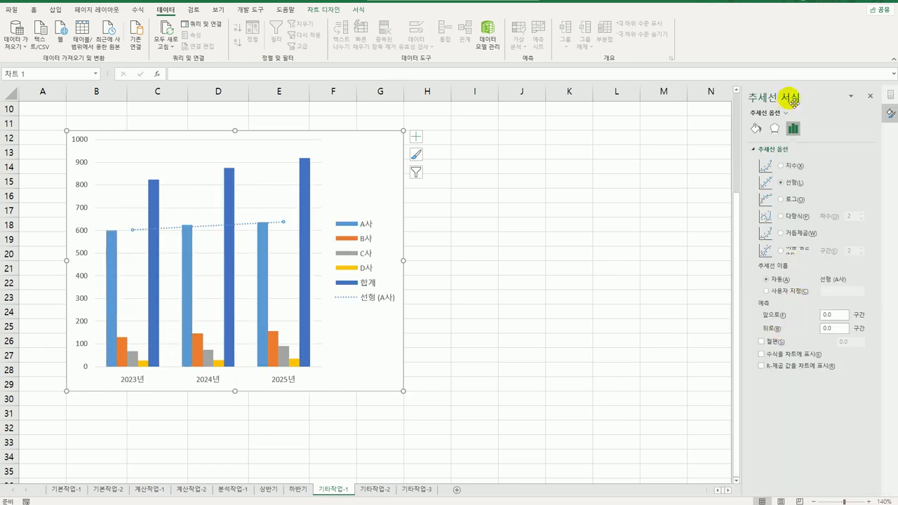
- Make the A사 trendline 다항식 and forecast it forward (앞으로) by 1 period
{"action": "left_click", "coordinate": [780, 216]}
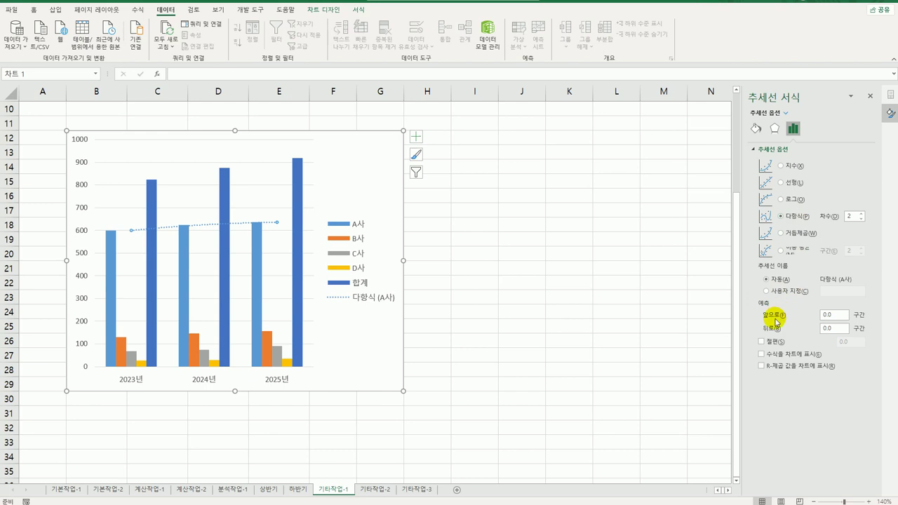
{"action": "left_click", "coordinate": [831, 315]}
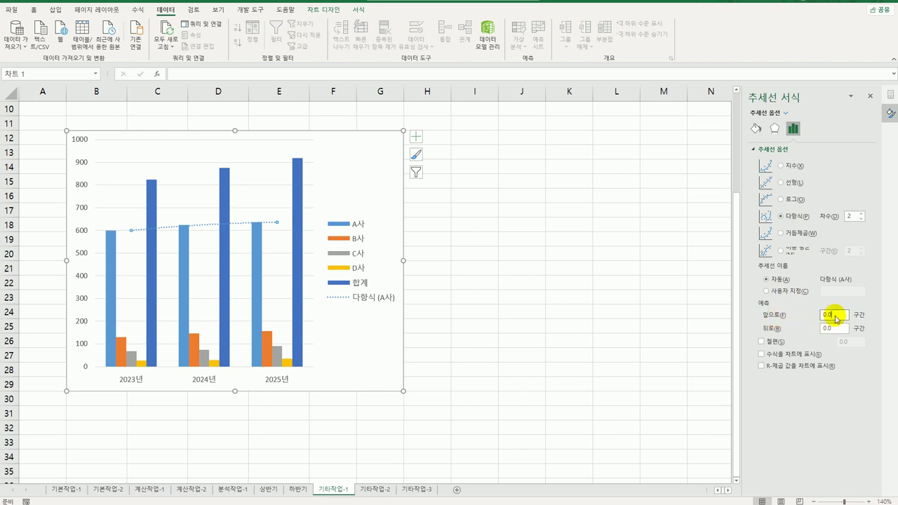
{"action": "type", "text": "1"}
{"action": "left_click", "coordinate": [359, 354]}
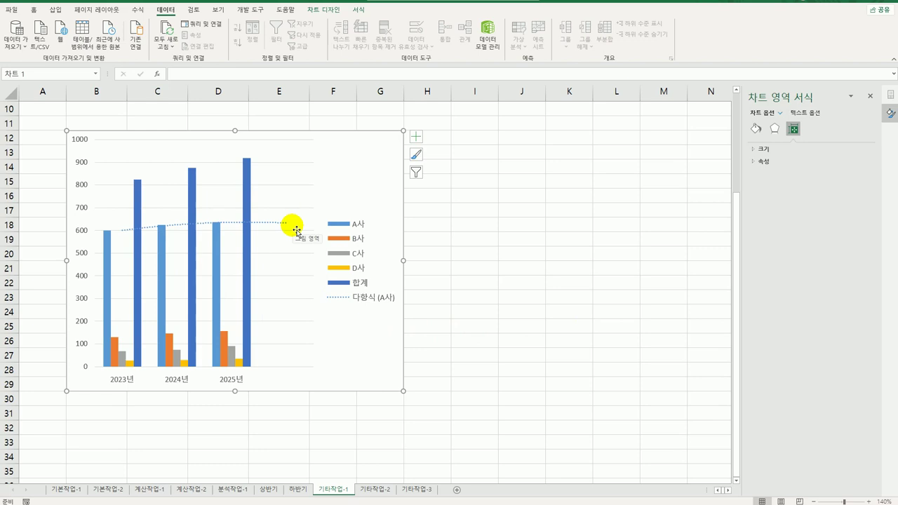
- Change the 합계 series to 표식이 있는 꺾은선형 and plot it on the secondary axis (보조 축)
{"action": "left_click", "coordinate": [246, 191]}
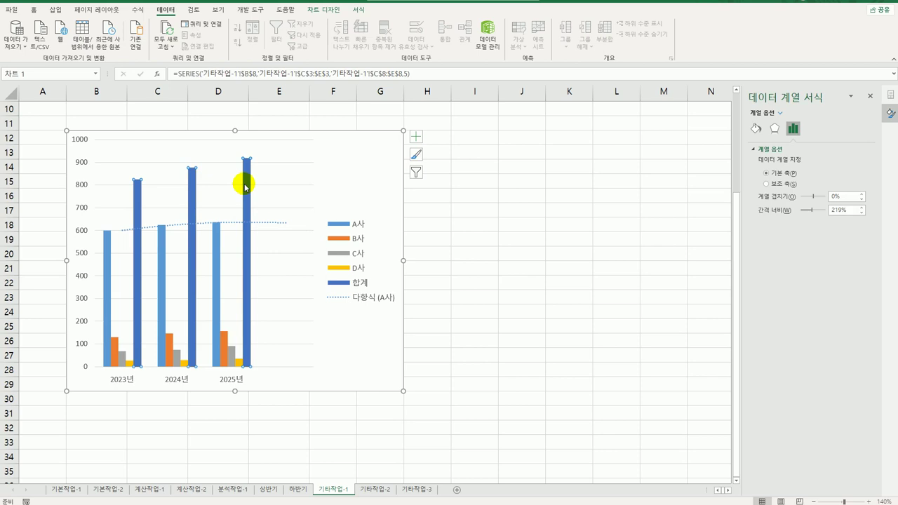
{"action": "right_click", "coordinate": [245, 186]}
{"action": "left_click", "coordinate": [284, 225]}
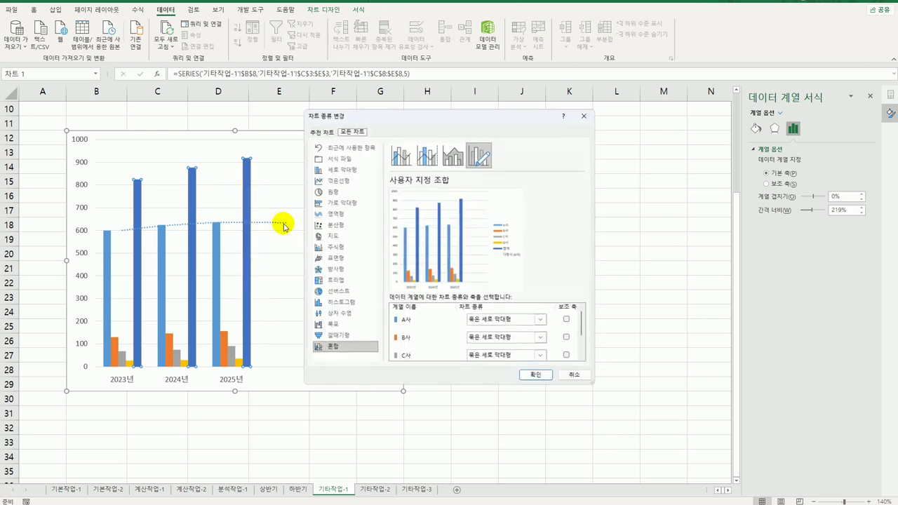
{"action": "left_click_drag", "start_coordinate": [579, 321], "coordinate": [582, 360]}
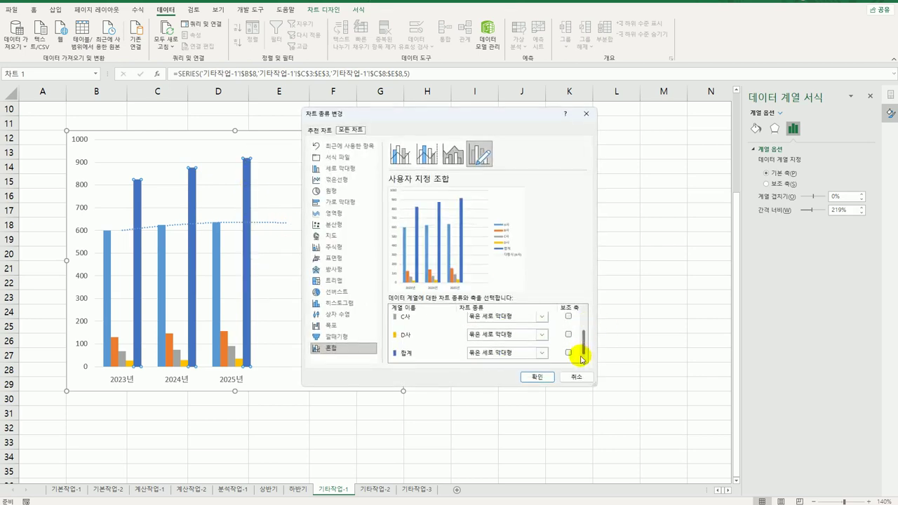
{"action": "left_click", "coordinate": [542, 354]}
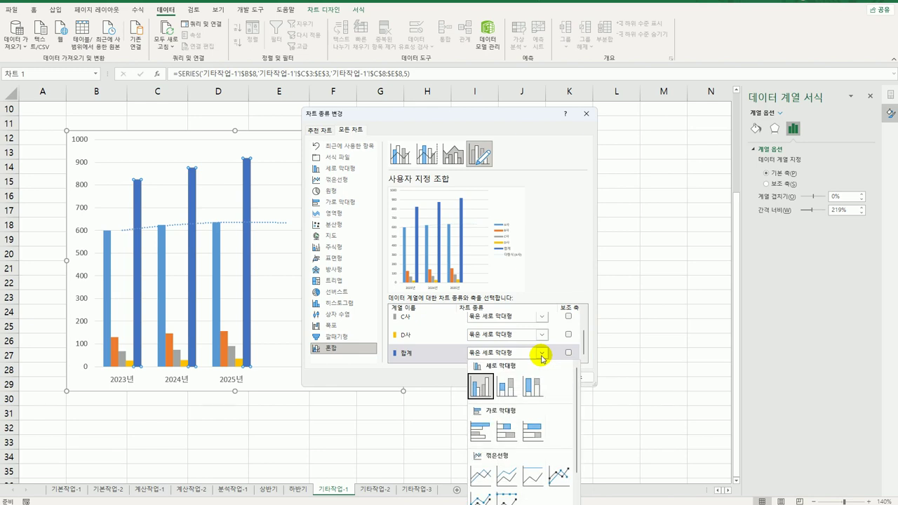
{"action": "left_click", "coordinate": [559, 475]}
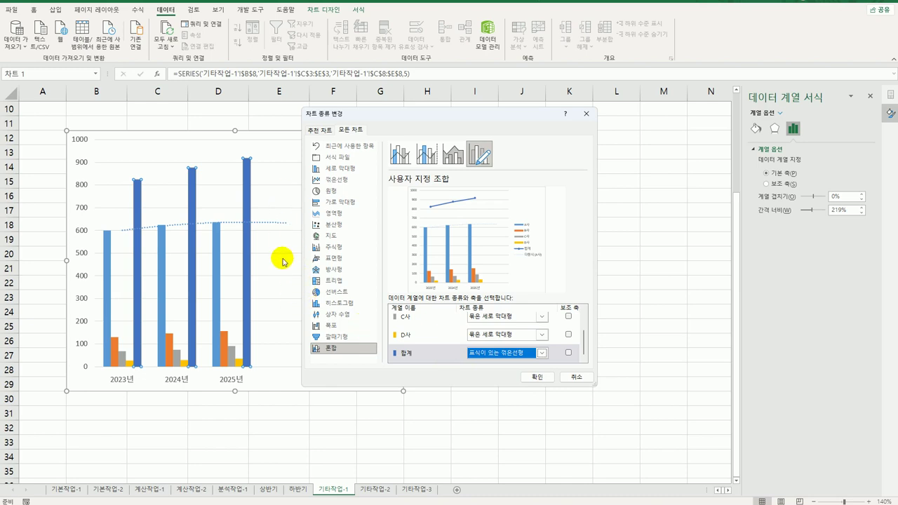
{"action": "left_click_drag", "start_coordinate": [435, 114], "coordinate": [516, 113]}
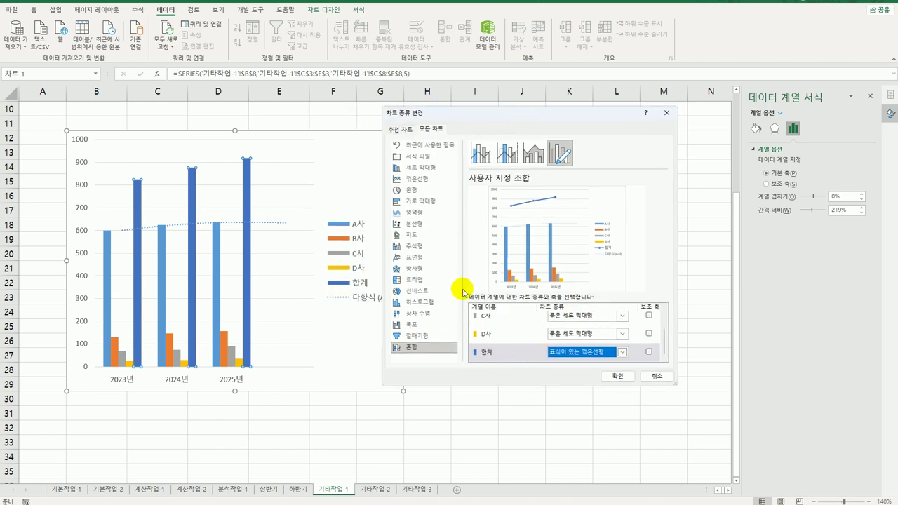
{"action": "left_click", "coordinate": [649, 353]}
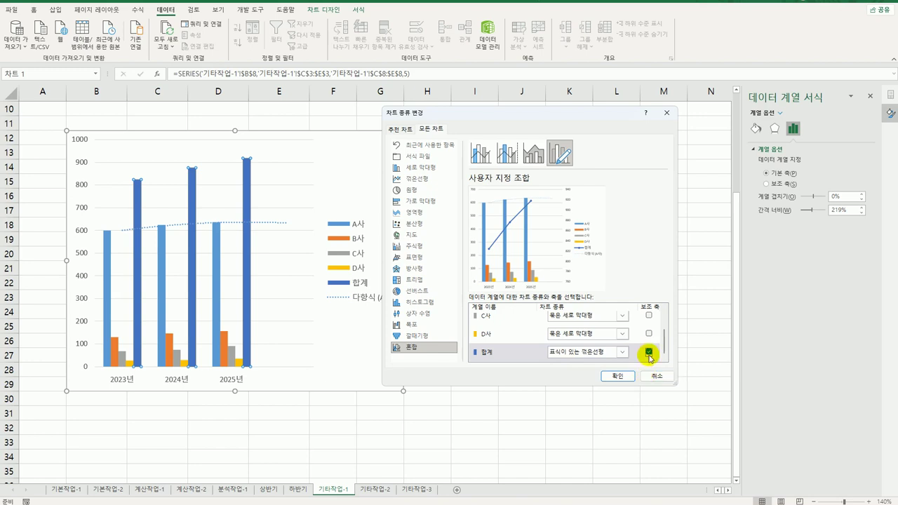
{"action": "left_click", "coordinate": [649, 354]}
{"action": "left_click", "coordinate": [626, 376]}
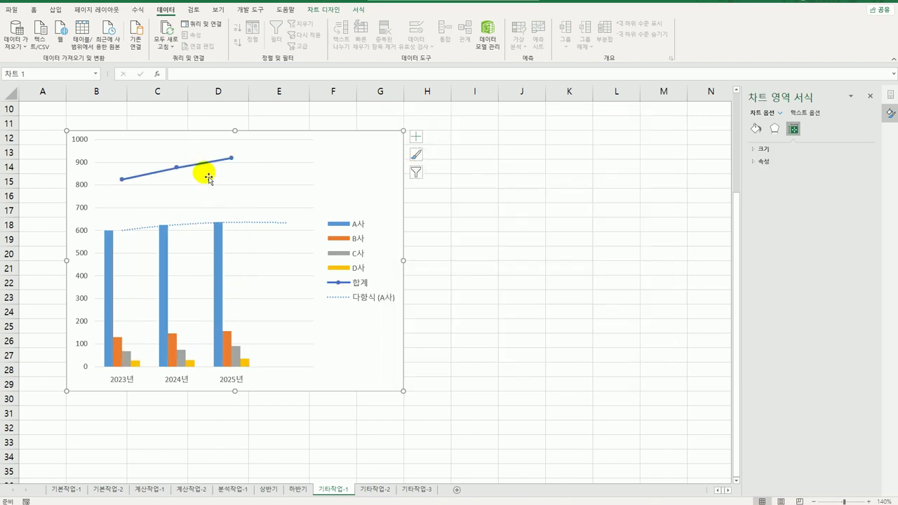
{"action": "left_click", "coordinate": [204, 165]}
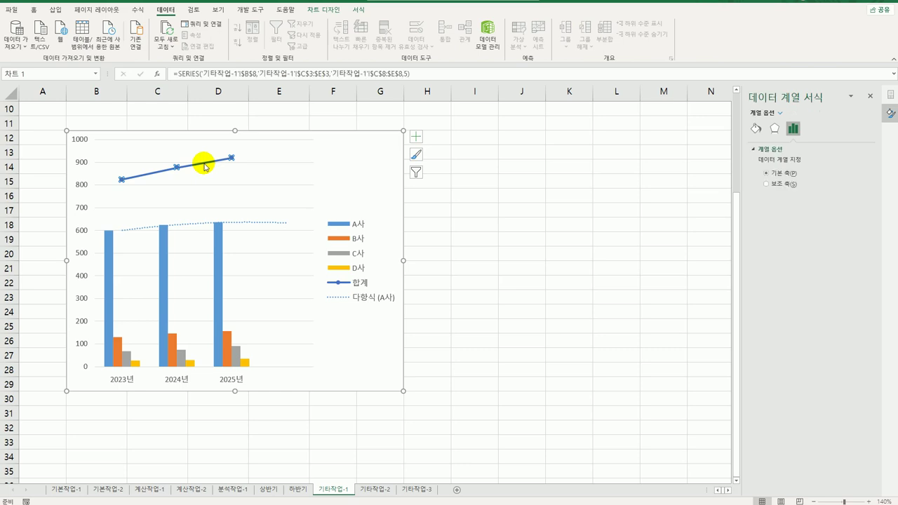
{"action": "left_click", "coordinate": [767, 184]}
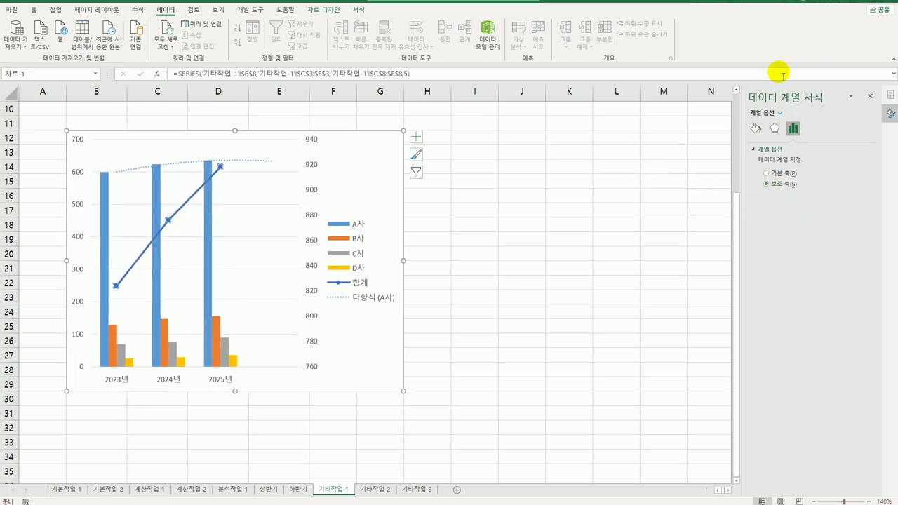
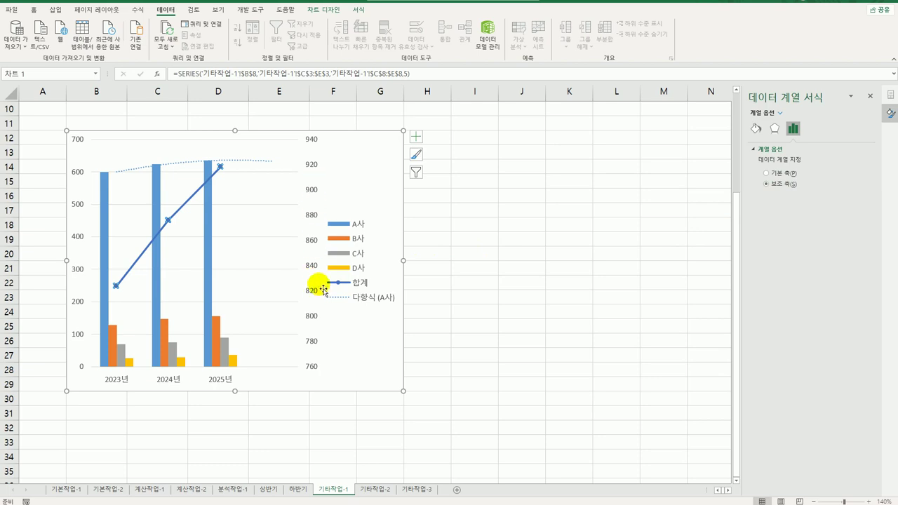
- Set the secondary vertical axis to a minimum of 750, a maximum of 950 and a major unit of 50
{"action": "left_click", "coordinate": [311, 215]}
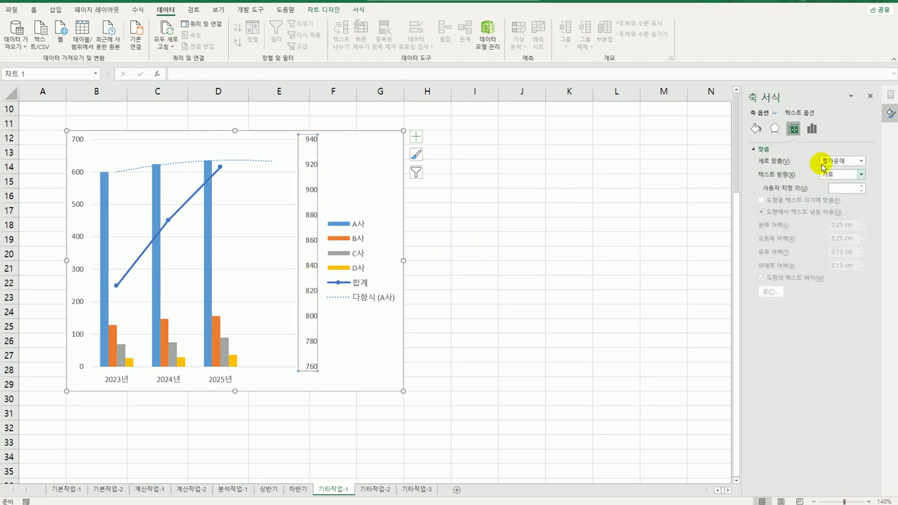
{"action": "left_click", "coordinate": [810, 128]}
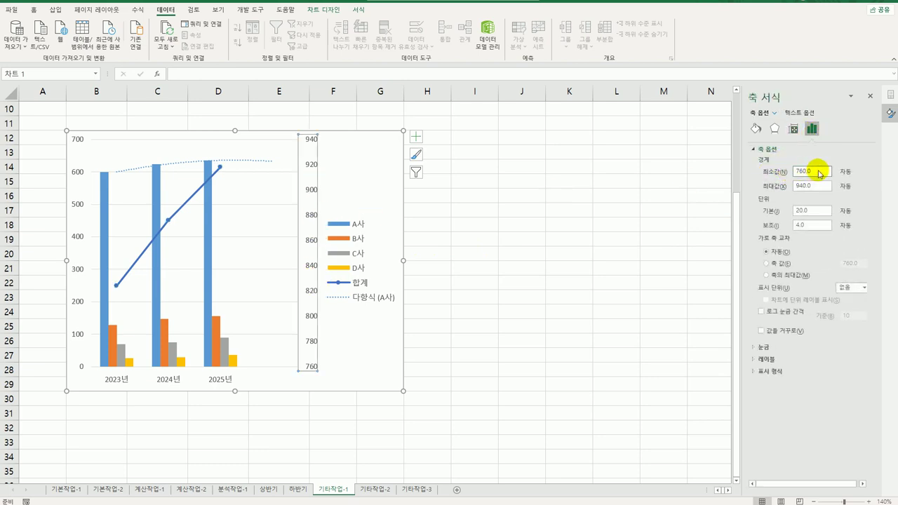
{"action": "left_click_drag", "start_coordinate": [820, 174], "coordinate": [781, 168]}
{"action": "type", "text": "750"}
{"action": "key", "text": "Tab"}
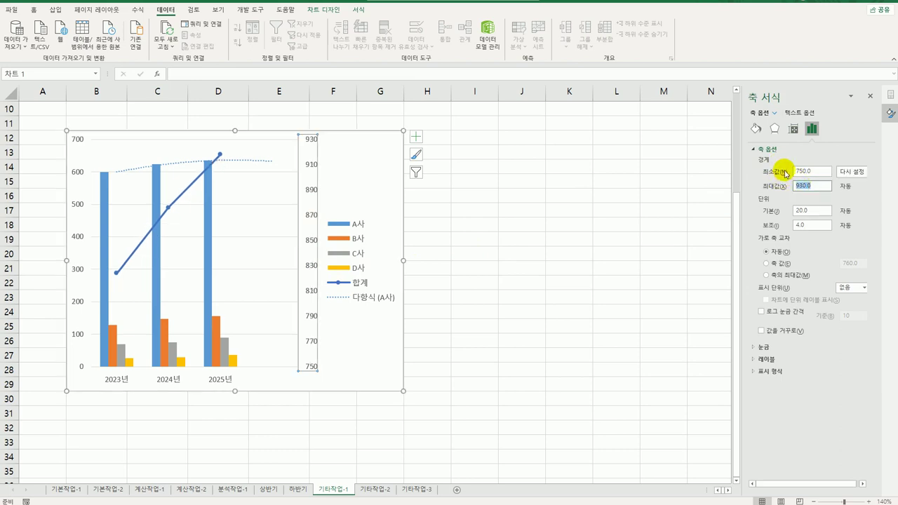
{"action": "type", "text": "950"}
{"action": "key", "text": "Tab"}
{"action": "type", "text": "5"}
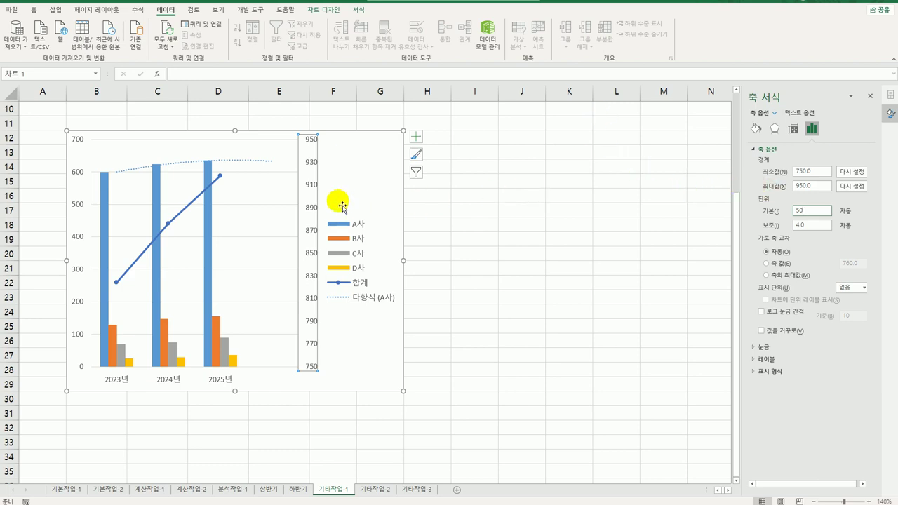
{"action": "key", "text": "Return"}
- Add a chart title reading 담배 판매량
{"action": "left_click", "coordinate": [370, 174]}
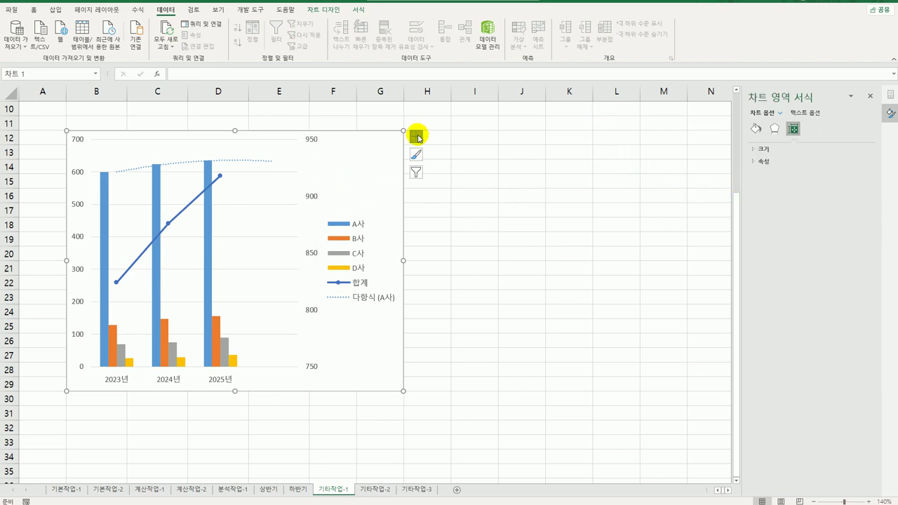
{"action": "left_click", "coordinate": [415, 137]}
{"action": "left_click", "coordinate": [449, 167]}
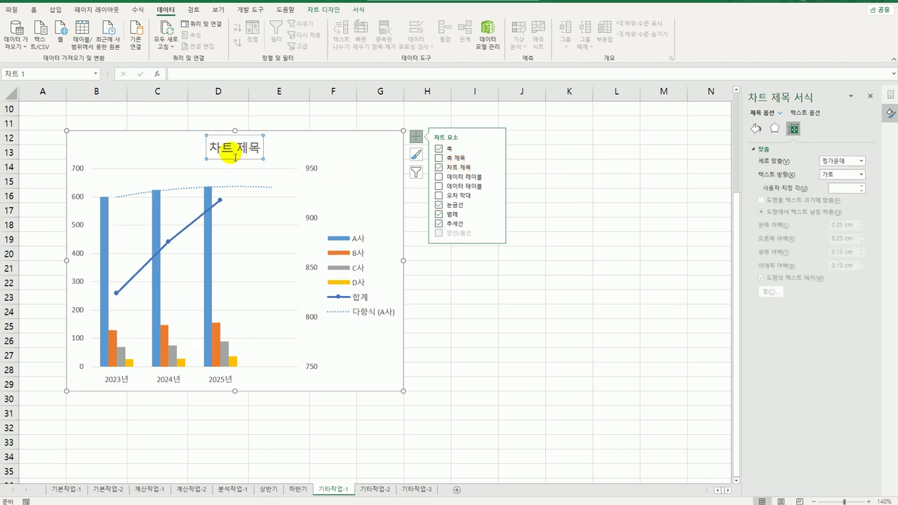
{"action": "left_click_drag", "start_coordinate": [210, 148], "coordinate": [269, 148]}
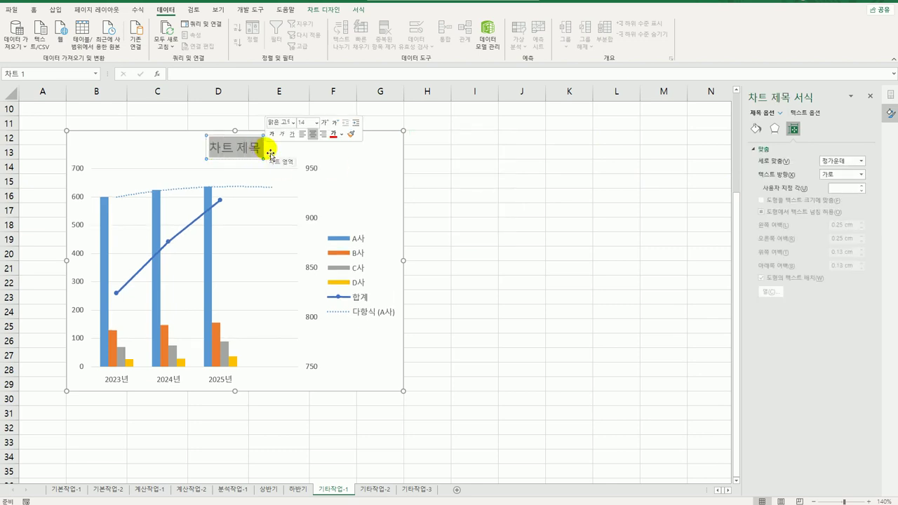
{"action": "key", "text": "Delete"}
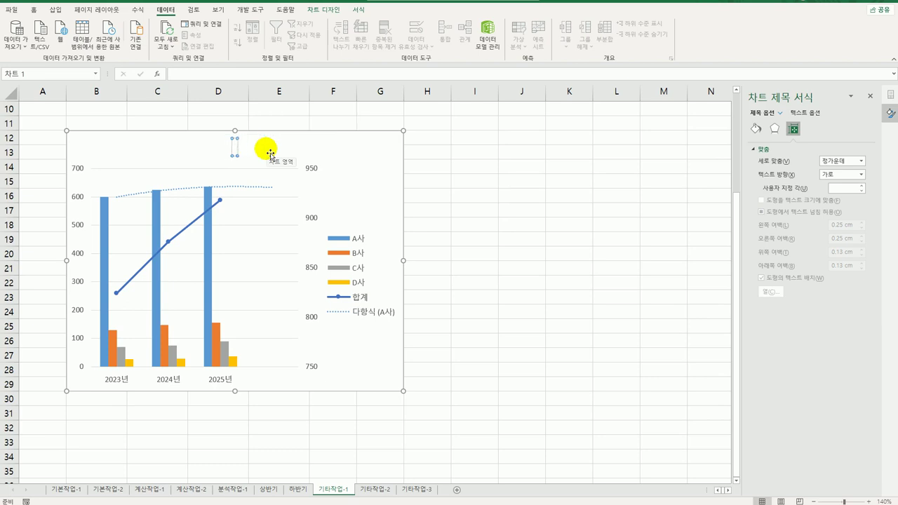
{"action": "type", "text": "담배 판매량"}
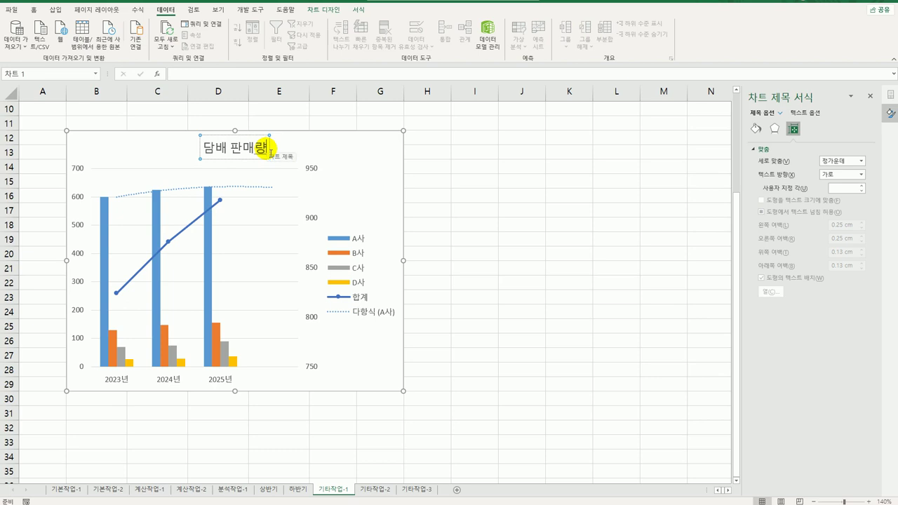
- Add a primary horizontal (기본 가로) axis title reading 연도
{"action": "left_click", "coordinate": [389, 142]}
{"action": "left_click", "coordinate": [413, 139]}
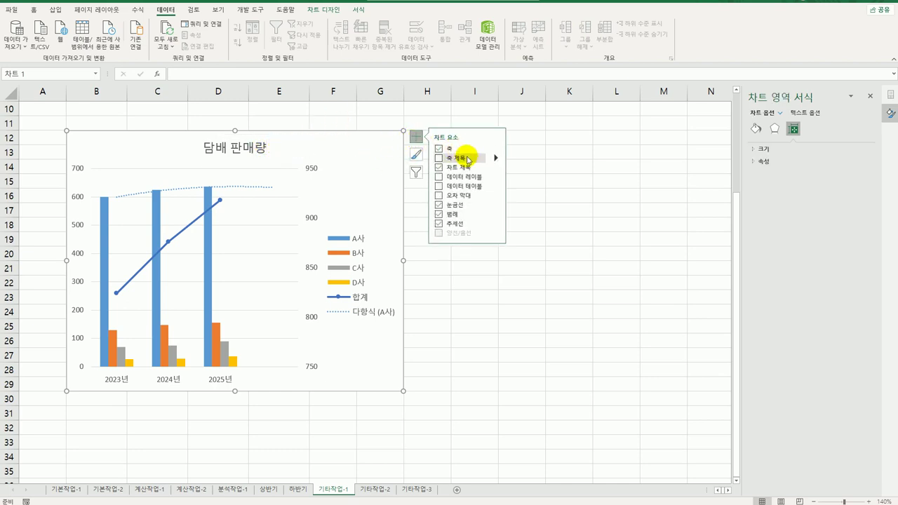
{"action": "left_click", "coordinate": [496, 159]}
{"action": "left_click", "coordinate": [523, 160]}
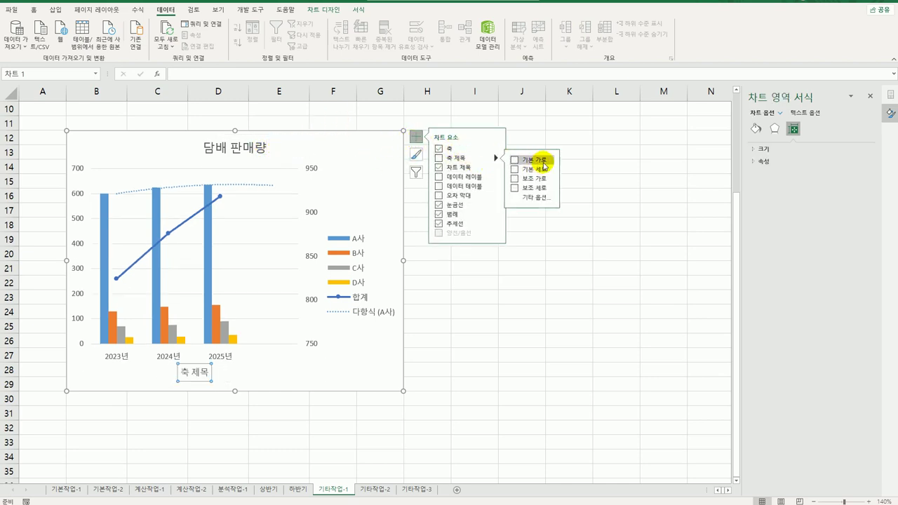
{"action": "left_click_drag", "start_coordinate": [180, 375], "coordinate": [211, 378]}
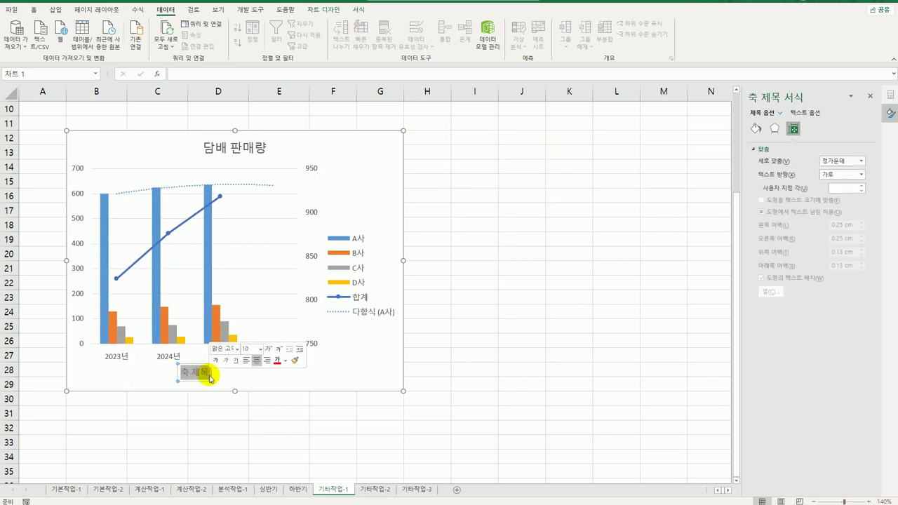
{"action": "type", "text": "연도"}
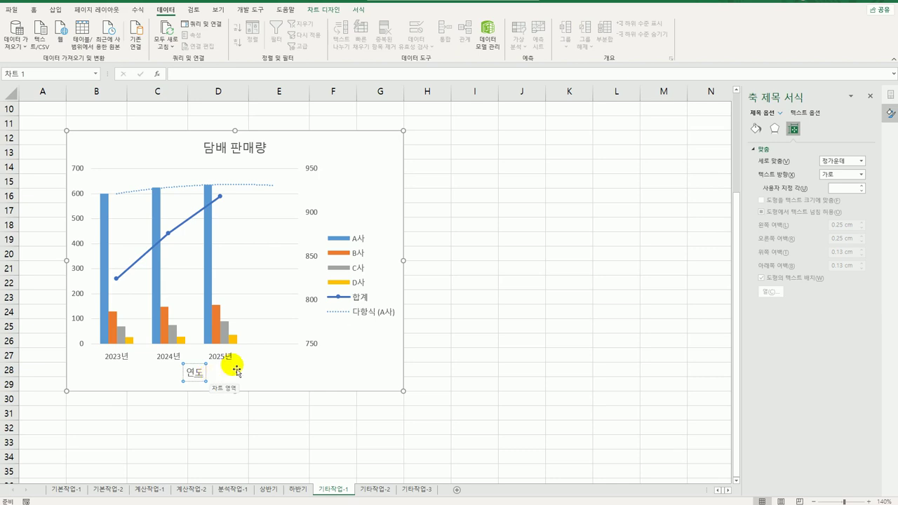
- Add primary vertical (기본 세로) and secondary vertical (보조 세로) axis titles to the chart
{"action": "left_click", "coordinate": [394, 156]}
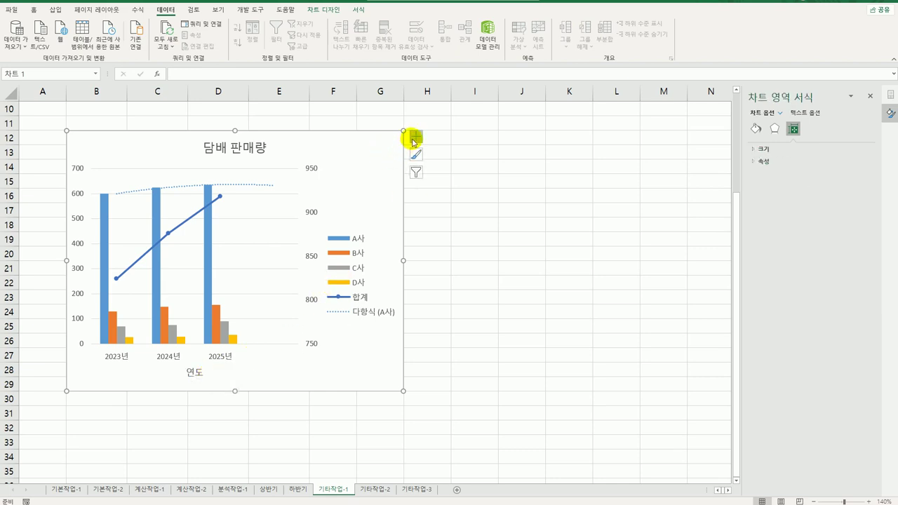
{"action": "left_click", "coordinate": [415, 138]}
{"action": "left_click", "coordinate": [495, 157]}
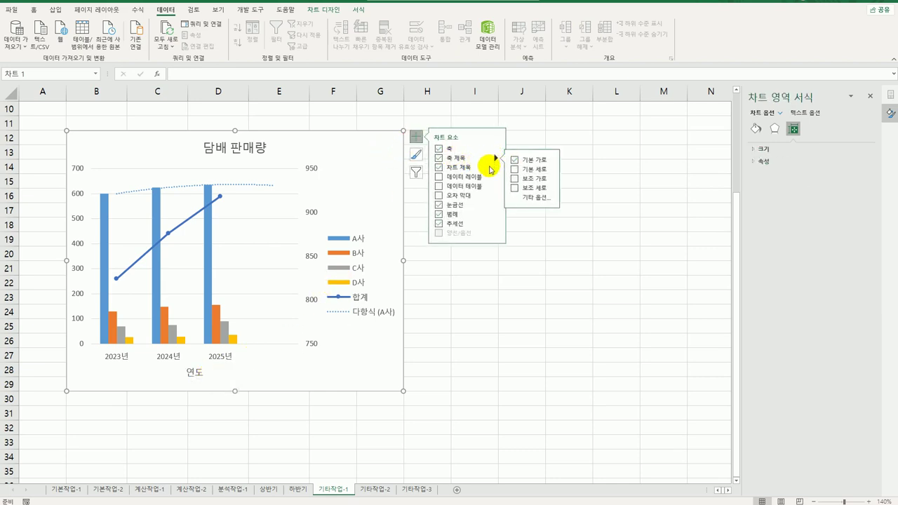
{"action": "left_click", "coordinate": [514, 169]}
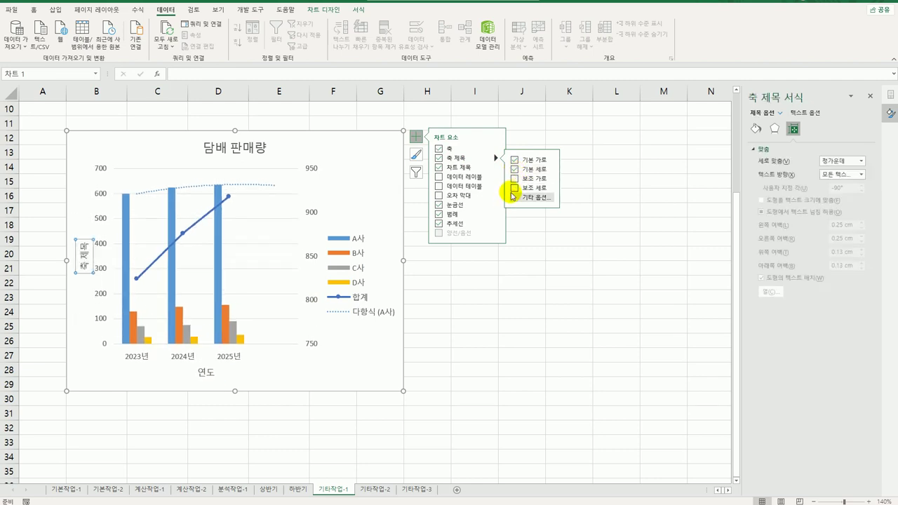
{"action": "left_click", "coordinate": [514, 188]}
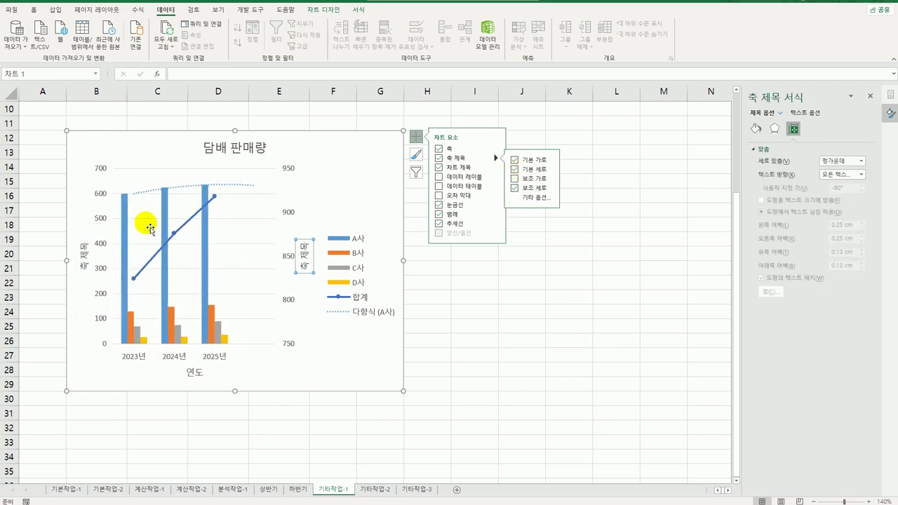
- Set the secondary vertical axis title to 합계 and its text direction to stacked vertical text (세로)
{"action": "left_click_drag", "start_coordinate": [311, 251], "coordinate": [310, 270]}
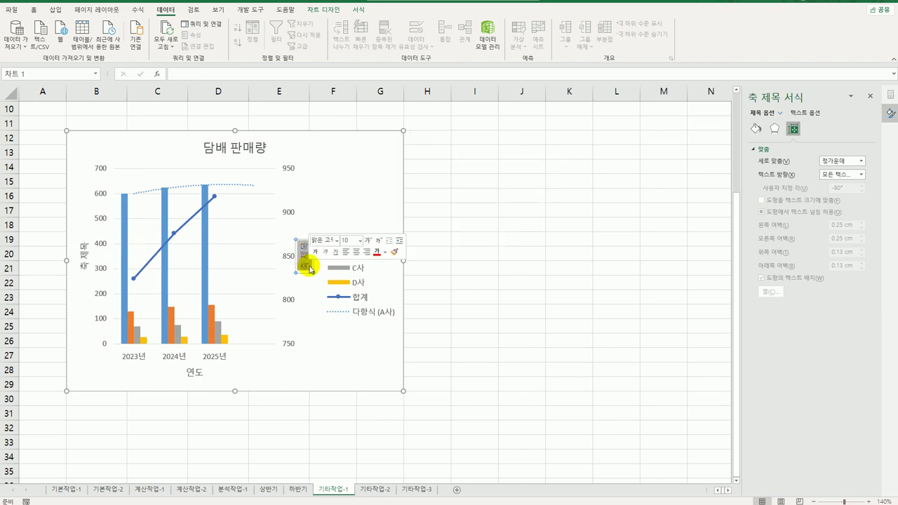
{"action": "type", "text": "합계"}
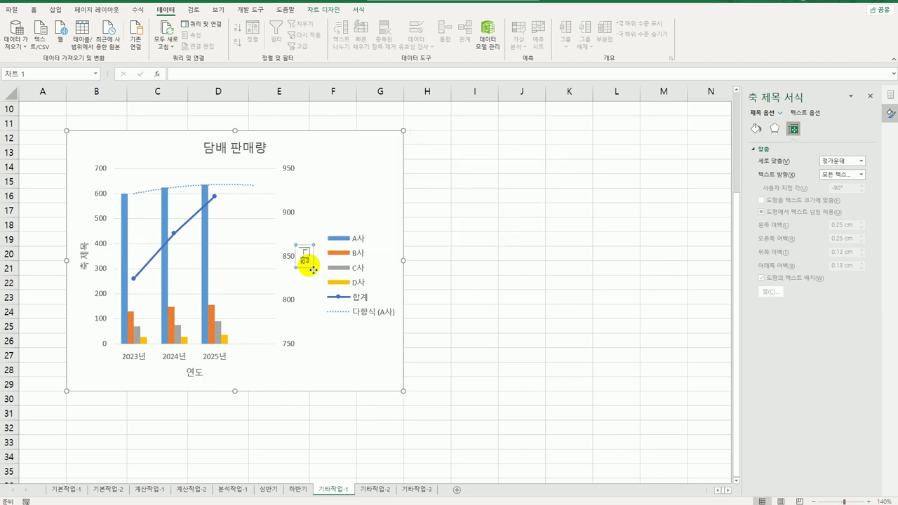
{"action": "left_click", "coordinate": [312, 270]}
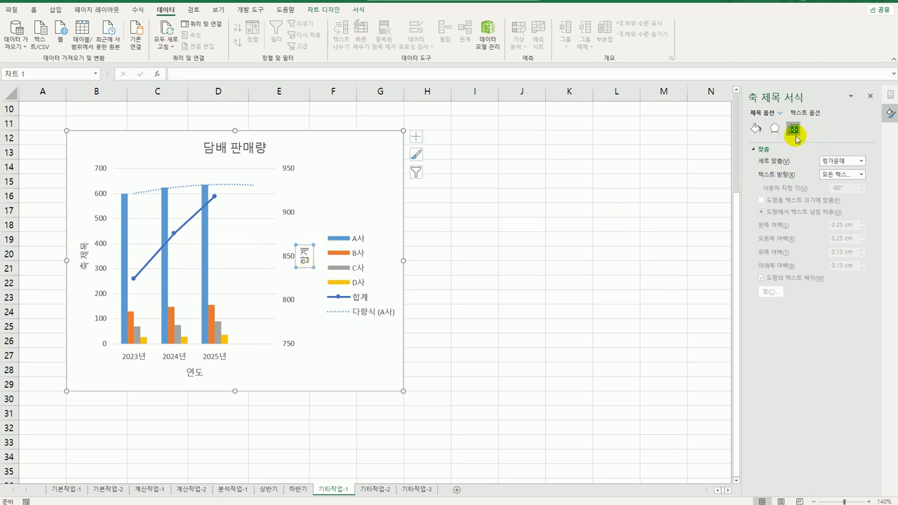
{"action": "left_click", "coordinate": [834, 175]}
{"action": "left_click", "coordinate": [840, 220]}
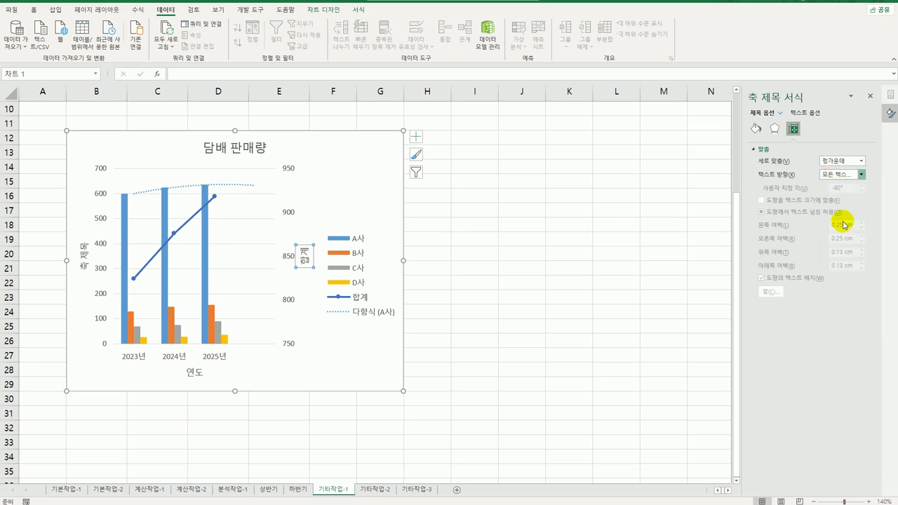
- Set the primary vertical axis title to 판매량 and its text direction to 세로
{"action": "left_click", "coordinate": [80, 251]}
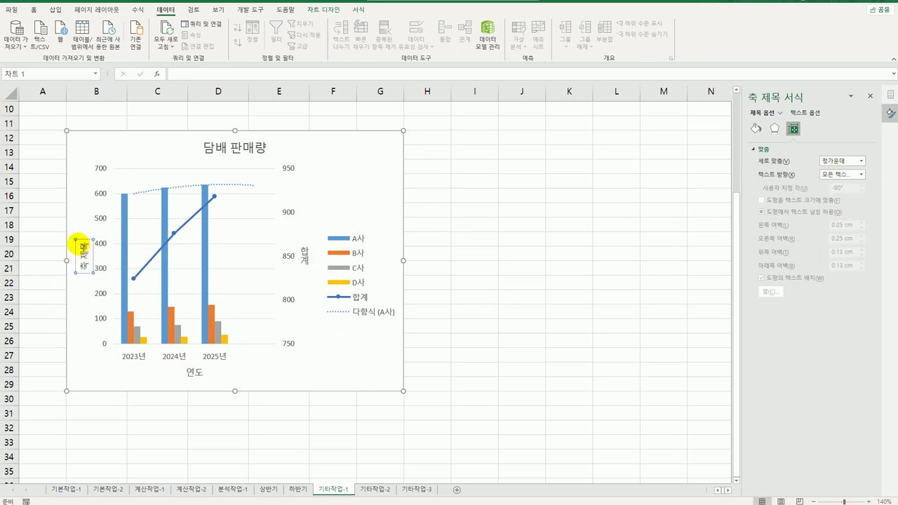
{"action": "left_click_drag", "start_coordinate": [76, 245], "coordinate": [84, 270]}
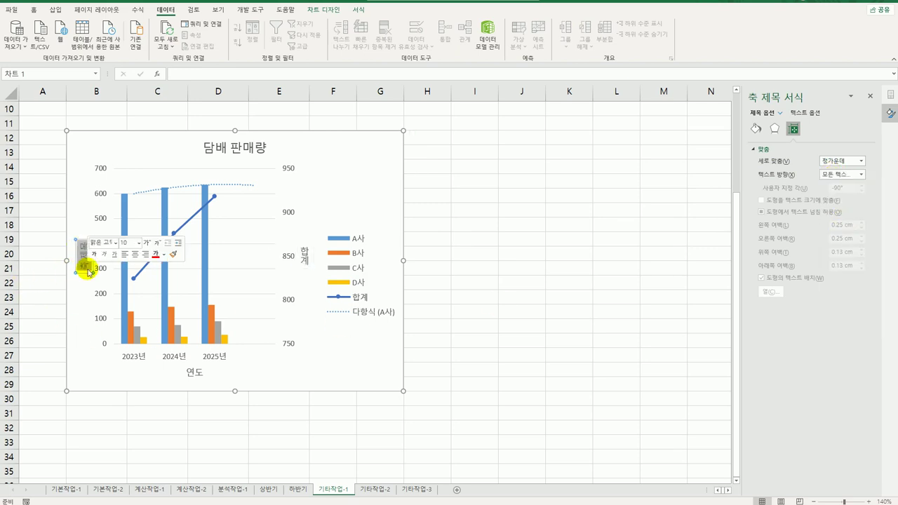
{"action": "type", "text": "판매량"}
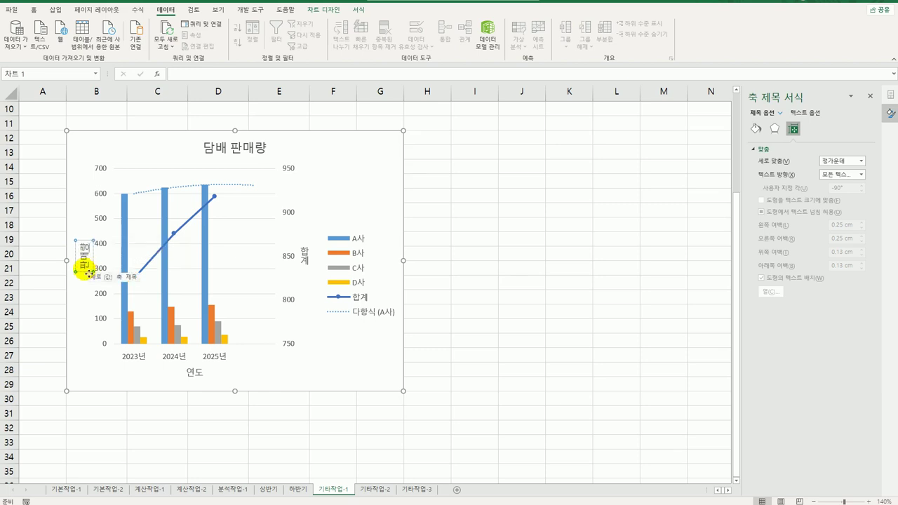
{"action": "left_click", "coordinate": [89, 272]}
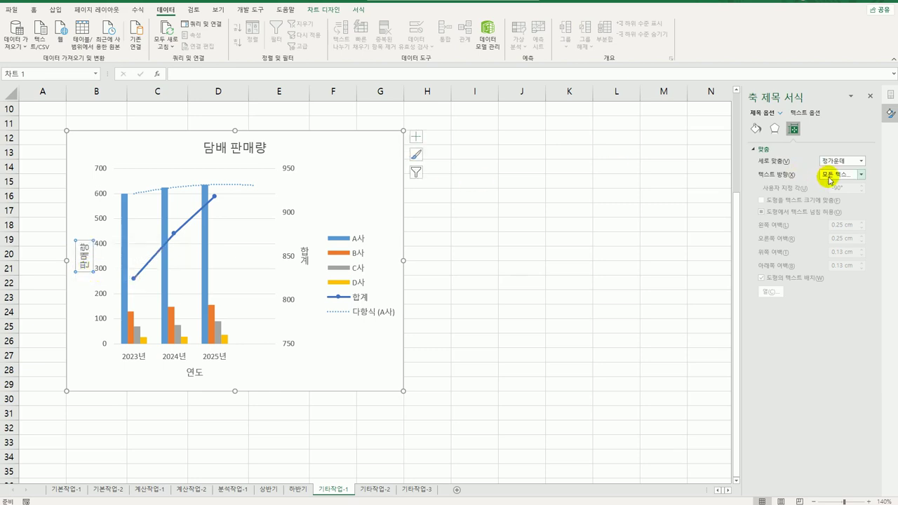
{"action": "left_click", "coordinate": [830, 180]}
{"action": "left_click", "coordinate": [842, 223]}
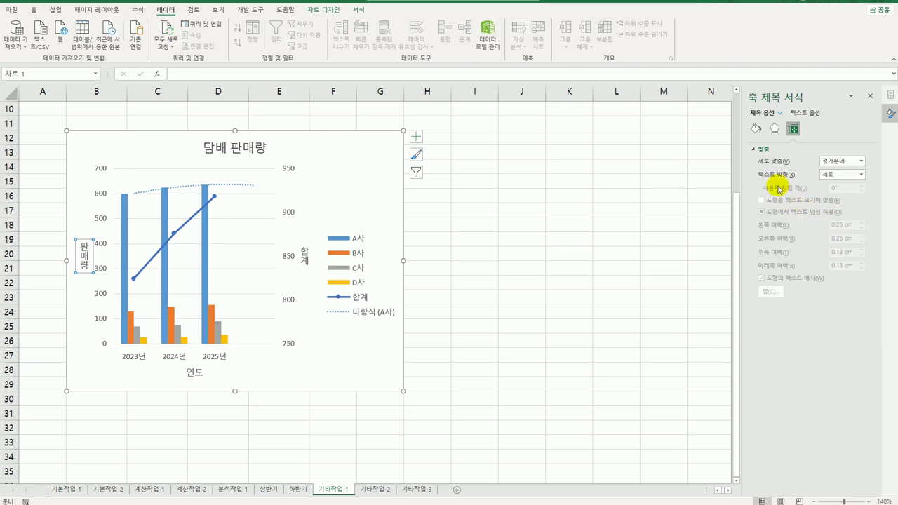
- Give the chart title a solid white fill (단색 채우기) and a solid black border (실선)
{"action": "left_click", "coordinate": [267, 154]}
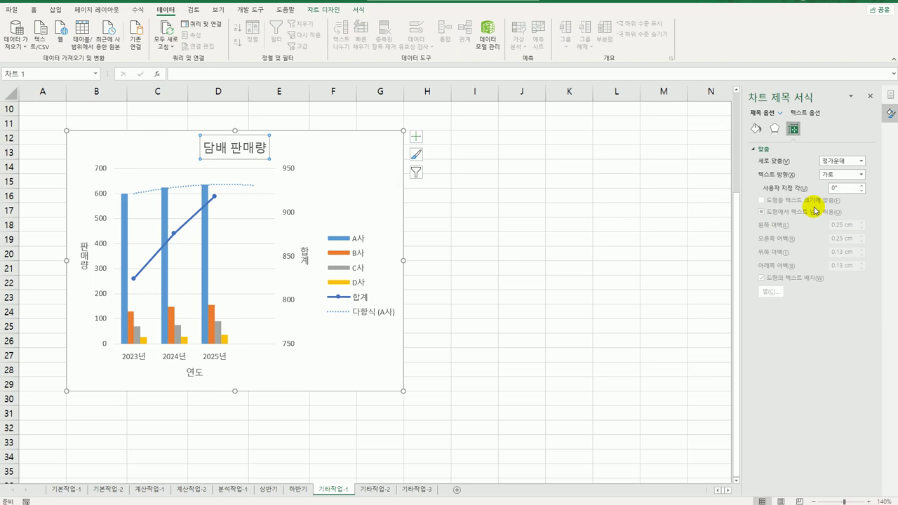
{"action": "left_click", "coordinate": [755, 129]}
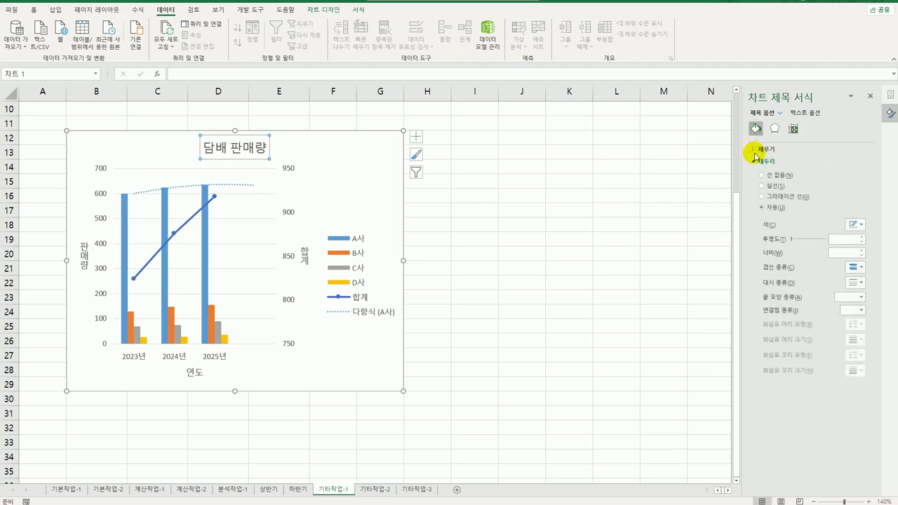
{"action": "left_click", "coordinate": [761, 174]}
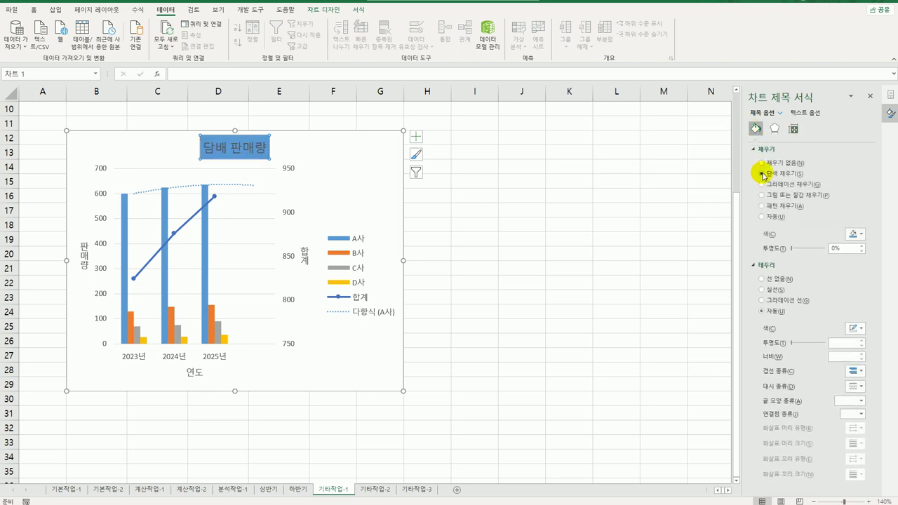
{"action": "left_click", "coordinate": [857, 234]}
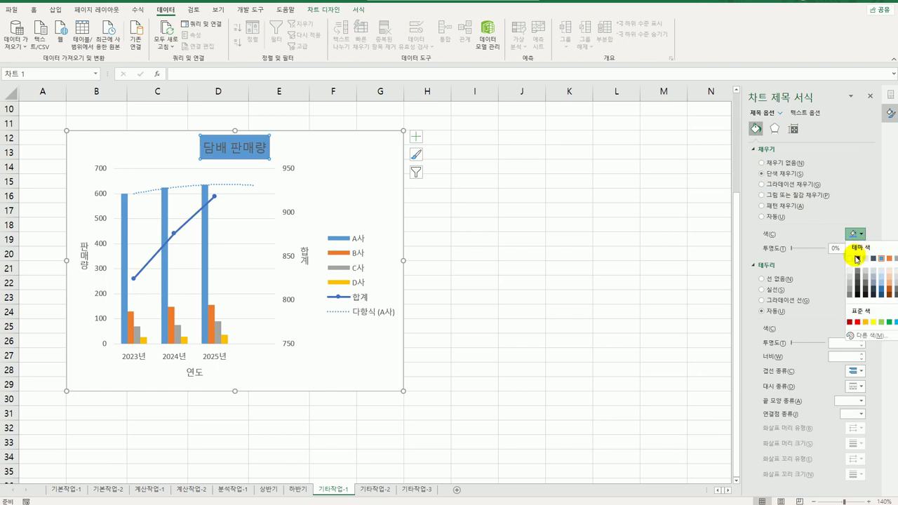
{"action": "left_click", "coordinate": [850, 258]}
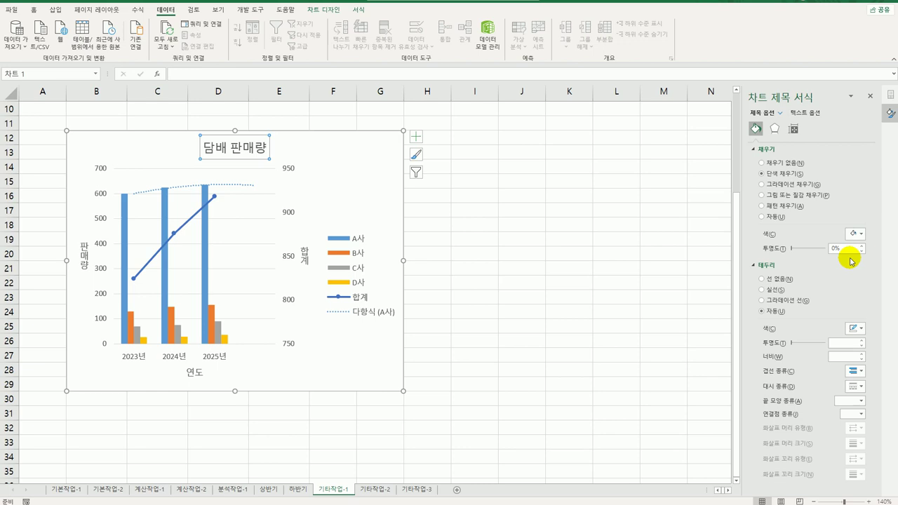
{"action": "left_click", "coordinate": [772, 292]}
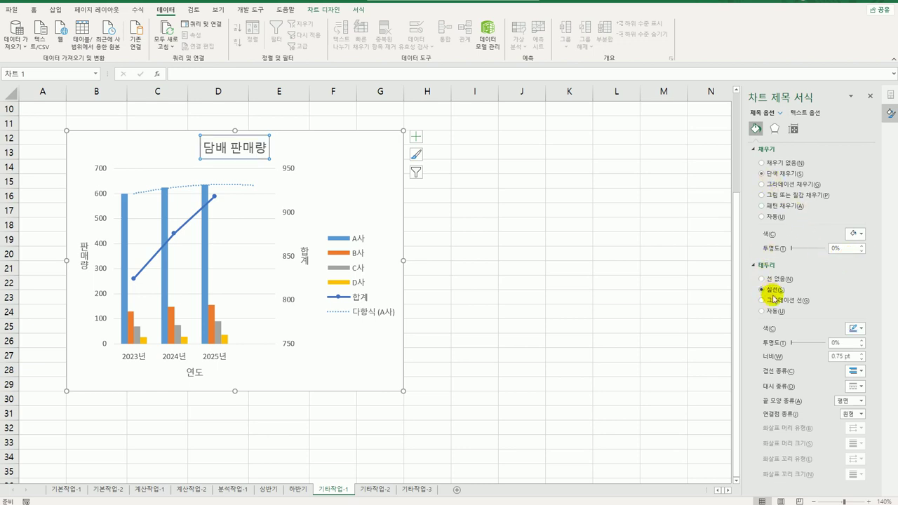
{"action": "left_click", "coordinate": [856, 328]}
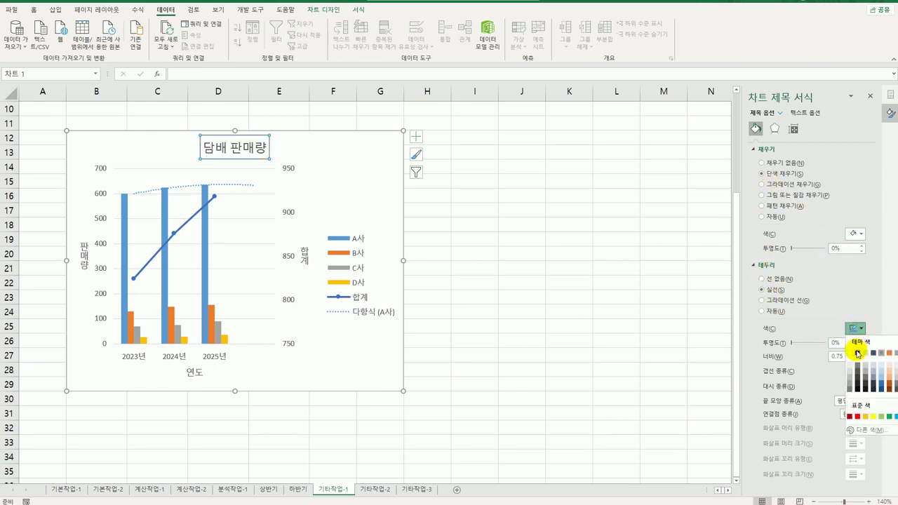
{"action": "left_click", "coordinate": [857, 352]}
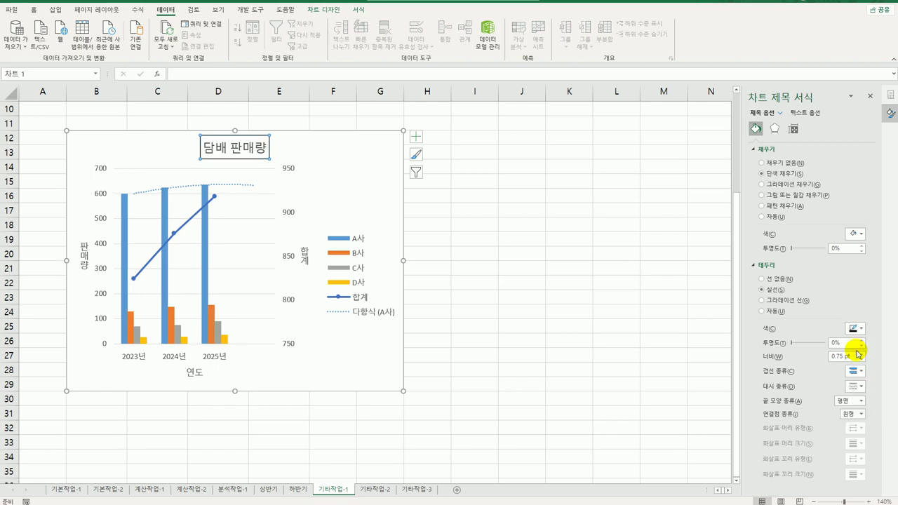
- Apply the first outer (바깥쪽) shadow preset, cast toward the lower right, to the chart title
{"action": "left_click", "coordinate": [774, 128]}
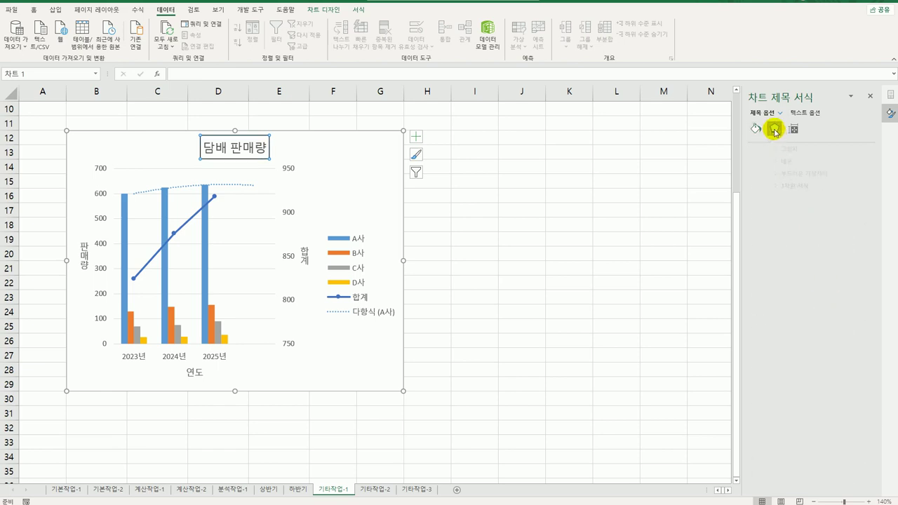
{"action": "left_click", "coordinate": [773, 150]}
{"action": "left_click", "coordinate": [856, 161]}
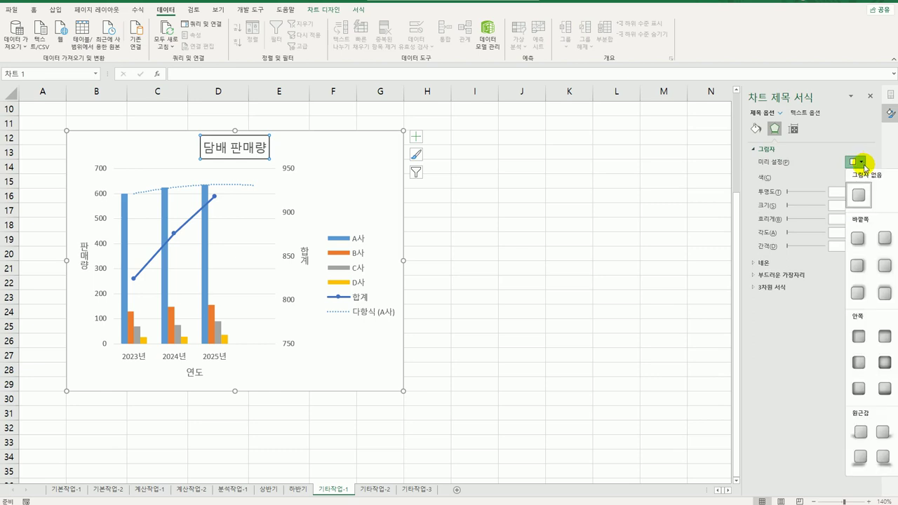
{"action": "left_click", "coordinate": [857, 241]}
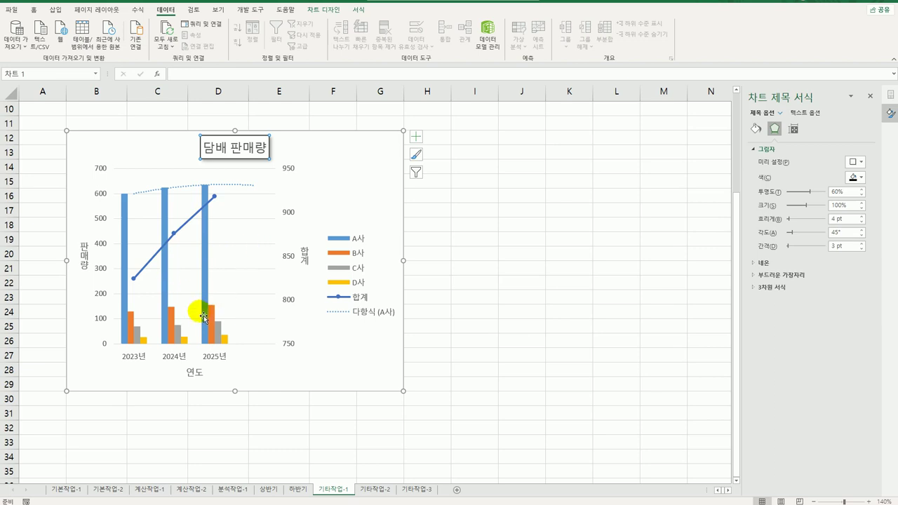
- Remove the gridlines (눈금선) from the chart
{"action": "left_click", "coordinate": [400, 148]}
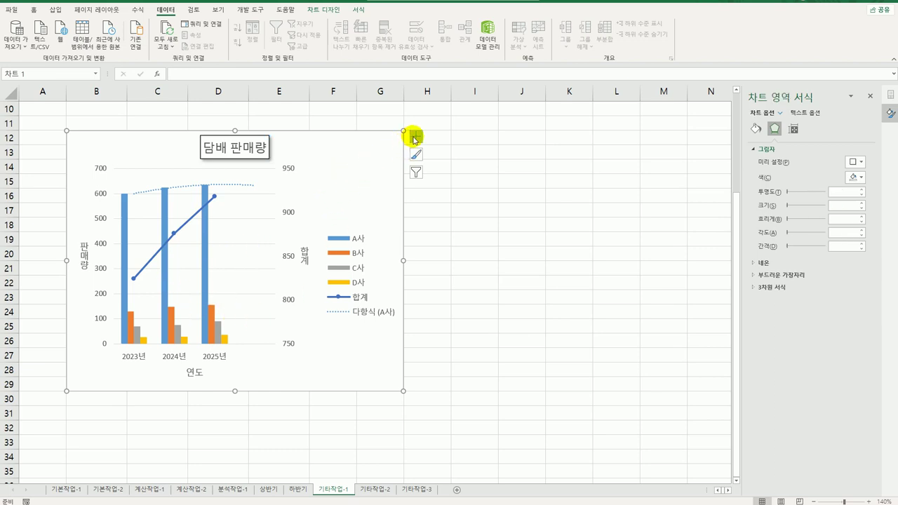
{"action": "left_click", "coordinate": [415, 136]}
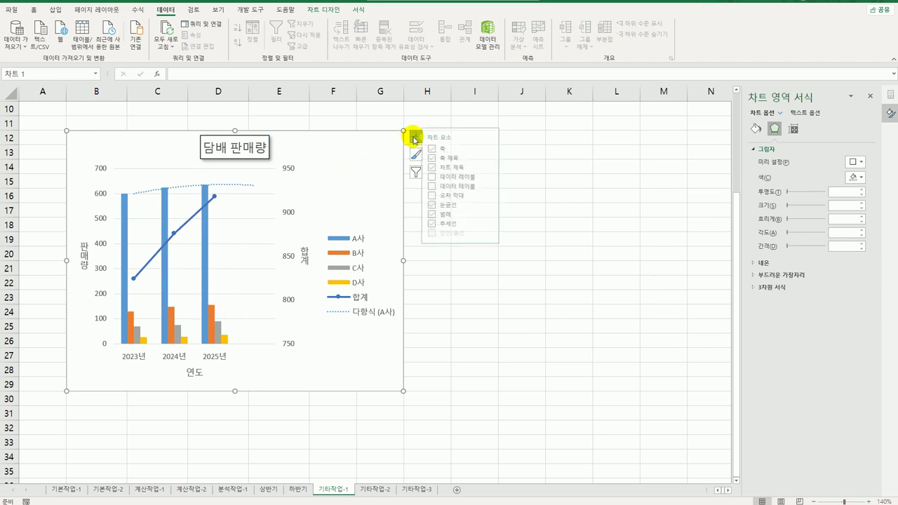
{"action": "left_click", "coordinate": [496, 204]}
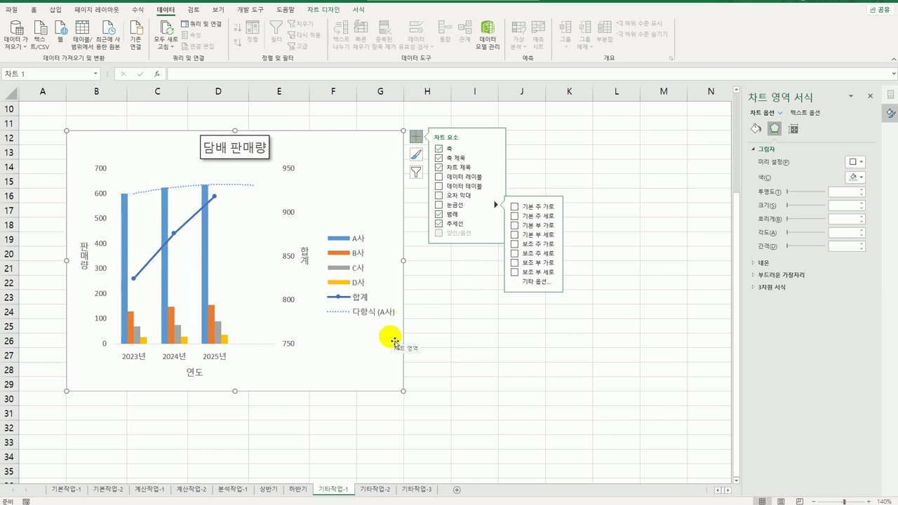
- Place the legend at the bottom (아래쪽) of the chart and give it a solid black border (실선)
{"action": "left_click", "coordinate": [495, 214]}
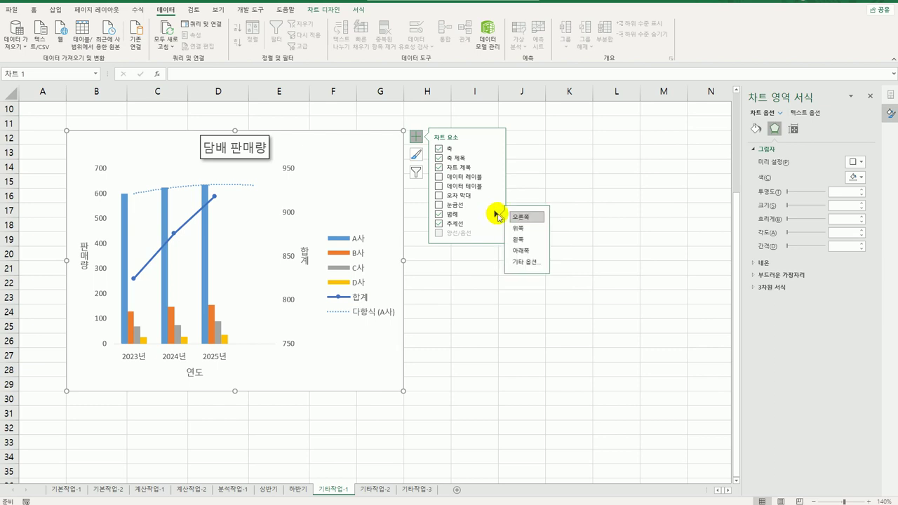
{"action": "left_click", "coordinate": [521, 250]}
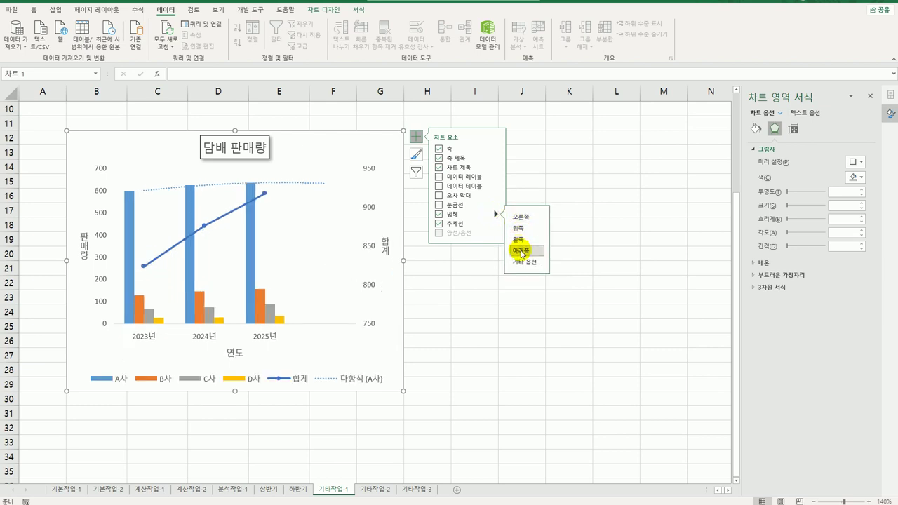
{"action": "left_click", "coordinate": [279, 377]}
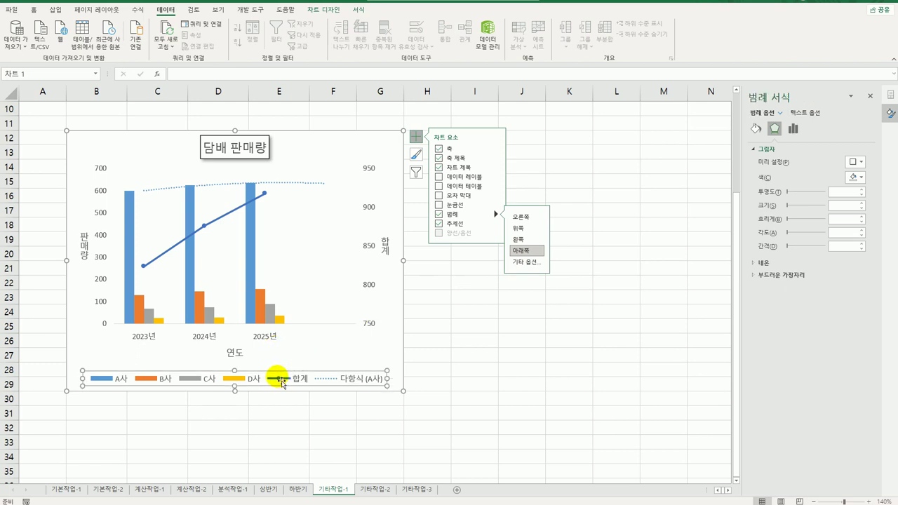
{"action": "left_click", "coordinate": [755, 131]}
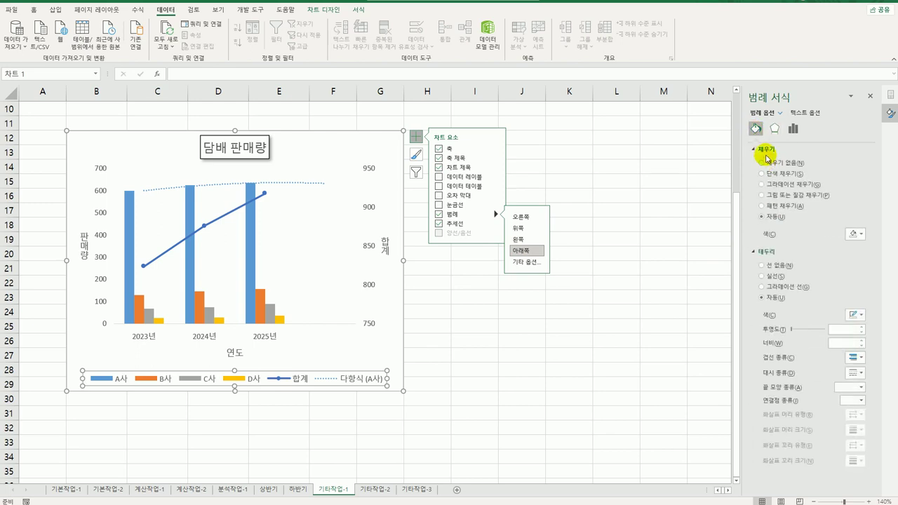
{"action": "left_click", "coordinate": [762, 275]}
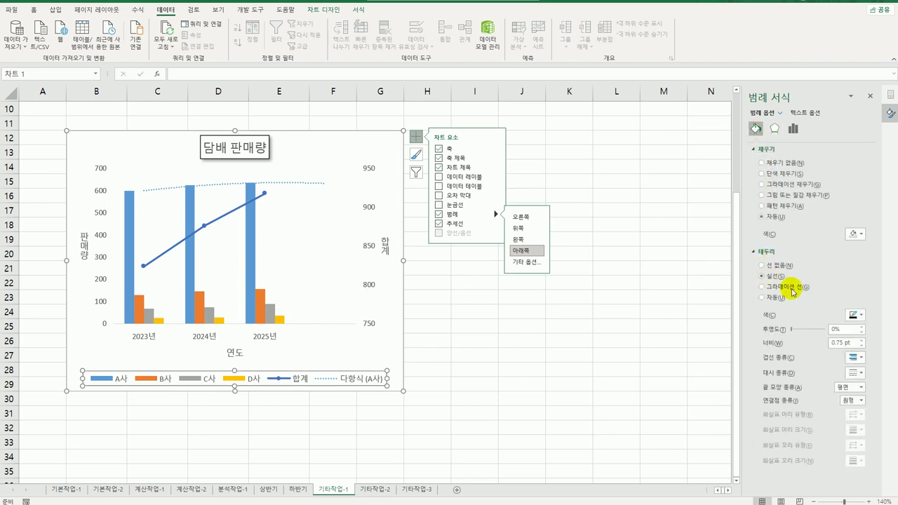
{"action": "left_click", "coordinate": [862, 318]}
{"action": "left_click", "coordinate": [855, 337]}
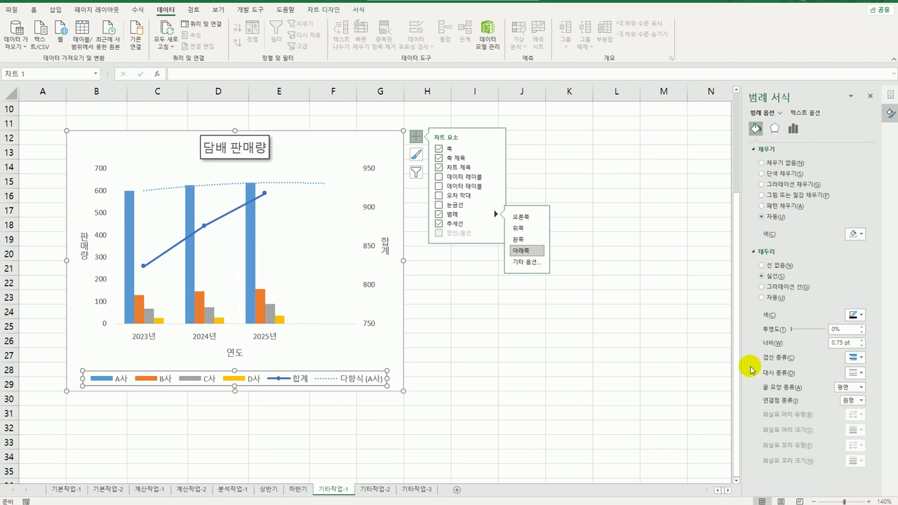
{"action": "left_click", "coordinate": [573, 415]}
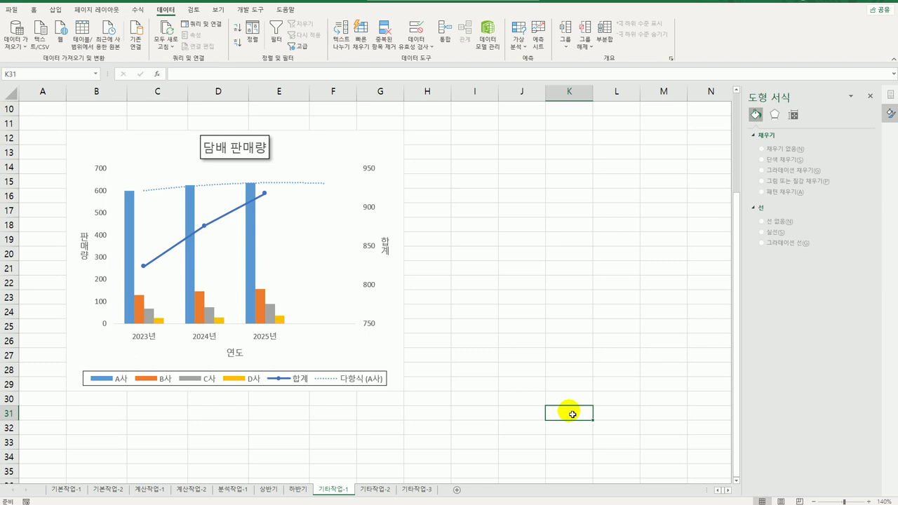
- Open the 기타작업-2 worksheet with the fund return table
{"action": "left_click", "coordinate": [372, 493]}
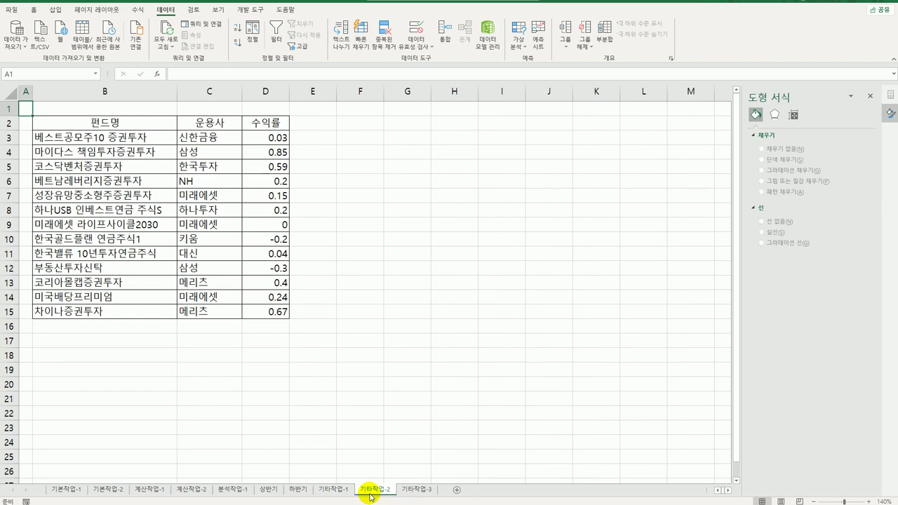
- Draw a form-control button over cells F2:G3, beside the fund table
{"action": "left_click", "coordinate": [245, 10]}
{"action": "left_click", "coordinate": [194, 35]}
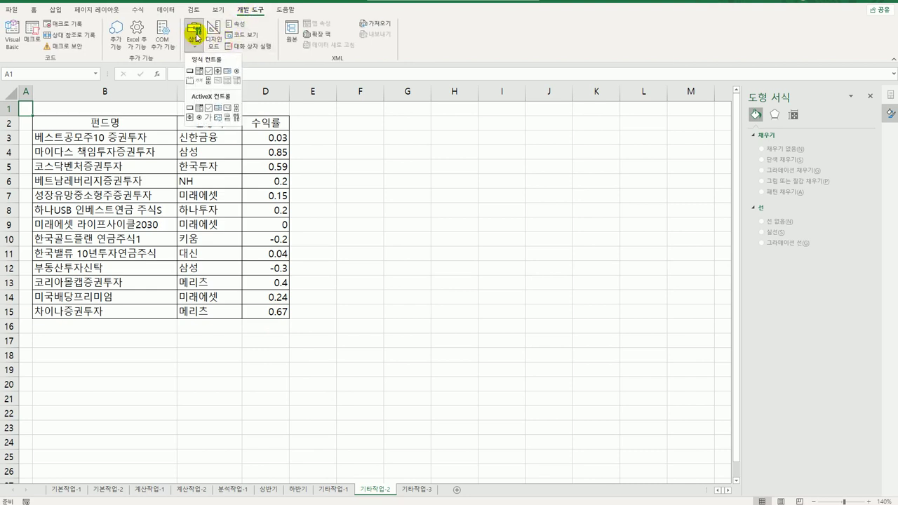
{"action": "left_click", "coordinate": [188, 72]}
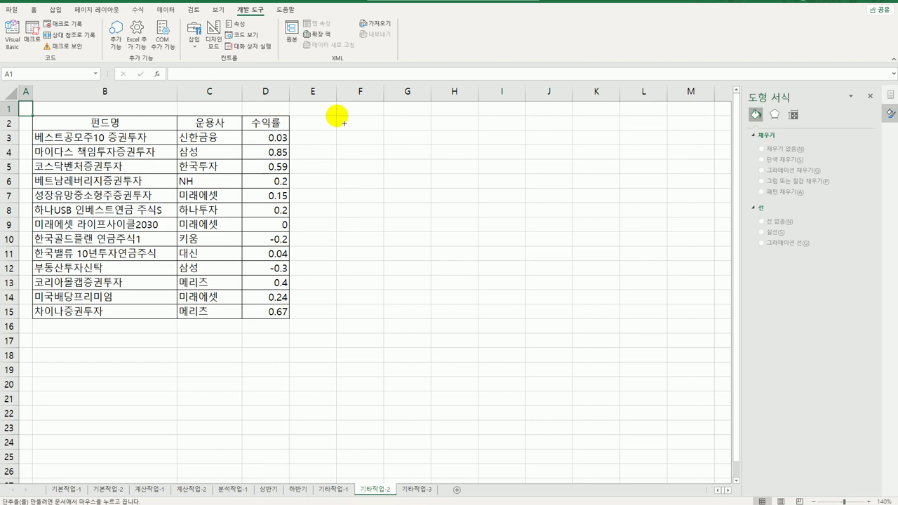
{"action": "left_click_drag", "start_coordinate": [336, 116], "coordinate": [426, 144]}
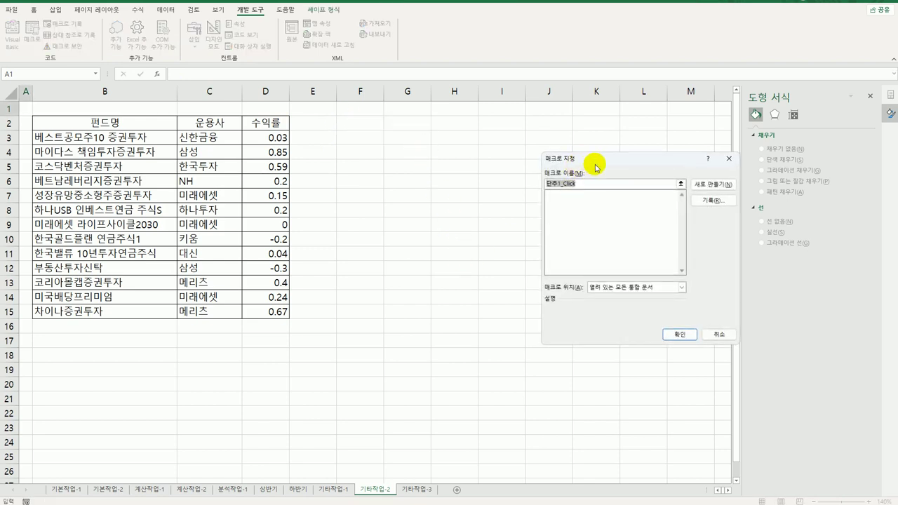
- Name the button's macro 백분율 and start recording it
{"action": "left_click_drag", "start_coordinate": [597, 169], "coordinate": [489, 173]}
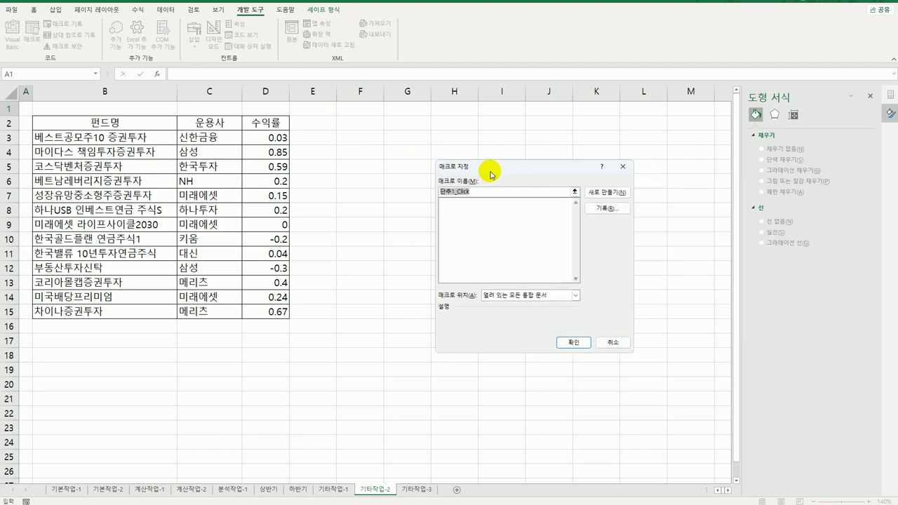
{"action": "key", "text": "BackSpace"}
{"action": "type", "text": "백분율"}
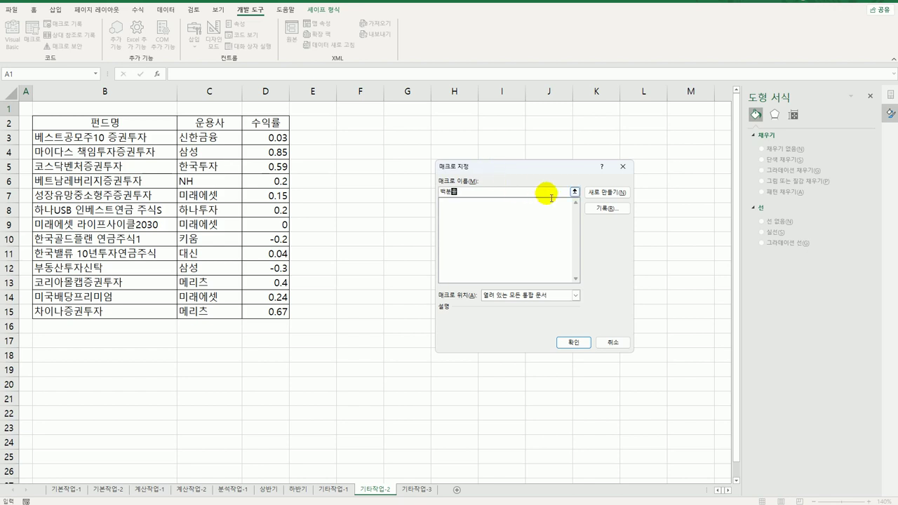
{"action": "left_click", "coordinate": [607, 209]}
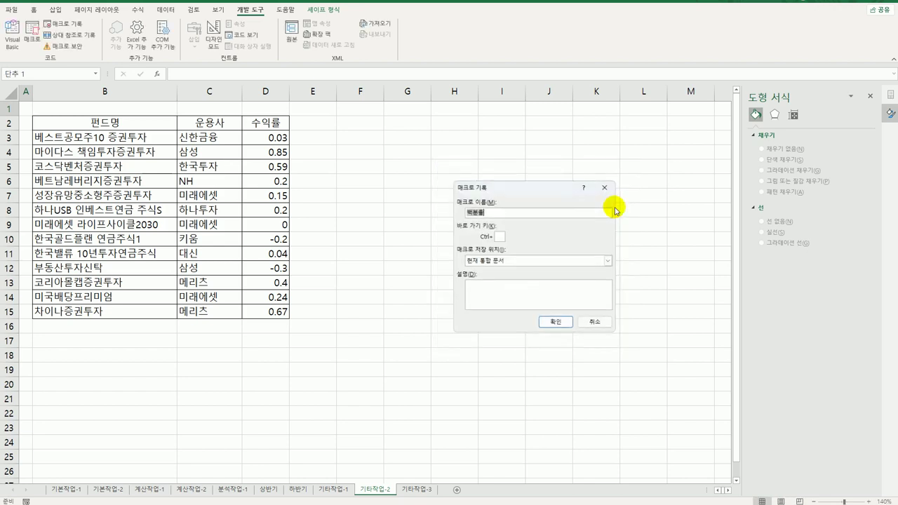
{"action": "left_click", "coordinate": [563, 327]}
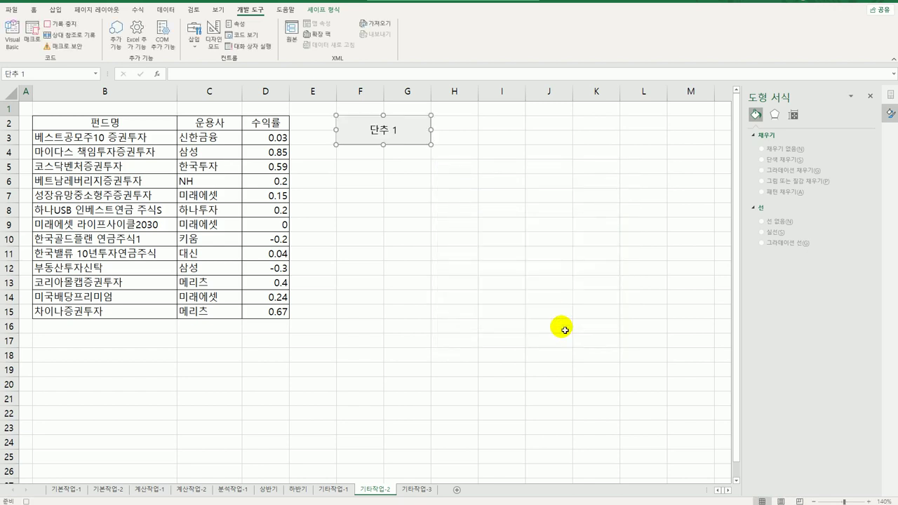
- For the 수익률 values in D3:D15, enter [파랑][>=0.2]"▲"0%; as the first section of a custom (사용자 지정) number format
{"action": "left_click_drag", "start_coordinate": [277, 139], "coordinate": [283, 317]}
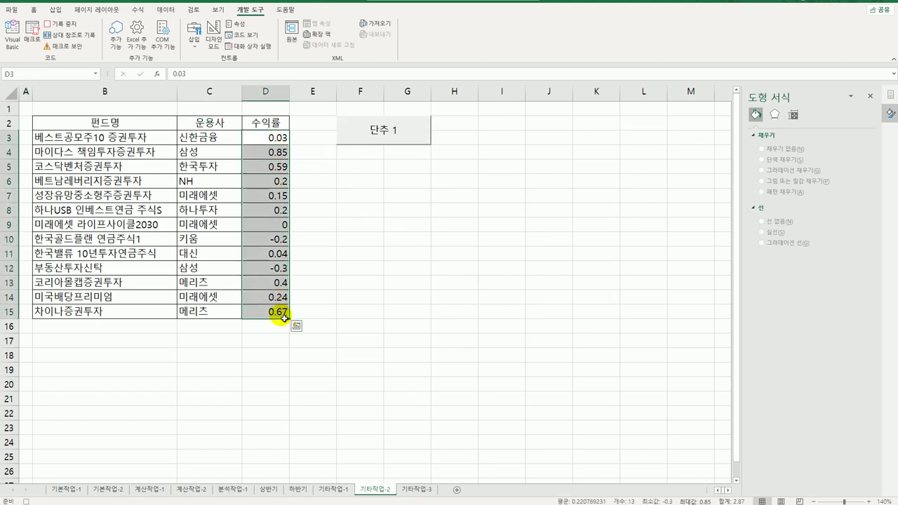
{"action": "right_click", "coordinate": [276, 208]}
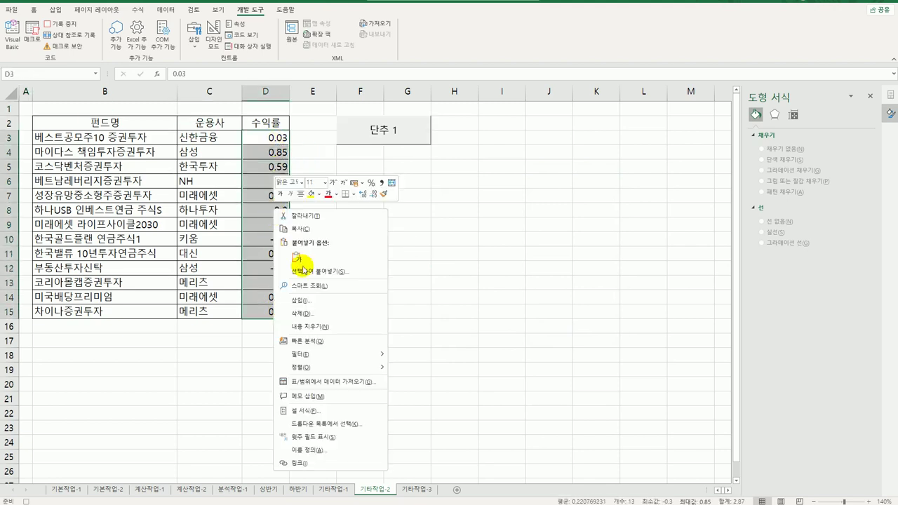
{"action": "left_click", "coordinate": [325, 413]}
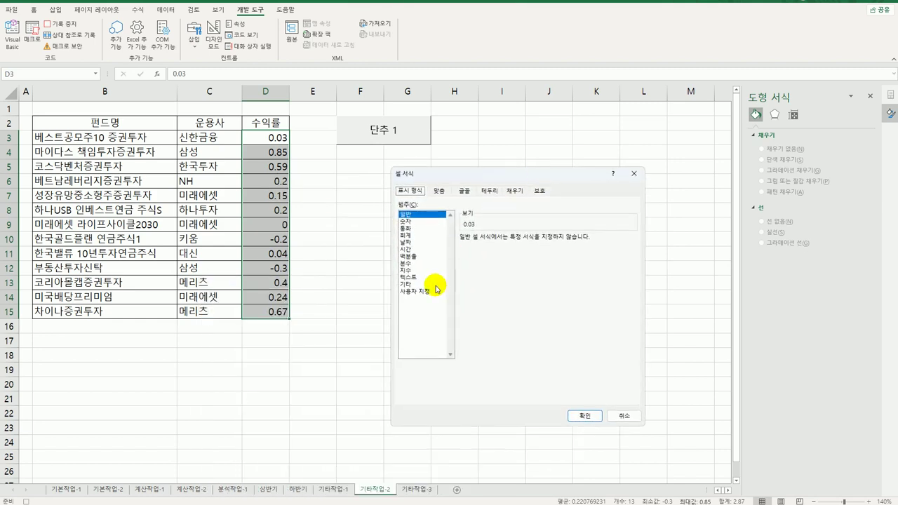
{"action": "left_click", "coordinate": [435, 289]}
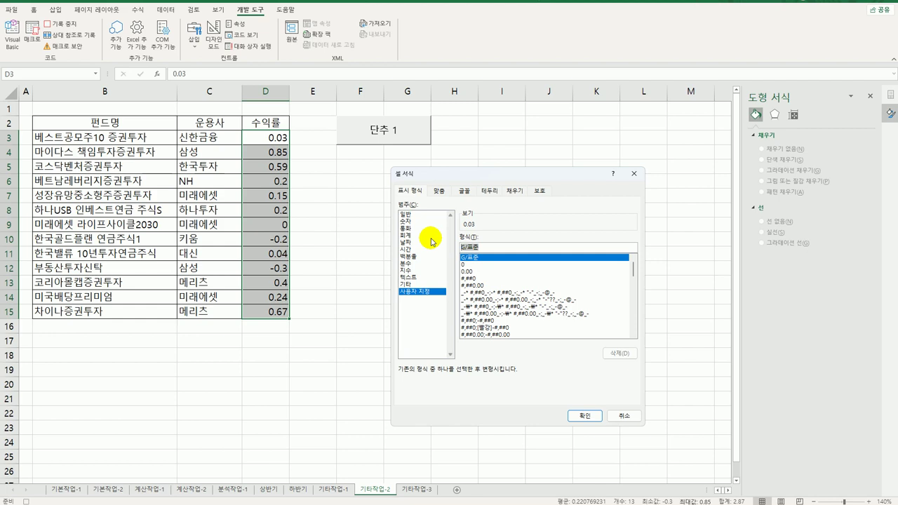
{"action": "key", "text": "BackSpace"}
{"action": "type", "text": "[파랑"}
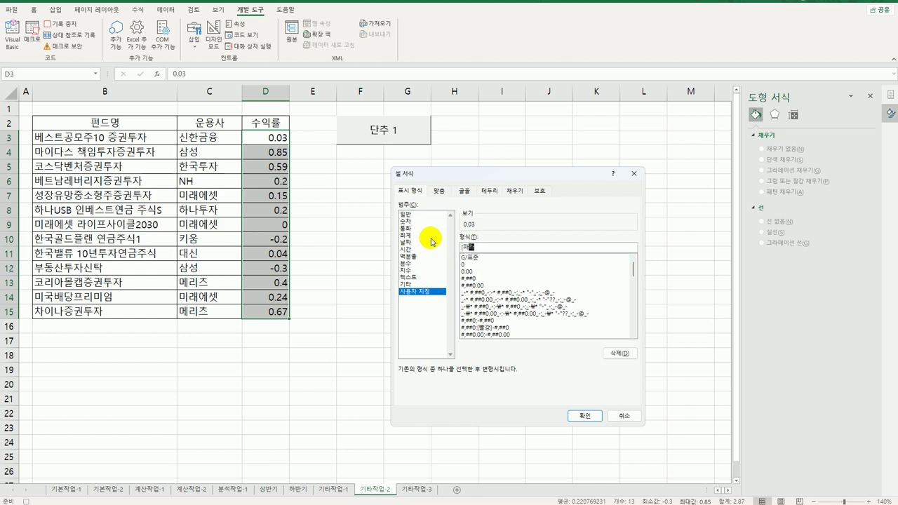
{"action": "type", "text": "][>=-"}
{"action": "type", "text": "0.2]"}
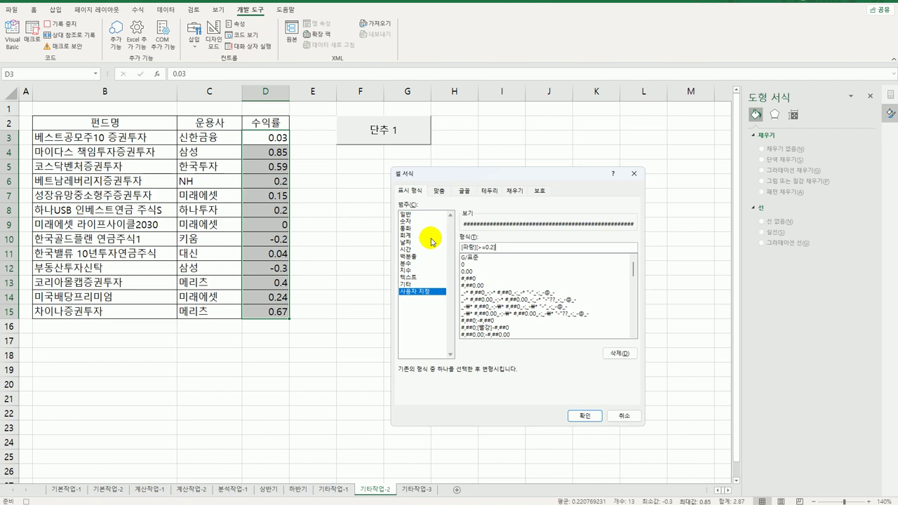
{"action": "type", "text": "\""}
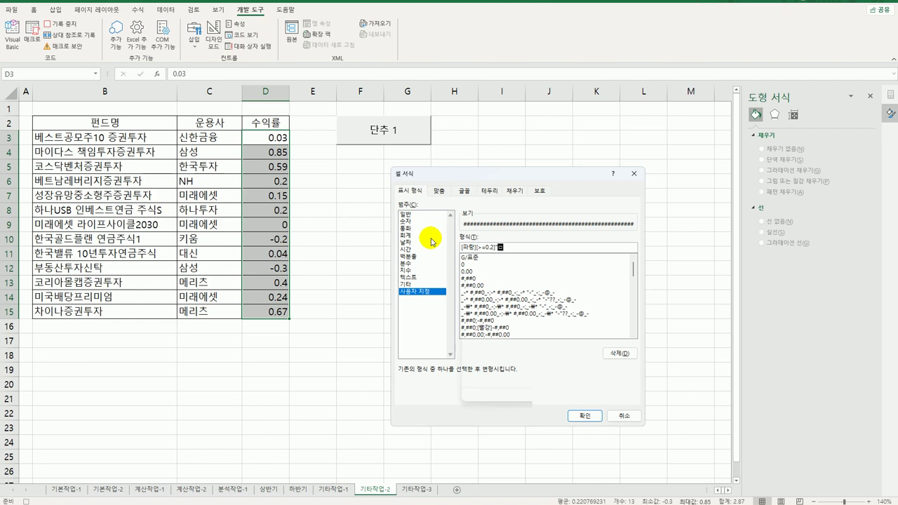
{"action": "key", "text": "Hangul_Hanja"}
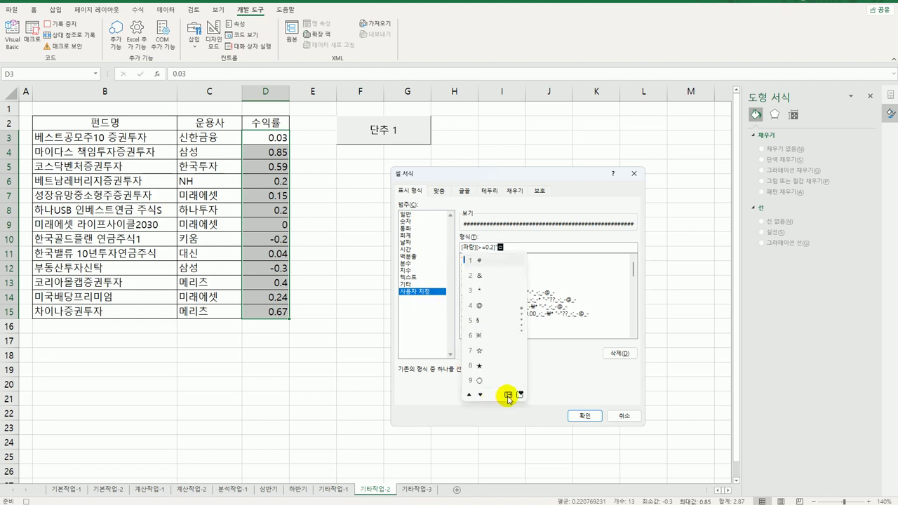
{"action": "left_click", "coordinate": [508, 396]}
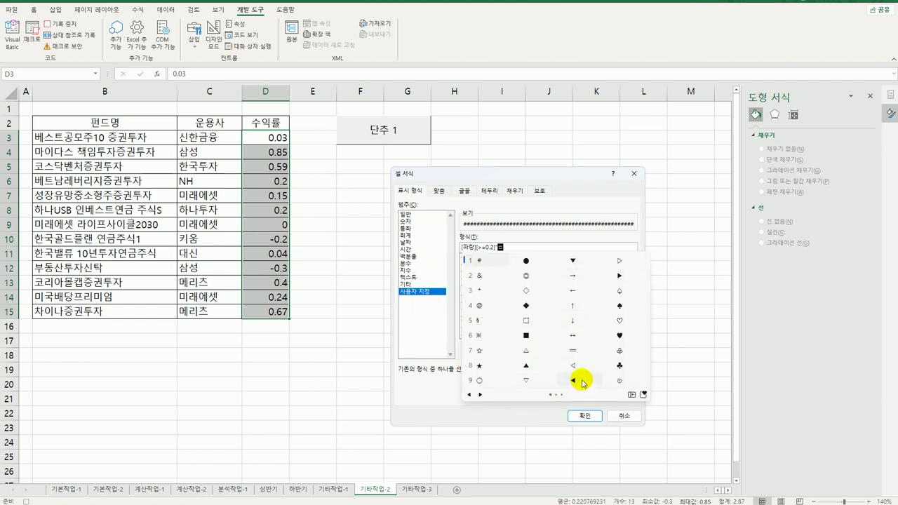
{"action": "left_click", "coordinate": [526, 365]}
{"action": "type", "text": "\""}
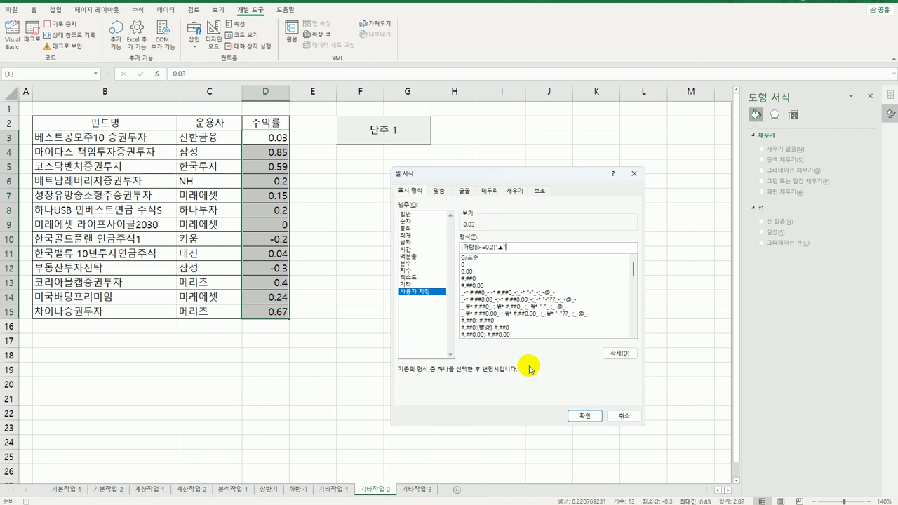
{"action": "type", "text": "0%;"}
- Complete the custom format code with the sections [빨강][<=0]"▼"0% and 0%
{"action": "type", "text": "[빨강][<0"}
{"action": "key", "text": "BackSpace"}
{"action": "type", "text": "=0]\"ㅁ"}
{"action": "key", "text": "Hangul_Hanja"}
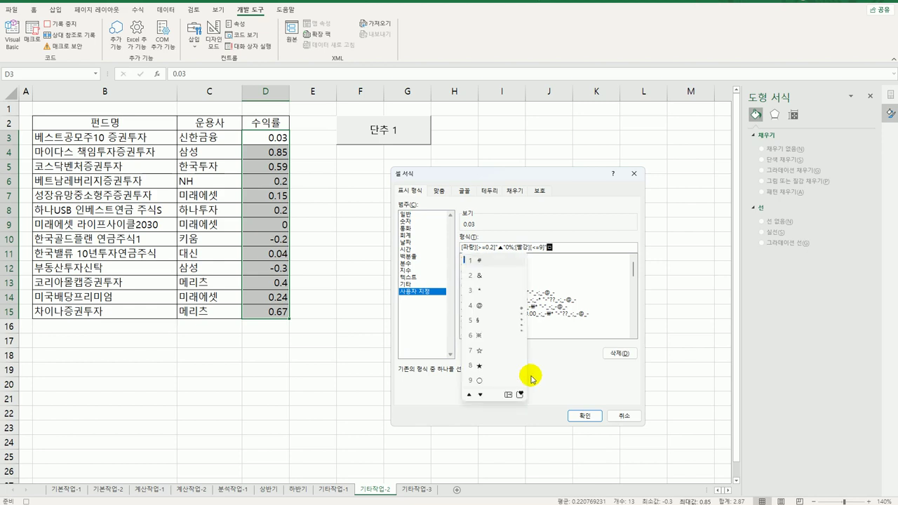
{"action": "left_click", "coordinate": [508, 395]}
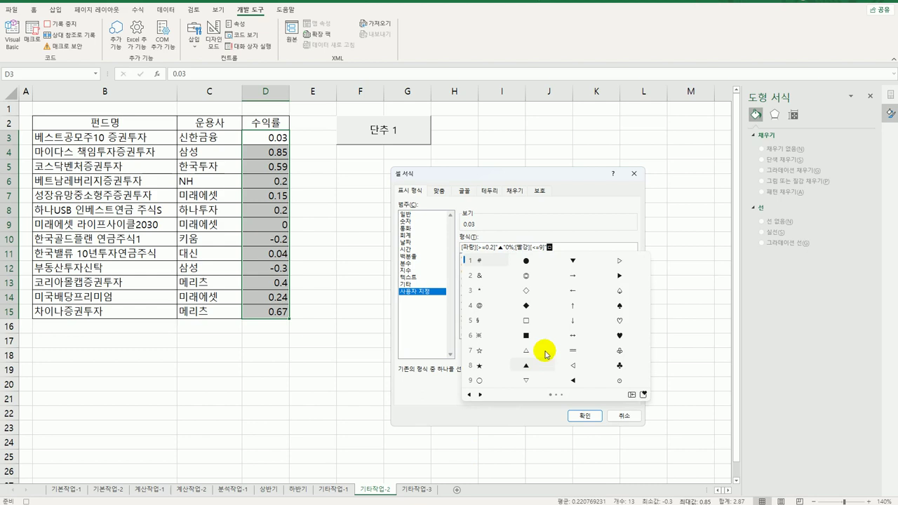
{"action": "left_click", "coordinate": [574, 261]}
{"action": "type", "text": "\""}
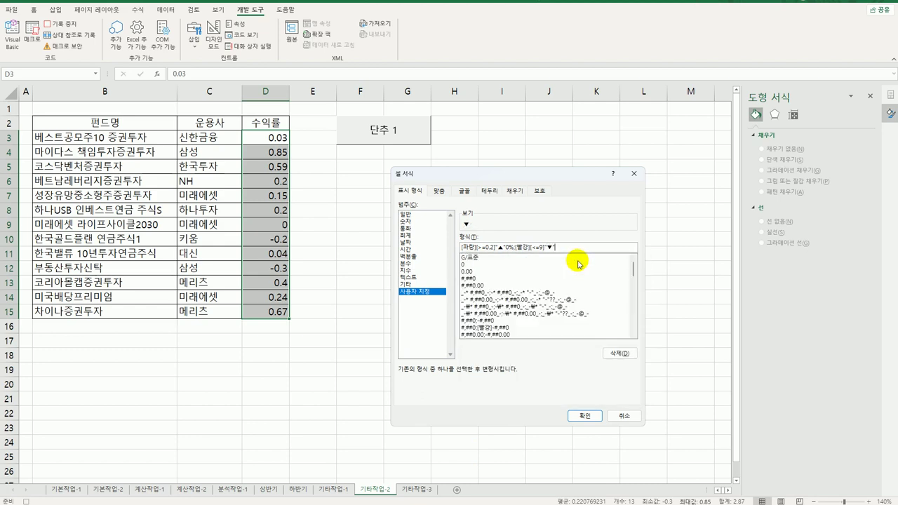
{"action": "type", "text": "0%;0%"}
{"action": "left_click_drag", "start_coordinate": [533, 247], "coordinate": [545, 249]}
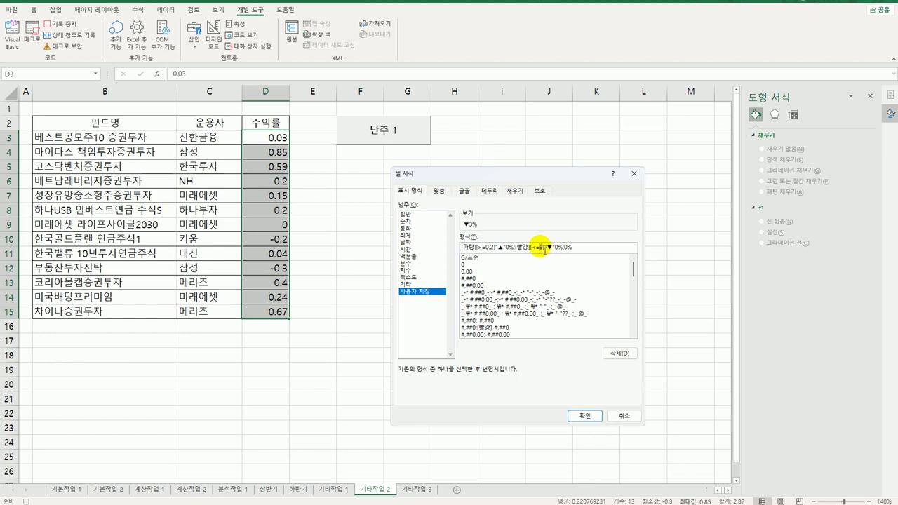
{"action": "type", "text": "<=0"}
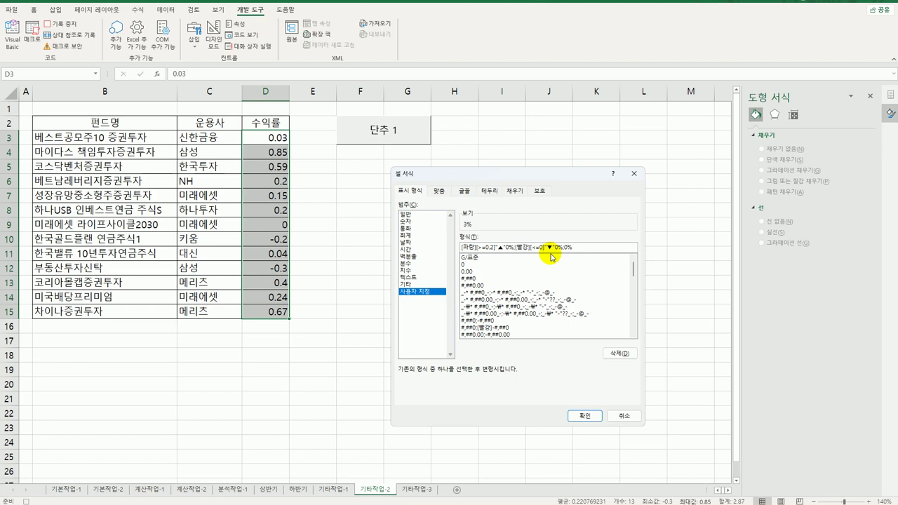
- Apply the custom number format to D3:D15 and stop recording the 백분율 macro
{"action": "left_click", "coordinate": [577, 417]}
{"action": "left_click", "coordinate": [264, 314]}
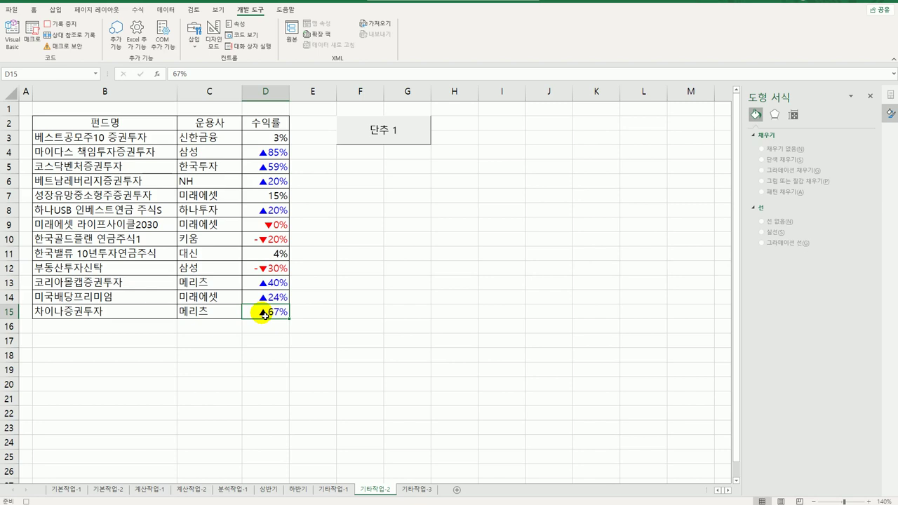
{"action": "left_click", "coordinate": [62, 24]}
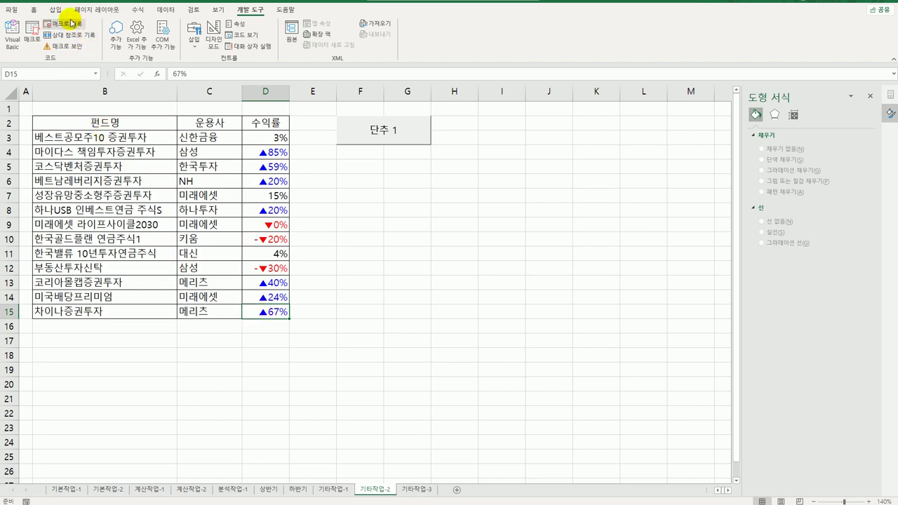
- Change the label of the button at F2:G3 to 백분율
{"action": "right_click", "coordinate": [406, 131]}
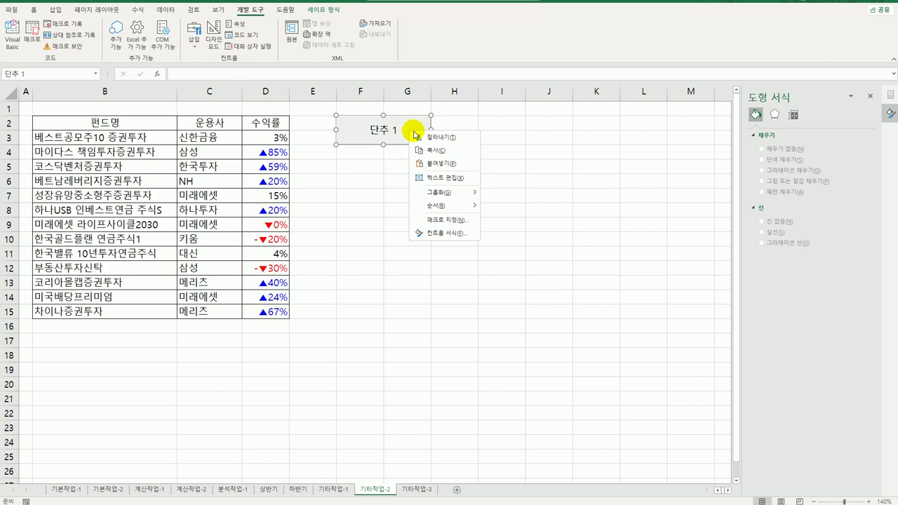
{"action": "left_click", "coordinate": [446, 176]}
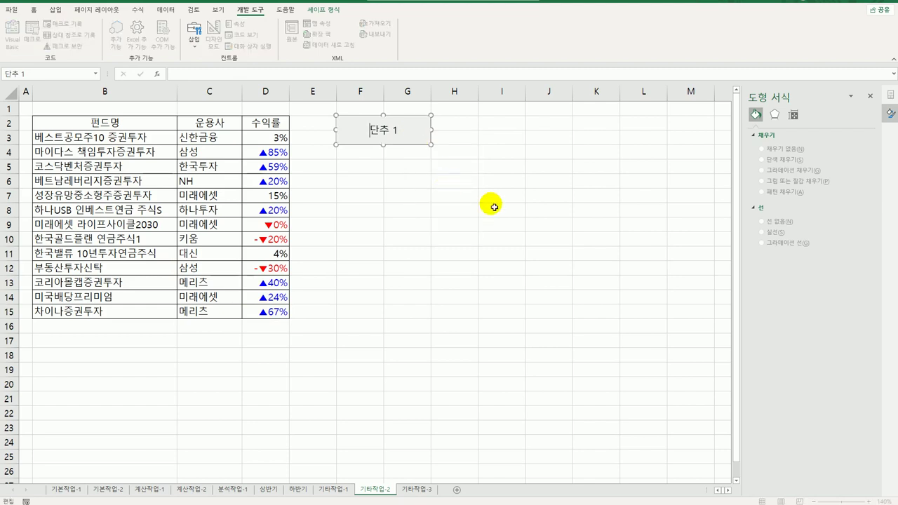
{"action": "key", "text": "ctrl+a"}
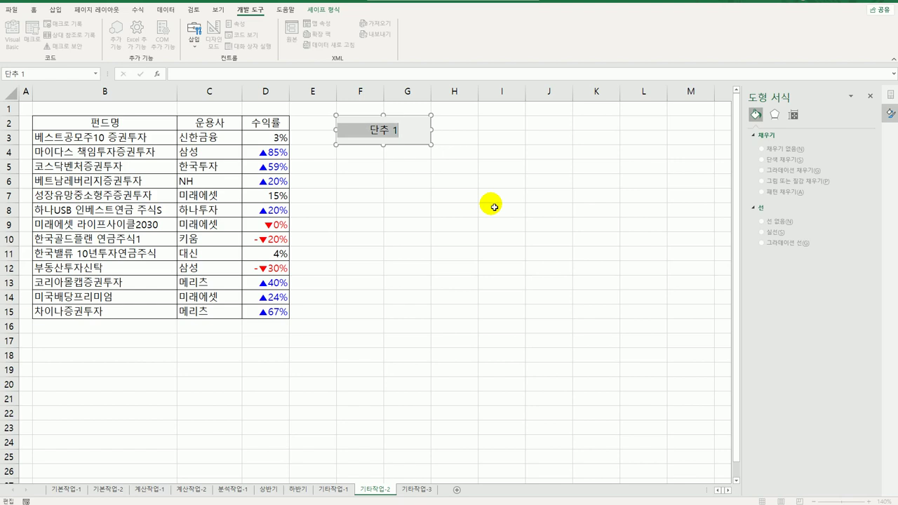
{"action": "type", "text": "백분율"}
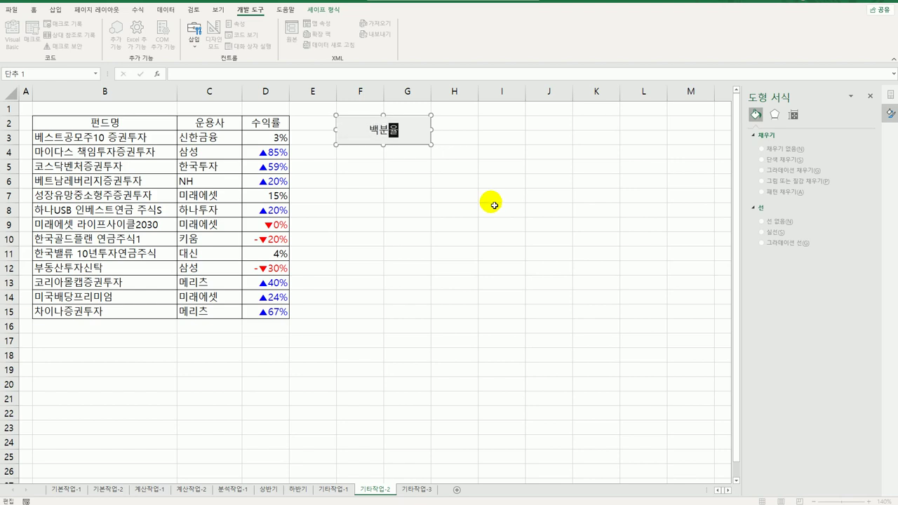
{"action": "left_click", "coordinate": [494, 206]}
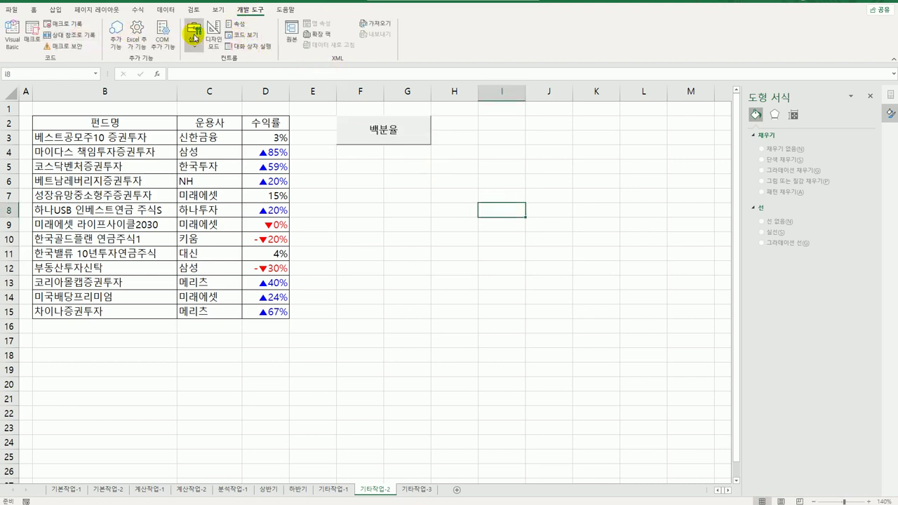
- Draw a second form-control button over cells F5:G6, below the 백분율 button
{"action": "left_click", "coordinate": [195, 36]}
{"action": "left_click", "coordinate": [189, 71]}
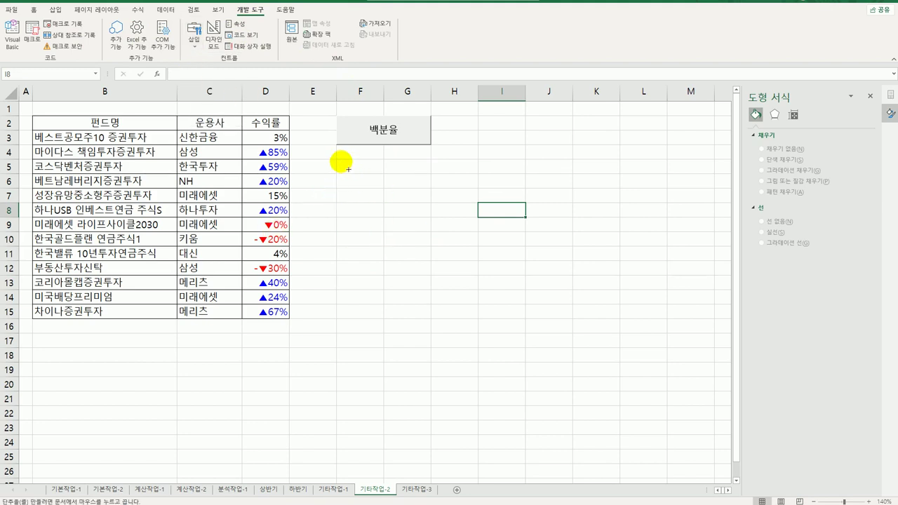
{"action": "left_click_drag", "start_coordinate": [341, 165], "coordinate": [424, 199]}
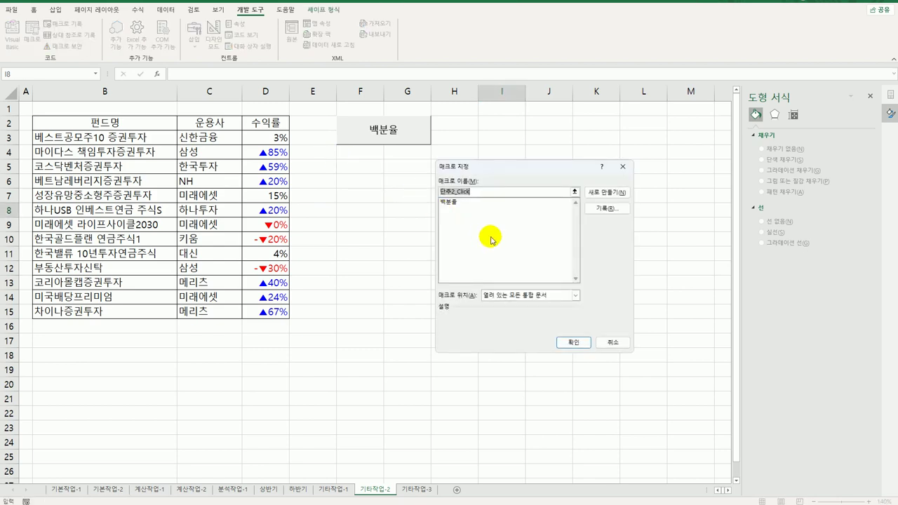
- Name the second button's macro 일반서식 and start recording it
{"action": "type", "text": "일반서식"}
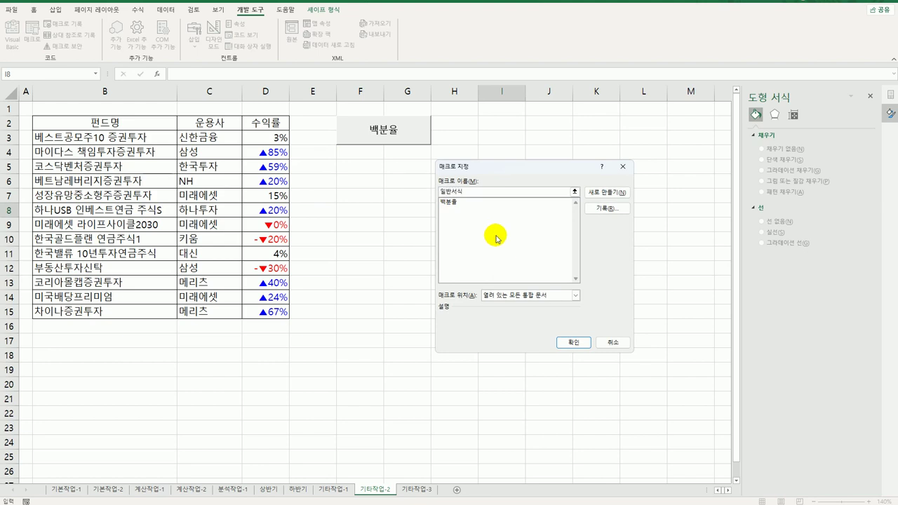
{"action": "left_click", "coordinate": [607, 209]}
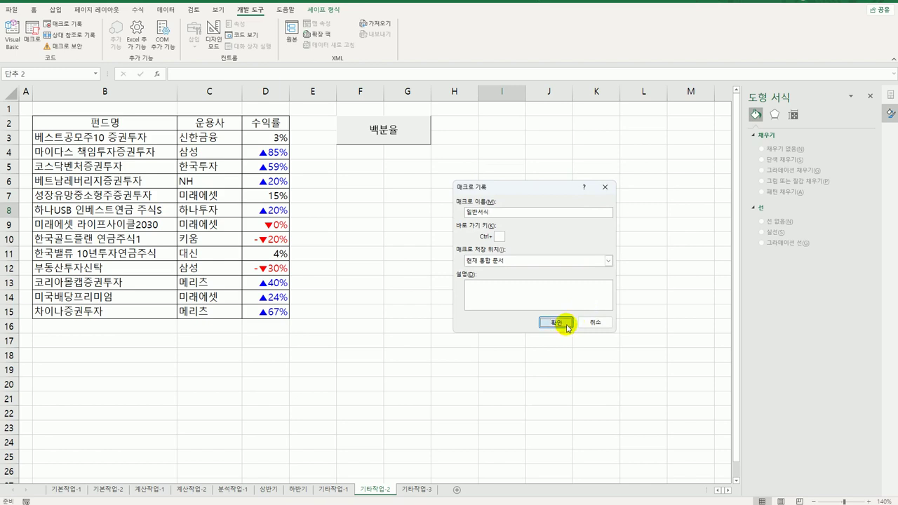
{"action": "left_click", "coordinate": [565, 324]}
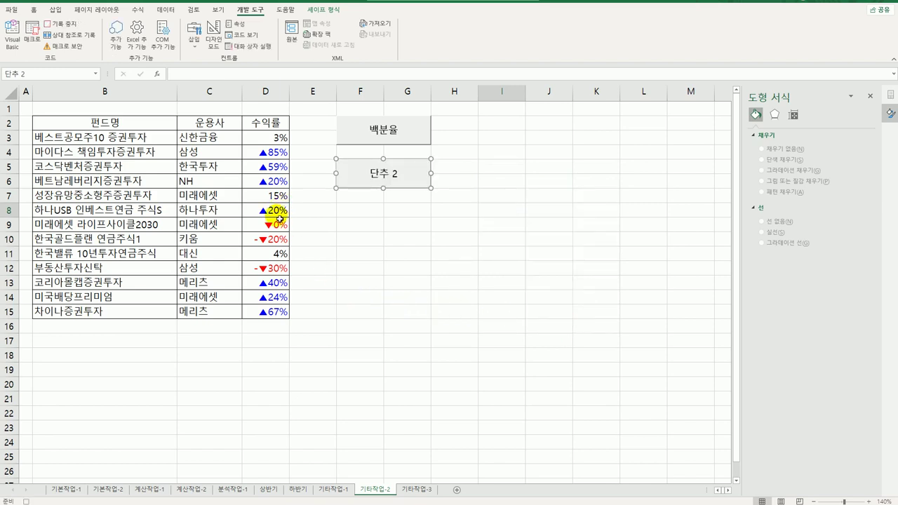
- Apply the 일반 (General) number format to D3:D15 and stop recording the 일반서식 macro
{"action": "left_click", "coordinate": [270, 142]}
{"action": "left_click_drag", "start_coordinate": [270, 143], "coordinate": [254, 324]}
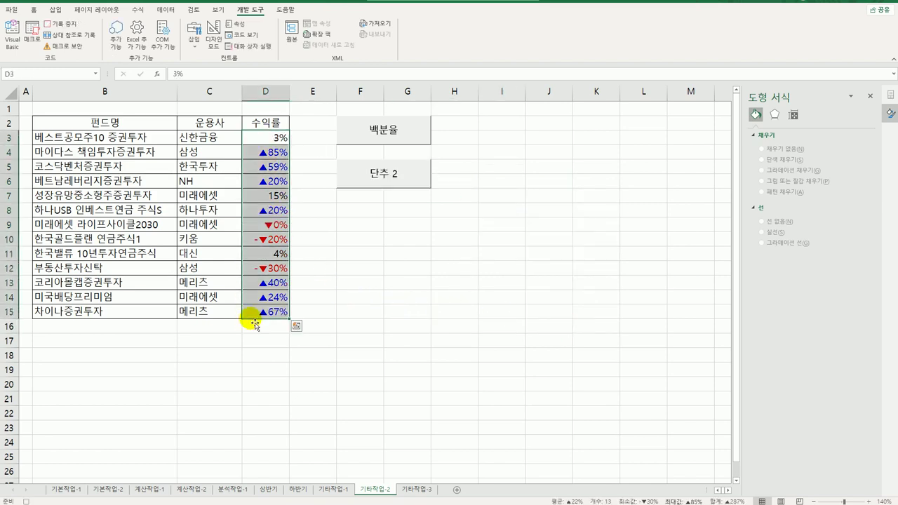
{"action": "right_click", "coordinate": [263, 141]}
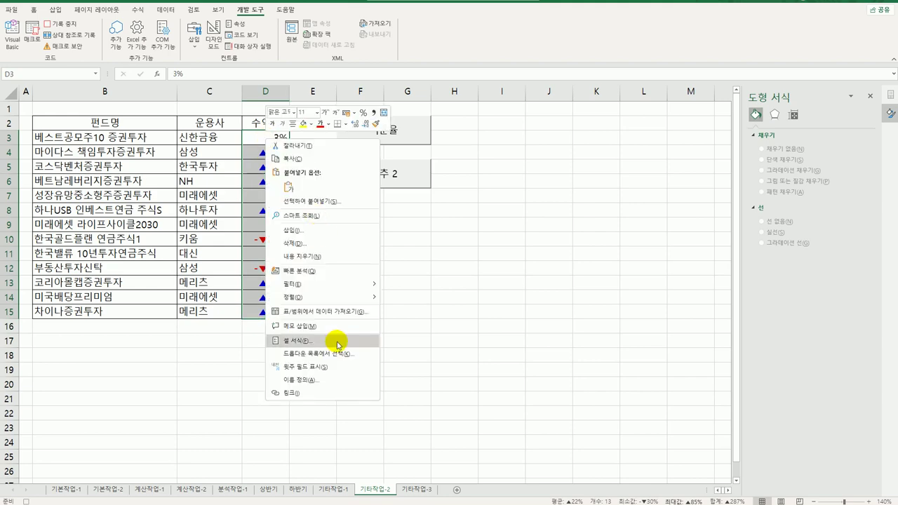
{"action": "left_click", "coordinate": [337, 343]}
{"action": "left_click_drag", "start_coordinate": [355, 213], "coordinate": [595, 114]}
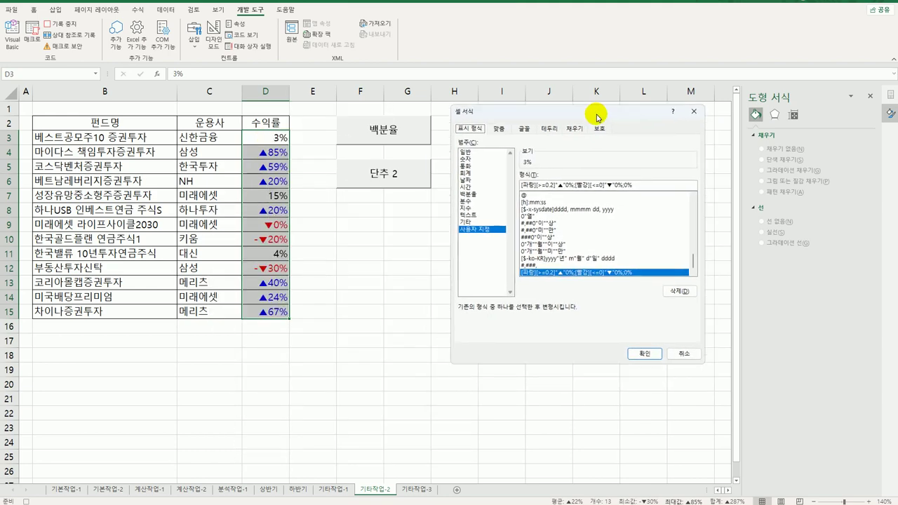
{"action": "left_click", "coordinate": [485, 153]}
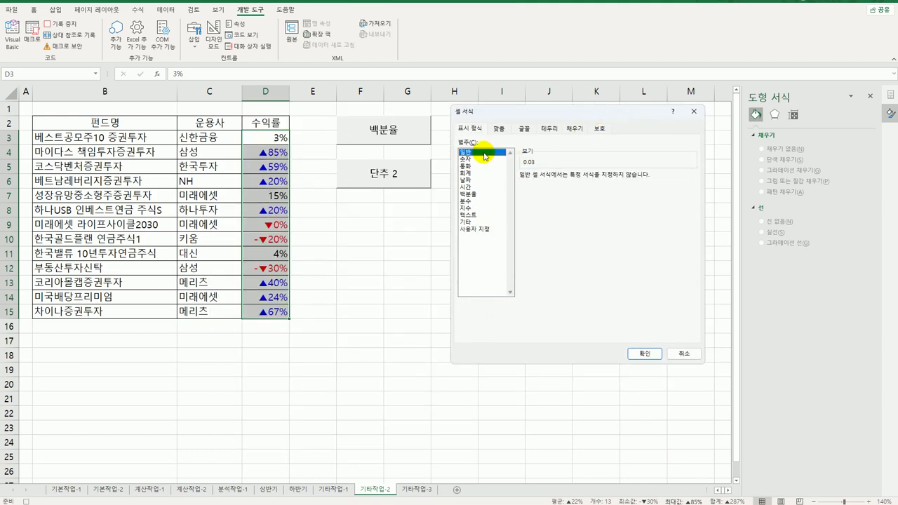
{"action": "left_click", "coordinate": [645, 353]}
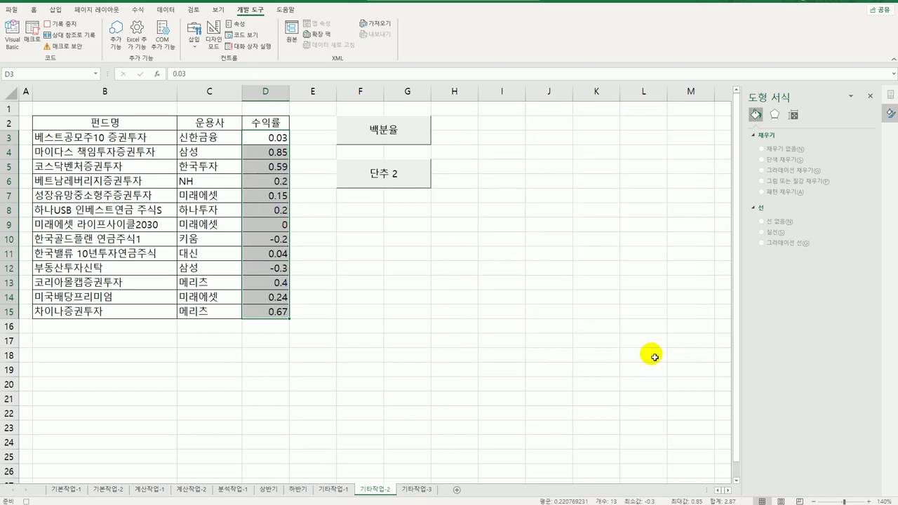
{"action": "left_click", "coordinate": [278, 139]}
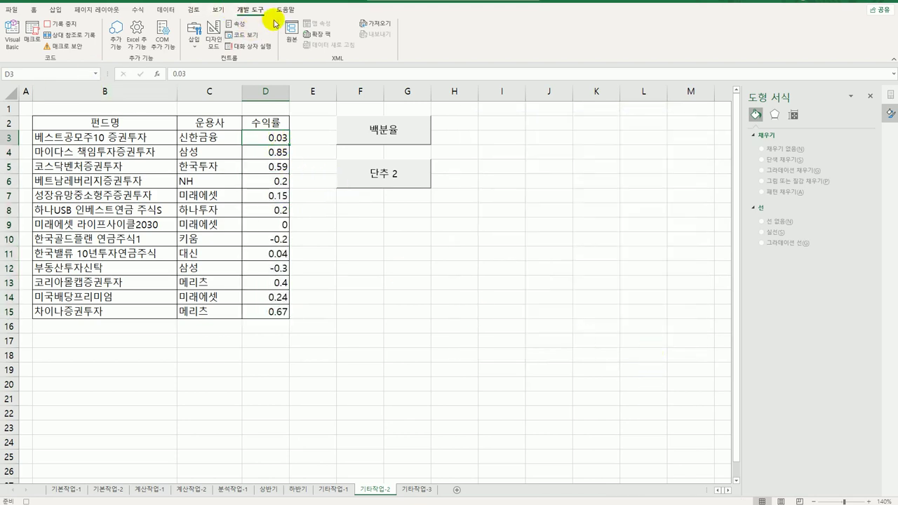
{"action": "left_click", "coordinate": [60, 24]}
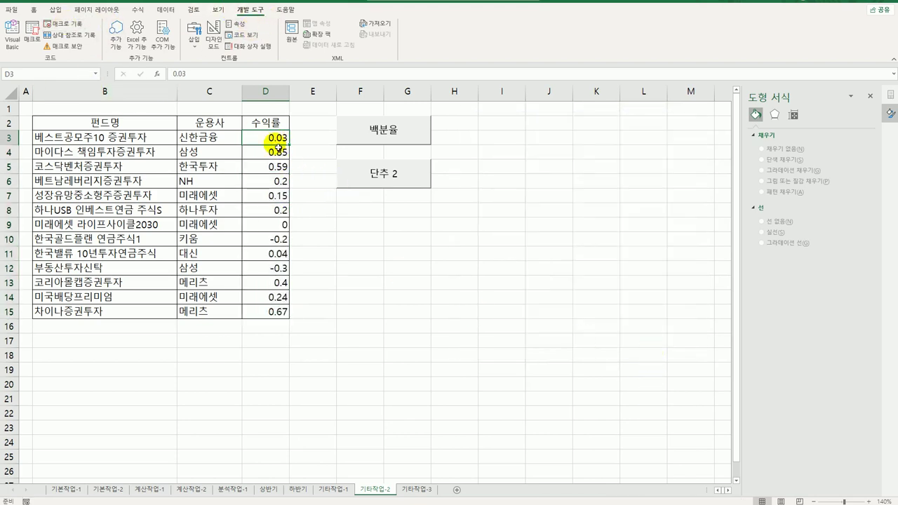
- Change the label of the button over F5:G6 to 일반서식
{"action": "right_click", "coordinate": [379, 190]}
{"action": "left_click", "coordinate": [435, 234]}
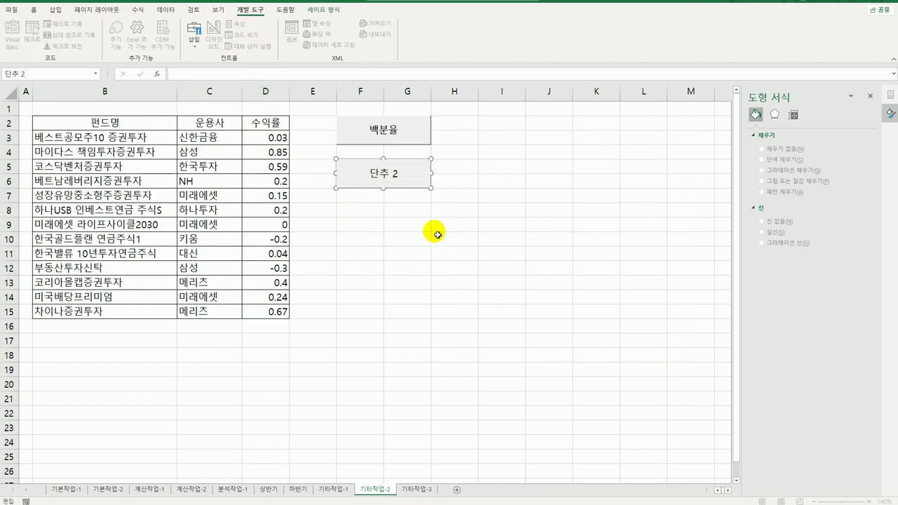
{"action": "key", "text": "ctrl+a"}
{"action": "type", "text": "일반서식"}
{"action": "left_click", "coordinate": [437, 235]}
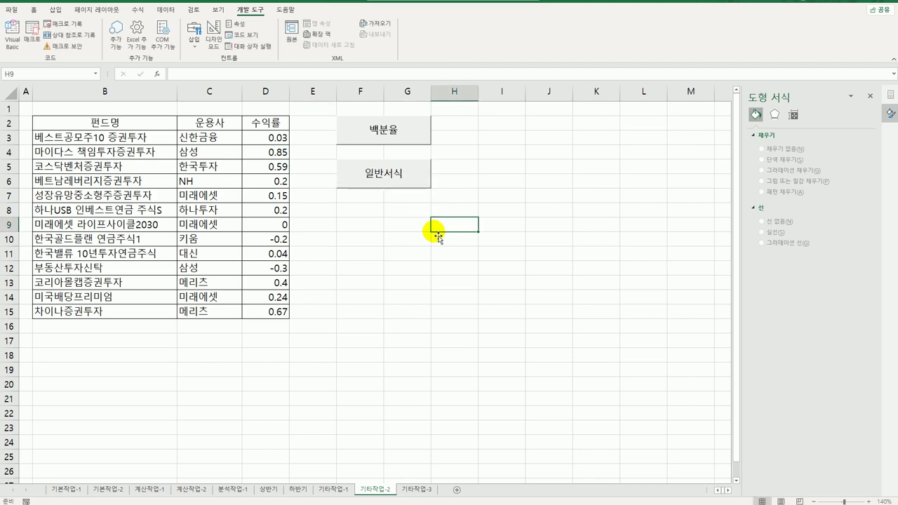
- Test the 백분율 and 일반서식 buttons by running each macro on the fund returns
{"action": "left_click", "coordinate": [398, 131]}
{"action": "left_click", "coordinate": [413, 175]}
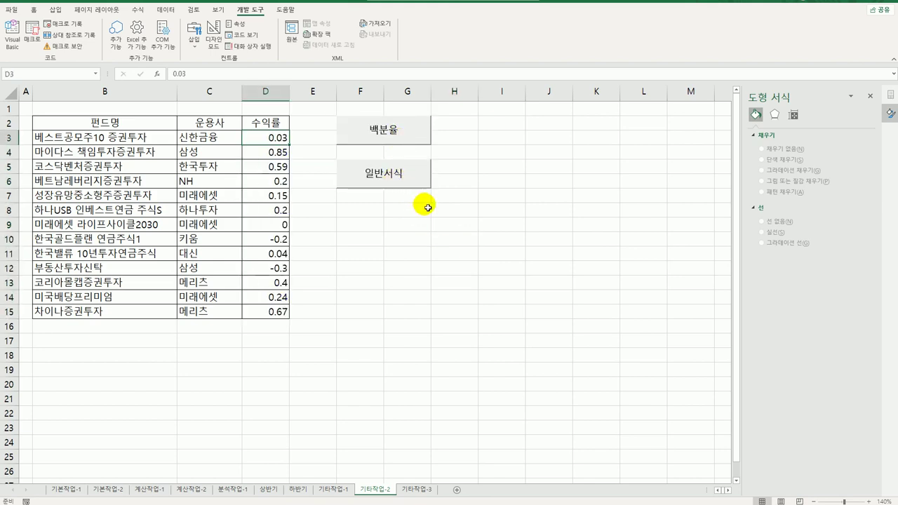
{"action": "left_click", "coordinate": [465, 226]}
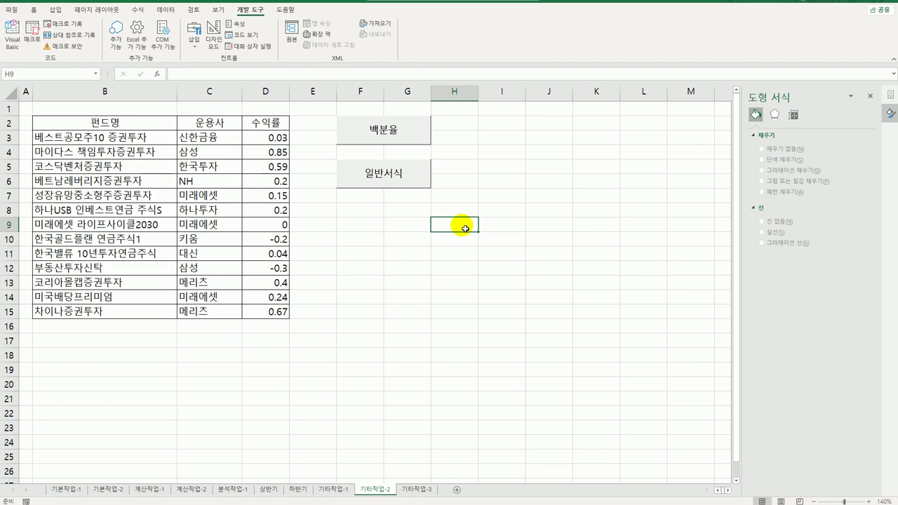
- On sheet 기타작업-3, program the 결제하기 button's click event with 결제화면.Show
{"action": "left_click", "coordinate": [416, 489]}
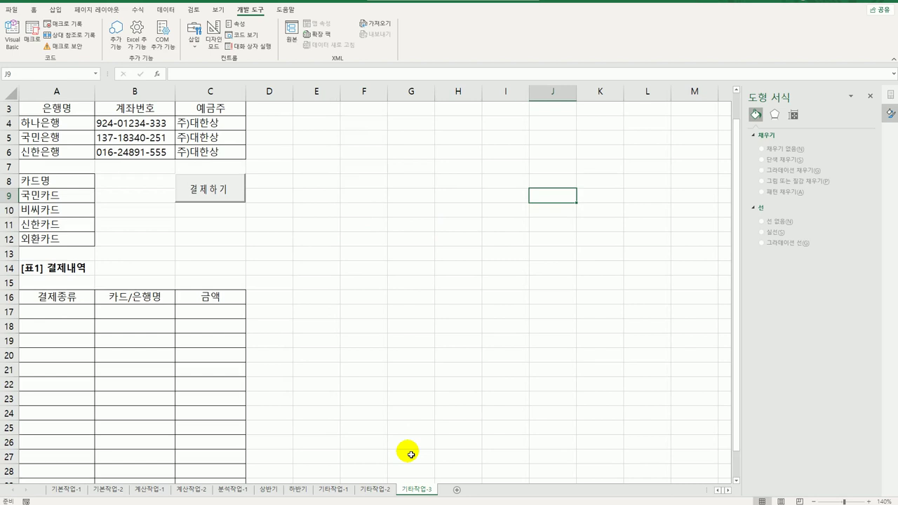
{"action": "left_click", "coordinate": [208, 45]}
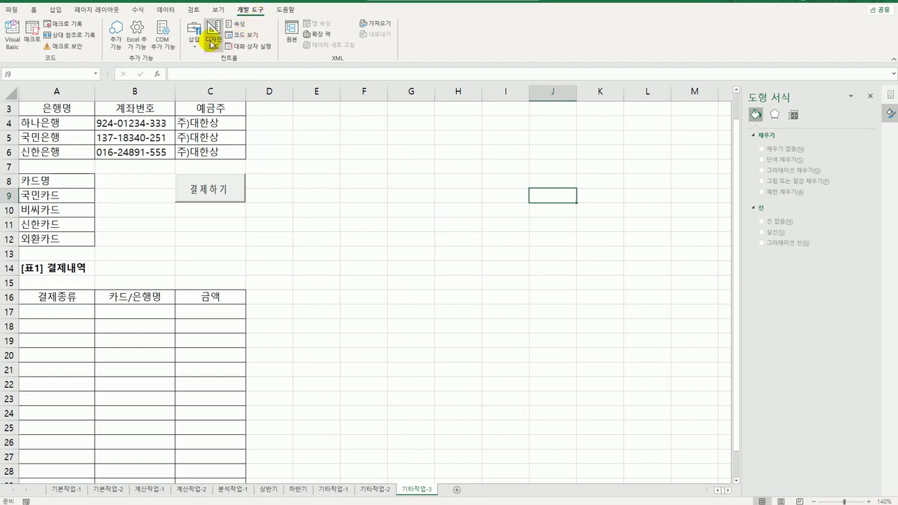
{"action": "double_click", "coordinate": [218, 194]}
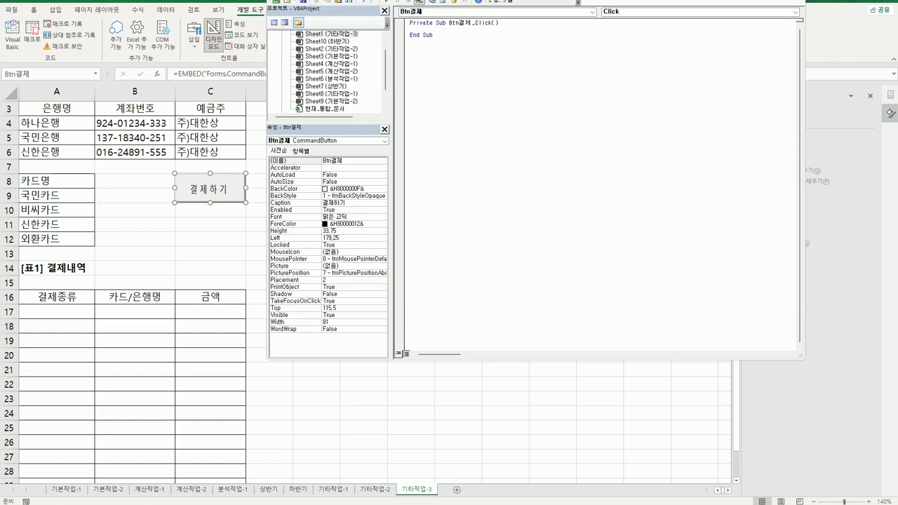
{"action": "type", "text": "결제화면."}
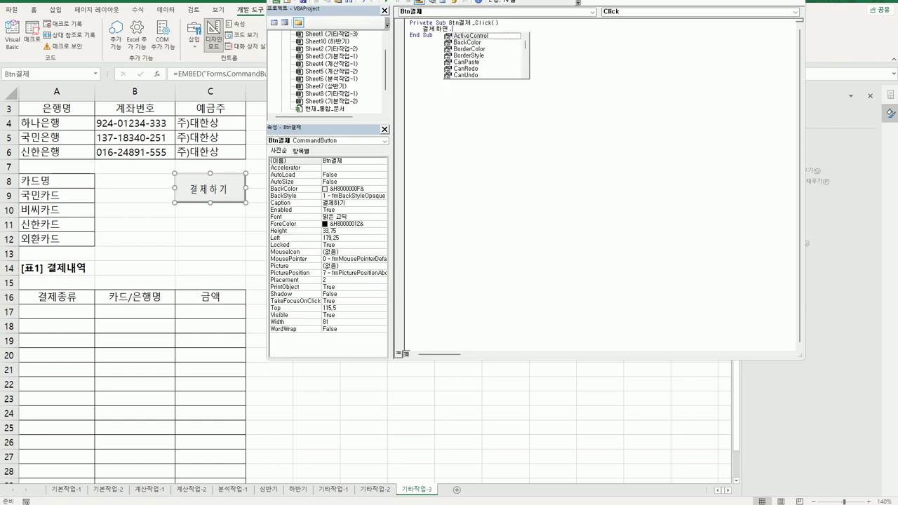
{"action": "type", "text": "Sh"}
{"action": "key", "text": "Tab"}
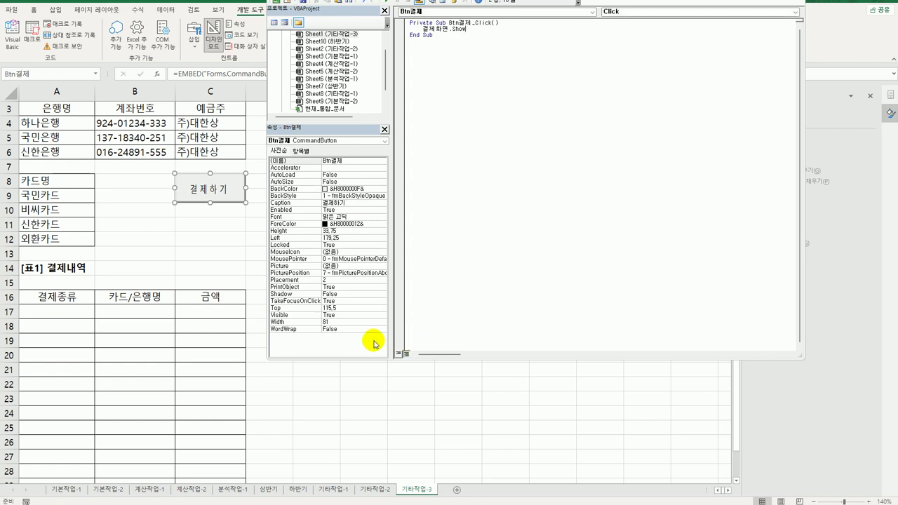
- Open the code of the 결제화면 form and add its UserForm_Initialize event procedure
{"action": "left_click_drag", "start_coordinate": [385, 64], "coordinate": [384, 76]}
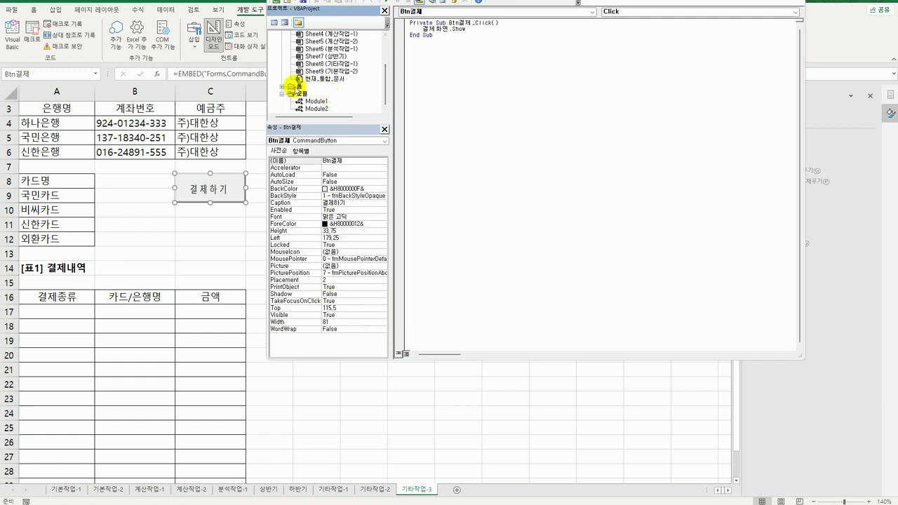
{"action": "left_click", "coordinate": [298, 87]}
{"action": "left_click", "coordinate": [315, 93]}
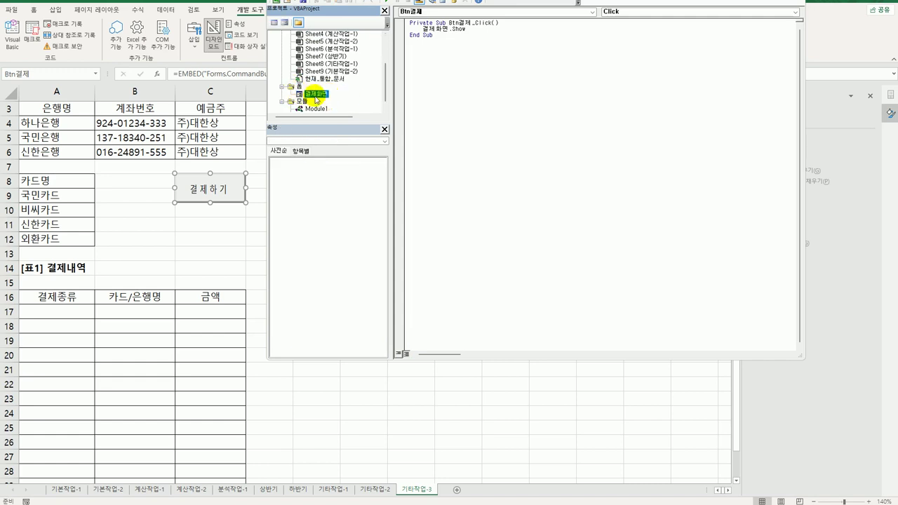
{"action": "double_click", "coordinate": [316, 95]}
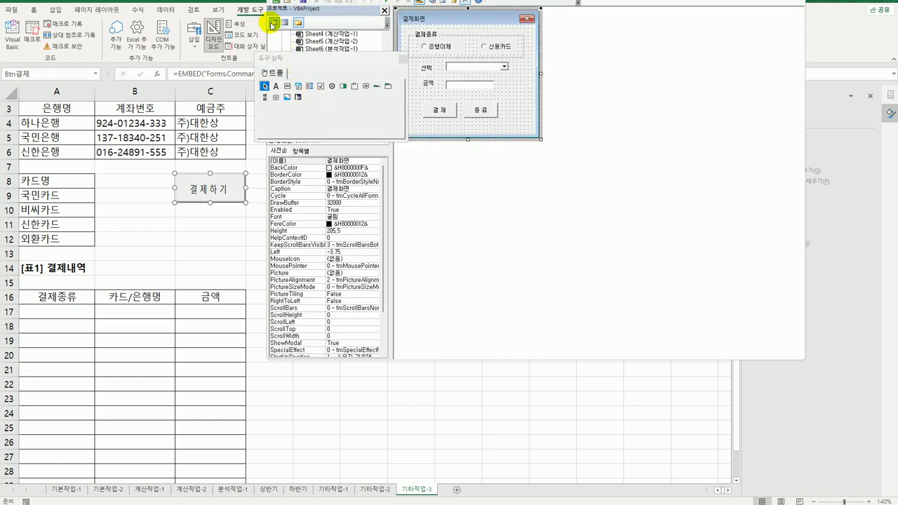
{"action": "left_click", "coordinate": [274, 24]}
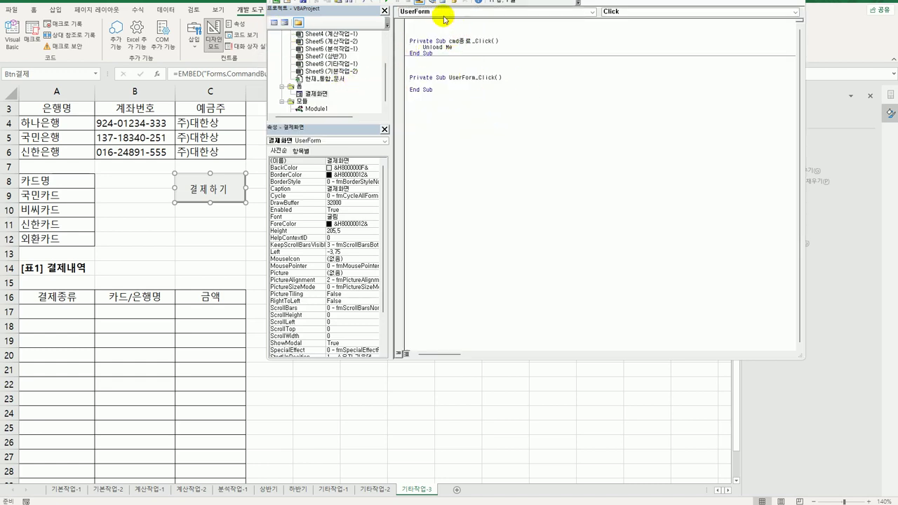
{"action": "left_click", "coordinate": [639, 12]}
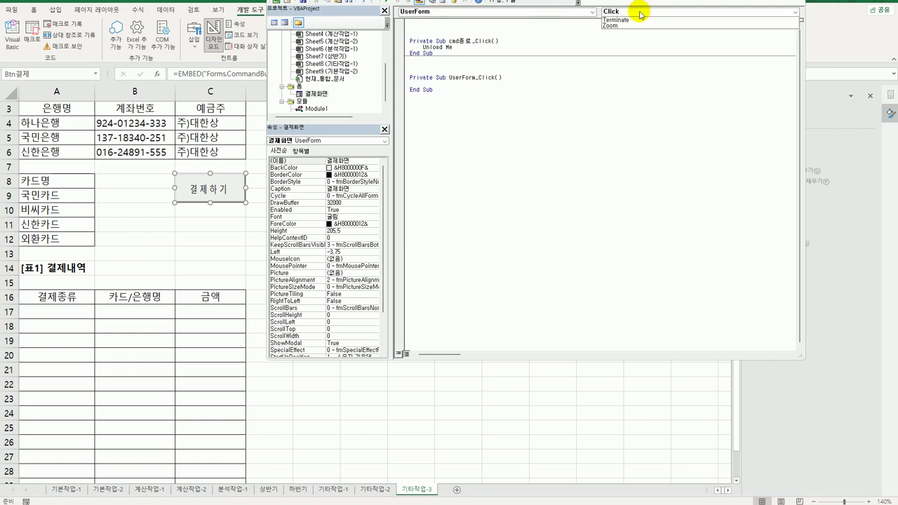
{"action": "left_click", "coordinate": [646, 67]}
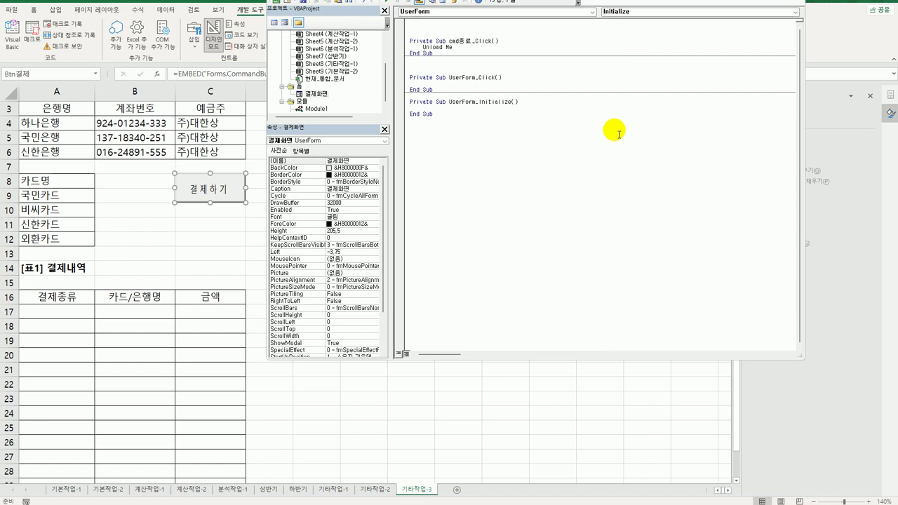
- Write Opt신용 = True in the UserForm_Initialize procedure so credit card is the default payment type
{"action": "key", "text": "Tab"}
{"action": "type", "text": "op"}
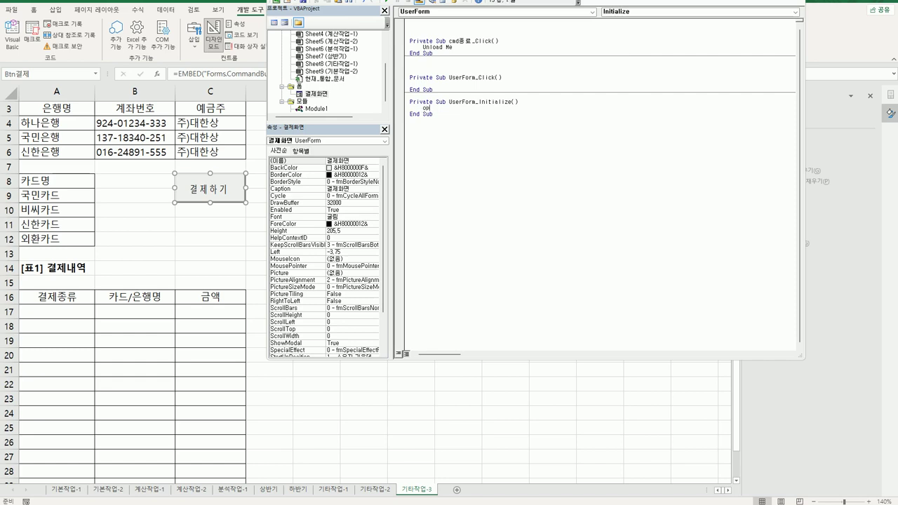
{"action": "type", "text": "t신용"}
{"action": "type", "text": " = va"}
{"action": "key", "text": "BackSpace"}
{"action": "key", "text": "BackSpace"}
{"action": "type", "text": "true"}
{"action": "key", "text": "Down"}
- Create a DropButtonClick event procedure for the cmb선택 combo box on the 결제화면 form
{"action": "double_click", "coordinate": [316, 94]}
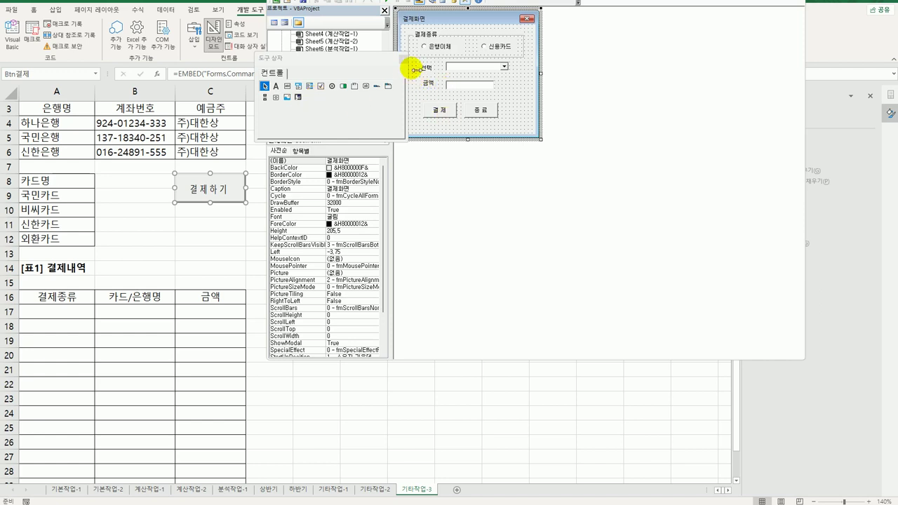
{"action": "left_click", "coordinate": [492, 74]}
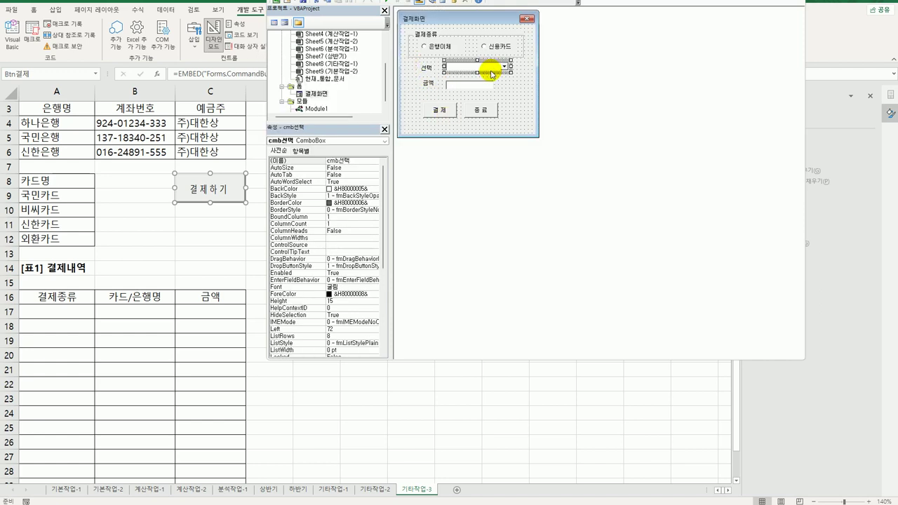
{"action": "double_click", "coordinate": [492, 74]}
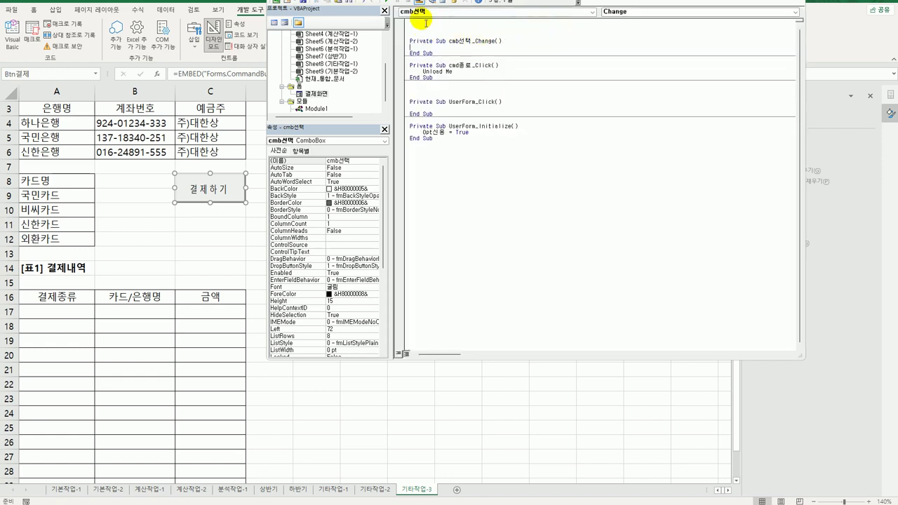
{"action": "left_click", "coordinate": [660, 13]}
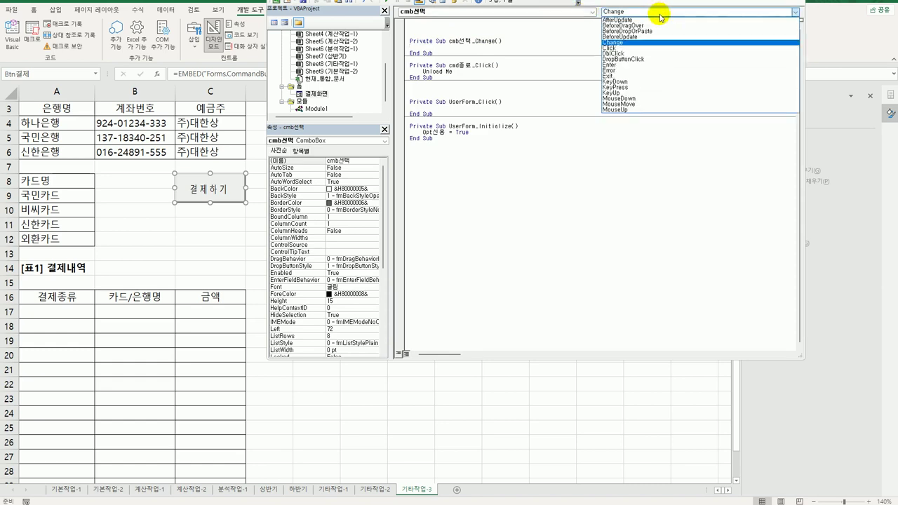
{"action": "left_click", "coordinate": [650, 60]}
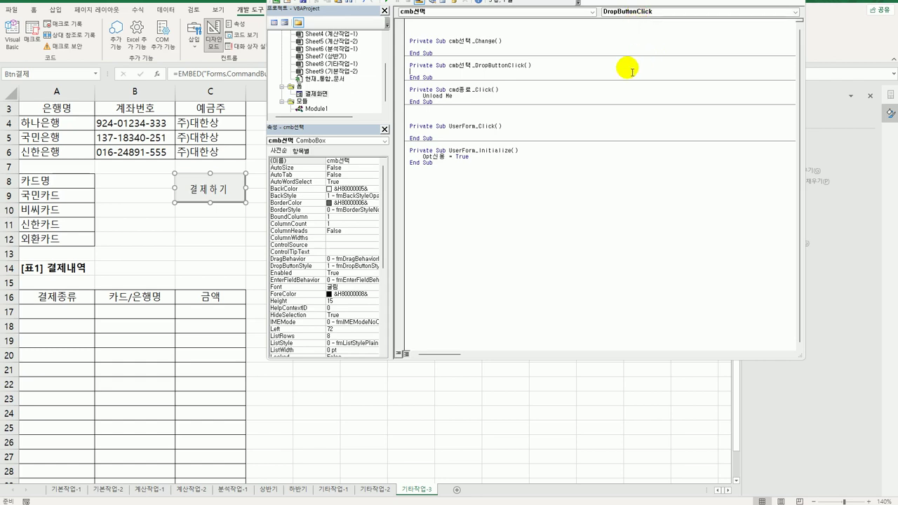
- In cmb선택_DropButtonClick, add If Opt은행 = True Then with cmb선택.RowSource = "A4:A6"
{"action": "key", "text": "Return"}
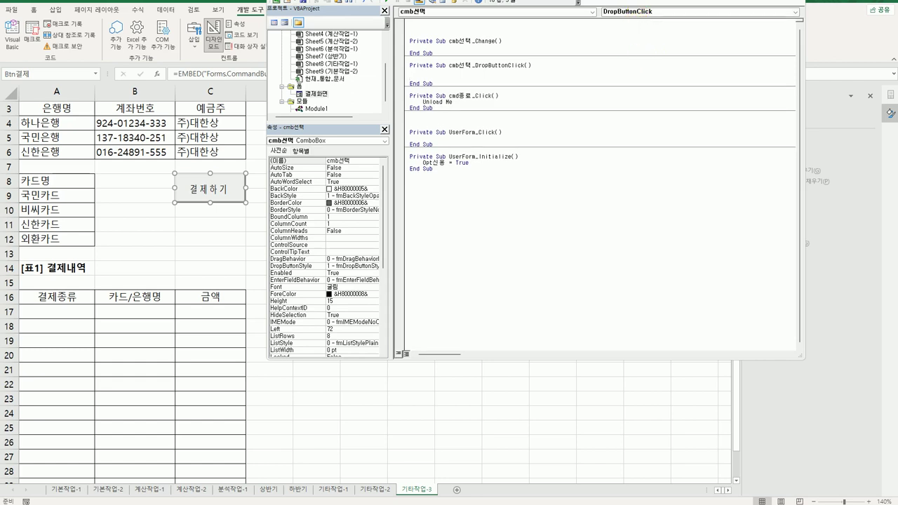
{"action": "type", "text": "if opt은행 = true then"}
{"action": "key", "text": "Return"}
{"action": "type", "text": "cmb"}
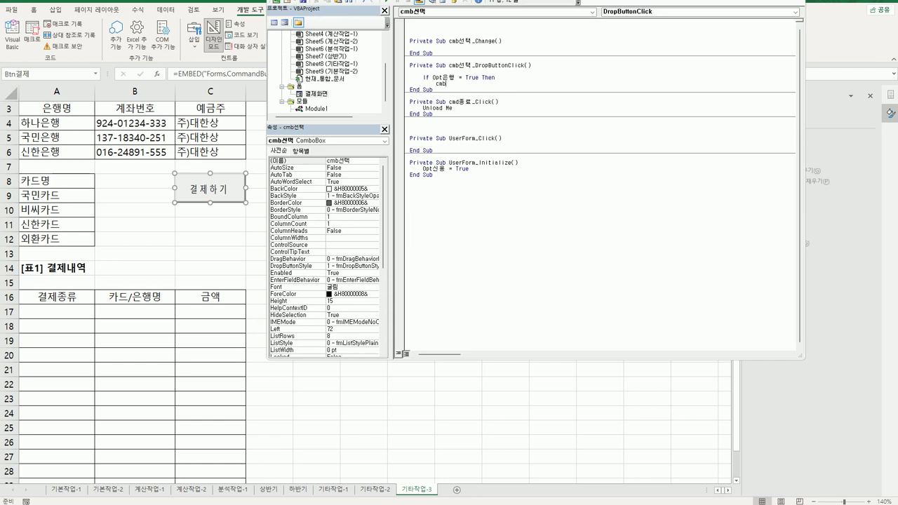
{"action": "type", "text": "선택.RowSource ="}
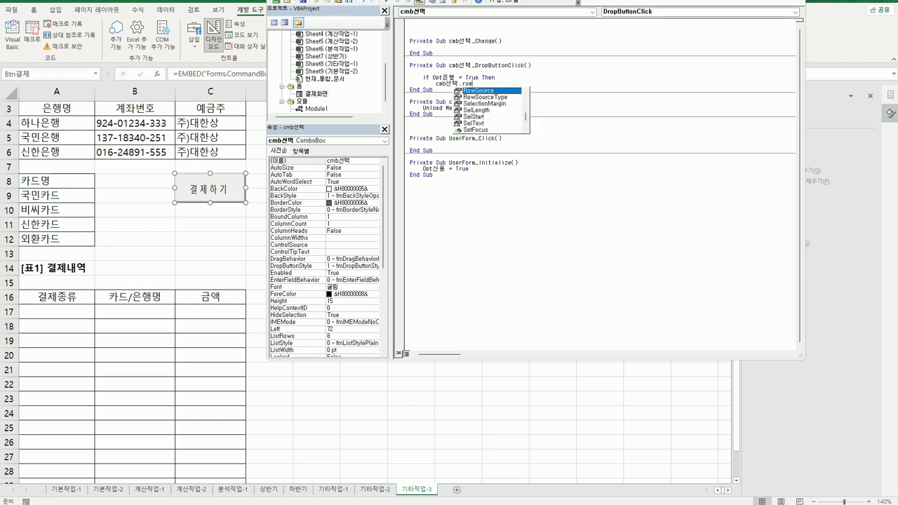
{"action": "type", "text": " \""}
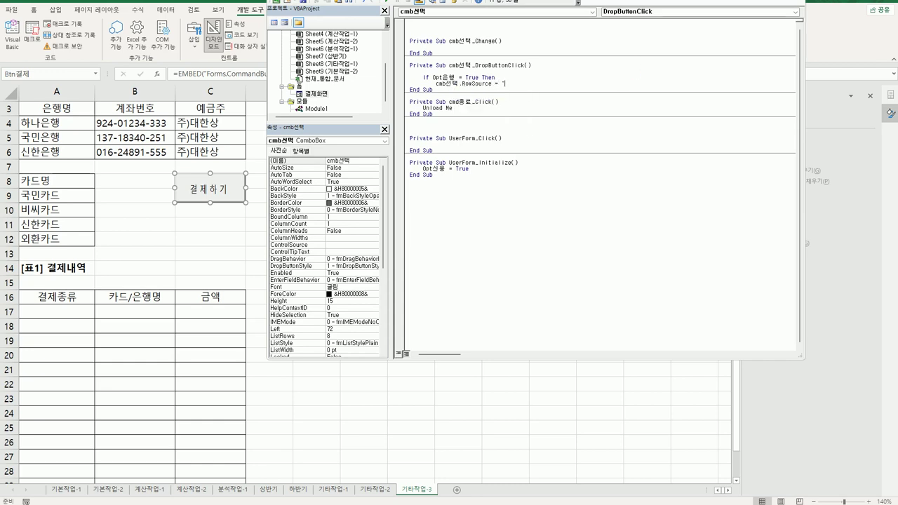
{"action": "type", "text": "A4:A6\""}
{"action": "key", "text": "Return"}
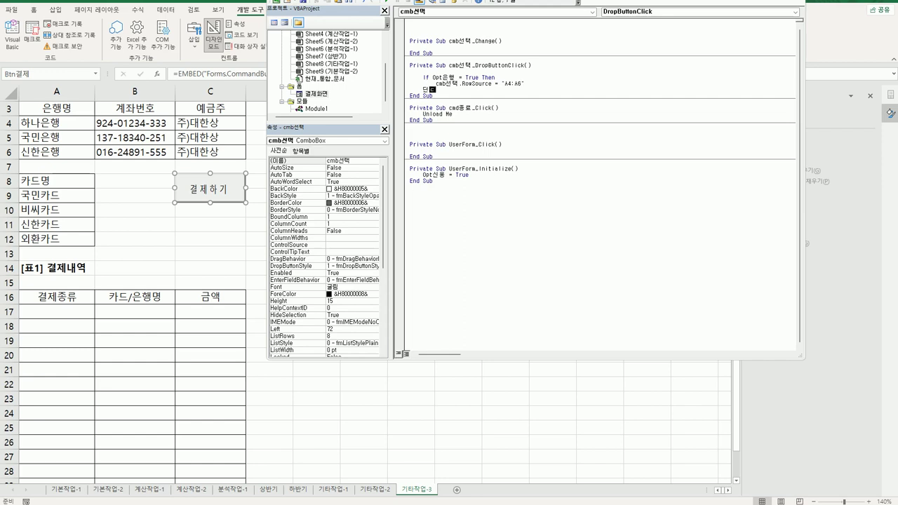
- In cmb선택_DropButtonClick, add an Else branch with cmb선택.RowSource = "A9:A12" and close the block with End If
{"action": "type", "text": "Else"}
{"action": "key", "text": "Return"}
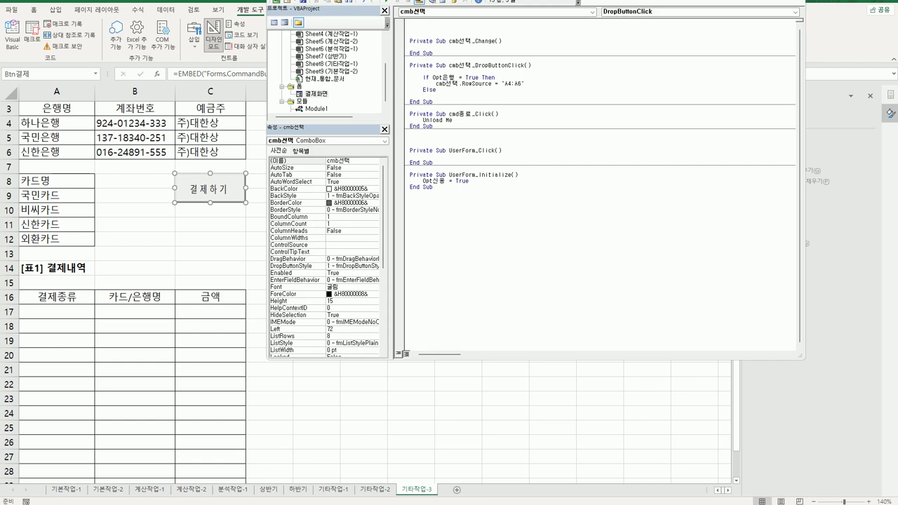
{"action": "key", "text": "shift+End"}
{"action": "key", "text": "ctrl+c"}
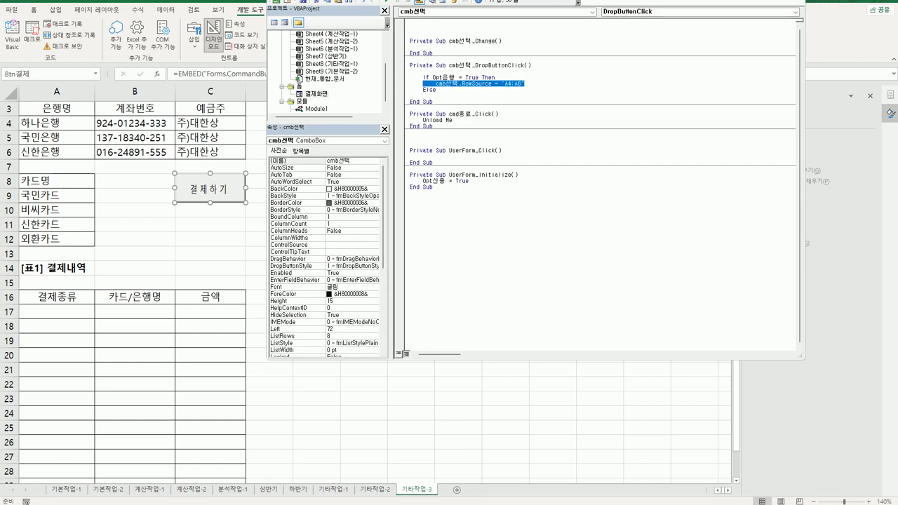
{"action": "left_click", "coordinate": [435, 90]}
{"action": "key", "text": "Tab"}
{"action": "key", "text": "ctrl+v"}
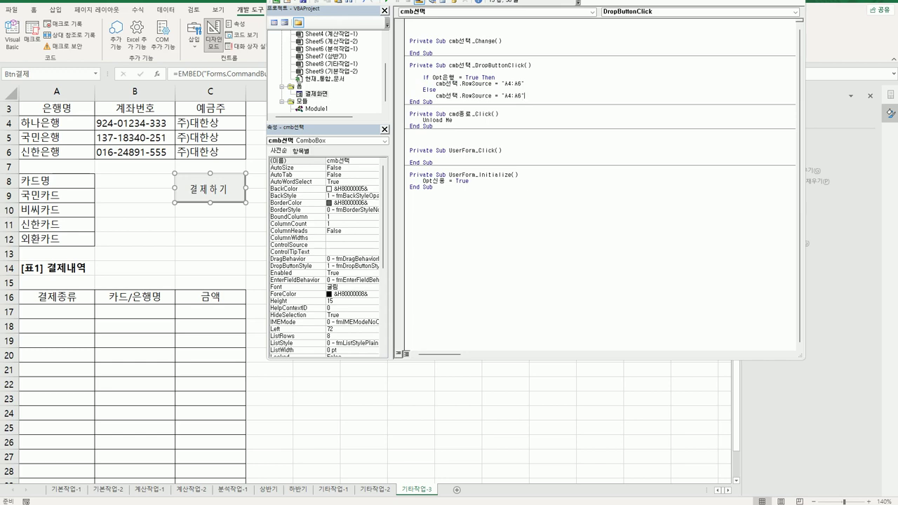
{"action": "key", "text": "shift+Left"}
{"action": "type", "text": "9:A12"}
{"action": "key", "text": "Return"}
{"action": "key", "text": "BackSpace"}
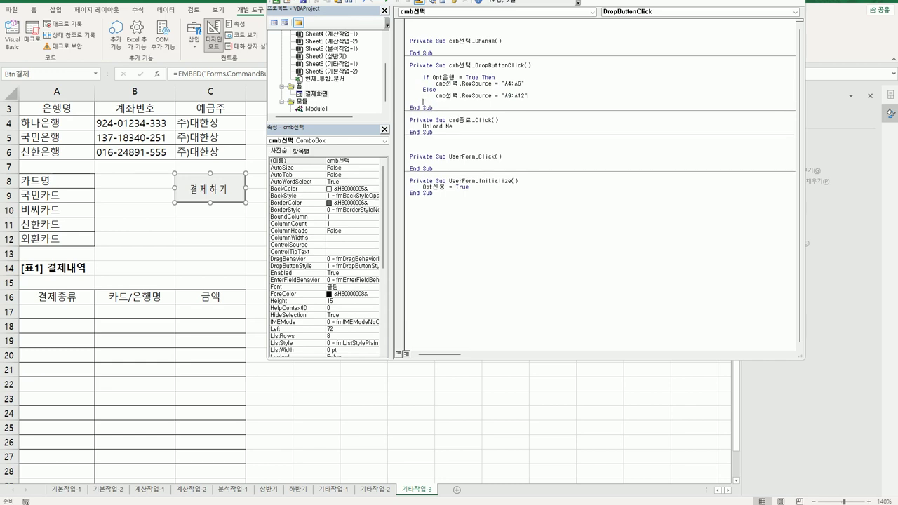
{"action": "type", "text": "end if"}
{"action": "key", "text": "Return"}
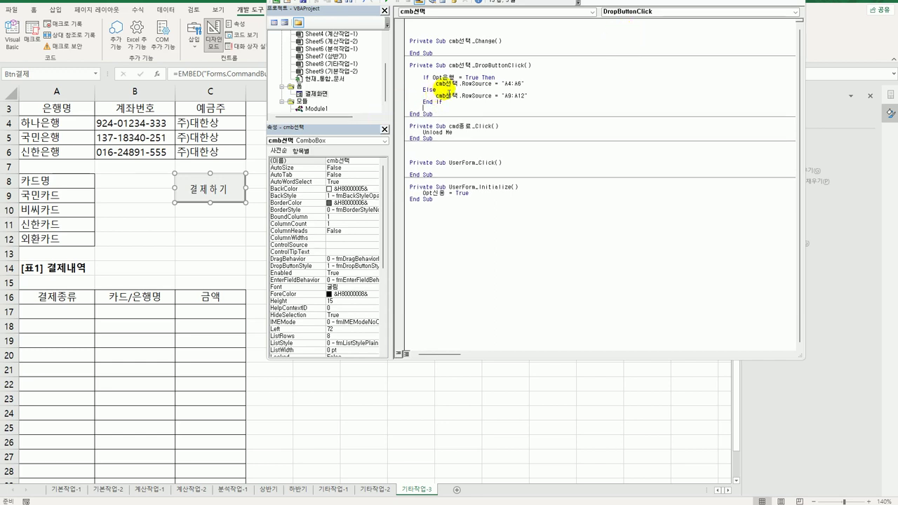
- Examine the bank transfer and credit card option buttons and the selection combo box on the 결제화면 form design
{"action": "left_click", "coordinate": [316, 94]}
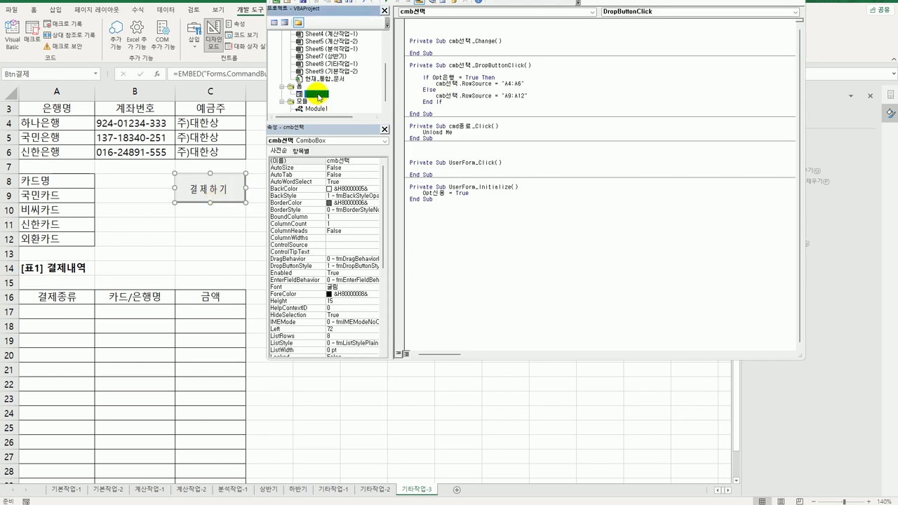
{"action": "double_click", "coordinate": [316, 94]}
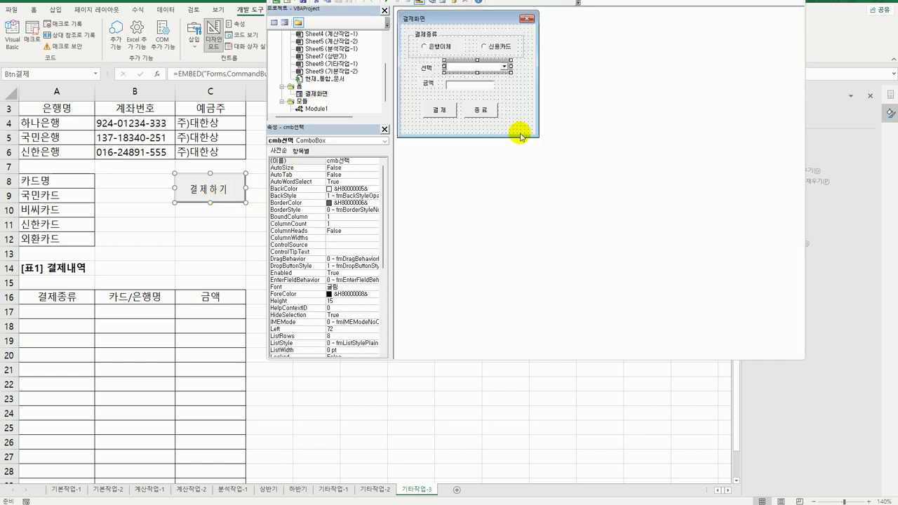
{"action": "left_click", "coordinate": [436, 47]}
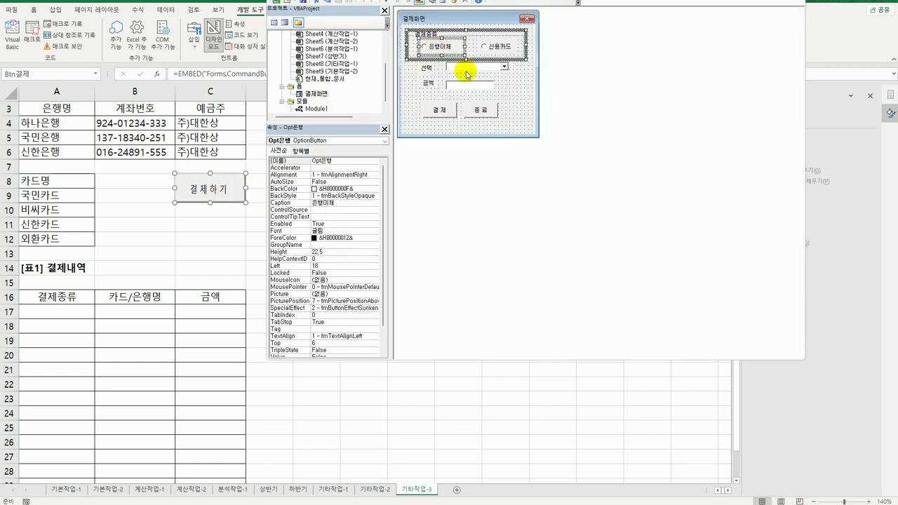
{"action": "left_click", "coordinate": [498, 48]}
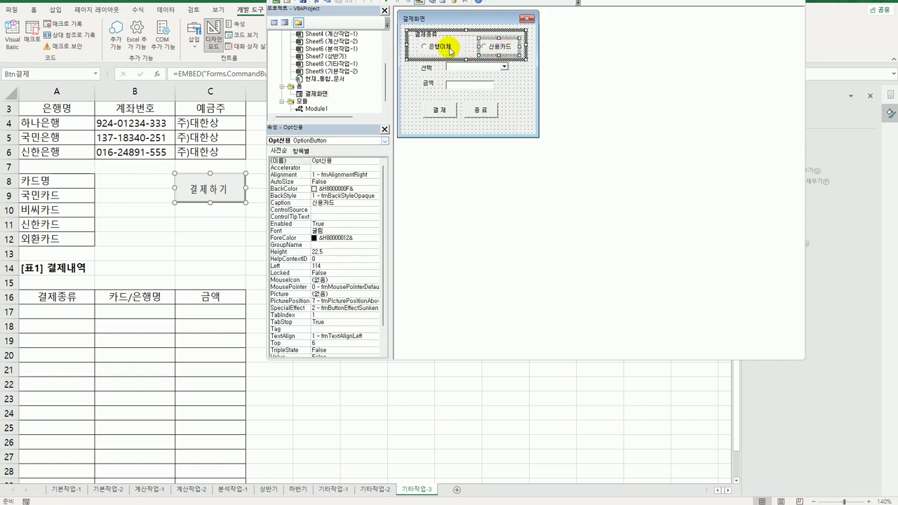
{"action": "left_click", "coordinate": [491, 67]}
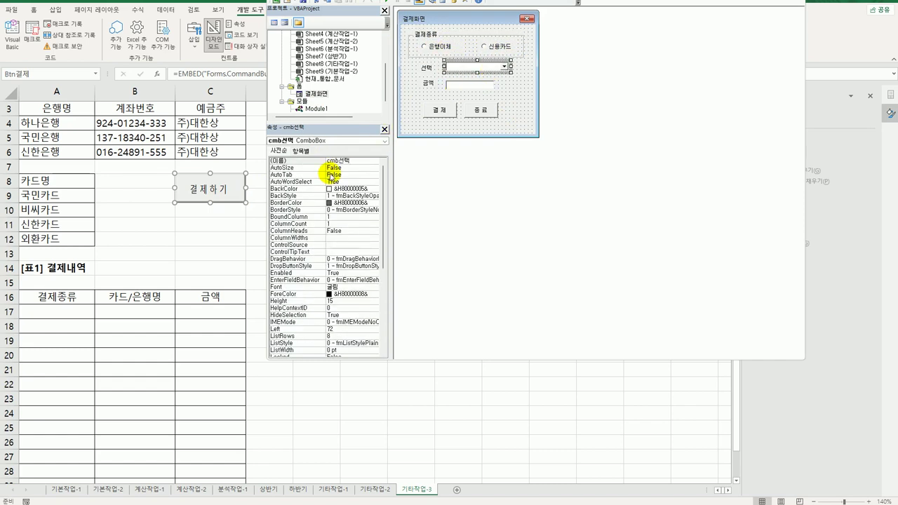
{"action": "left_click", "coordinate": [437, 51]}
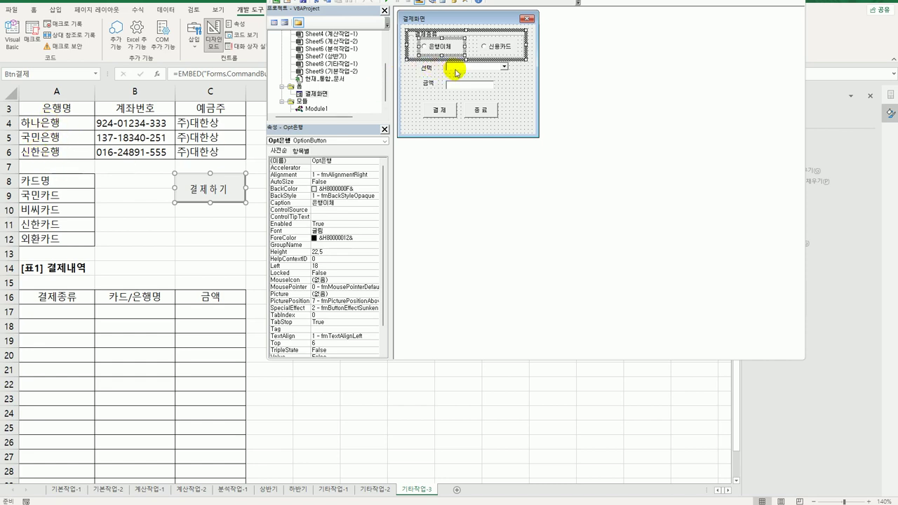
{"action": "left_click", "coordinate": [498, 49]}
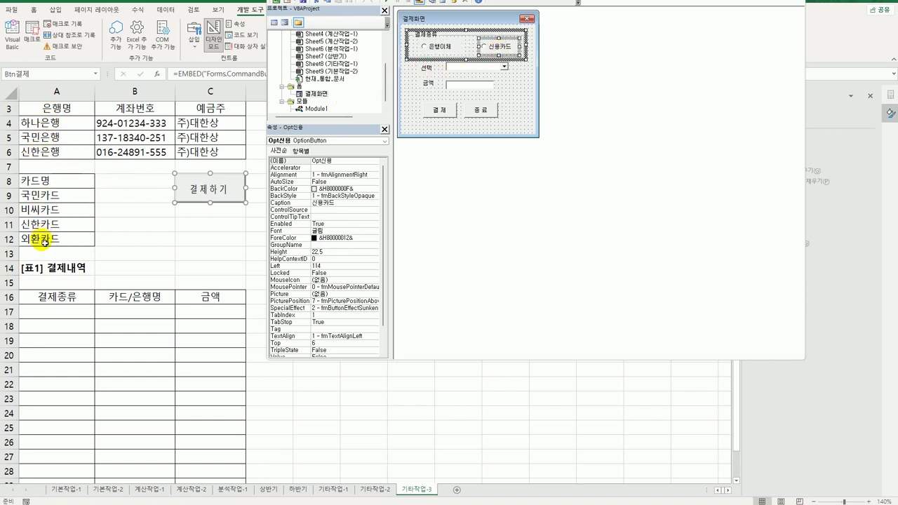
{"action": "left_click", "coordinate": [469, 69]}
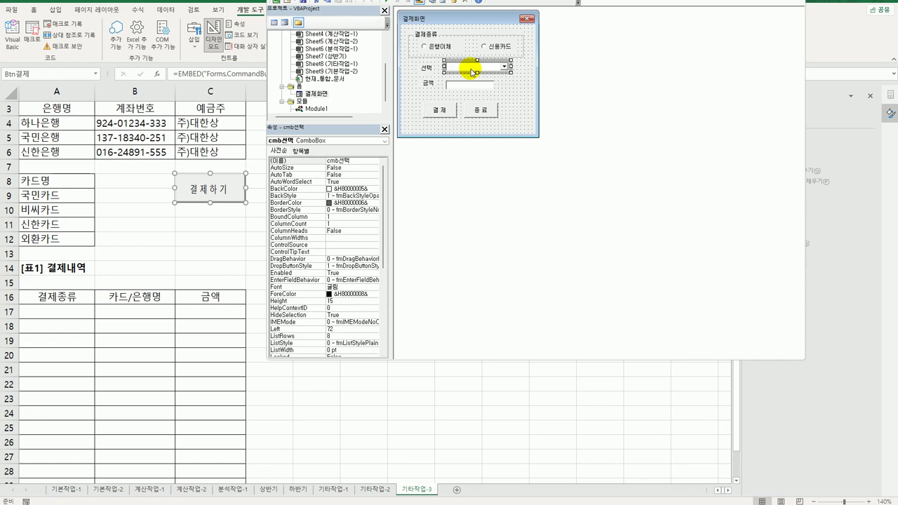
- Create the Click event procedure for the cmd결제 button on the 결제화면 form
{"action": "left_click", "coordinate": [448, 110]}
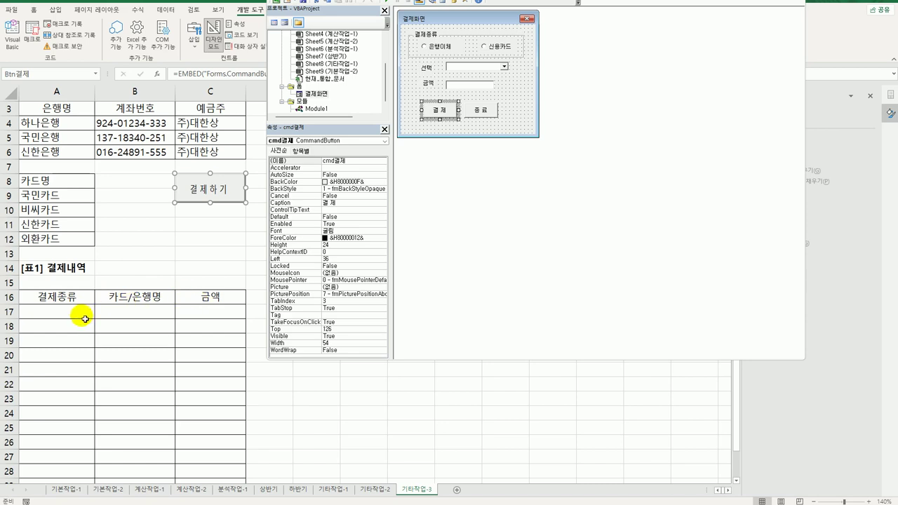
{"action": "double_click", "coordinate": [454, 114]}
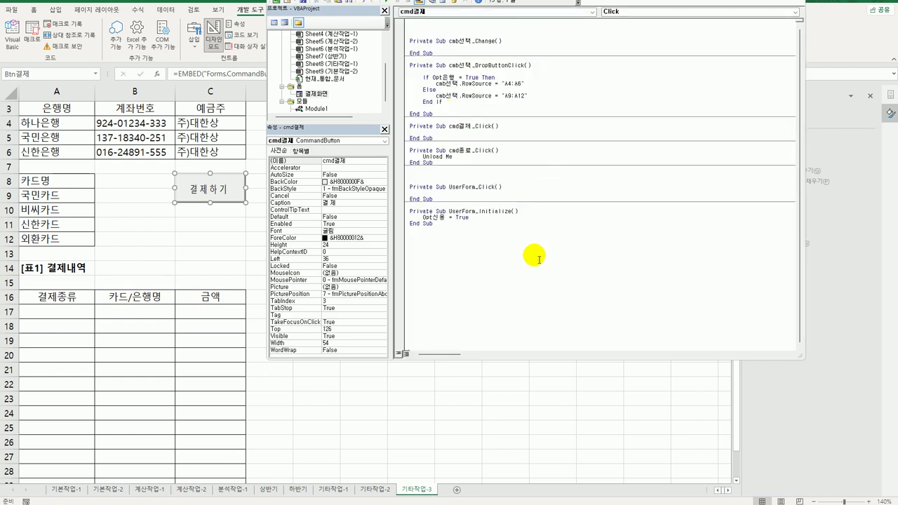
{"action": "key", "text": "Return"}
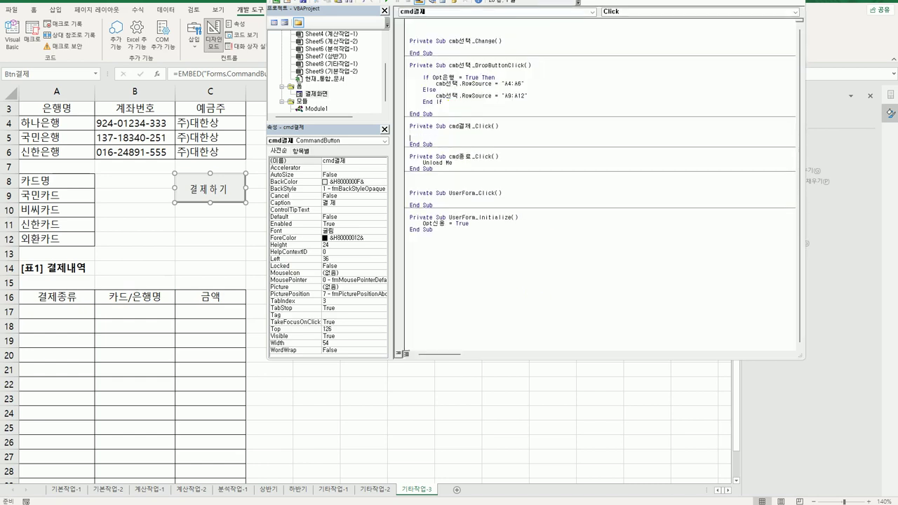
- In cmd결제_Click, compute the entry row with i = Range("A16").CurrentRegion.Rows.Count + 16
{"action": "type", "text": "i = range"}
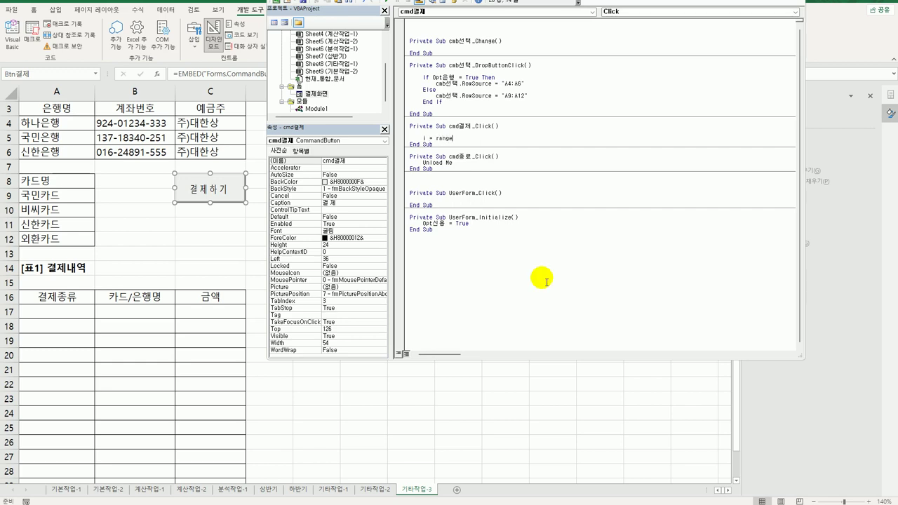
{"action": "type", "text": "(\"A16"}
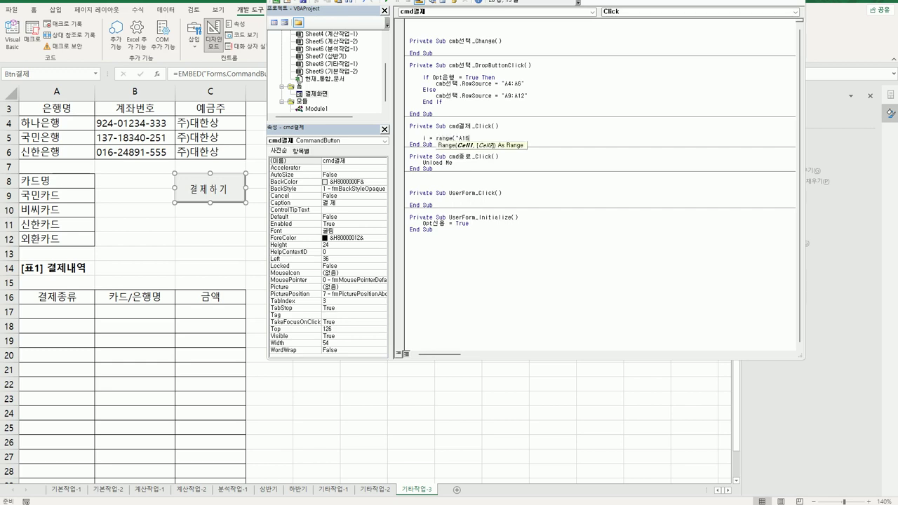
{"action": "type", "text": "\").cu"}
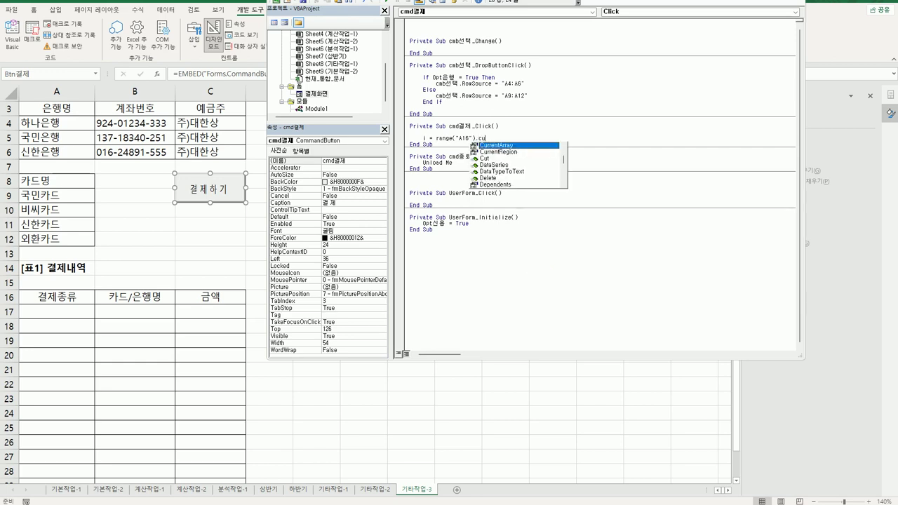
{"action": "type", "text": "rrentRegion.Rows.cou"}
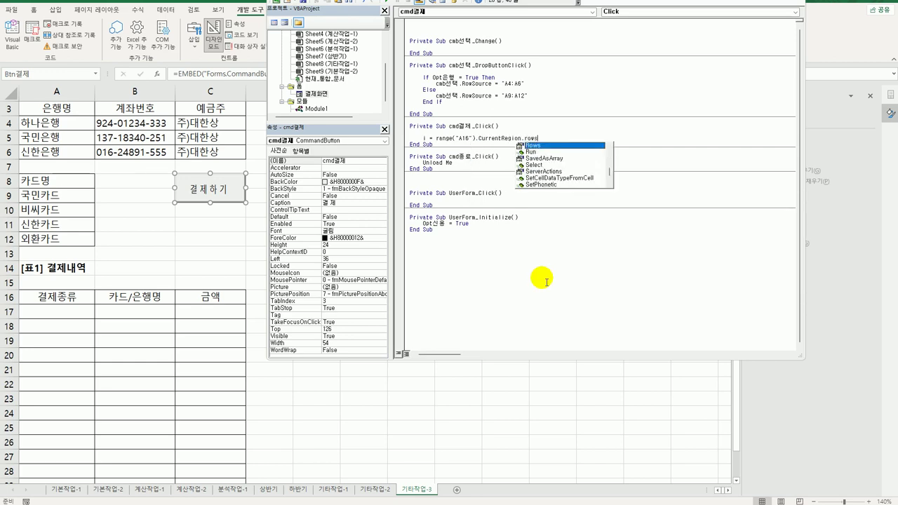
{"action": "type", "text": "nt"}
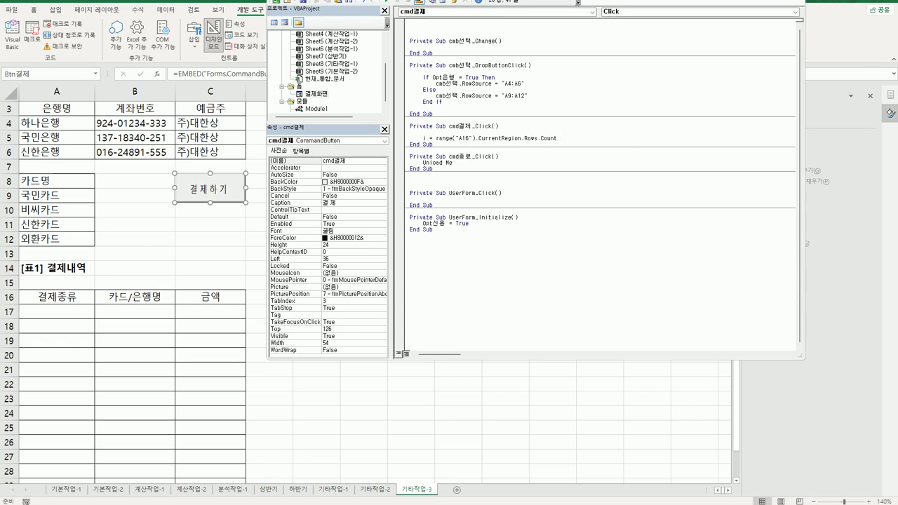
{"action": "type", "text": "+ 16"}
{"action": "key", "text": "Return"}
{"action": "key", "text": "Return"}
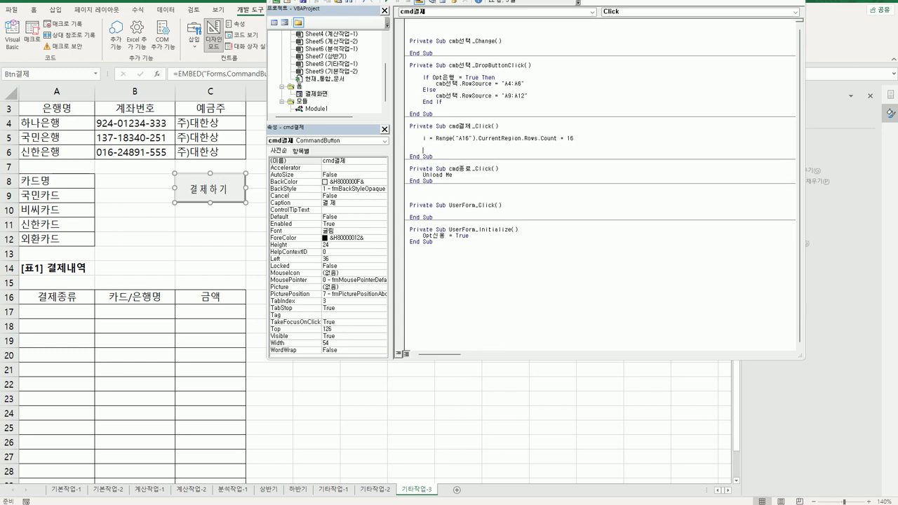
- Add Cells(i, 1) = Opt은행.Caption to cmd결제_Click to write the payment type in the first column
{"action": "type", "text": "cells(i,1)"}
{"action": "type", "text": "\""}
{"action": "key", "text": "BackSpace"}
{"action": "type", "text": "opt은행.ca"}
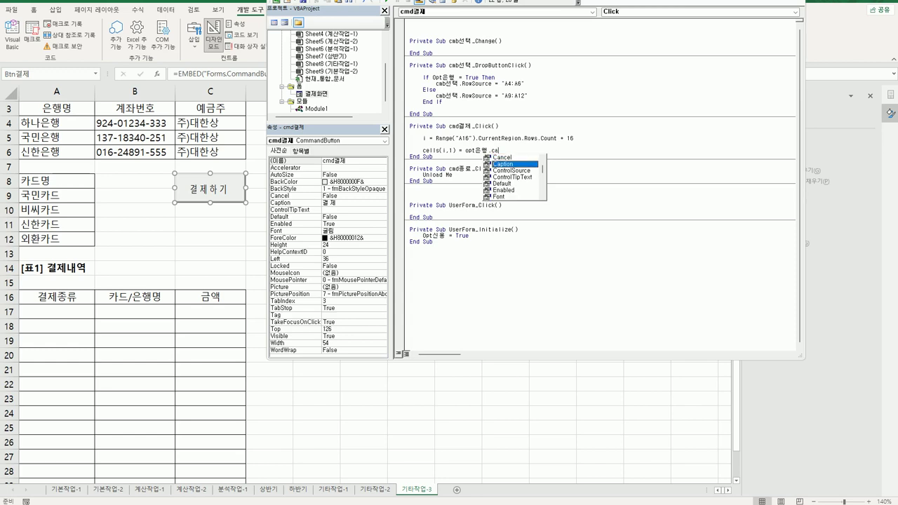
{"action": "key", "text": "Tab"}
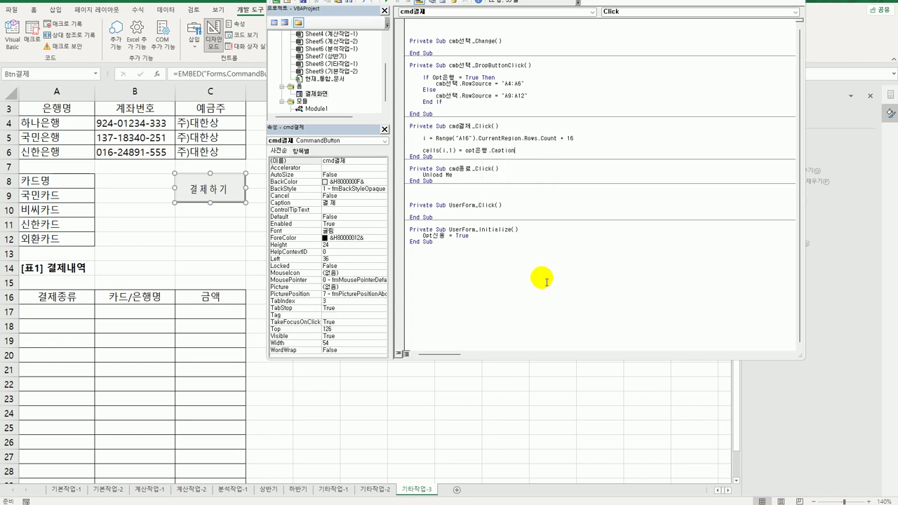
- Insert If Opt은행 = True Then above the Cells(i, 1) = Opt은행.Caption line and indent that line beneath it
{"action": "key", "text": "Up"}
{"action": "key", "text": "Return"}
{"action": "key", "text": "Return"}
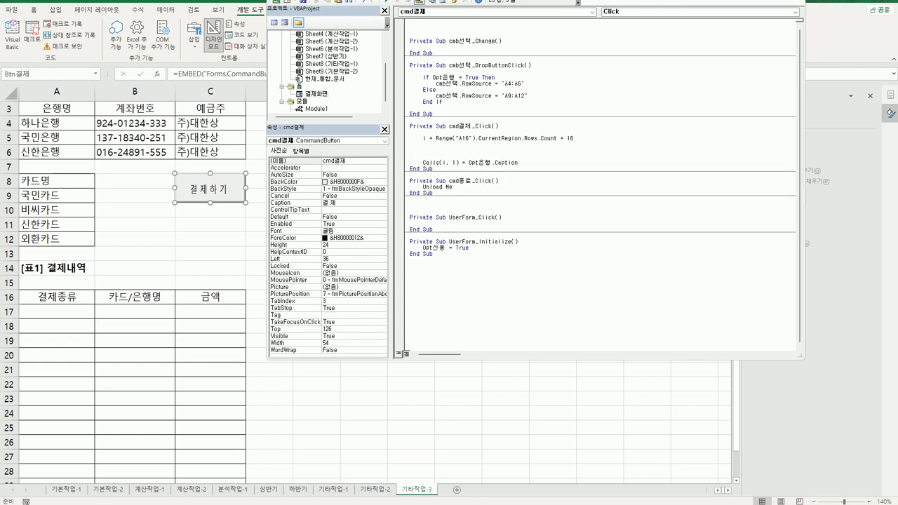
{"action": "type", "text": "if opt은행 ㅓtrue 소"}
{"action": "key", "text": "BackSpace"}
{"action": "key", "text": "BackSpace"}
{"action": "type", "text": "then"}
{"action": "key", "text": "Tab"}
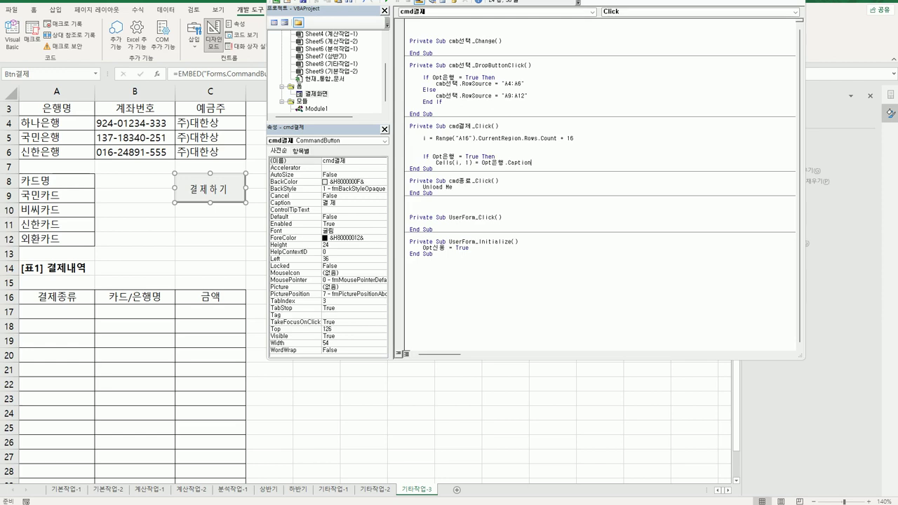
- Add an Else branch in cmd결제_Click with a copy of the caption line changed to Cells(i, 1) = Opt신용.Caption
{"action": "key", "text": "Return"}
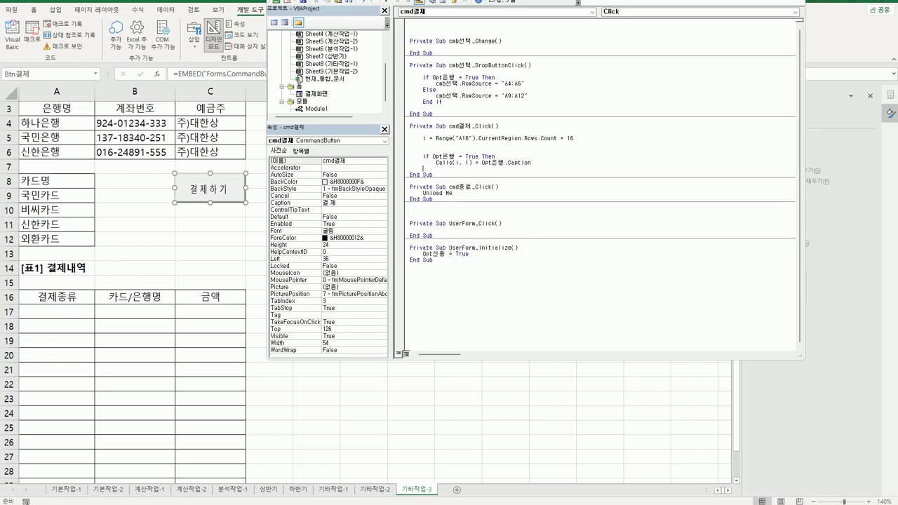
{"action": "key", "text": "BackSpace"}
{"action": "type", "text": "ㄷ"}
{"action": "type", "text": "lse"}
{"action": "key", "text": "Up"}
{"action": "key", "text": "shift+End"}
{"action": "key", "text": "ctrl+c"}
{"action": "key", "text": "Down"}
{"action": "key", "text": "Return"}
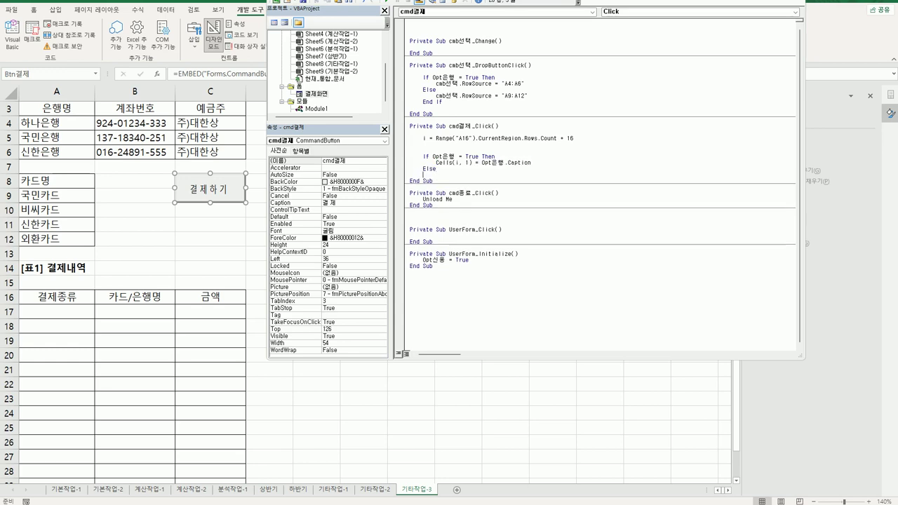
{"action": "key", "text": "ctrl+v"}
{"action": "key", "text": "Tab"}
{"action": "key", "text": "shift+Right"}
{"action": "key", "text": "shift+Right"}
{"action": "type", "text": "신ㅇㅛㅇ"}
{"action": "key", "text": "End"}
{"action": "key", "text": "Return"}
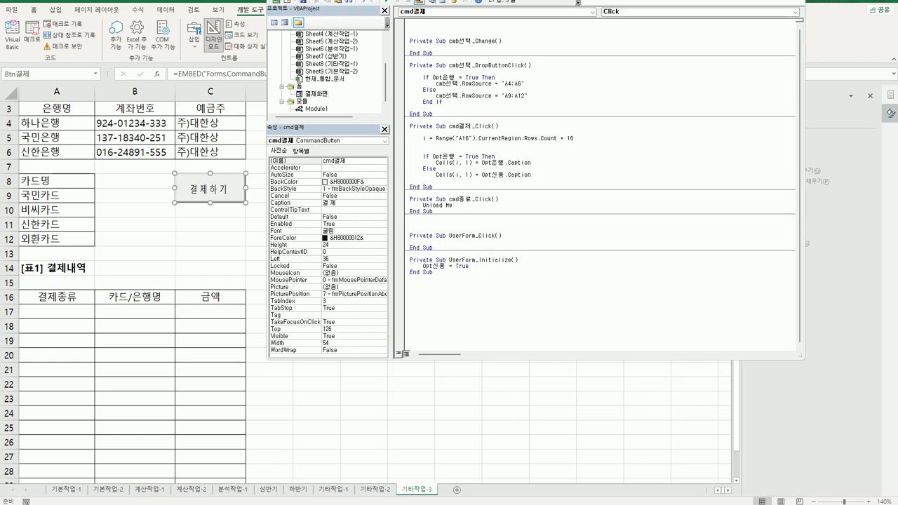
- Close the payment type condition in cmd결제_Click with End If
{"action": "key", "text": "BackSpace"}
{"action": "type", "text": "End If"}
{"action": "key", "text": "Return"}
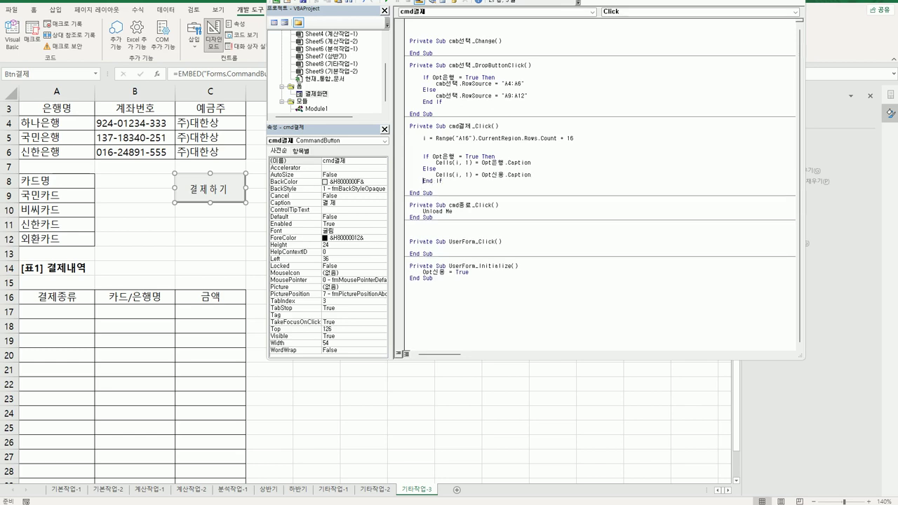
- Check the Caption properties of the Opt은행 and Opt신용 option buttons on the 결제화면 form
{"action": "double_click", "coordinate": [315, 93]}
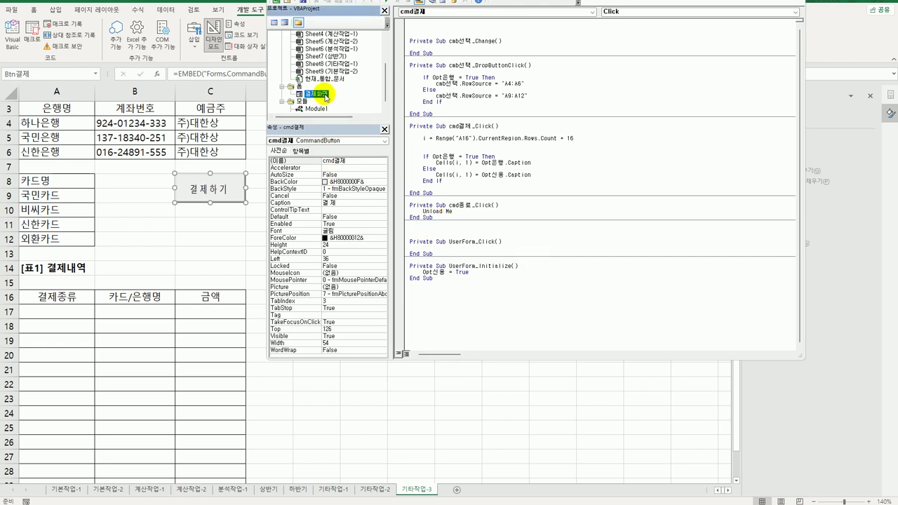
{"action": "left_click", "coordinate": [433, 49]}
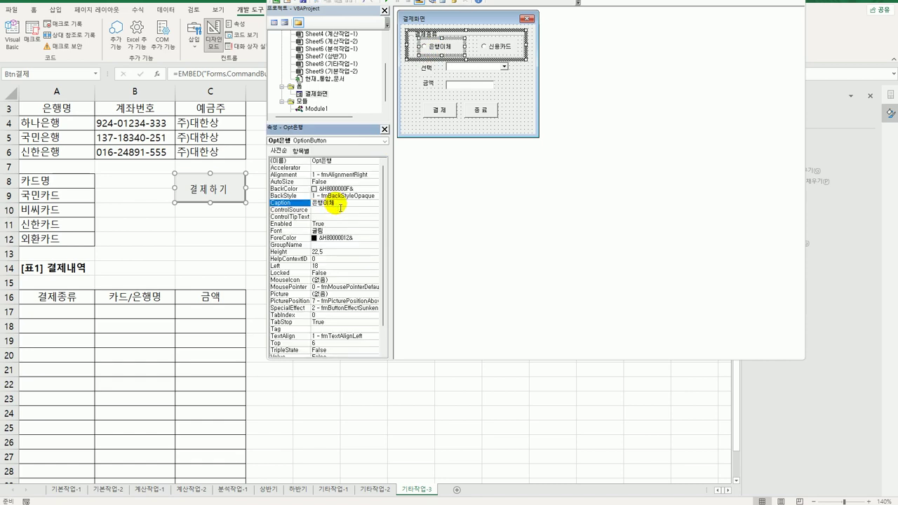
{"action": "left_click_drag", "start_coordinate": [336, 207], "coordinate": [315, 206]}
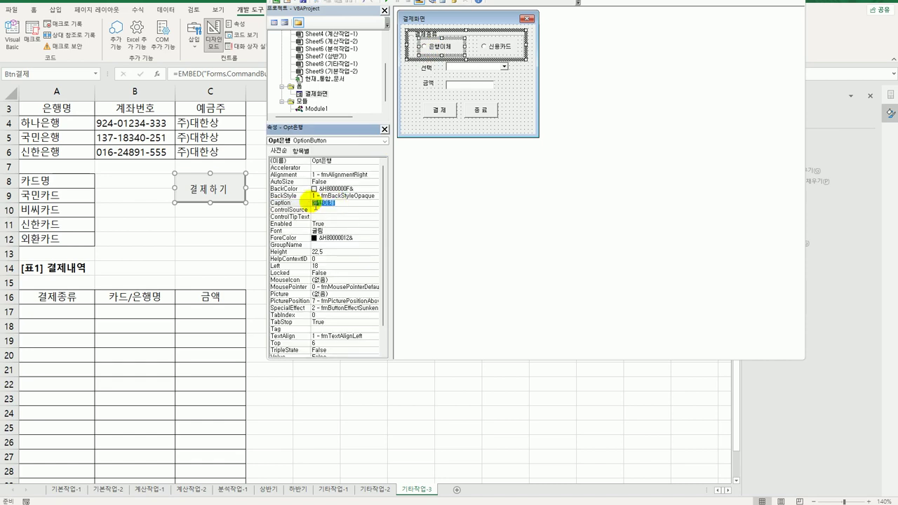
{"action": "left_click", "coordinate": [498, 47]}
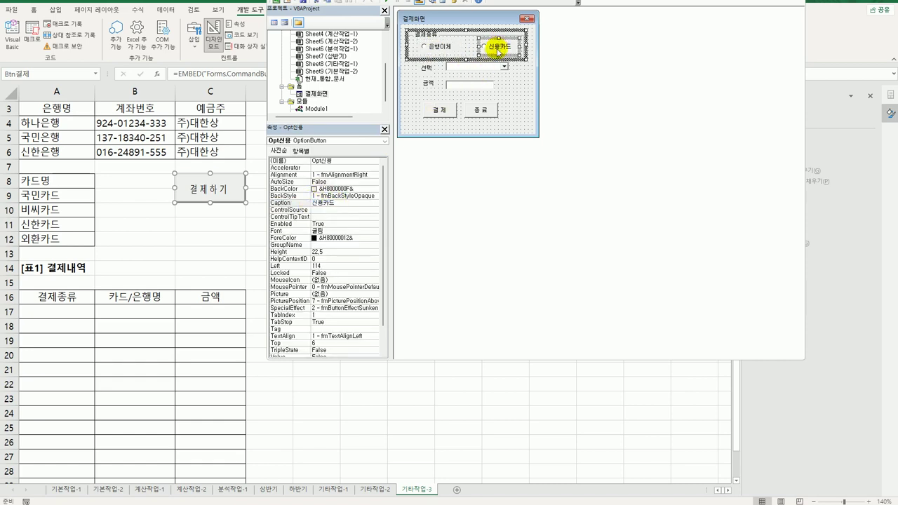
{"action": "left_click", "coordinate": [299, 206]}
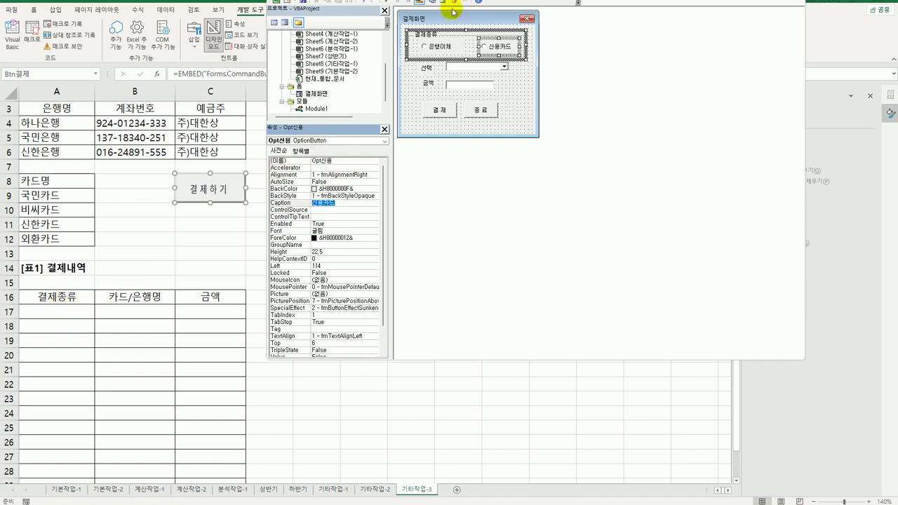
- Compare the captions of the 은행이체 and 신용카드 option buttons once more and return to the cmd결제_Click code
{"action": "left_click", "coordinate": [442, 47]}
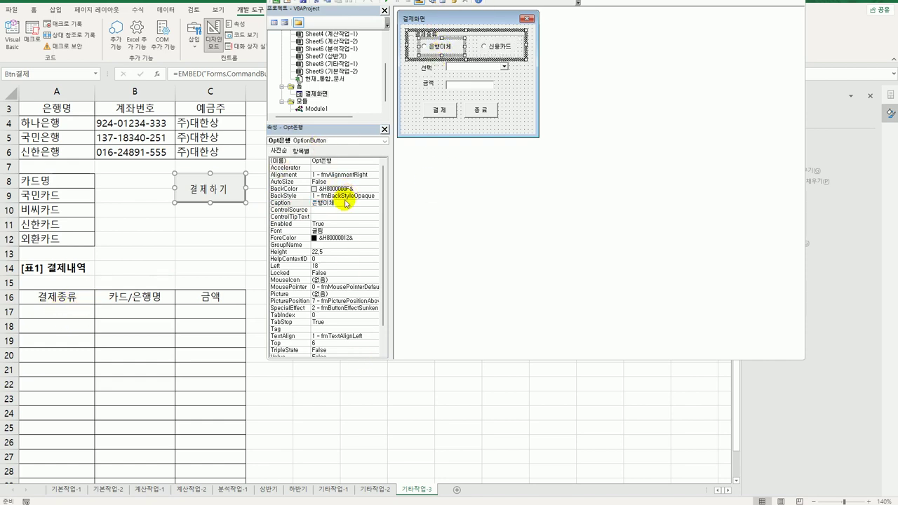
{"action": "left_click", "coordinate": [493, 48]}
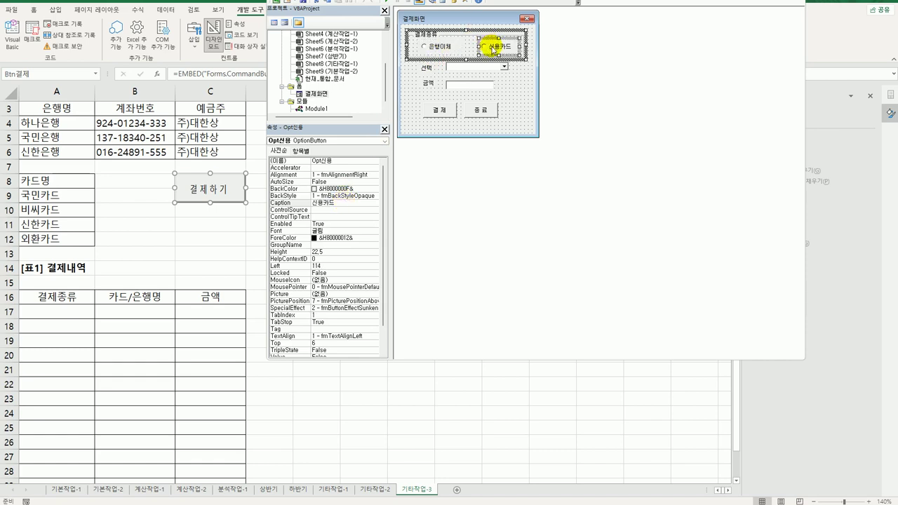
{"action": "double_click", "coordinate": [453, 112]}
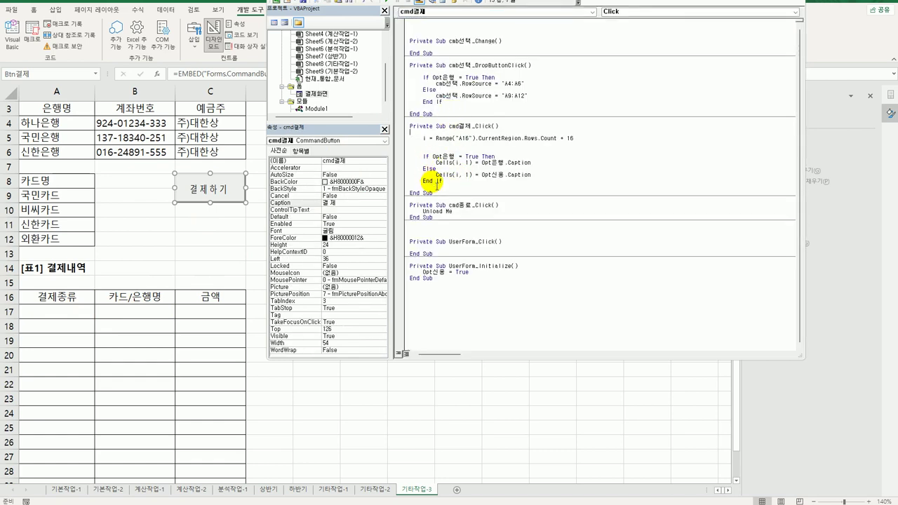
- Add the line Cells(i, 2) = cab선택 below End If in cmd결제_Click, reusing the copied caption line
{"action": "left_click", "coordinate": [436, 181]}
{"action": "key", "text": "Return"}
{"action": "key", "text": "Return"}
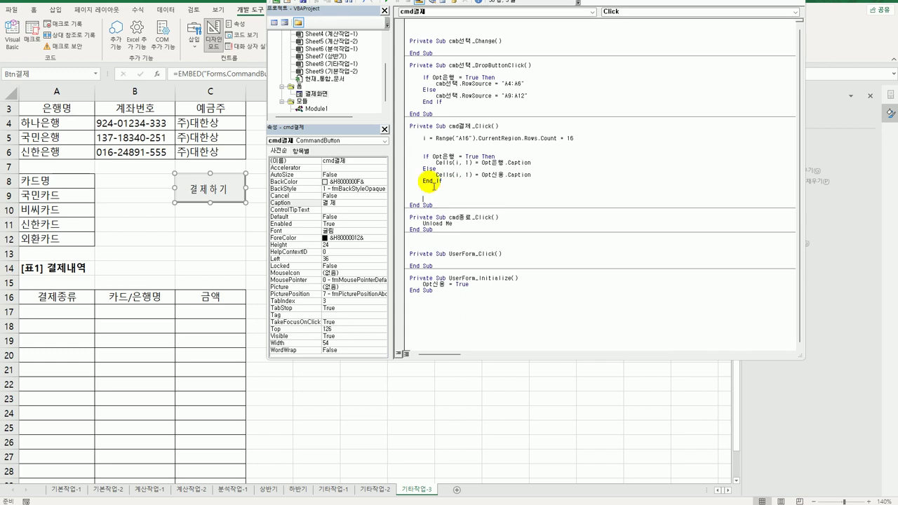
{"action": "key", "text": "ctrl+v"}
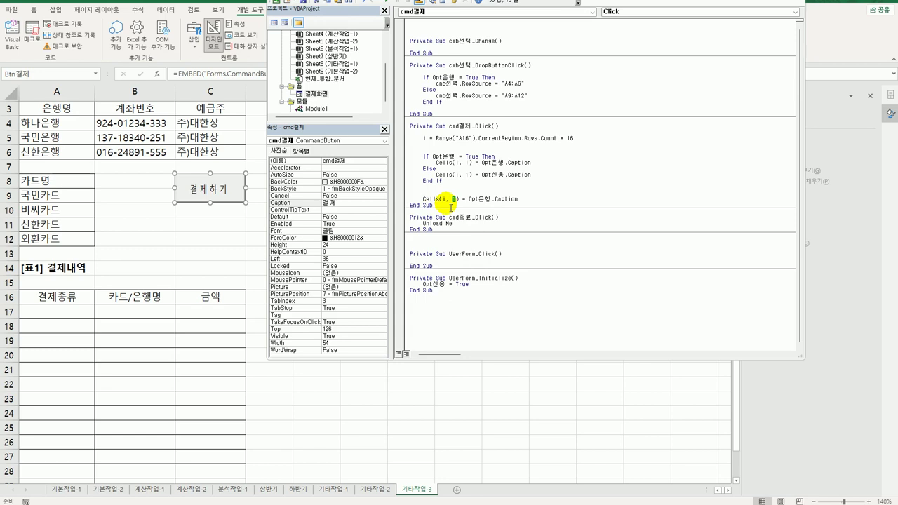
{"action": "type", "text": "2"}
{"action": "left_click_drag", "start_coordinate": [469, 199], "coordinate": [517, 199]}
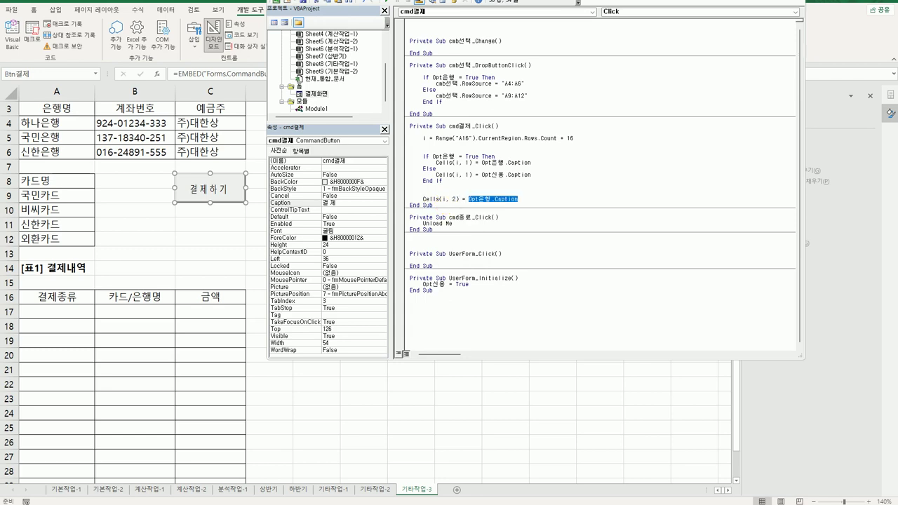
{"action": "key", "text": "Delete"}
{"action": "type", "text": "cmb선택"}
{"action": "key", "text": "Return"}
{"action": "key", "text": "Return"}
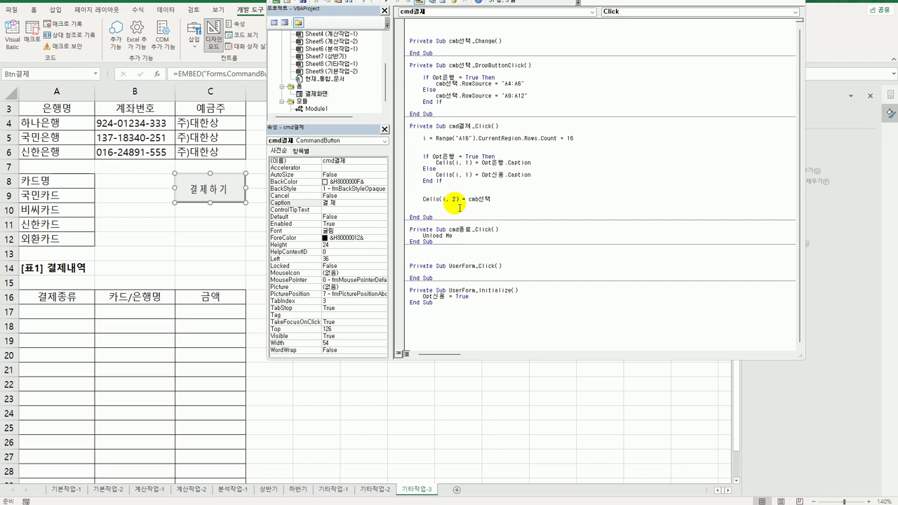
- Append .Value to cab선택 in the Cells(i, 2) line and leave blank lines beneath it
{"action": "left_click", "coordinate": [501, 201]}
{"action": "type", "text": "."}
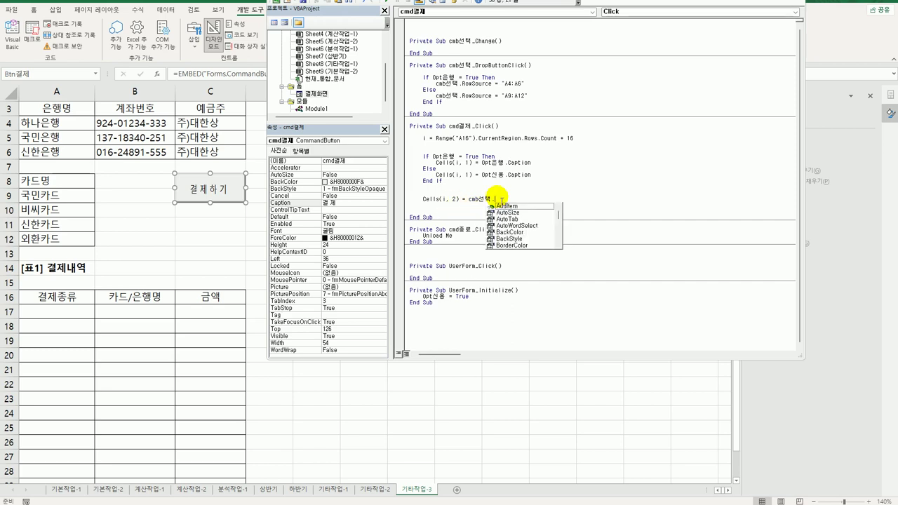
{"action": "type", "text": "Value"}
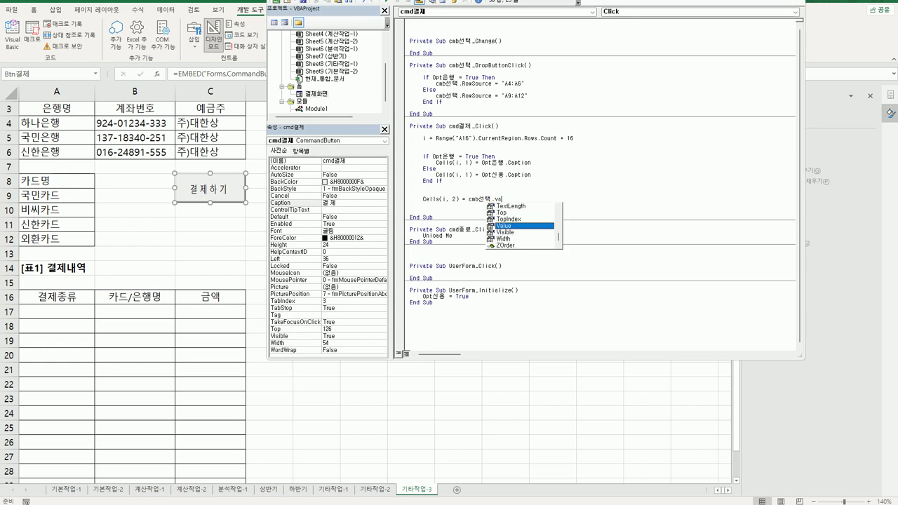
{"action": "key", "text": "Return"}
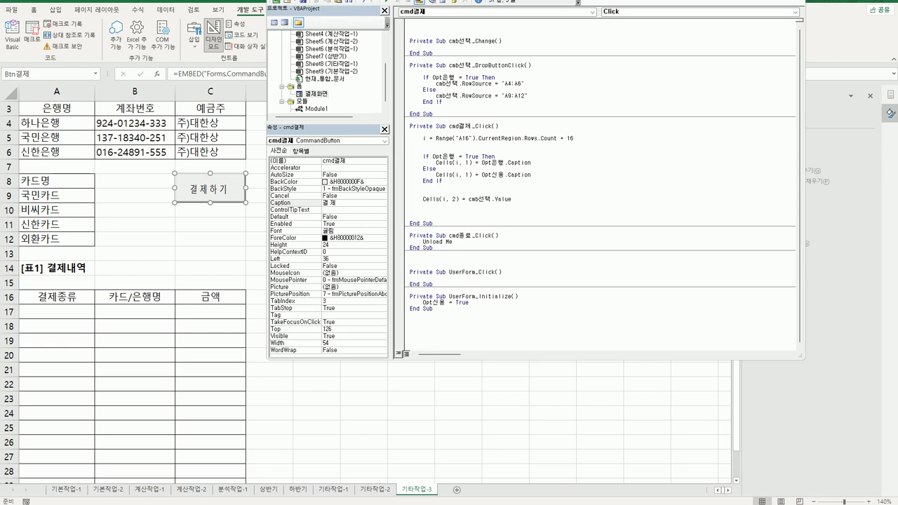
- Copy the name txt금액 from the amount text box on the 결제화면 form into cmd결제_Click below the Cells(i, 2) line
{"action": "double_click", "coordinate": [316, 93]}
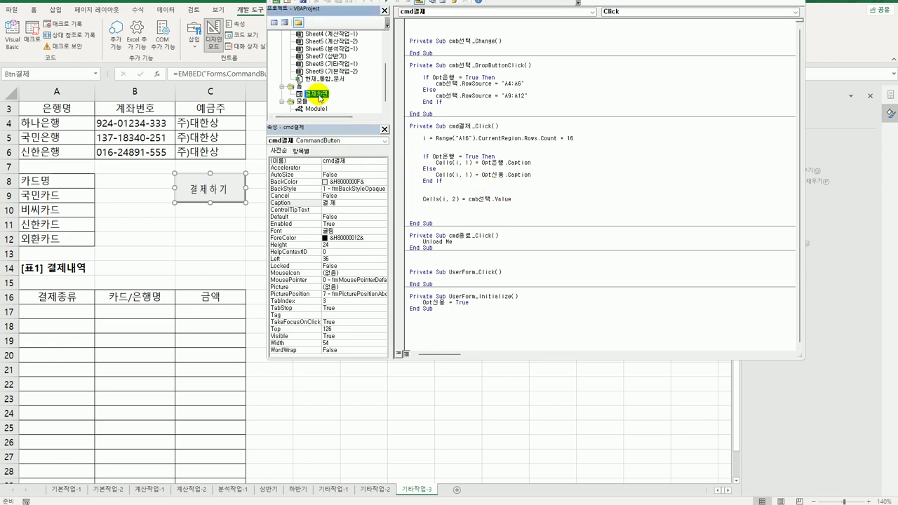
{"action": "left_click", "coordinate": [461, 85]}
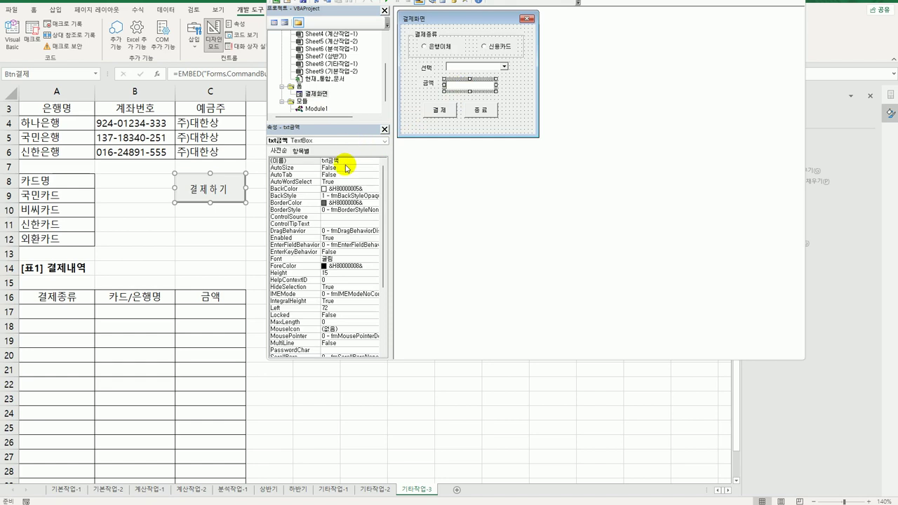
{"action": "left_click", "coordinate": [343, 161]}
{"action": "key", "text": "ctrl+c"}
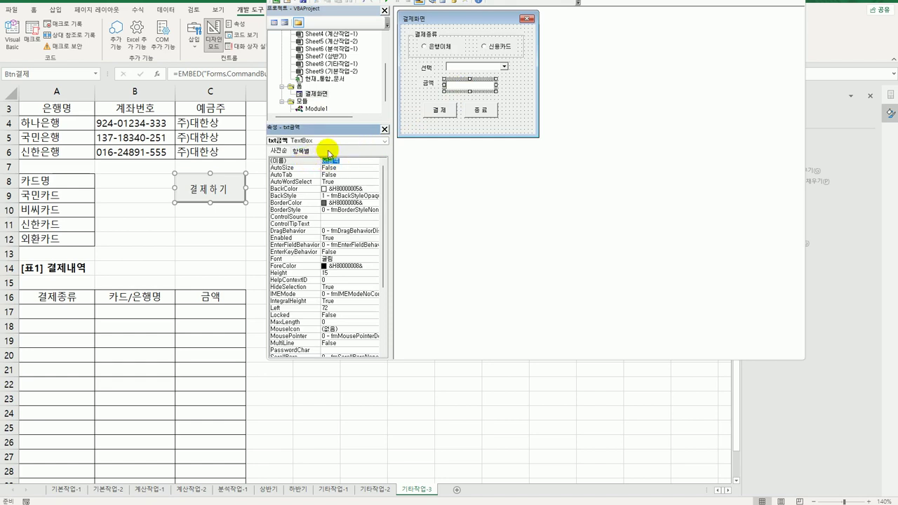
{"action": "double_click", "coordinate": [439, 110]}
{"action": "left_click", "coordinate": [425, 211]}
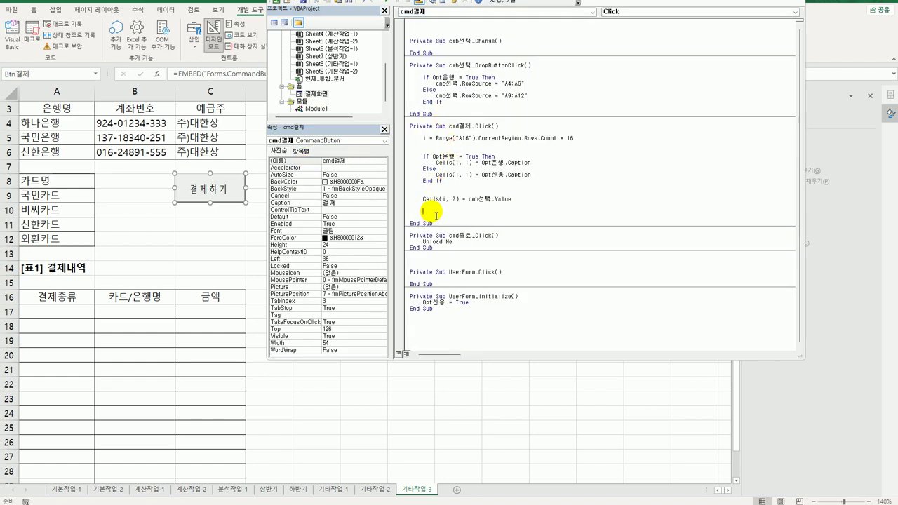
{"action": "key", "text": "ctrl+v"}
- Complete the txt금액 line as Cells(i, 3) = txt금액.Value, reusing the start of the Cells(i, 2) line
{"action": "left_click_drag", "start_coordinate": [421, 199], "coordinate": [471, 204]}
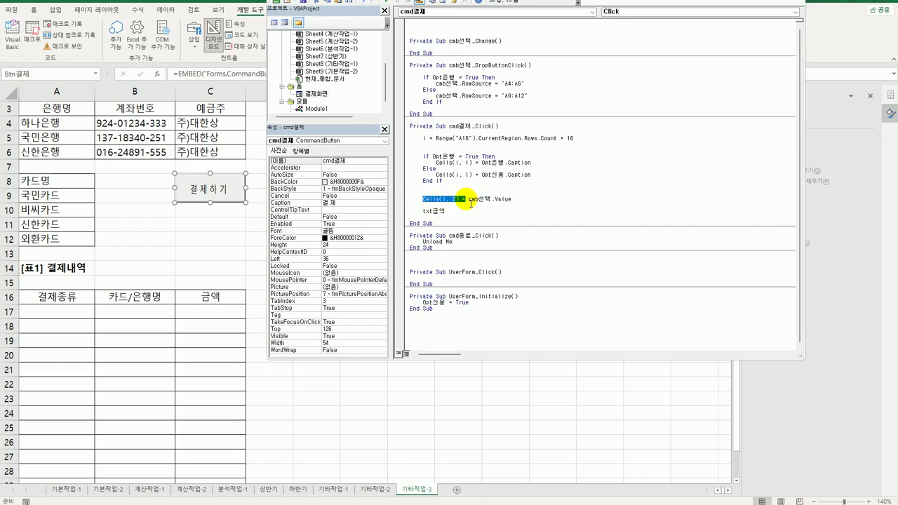
{"action": "key", "text": "ctrl+c"}
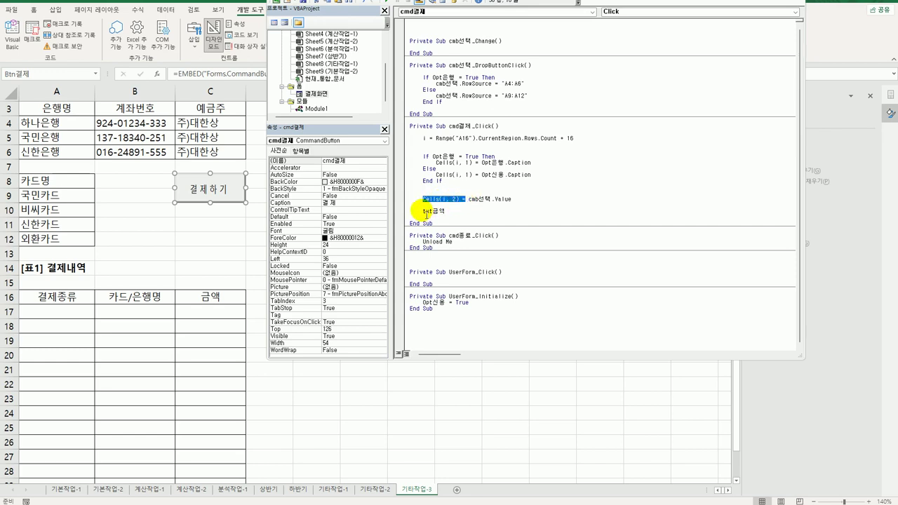
{"action": "left_click", "coordinate": [423, 211]}
{"action": "key", "text": "ctrl+v"}
{"action": "double_click", "coordinate": [456, 212]}
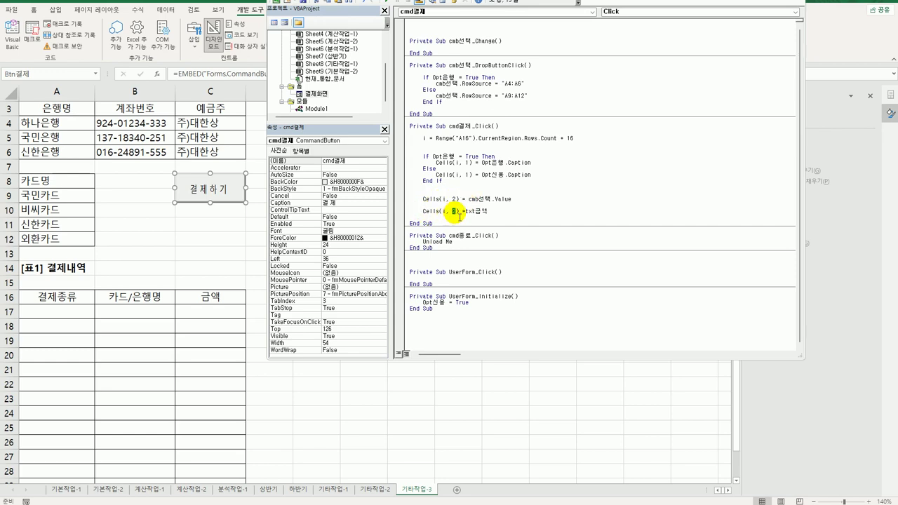
{"action": "type", "text": "3"}
{"action": "left_click", "coordinate": [486, 212]}
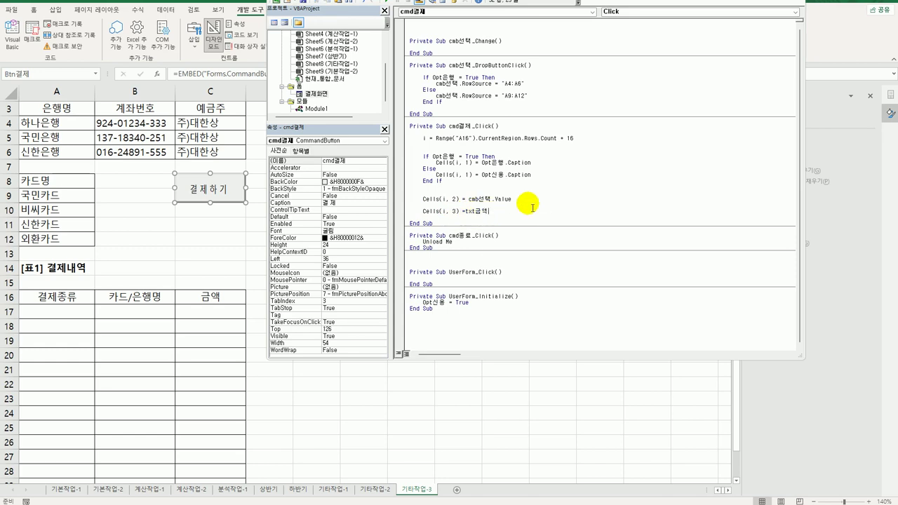
{"action": "type", "text": "."}
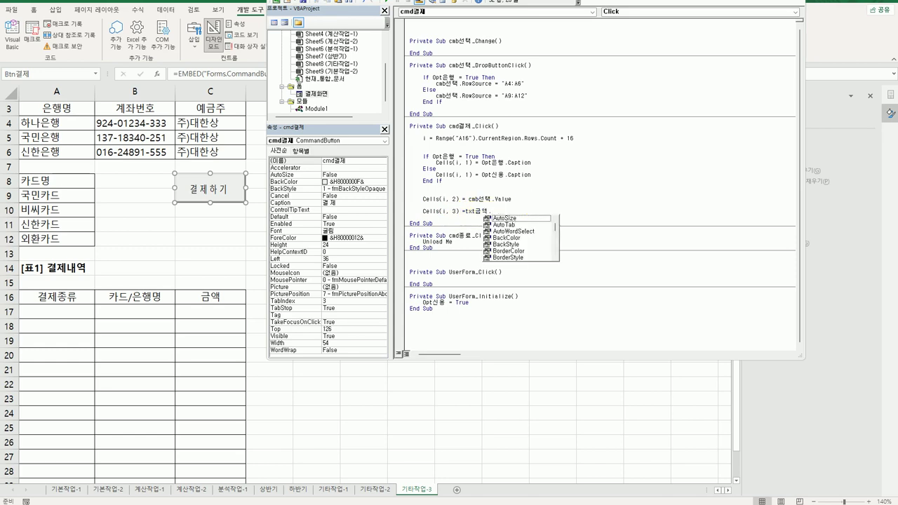
{"action": "type", "text": "Value"}
{"action": "left_click", "coordinate": [534, 240]}
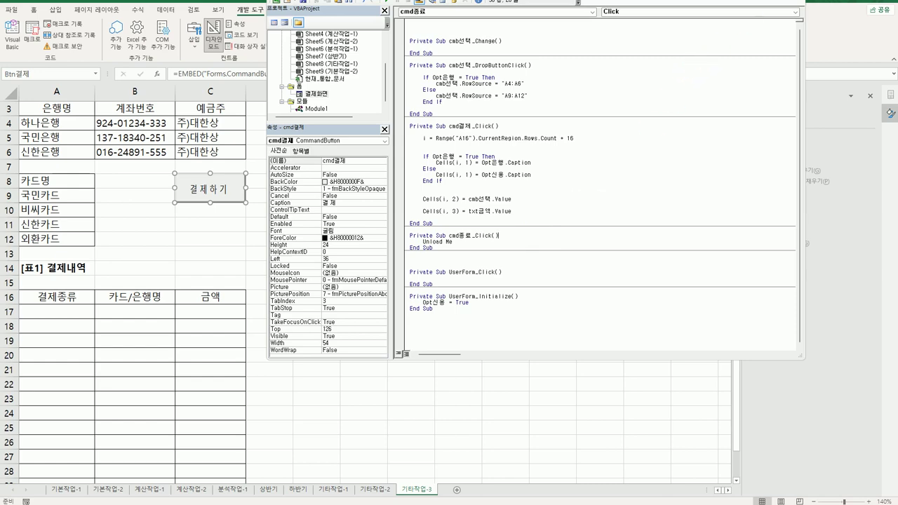
- Return to the 기타작업-3 sheet, turn off design mode, and launch the 결제화면 form from 결제하기, placing it nearer the table
{"action": "key", "text": "alt+F11"}
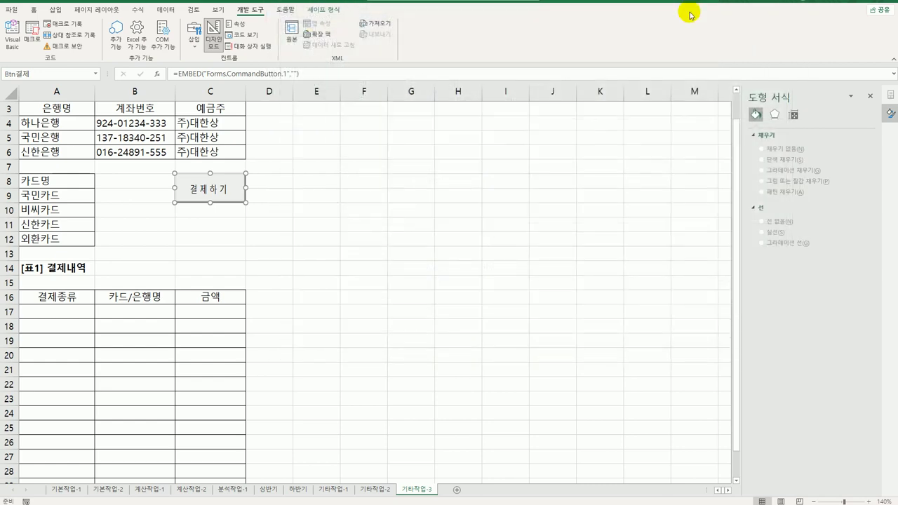
{"action": "left_click", "coordinate": [213, 35]}
{"action": "left_click", "coordinate": [229, 187]}
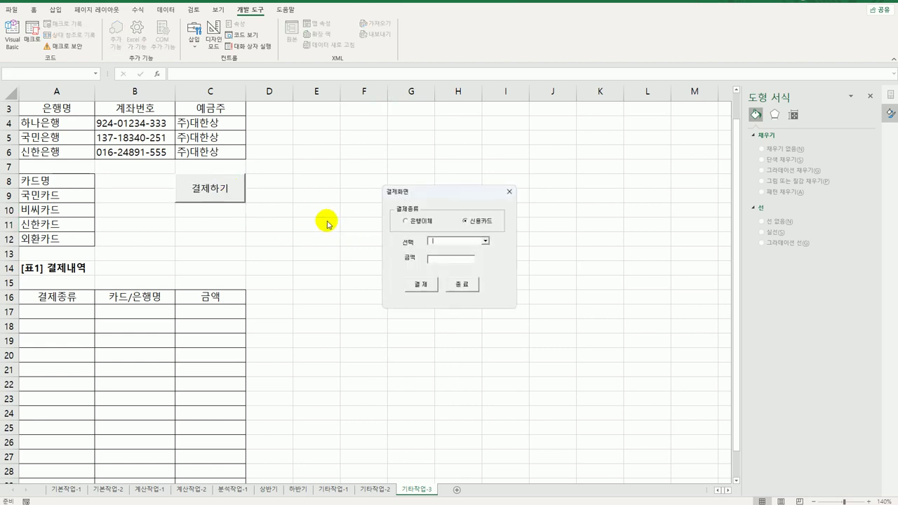
{"action": "left_click_drag", "start_coordinate": [451, 199], "coordinate": [377, 157]}
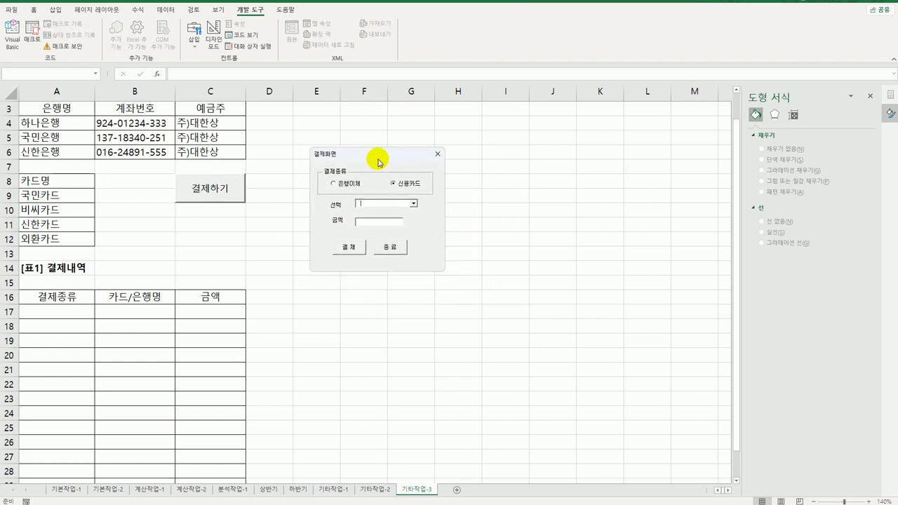
- Check the 선택 list on the running form for both the 은행이체 and 신용카드 payment types
{"action": "left_click", "coordinate": [405, 187]}
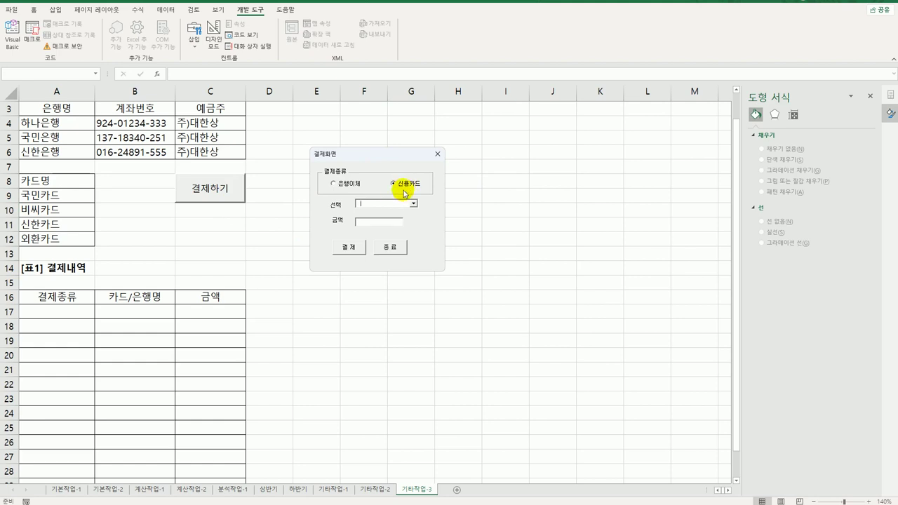
{"action": "left_click", "coordinate": [335, 184]}
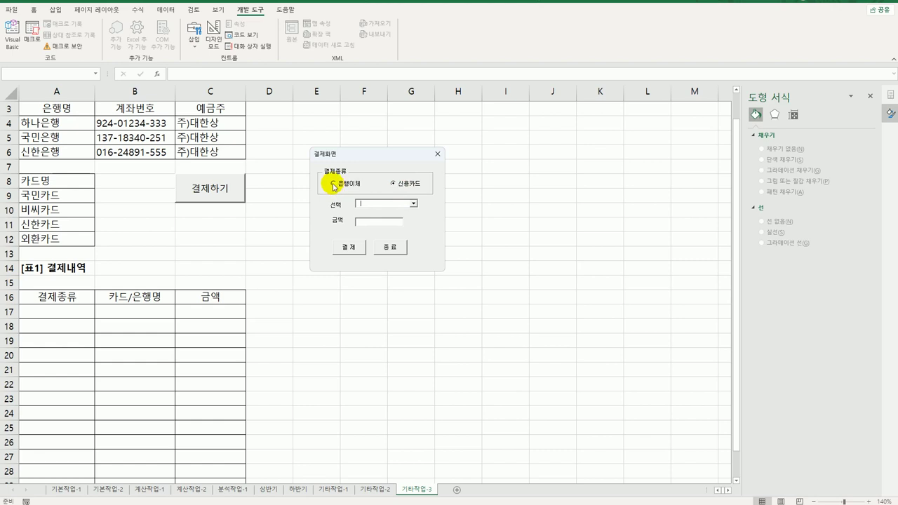
{"action": "left_click", "coordinate": [412, 203]}
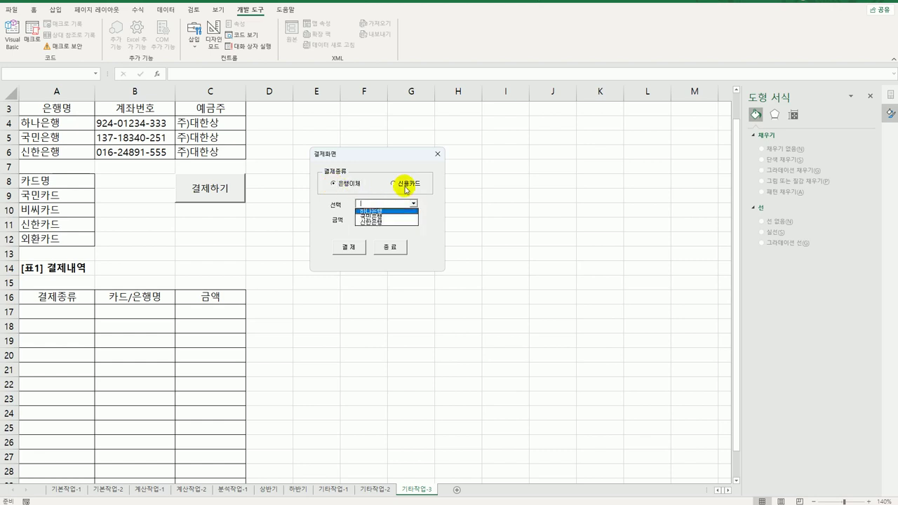
{"action": "left_click", "coordinate": [405, 188]}
{"action": "left_click", "coordinate": [405, 187]}
{"action": "left_click", "coordinate": [413, 204]}
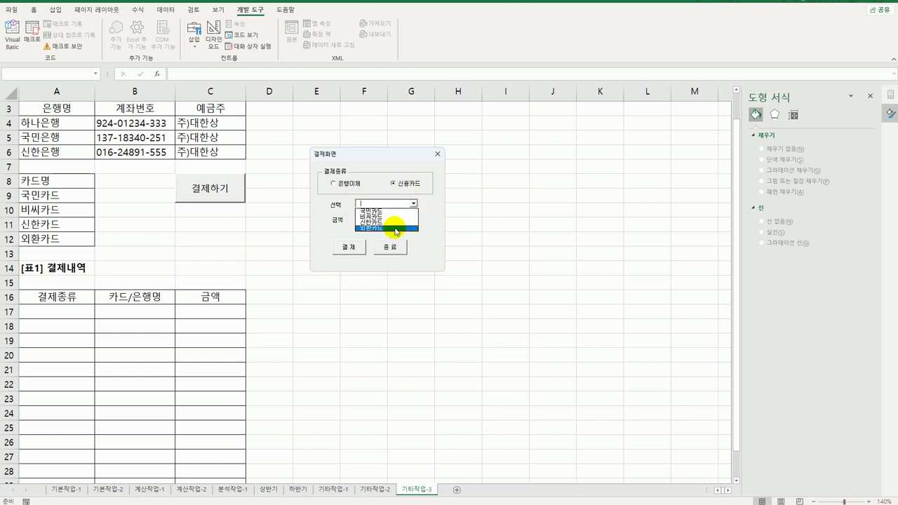
{"action": "left_click", "coordinate": [394, 181]}
- Register a test payment with 은행이체, 하나은행 and an amount of 50000
{"action": "left_click", "coordinate": [341, 184]}
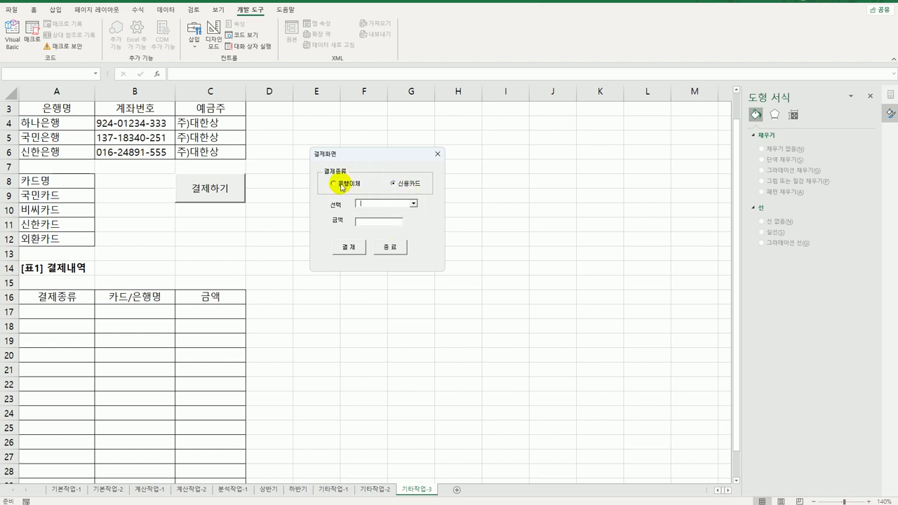
{"action": "left_click", "coordinate": [413, 204]}
{"action": "left_click", "coordinate": [403, 211]}
{"action": "left_click", "coordinate": [393, 227]}
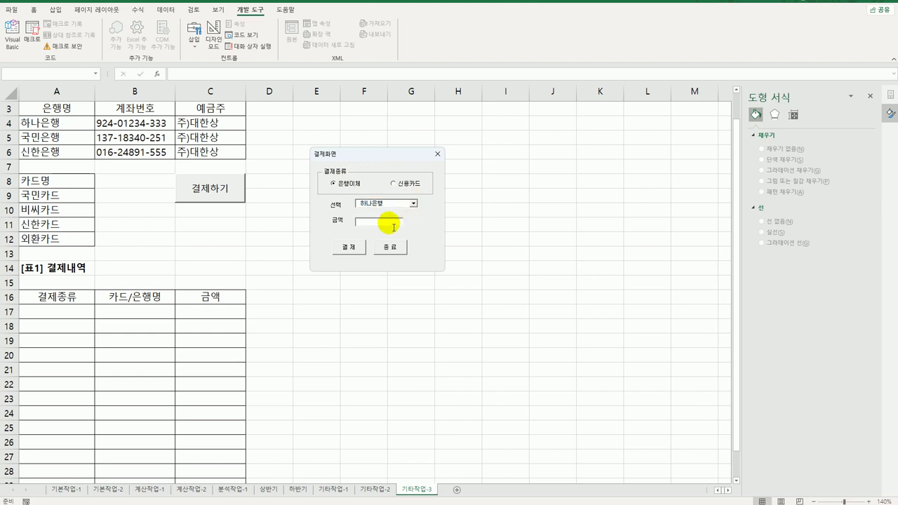
{"action": "type", "text": "50000"}
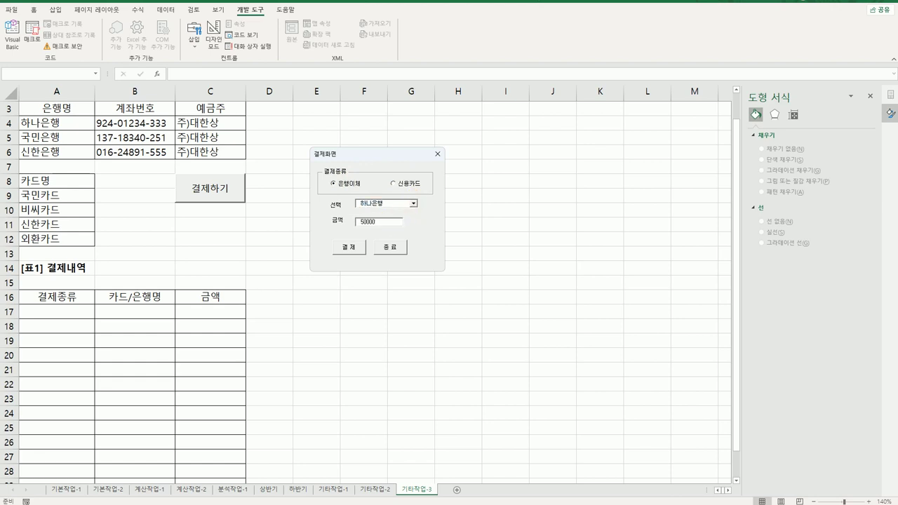
{"action": "left_click", "coordinate": [348, 247]}
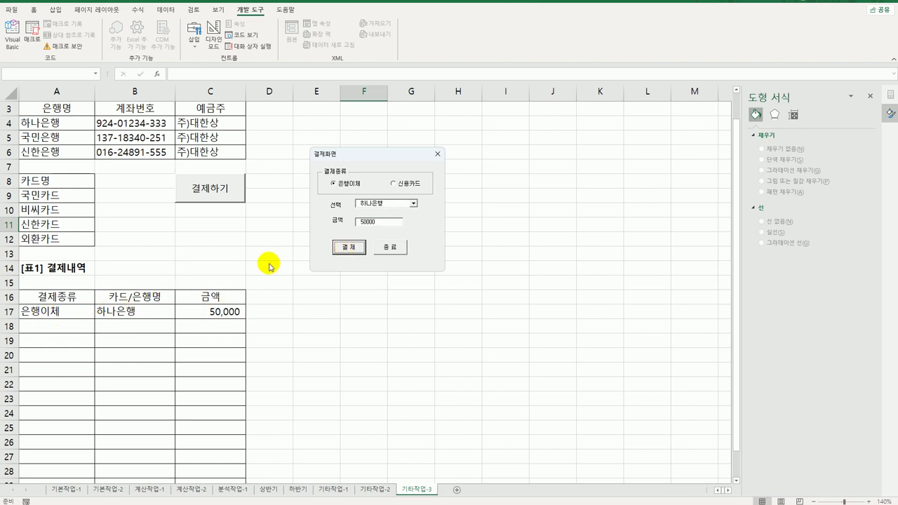
- Register a second test payment with 신용카드, 국민카드 and an amount of 150000, and close the form
{"action": "left_click", "coordinate": [404, 188]}
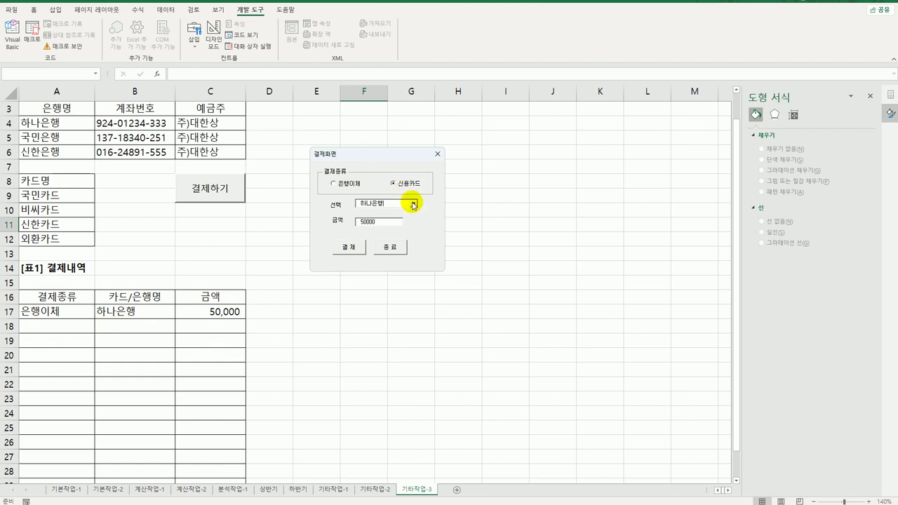
{"action": "left_click", "coordinate": [413, 204]}
{"action": "left_click", "coordinate": [391, 212]}
{"action": "left_click", "coordinate": [386, 225]}
{"action": "type", "text": "50000"}
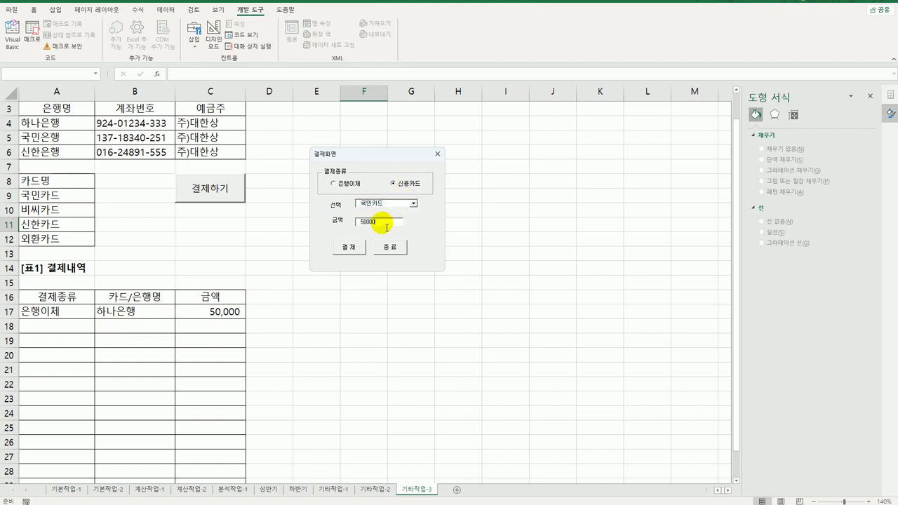
{"action": "left_click", "coordinate": [358, 222]}
{"action": "type", "text": "1"}
{"action": "left_click", "coordinate": [351, 249]}
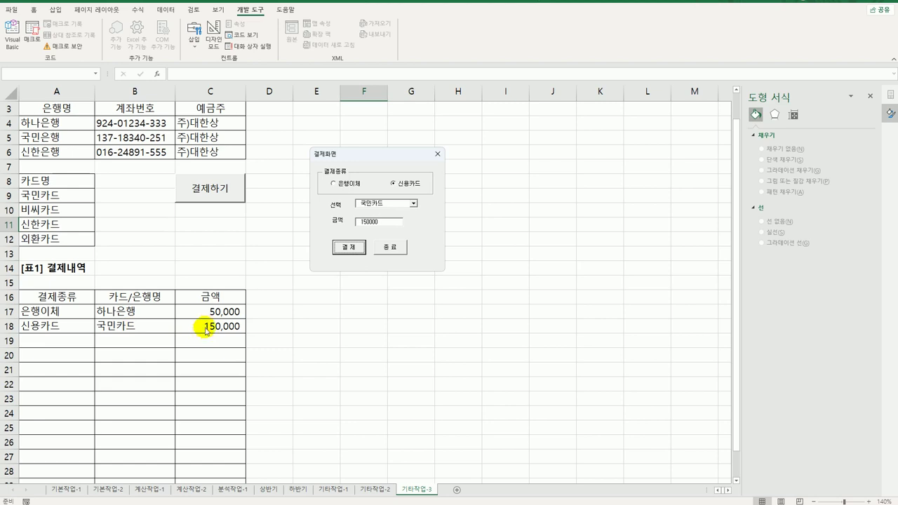
{"action": "left_click", "coordinate": [385, 253]}
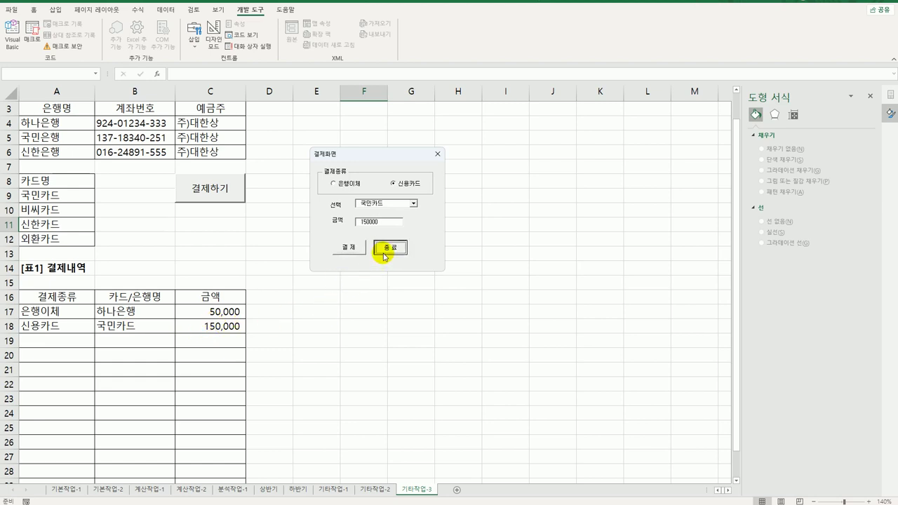
{"action": "left_click", "coordinate": [401, 296]}
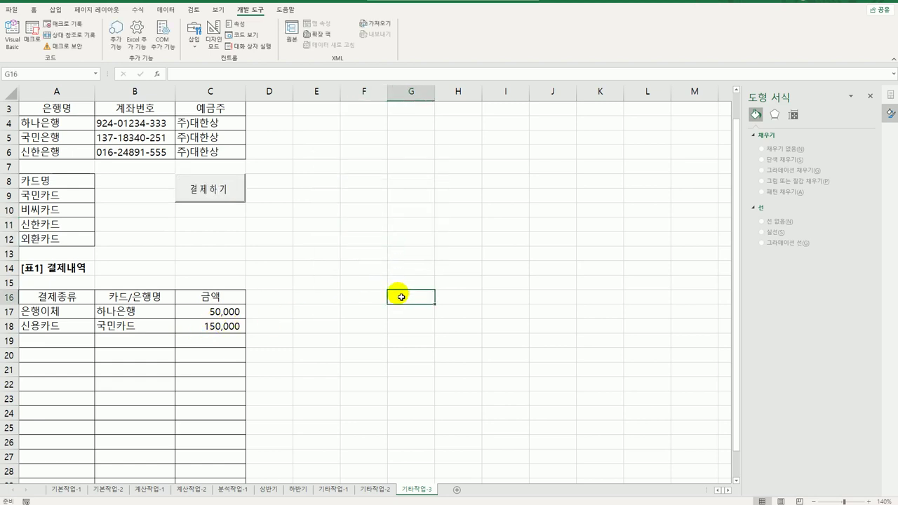